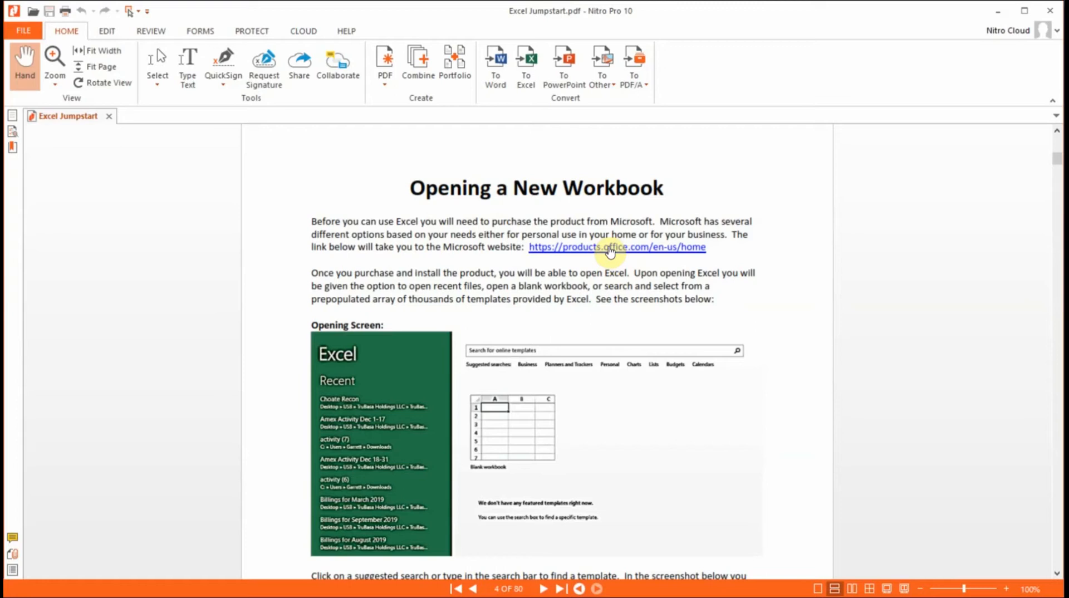
Open the Microsoft Office products website linked in the guide's Opening a New Workbook section
scroll(611, 252, down, 5)
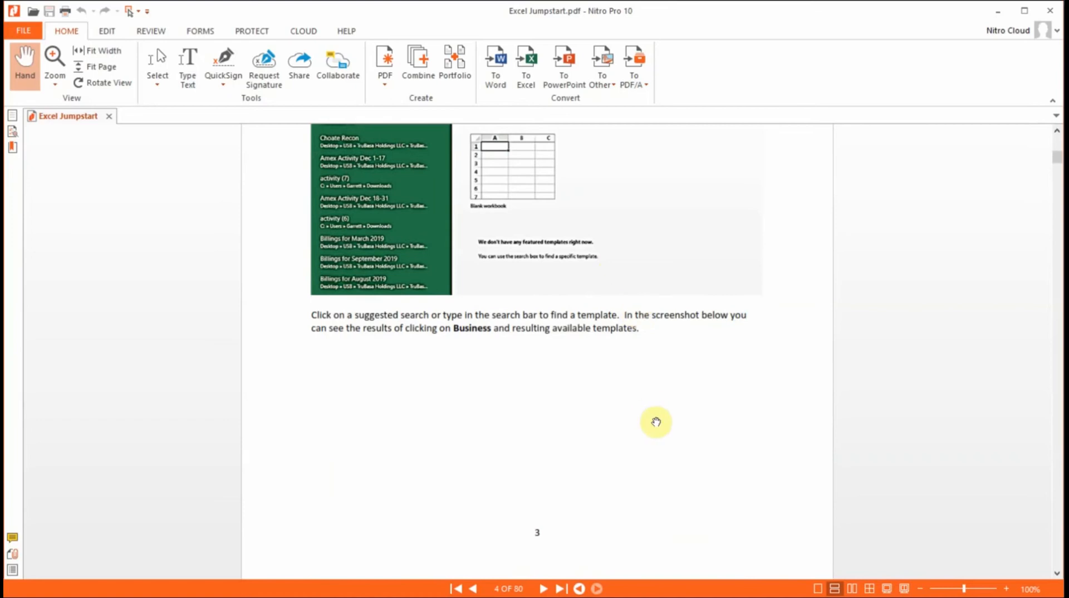
scroll(657, 413, up, 5)
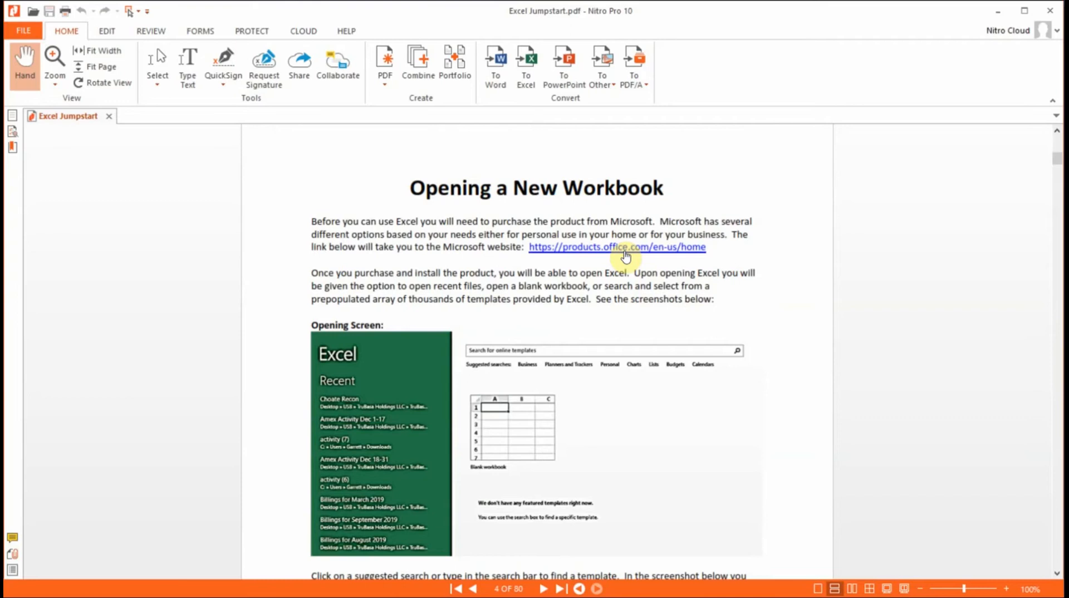
click(623, 248)
double_click(623, 247)
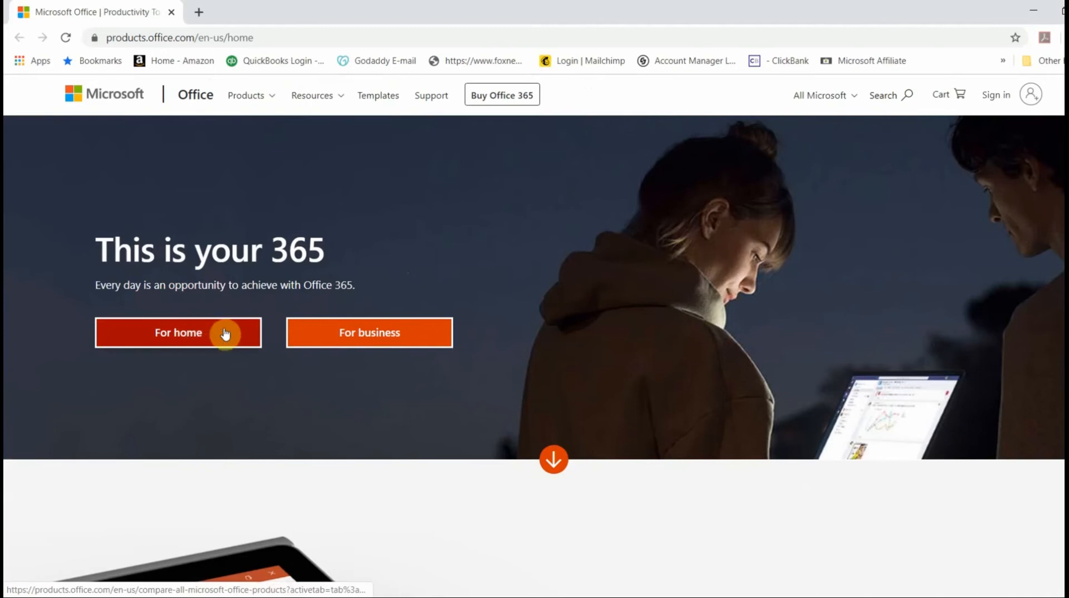
Review the Office 365 plans for business, comparing their prices, included apps and services
click(370, 338)
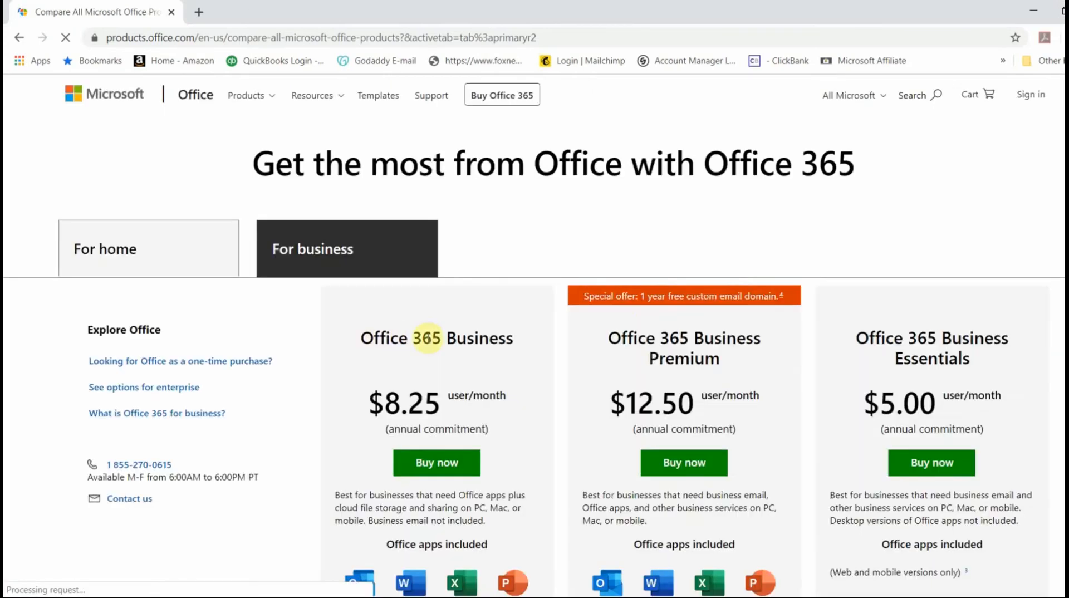
scroll(692, 310, down, 3)
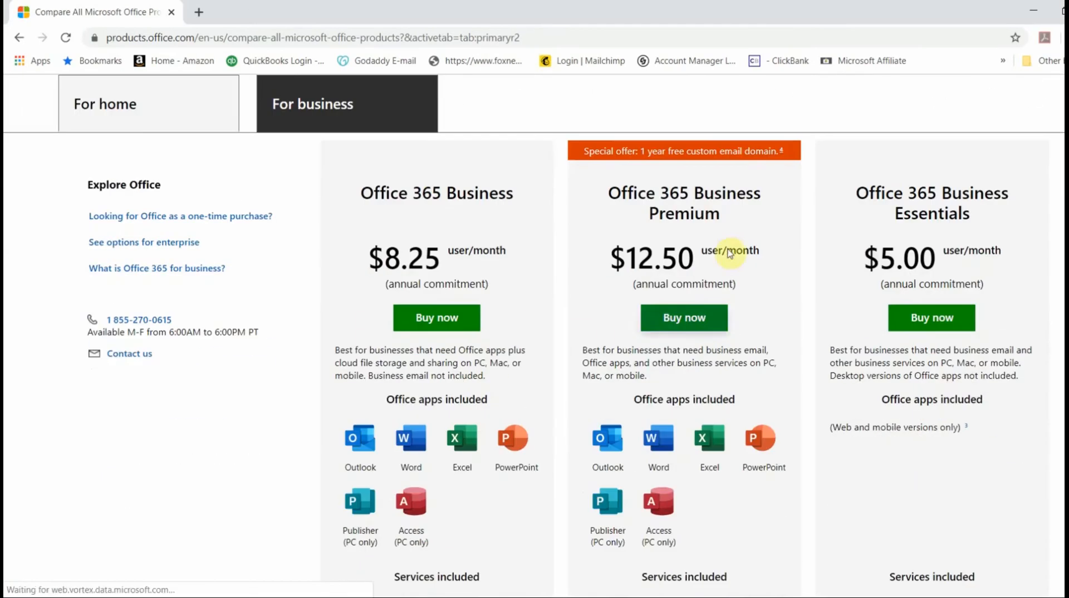
scroll(687, 312, down, 1)
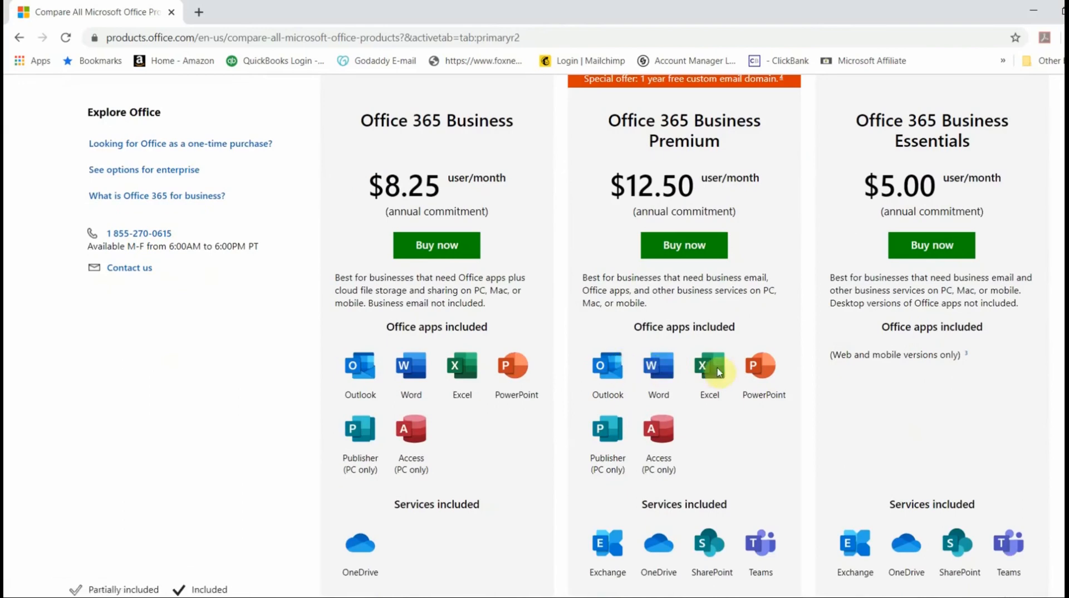
scroll(759, 358, down, 4)
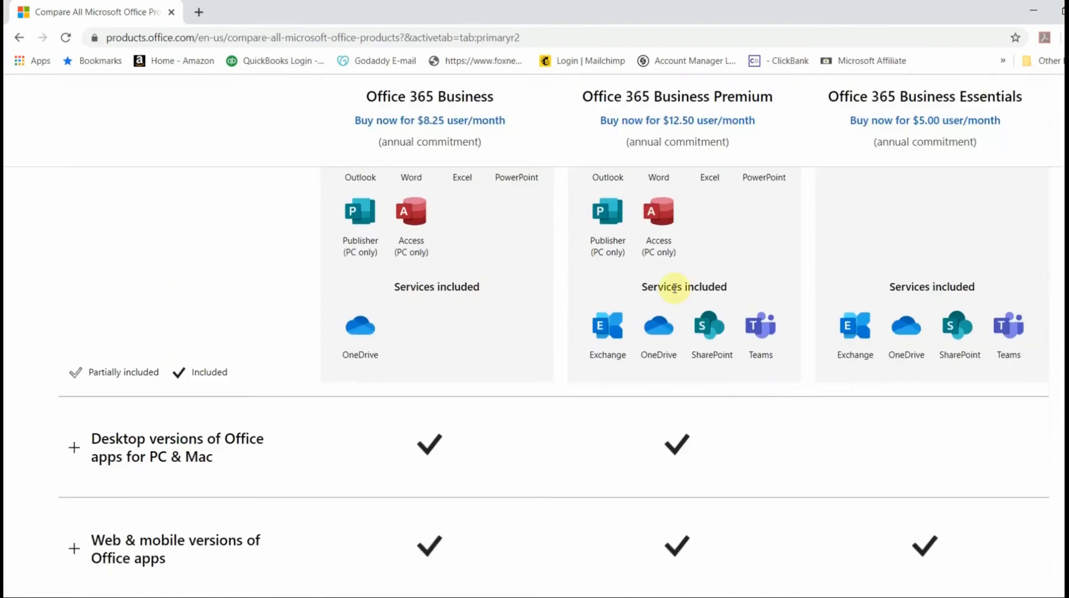
scroll(695, 320, up, 5)
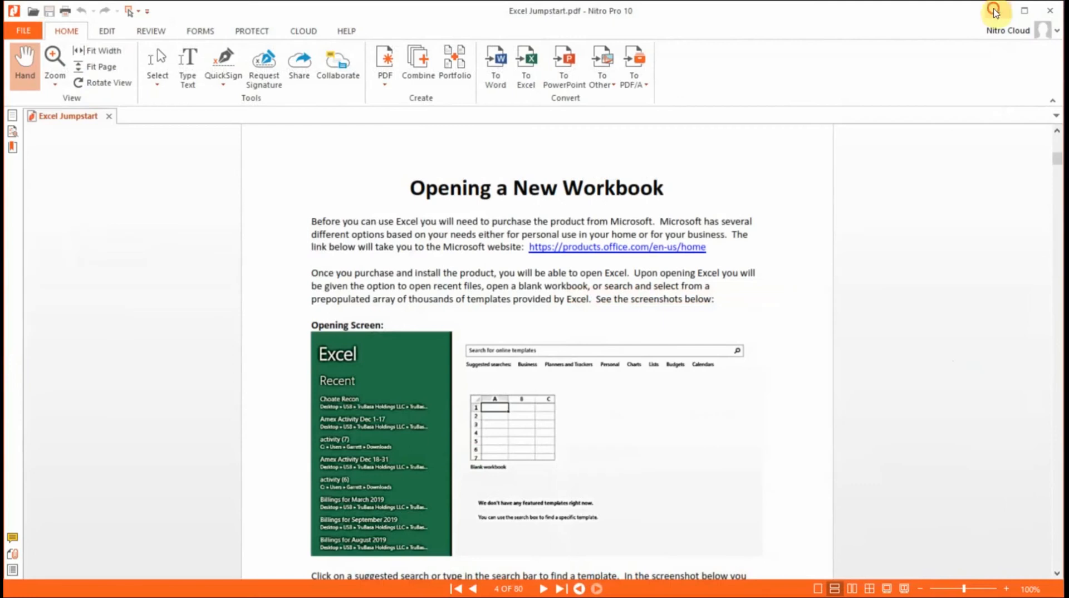
Minimize the PDF guide and launch Excel from the desktop
click(998, 10)
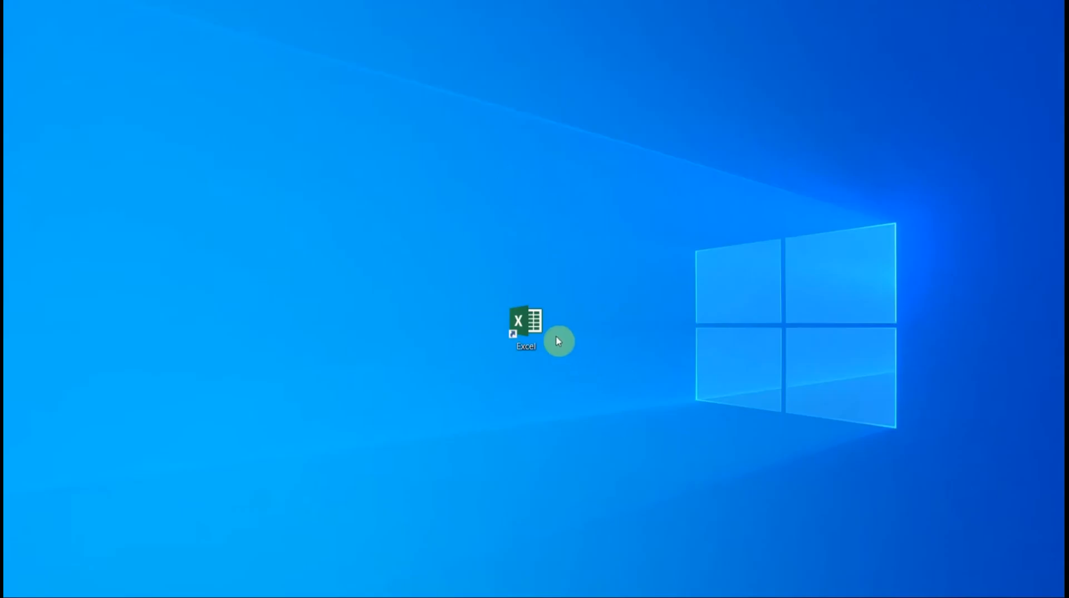
click(534, 332)
double_click(534, 331)
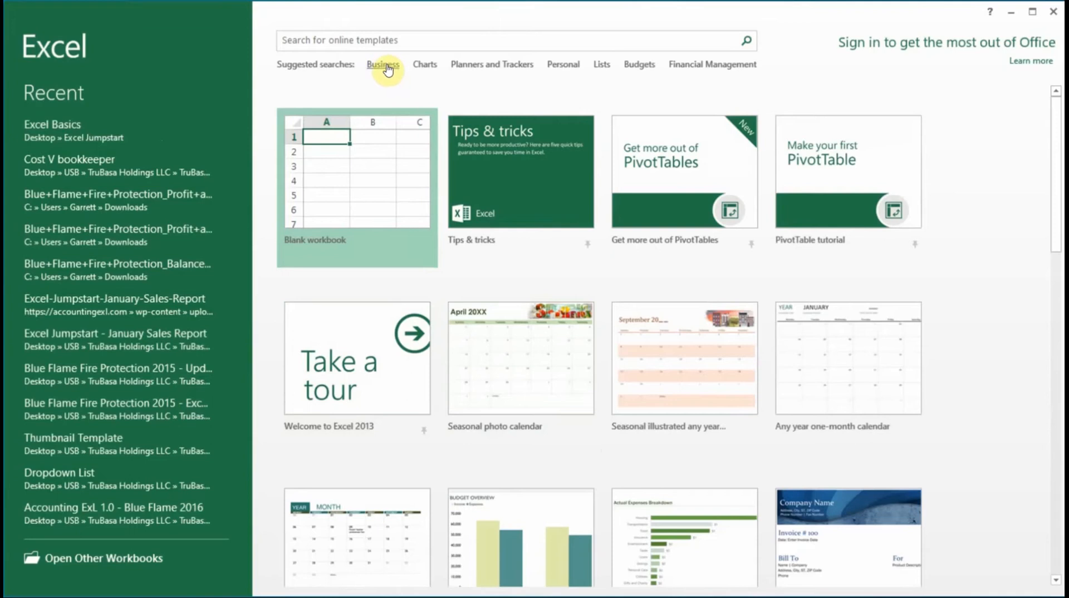
Browse the online Excel templates in the Business suggested search
click(389, 68)
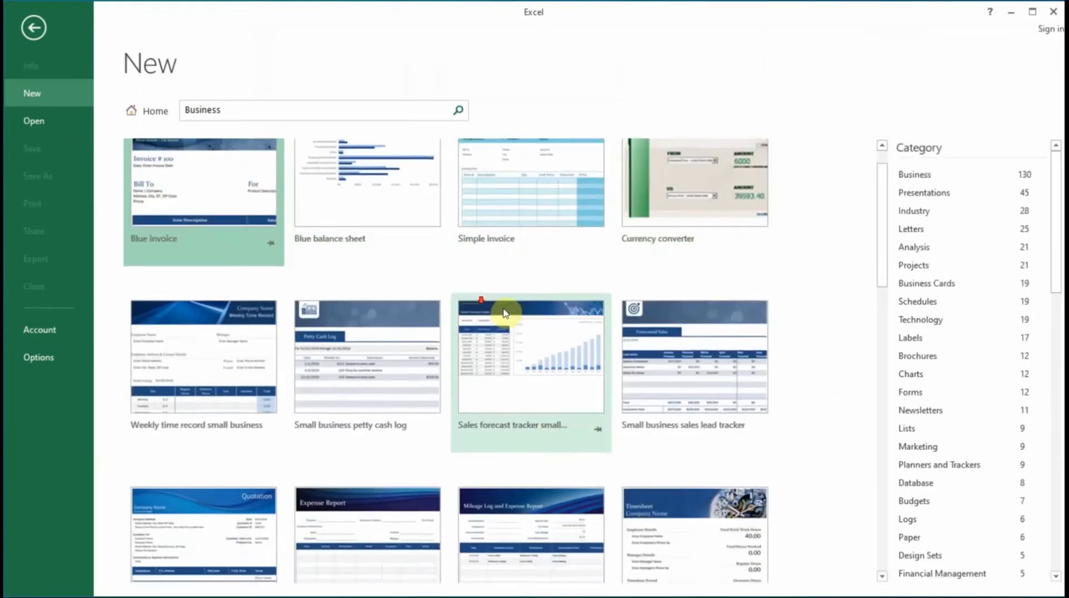
scroll(518, 334, down, 3)
scroll(601, 398, up, 3)
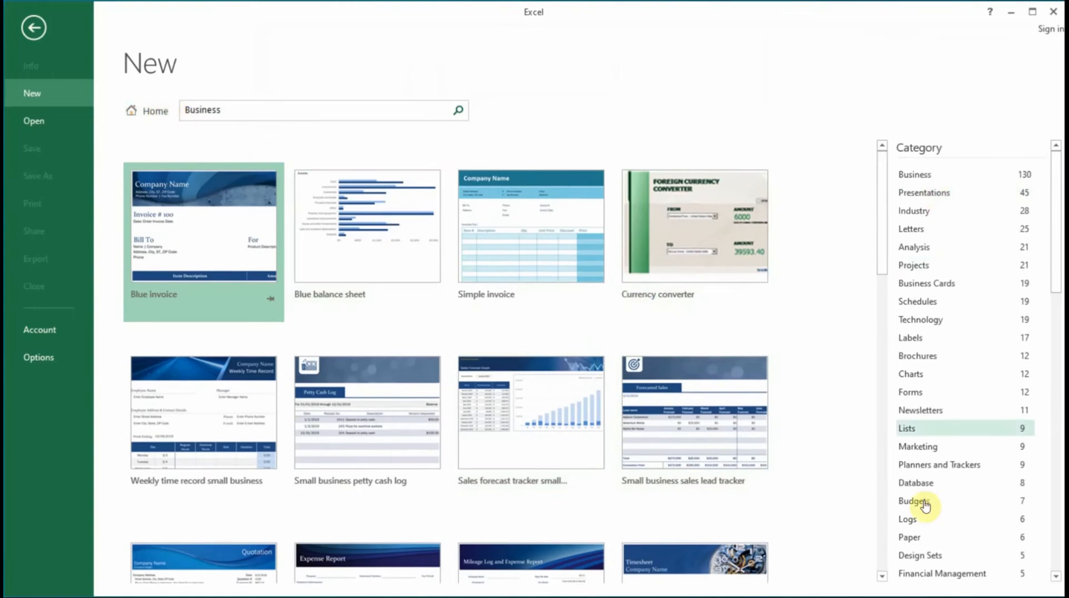
Return to the main template selection, create a blank workbook and select cell E8
click(155, 111)
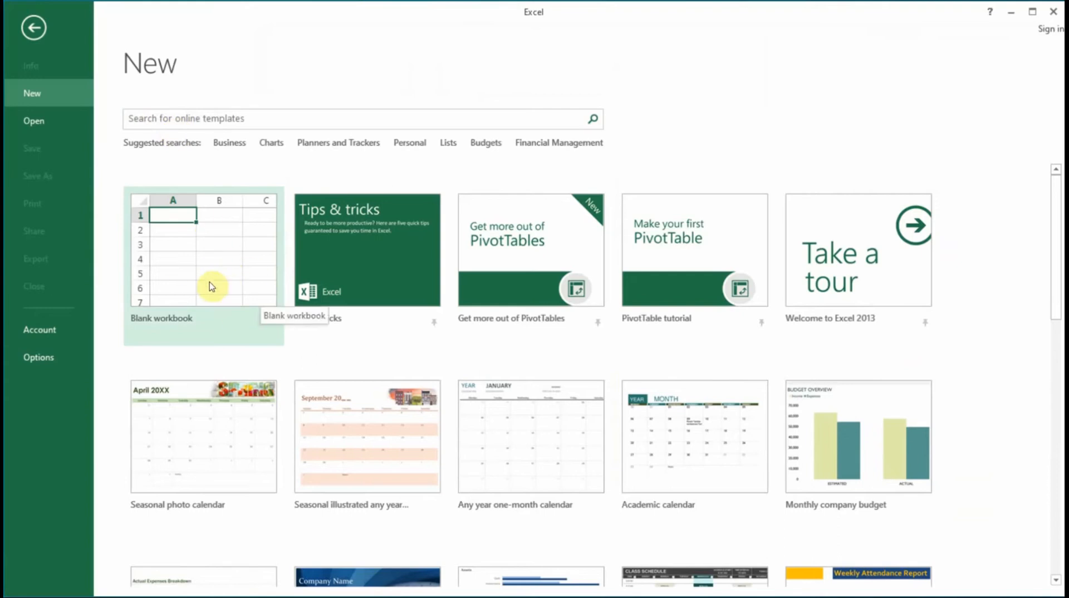
click(212, 267)
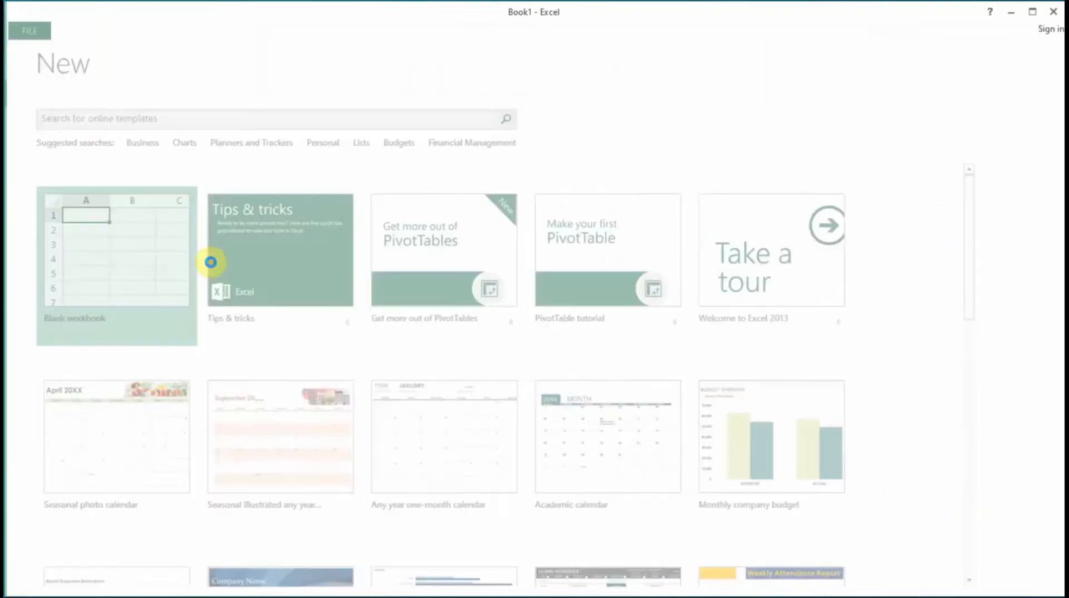
click(219, 262)
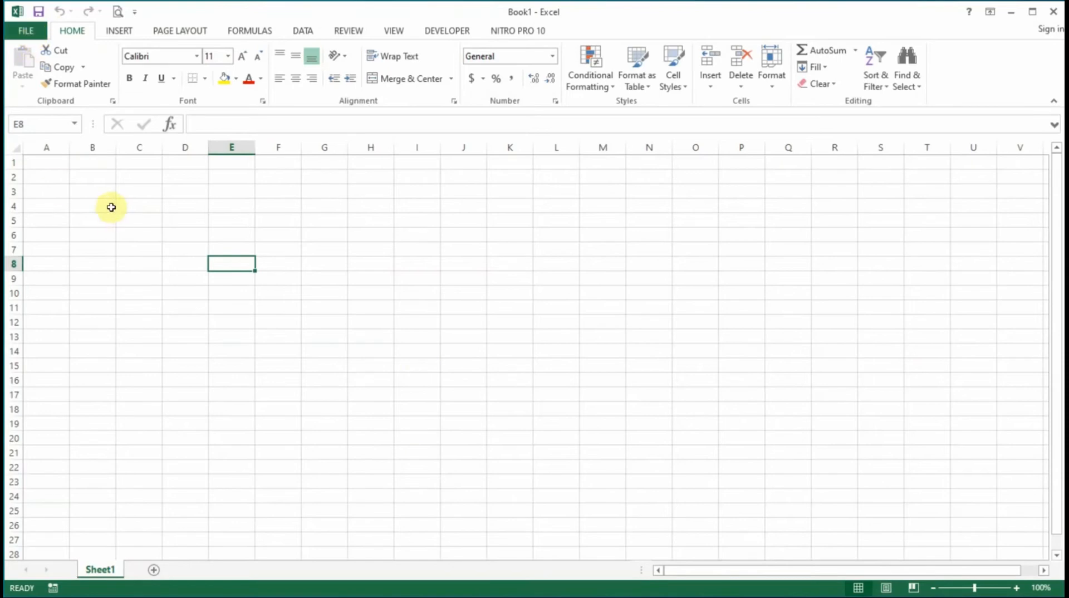
Start saving the workbook under a new name on the computer, choosing the Excel Jumpstart folder on the Desktop as the location
click(27, 34)
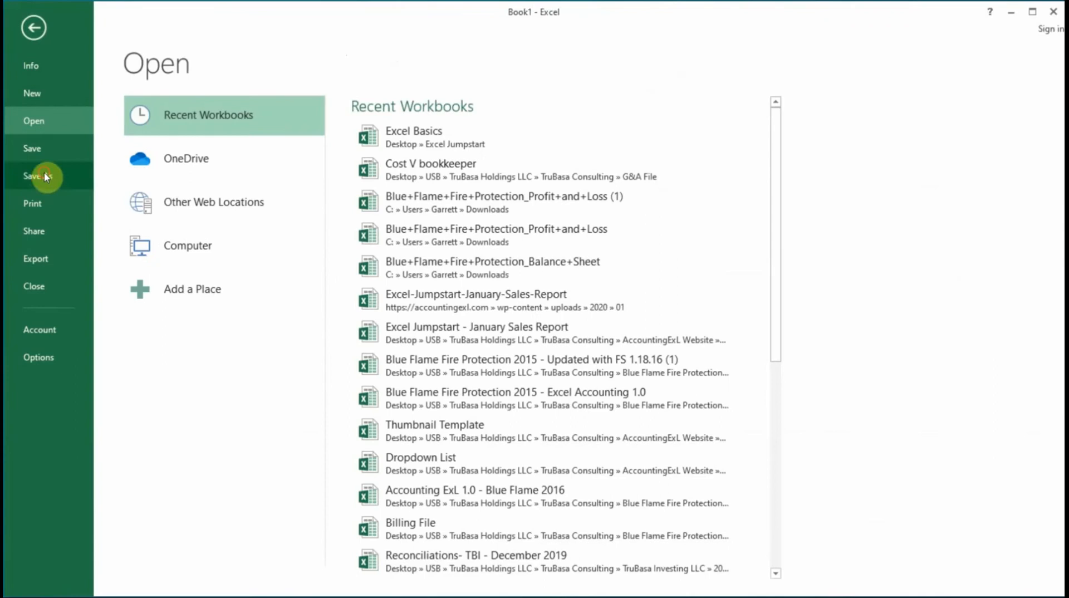
click(45, 175)
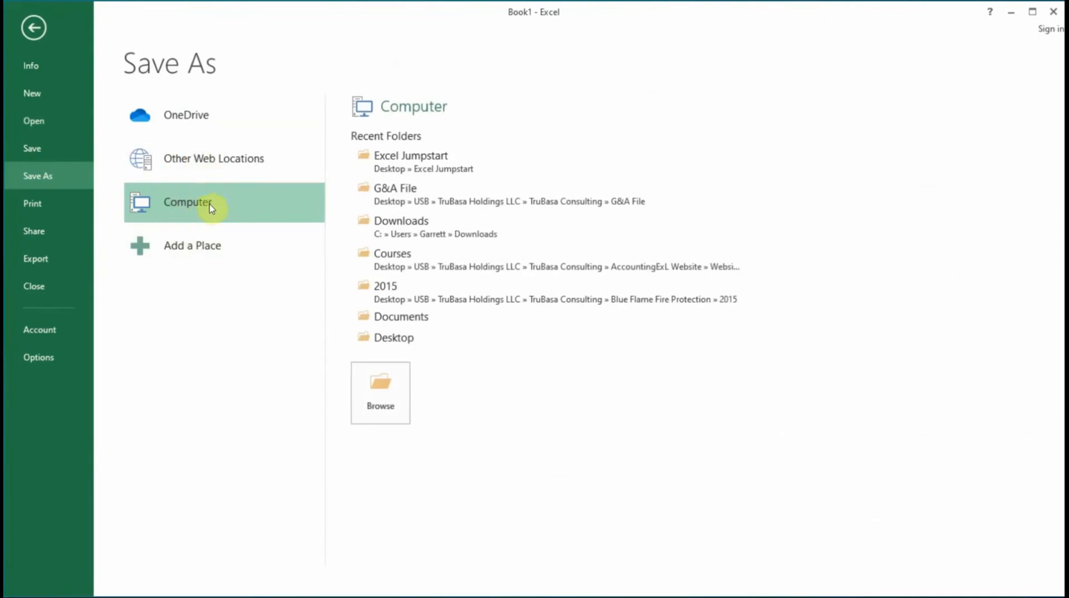
click(386, 394)
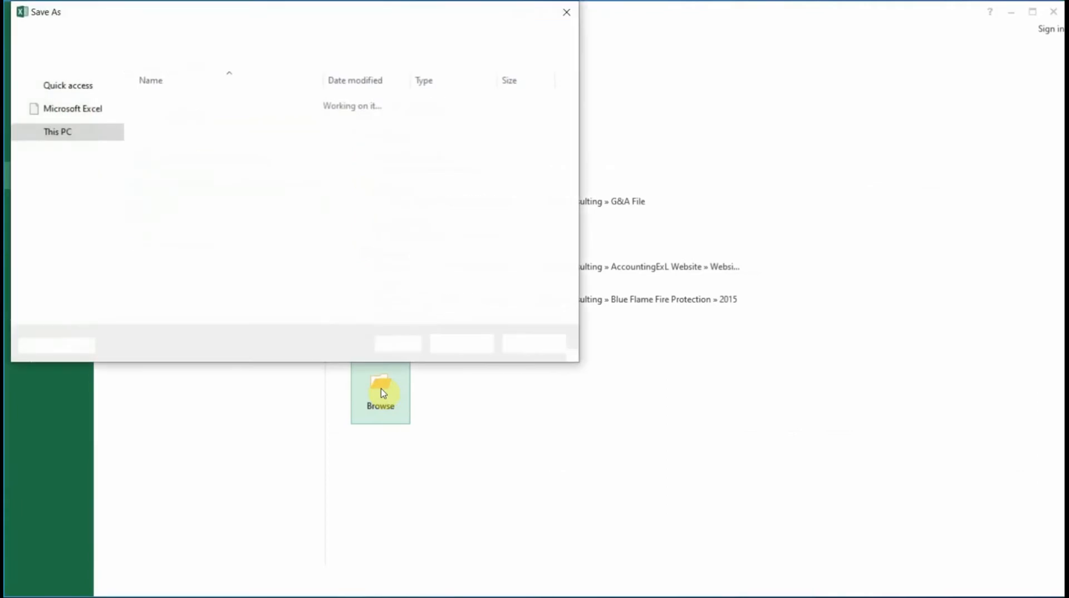
click(62, 122)
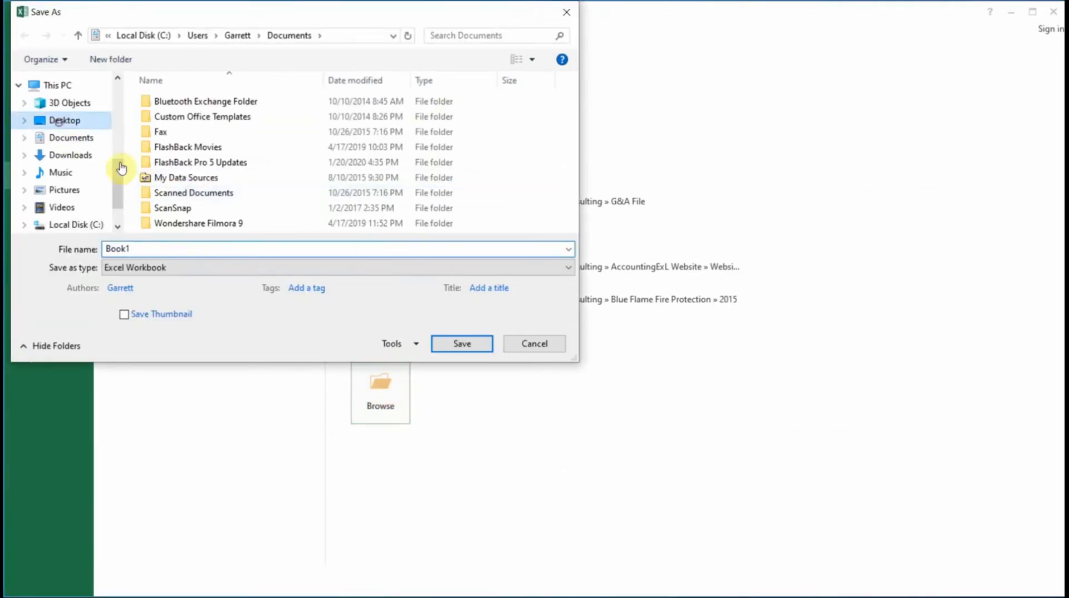
scroll(186, 193, down, 5)
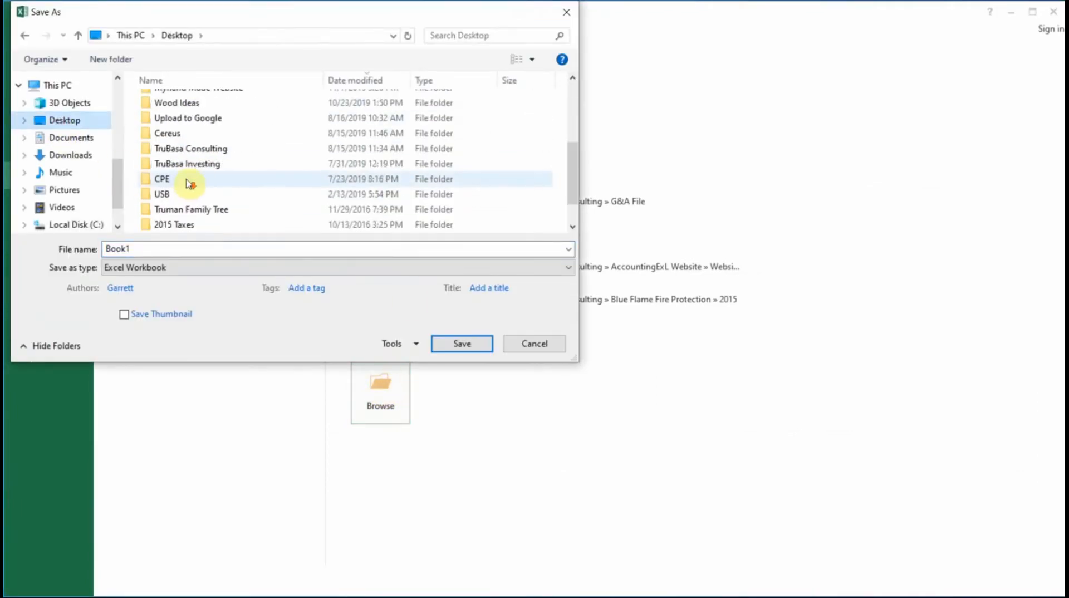
scroll(185, 170, up, 2)
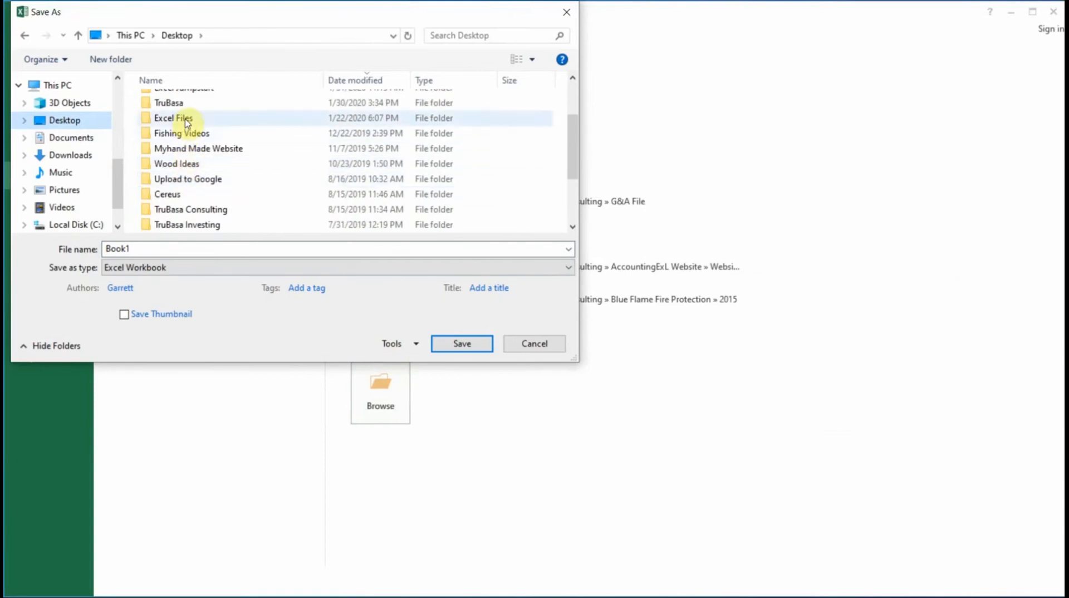
scroll(191, 119, up, 2)
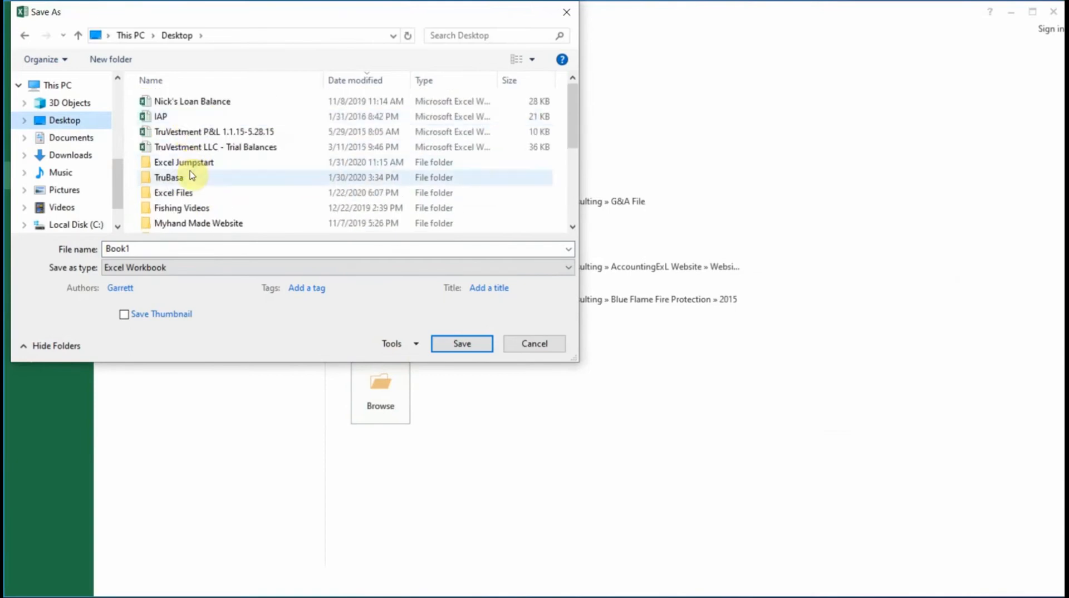
click(189, 163)
double_click(191, 166)
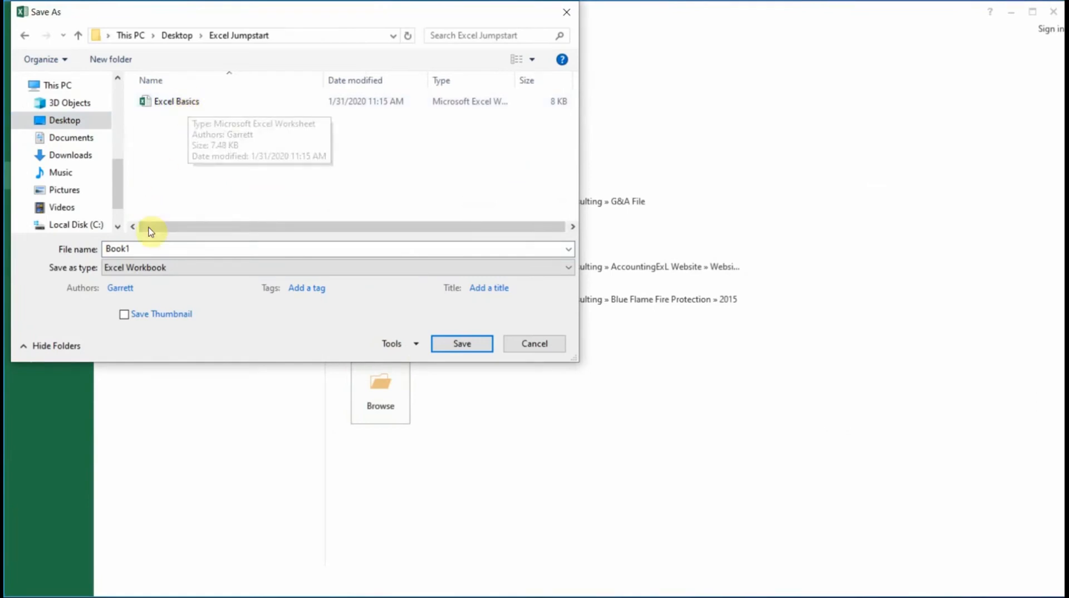
Name the file Excel Basics 2 and save it as an Excel Workbook
double_click(147, 247)
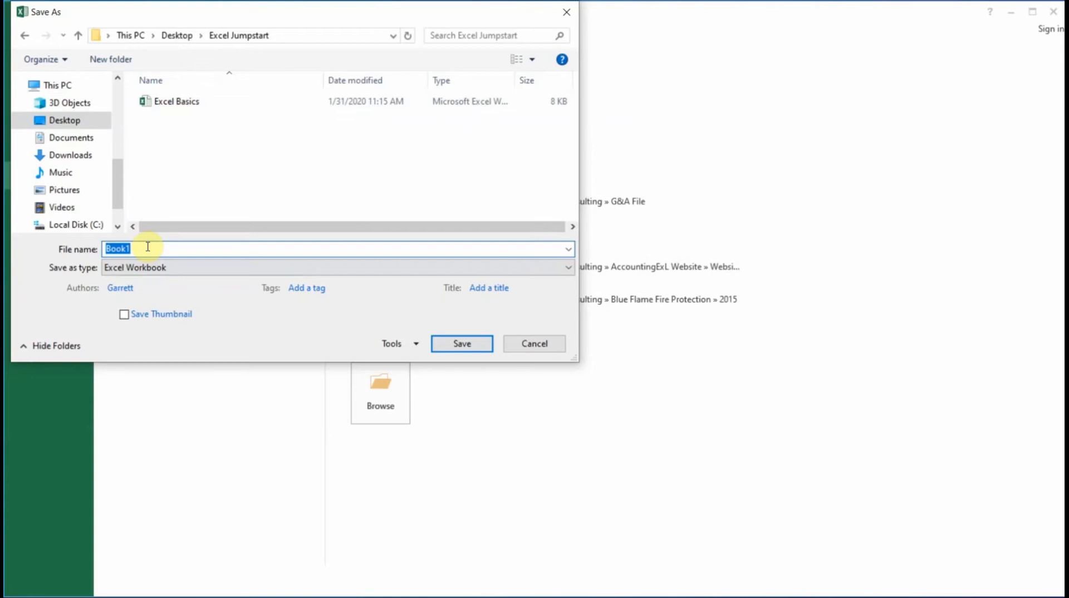
text(Excel)
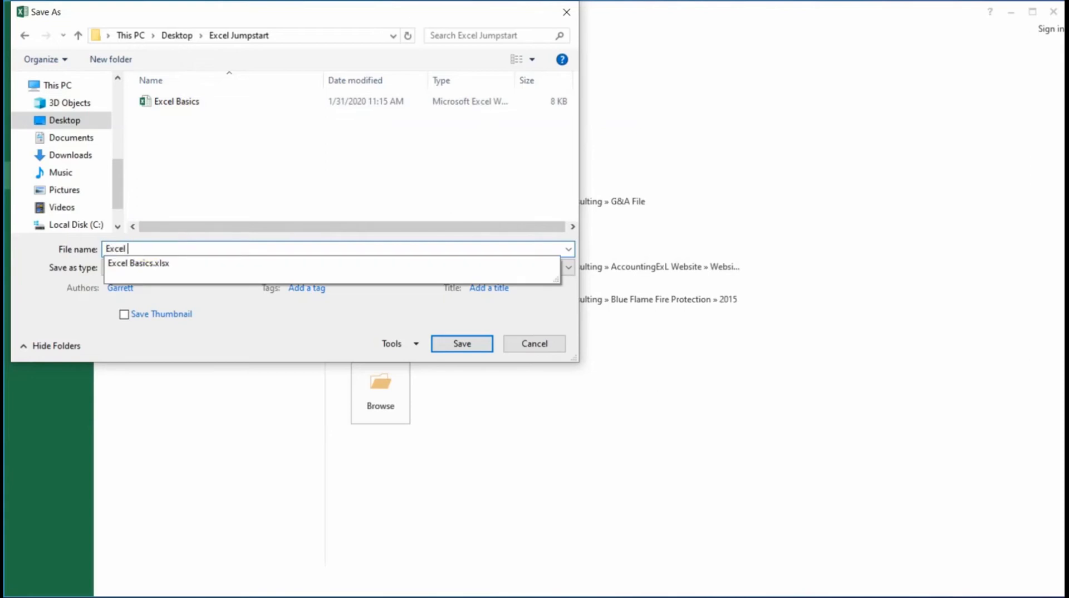
text( Basics )
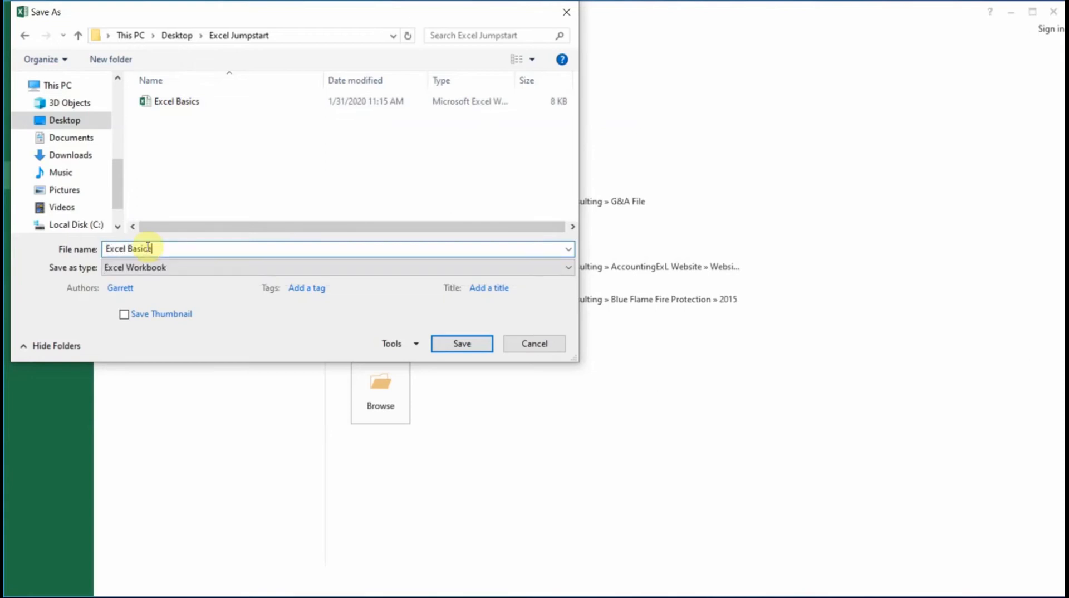
text(2)
click(476, 344)
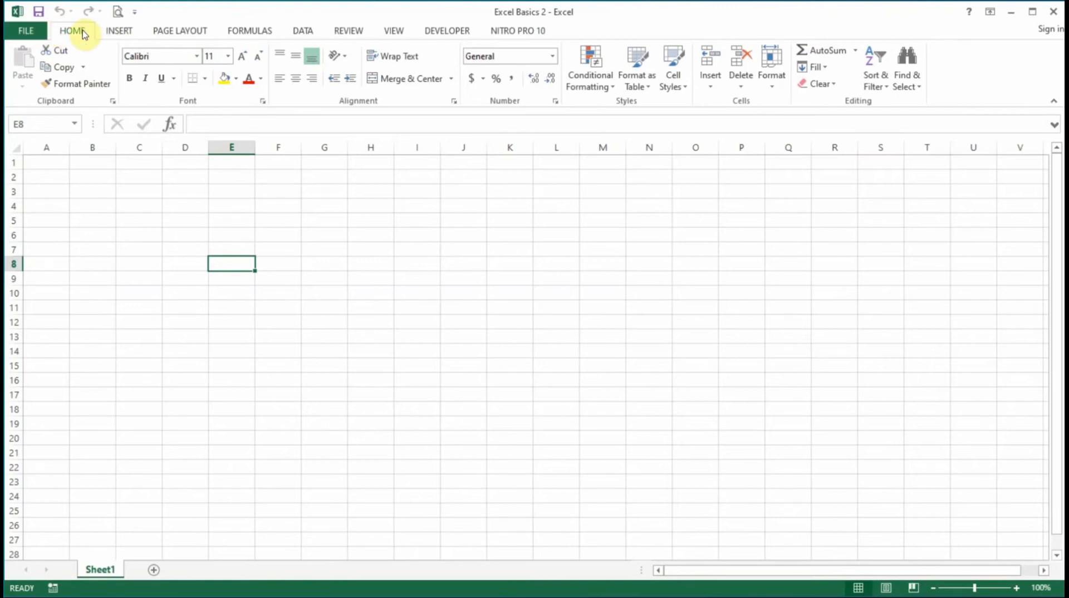
Survey the ribbon's Insert, Page Layout, Formulas, Data, Review, View and Developer command sets
click(118, 33)
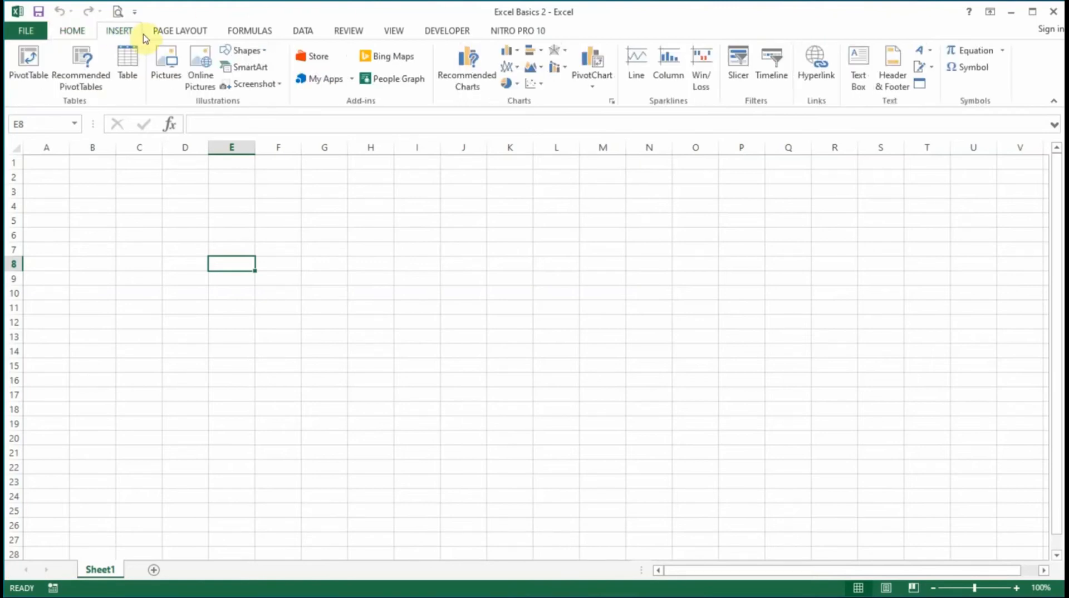
click(179, 32)
click(249, 33)
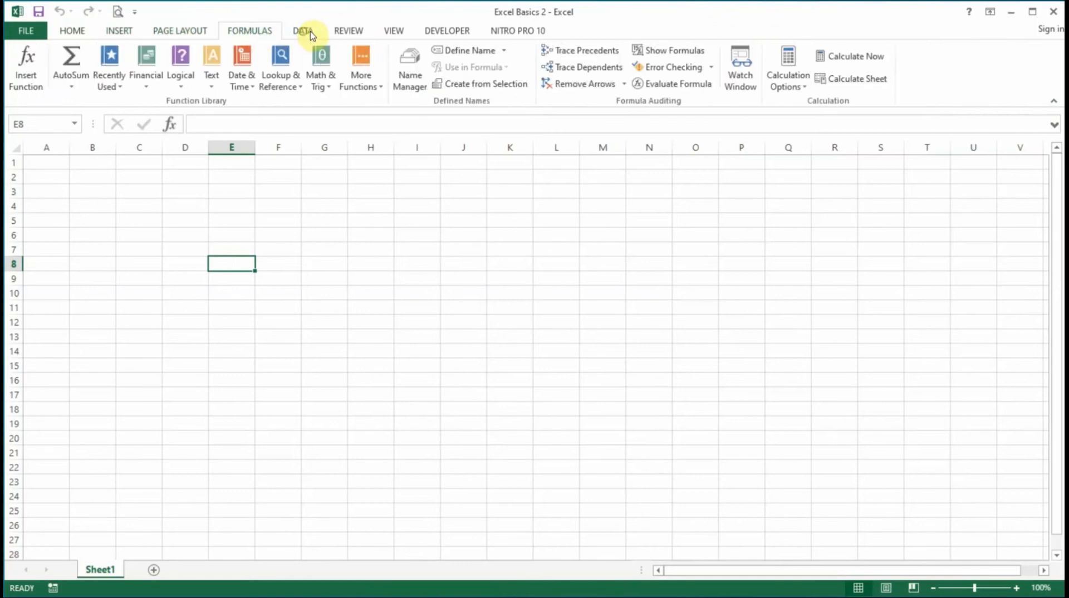
click(303, 32)
click(347, 32)
click(393, 33)
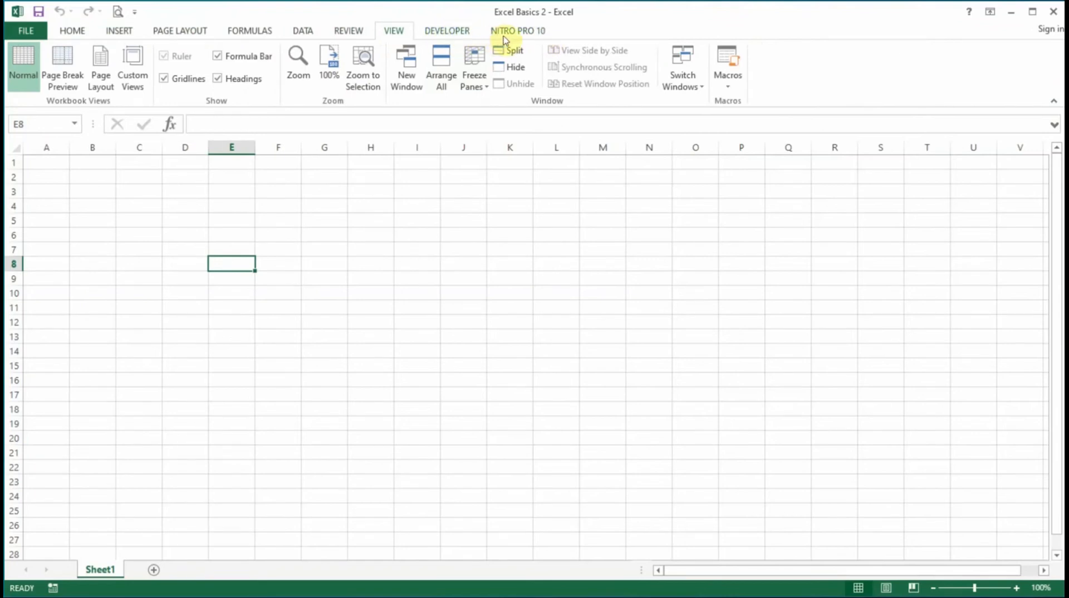
click(451, 31)
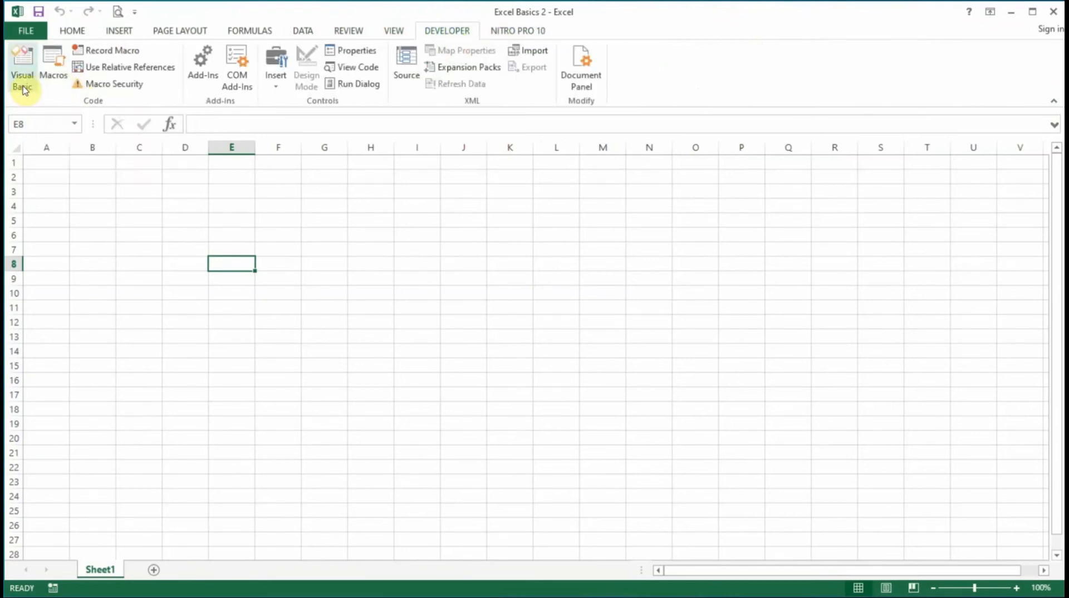
Examine the ribbon's command groups from Home through Insert, Page Layout, Formulas, Data and Review to View
click(75, 32)
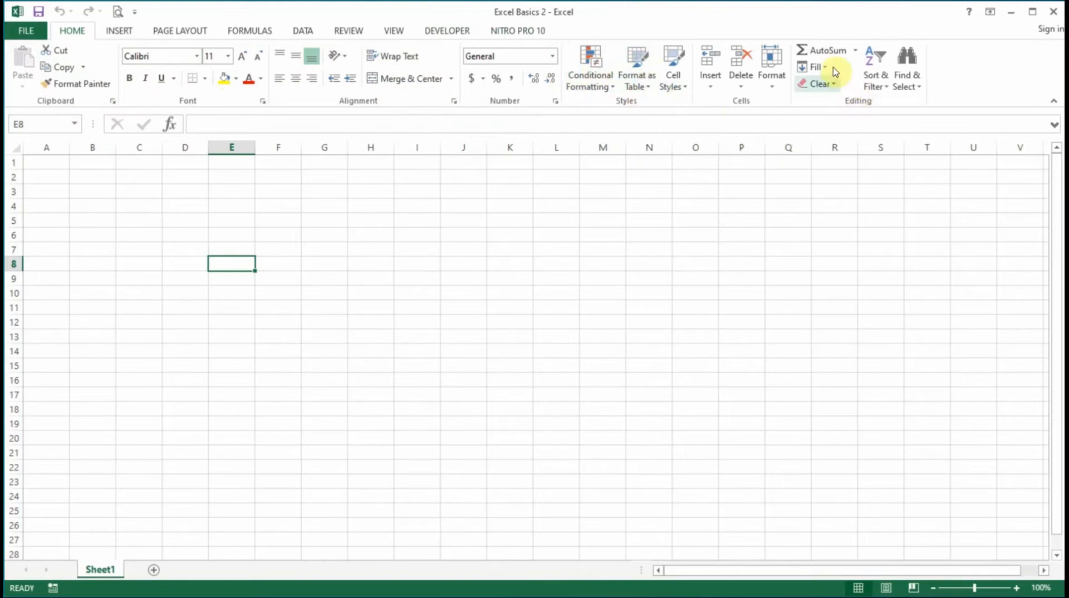
click(120, 31)
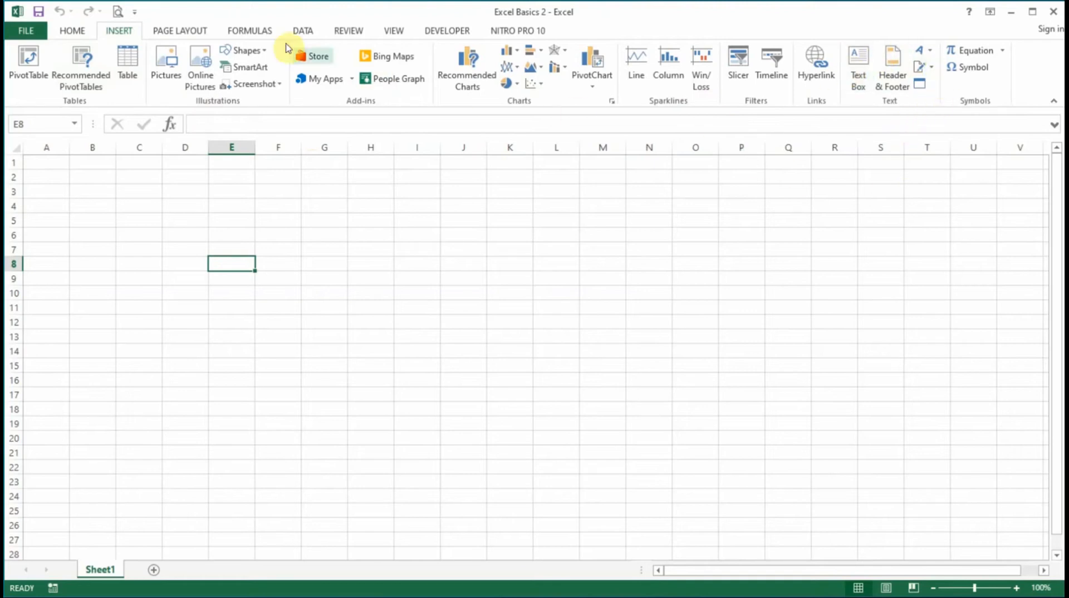
click(193, 34)
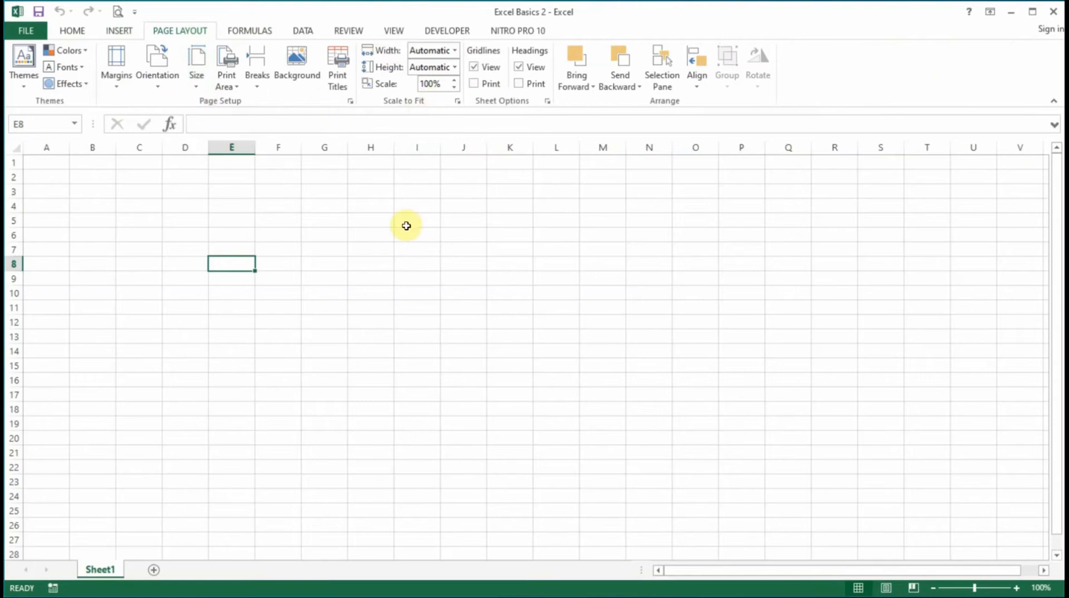
click(252, 33)
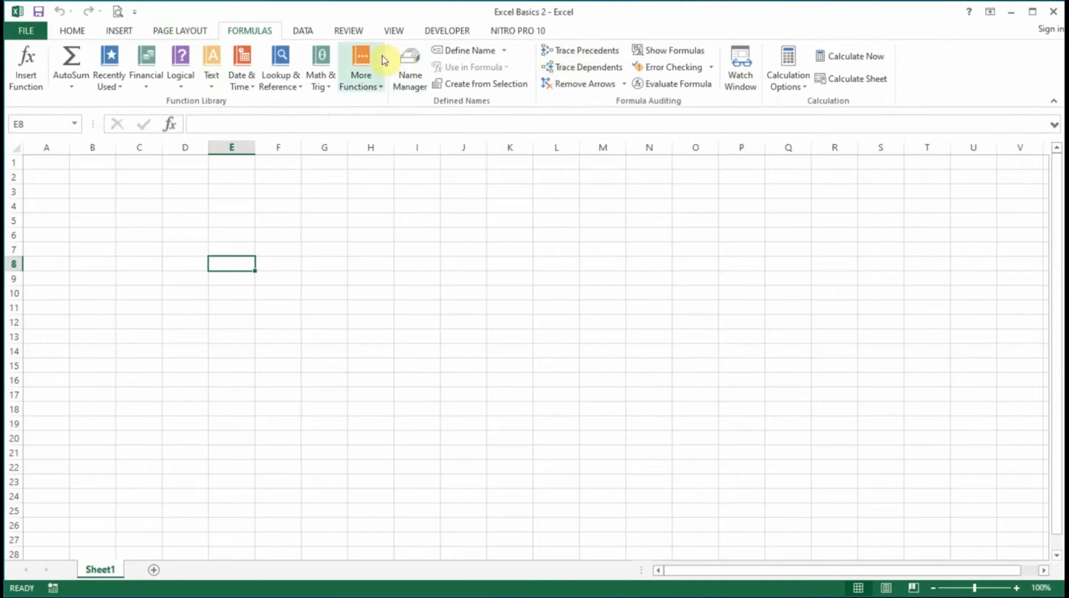
click(306, 32)
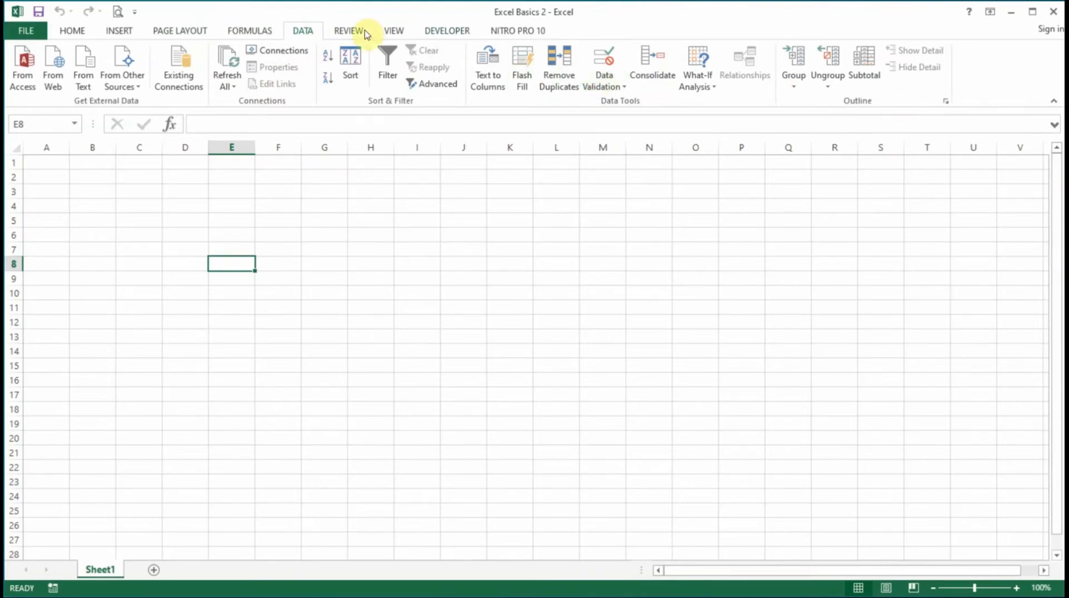
click(350, 31)
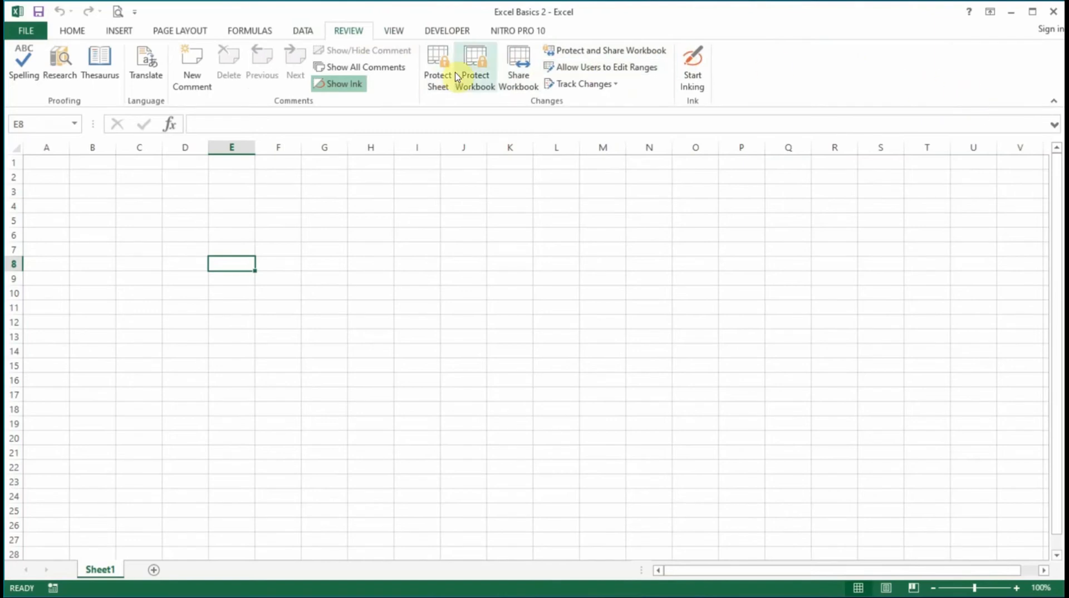
click(397, 32)
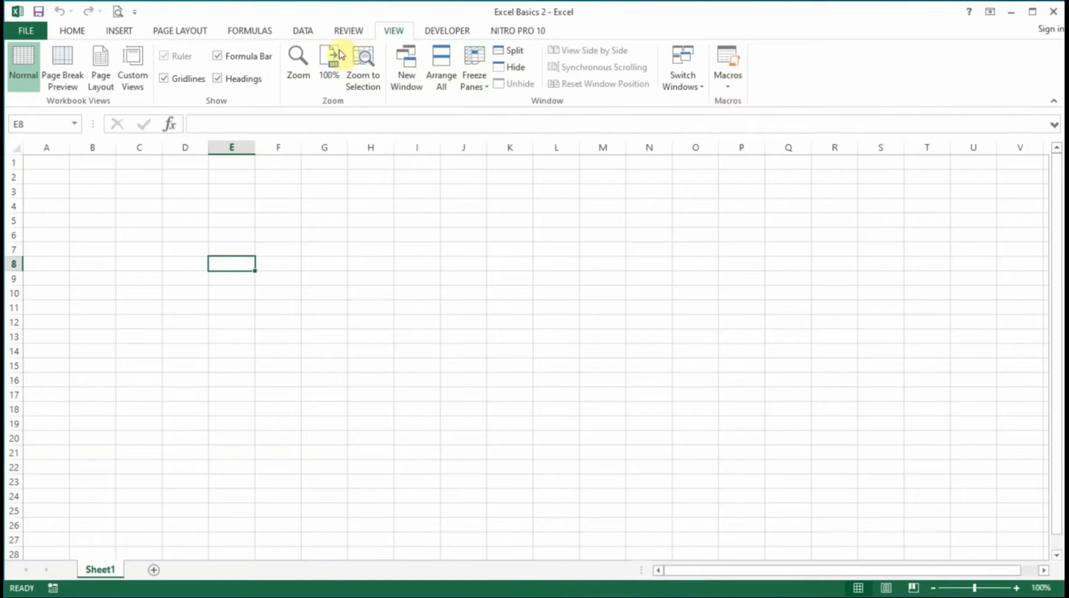
Add a custom tab with an empty custom group to the ribbon directly after View, and display it
right_click(806, 74)
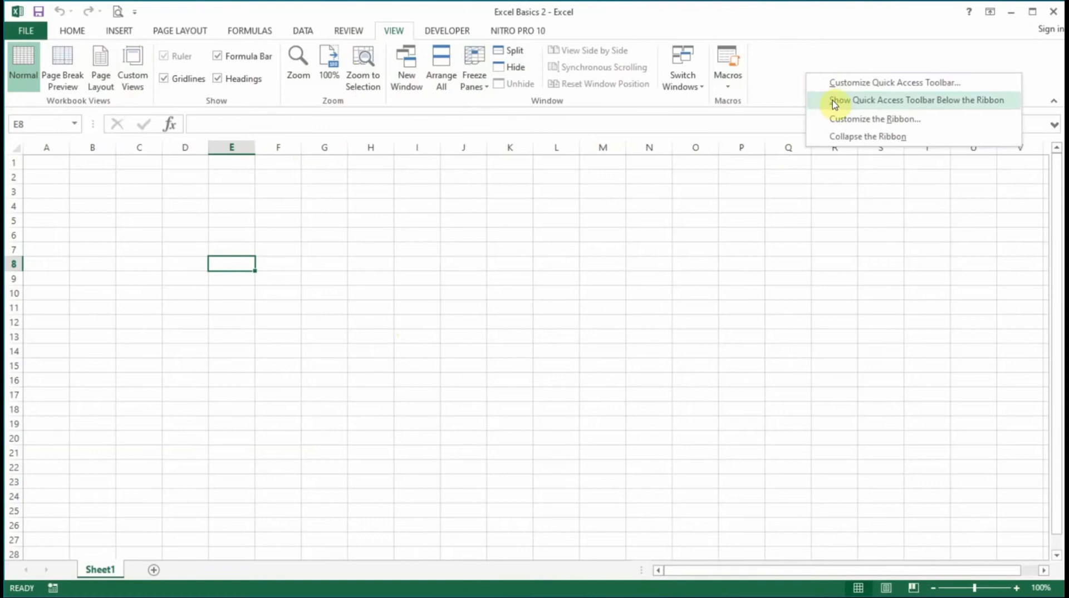
click(862, 120)
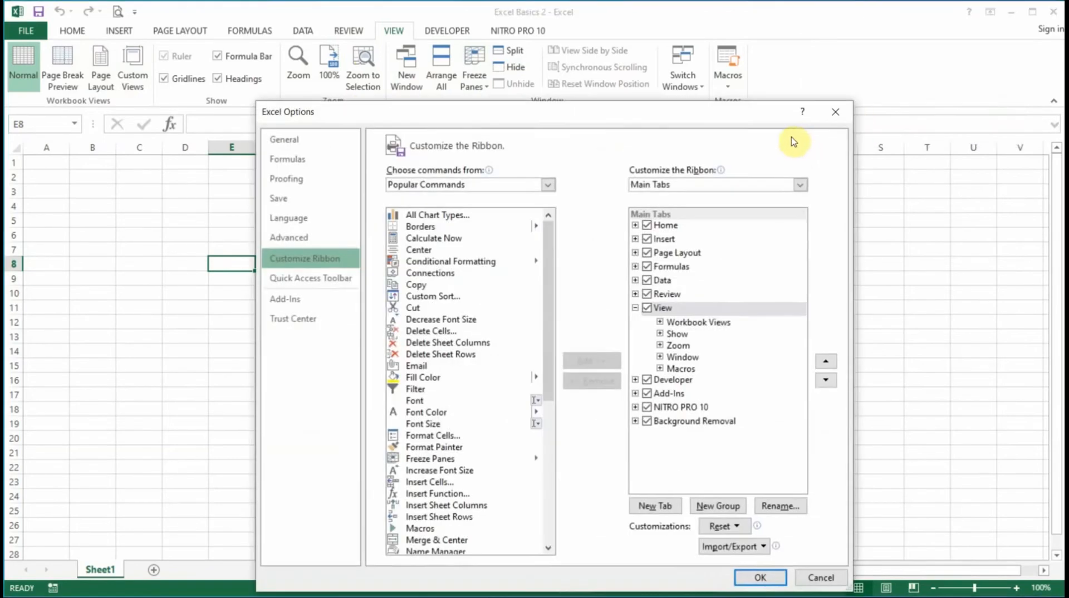
drag(605, 118, 566, 60)
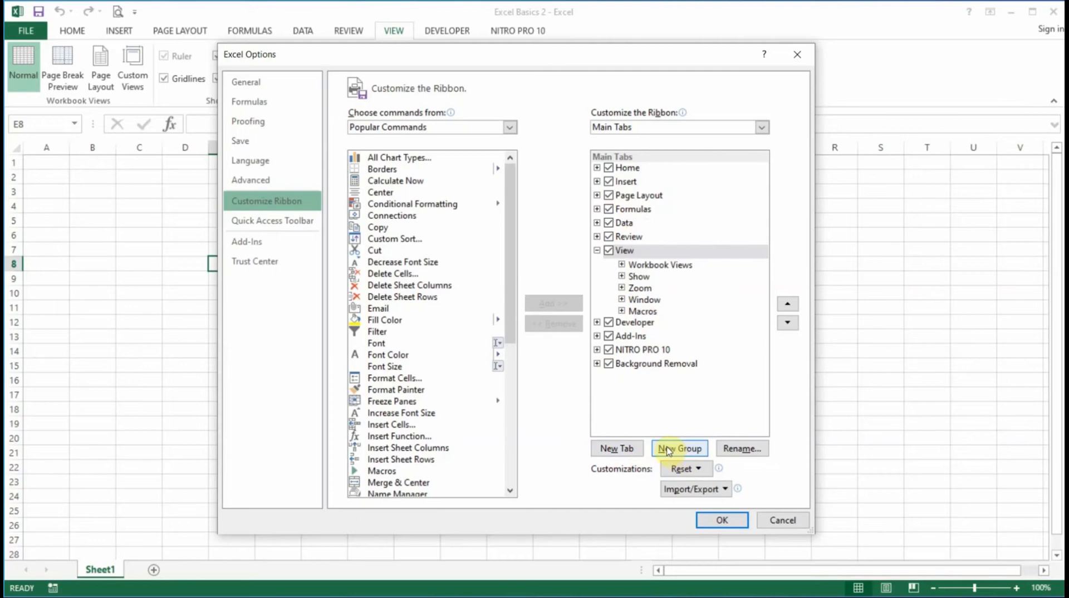
click(626, 452)
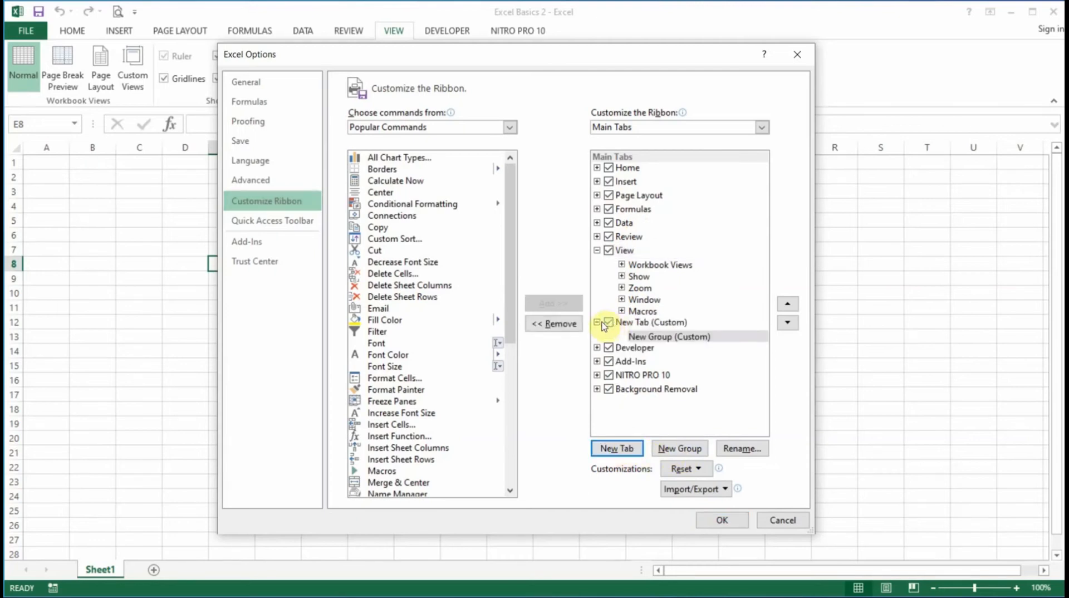
click(723, 520)
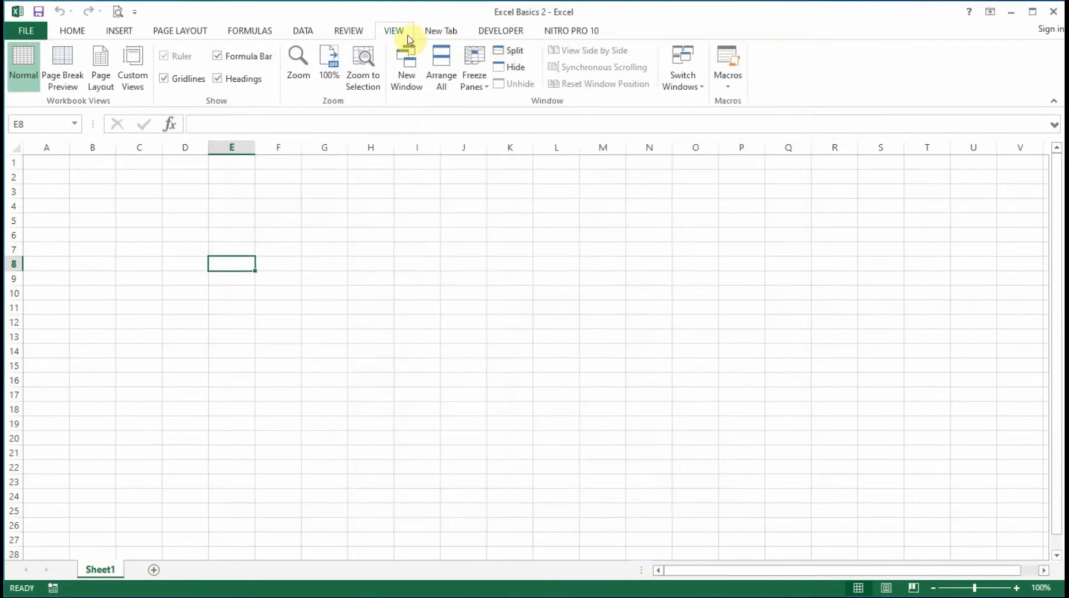
click(444, 33)
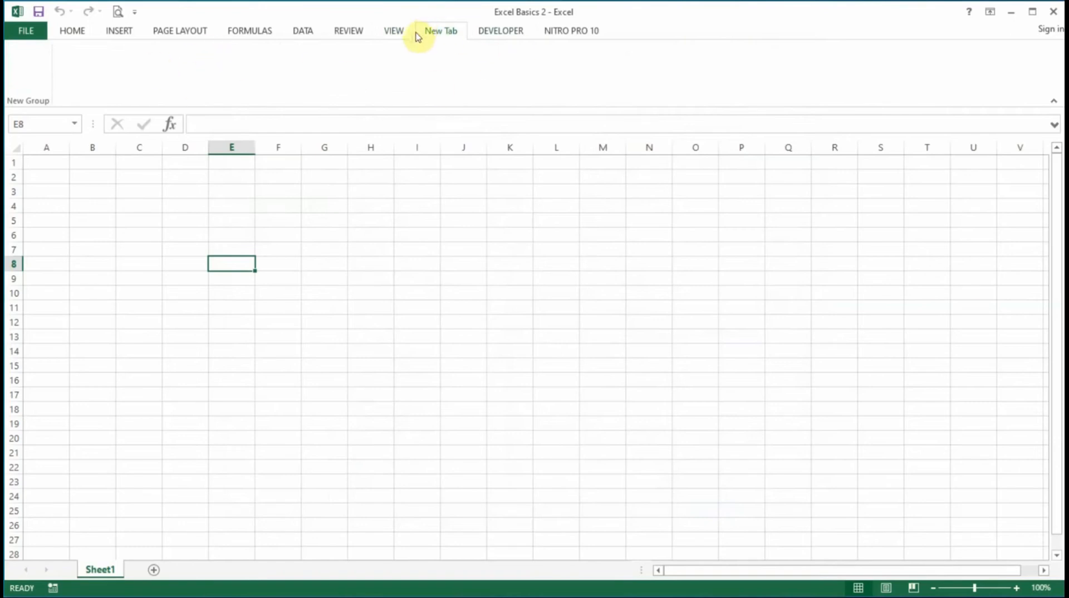
Customize the ribbon by adding Paste Formatting, from Commands Not in the Ribbon, to the custom tab's New Group
right_click(568, 63)
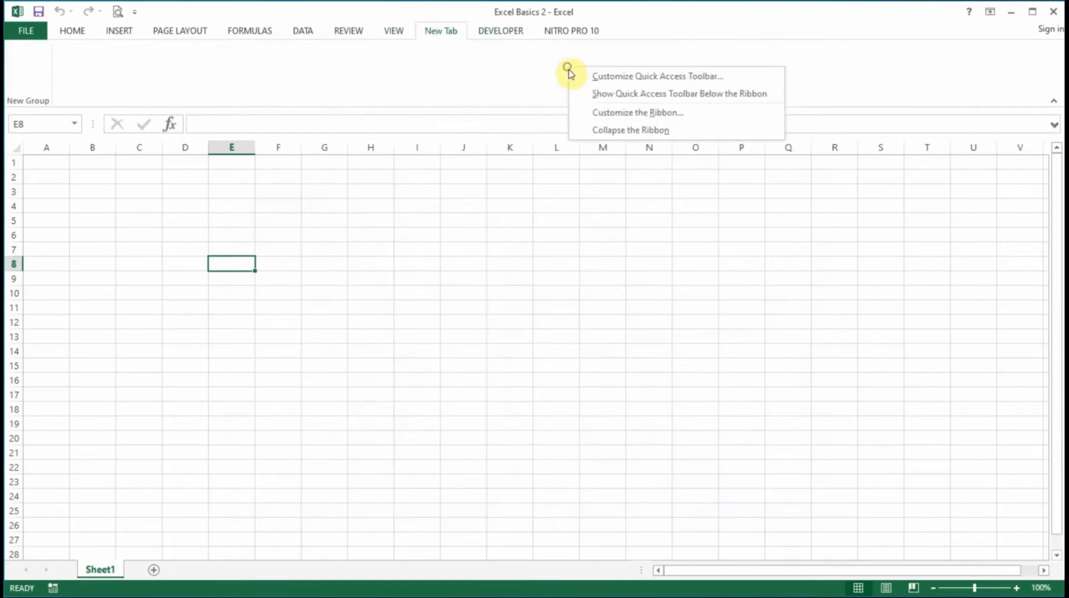
click(630, 116)
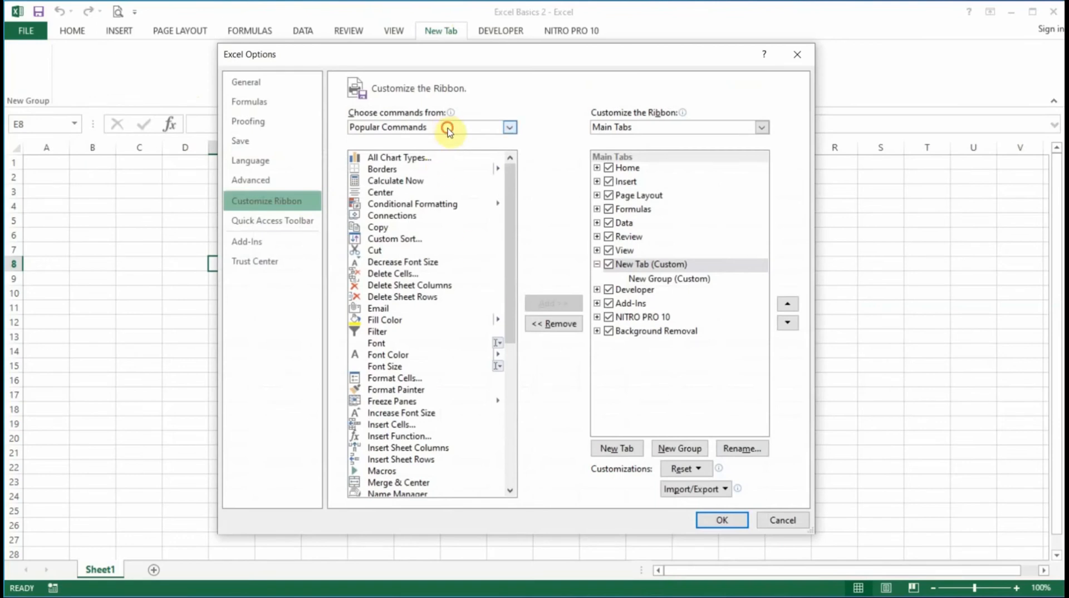
click(448, 128)
click(441, 156)
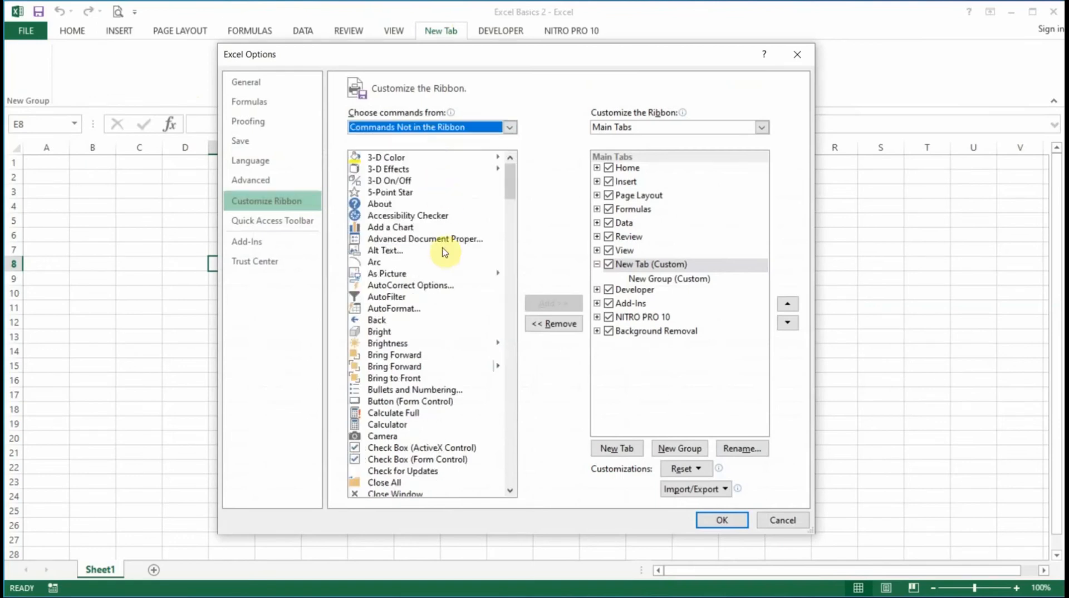
scroll(429, 318, down, 20)
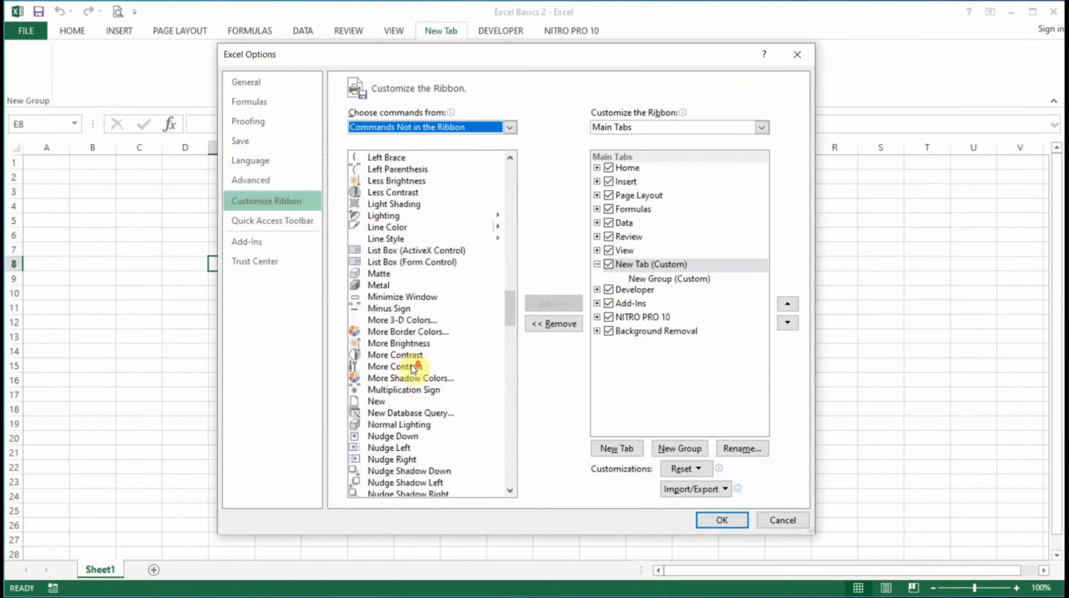
scroll(413, 369, down, 10)
click(411, 381)
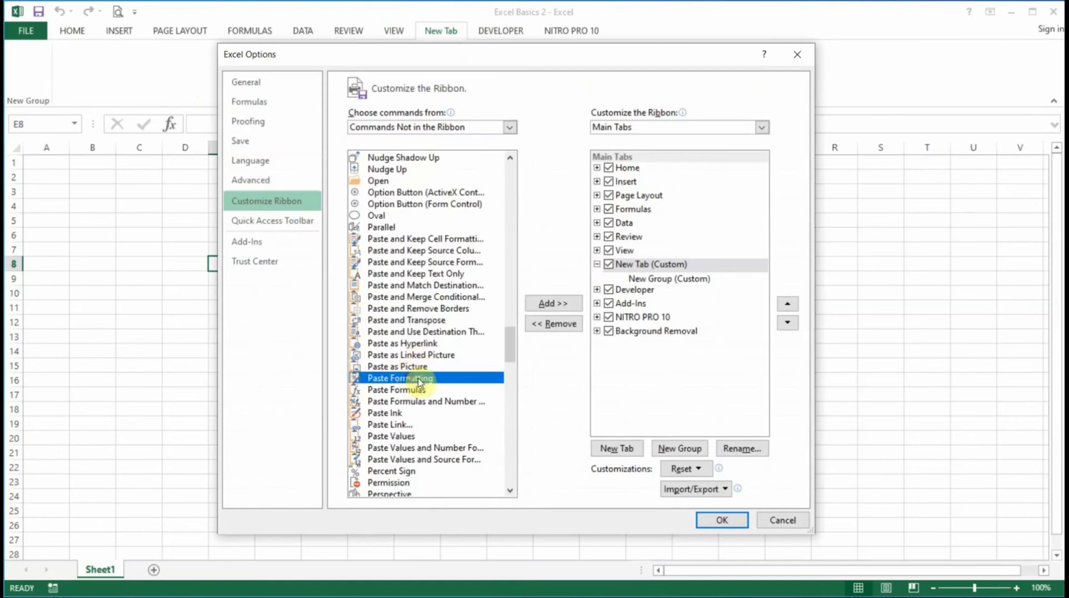
click(649, 278)
click(551, 304)
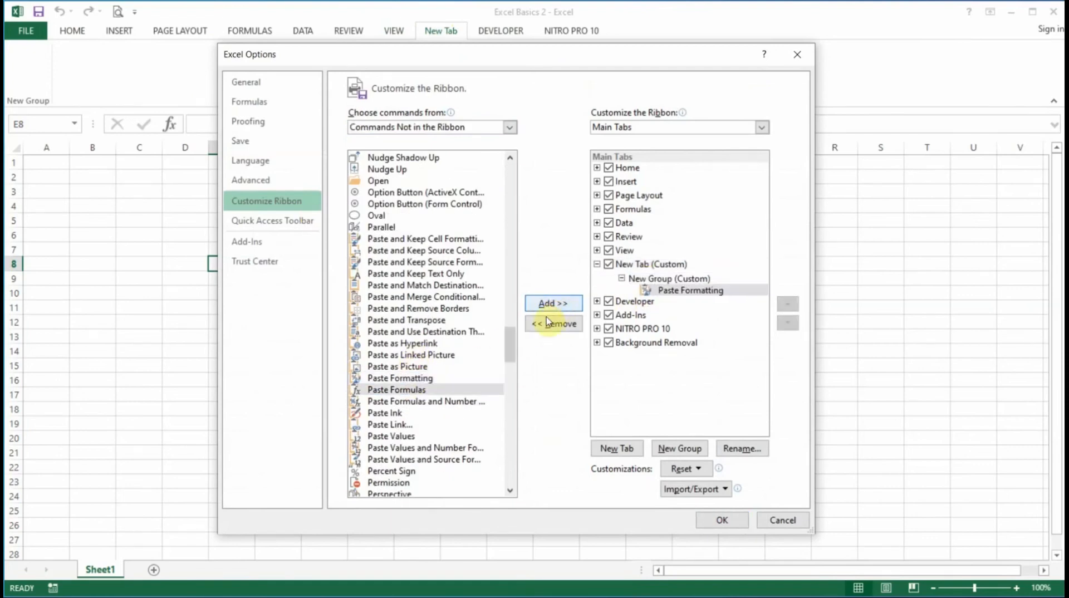
Add Paste Formulas and Number Formatting and Paste Ink to the same custom group, and apply the ribbon changes
click(413, 401)
click(559, 306)
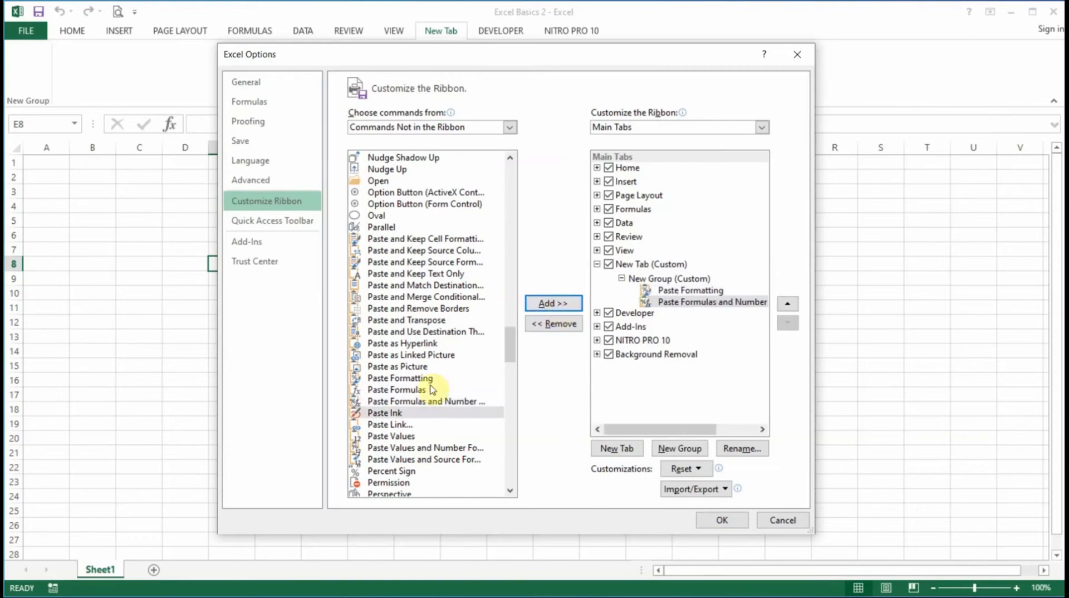
click(559, 308)
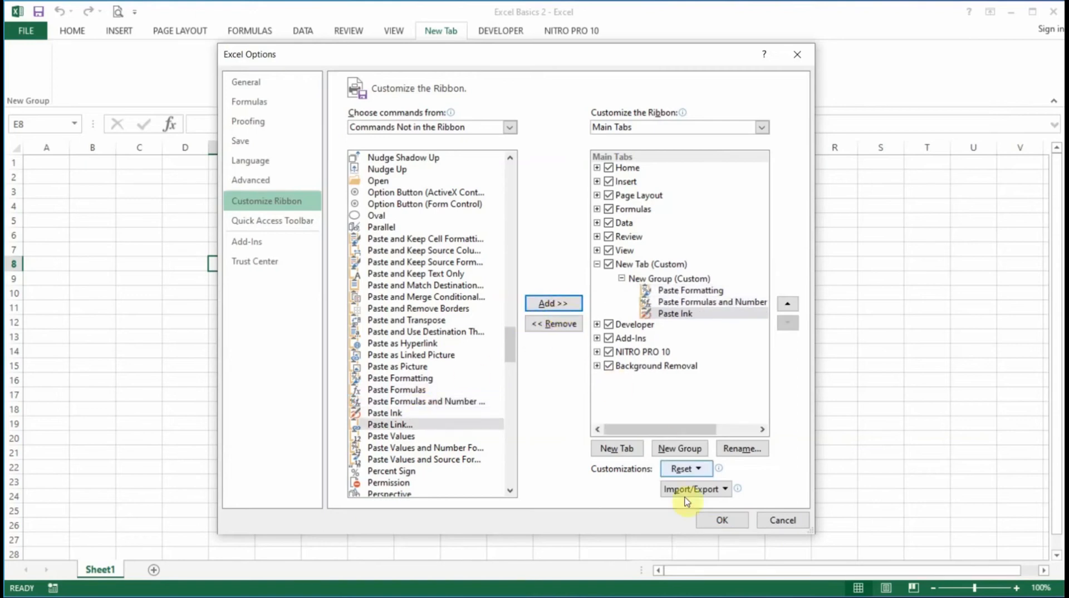
click(719, 520)
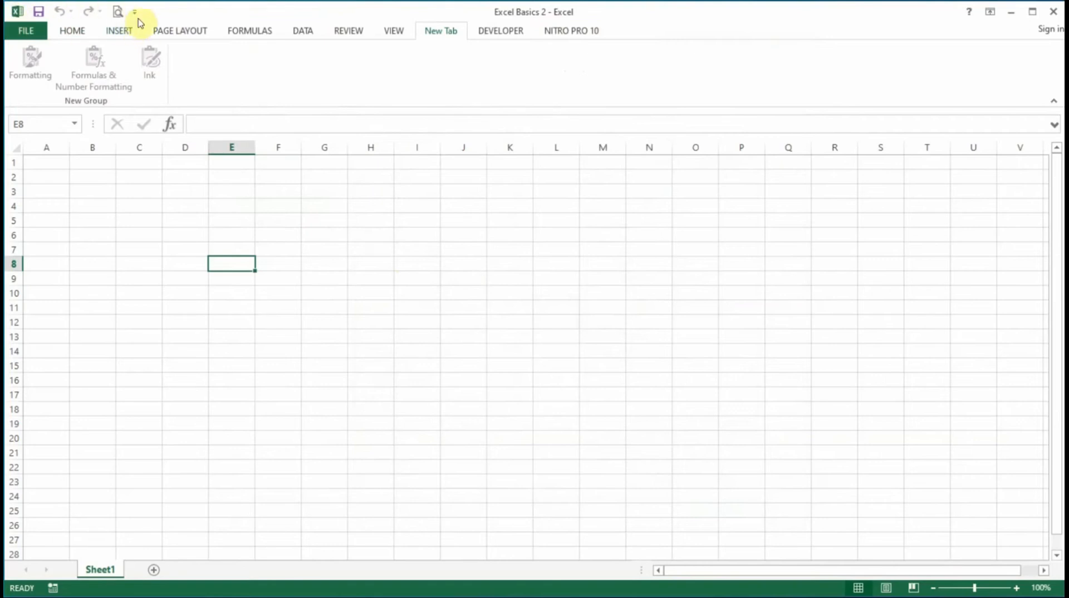
Review the Quick Access Toolbar customization options, its available commands and command categories, and close the options without changing them
right_click(194, 16)
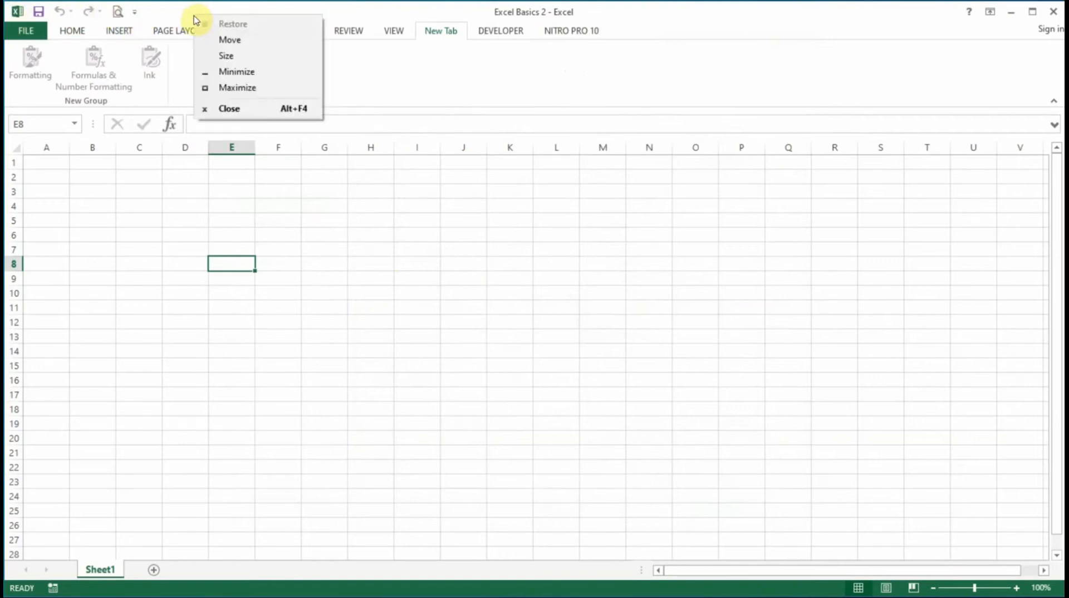
right_click(392, 85)
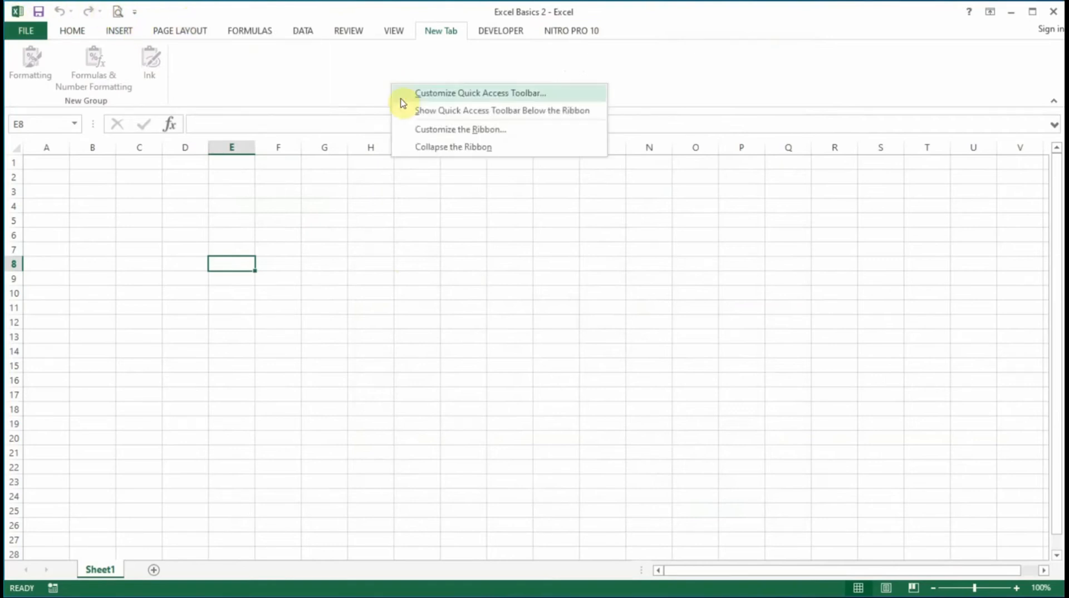
click(445, 95)
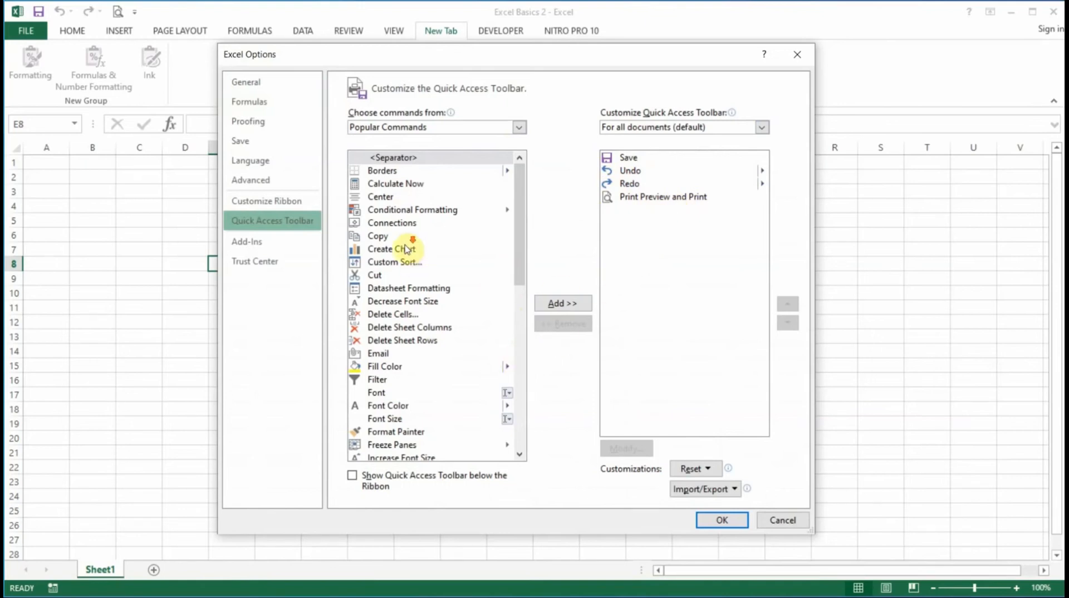
scroll(407, 247, down, 3)
scroll(407, 247, up, 3)
click(454, 127)
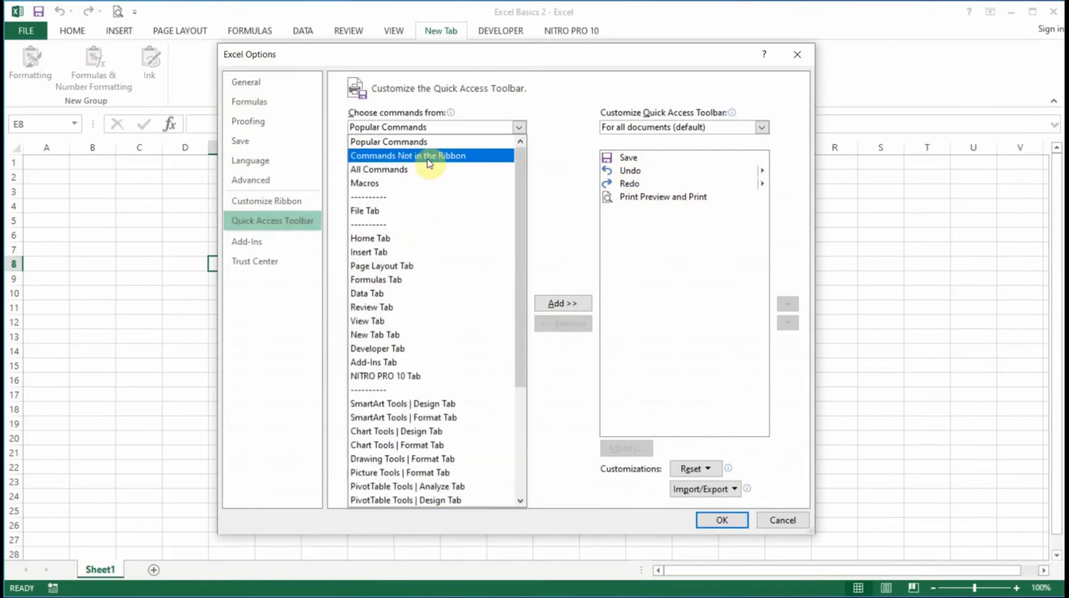
click(545, 112)
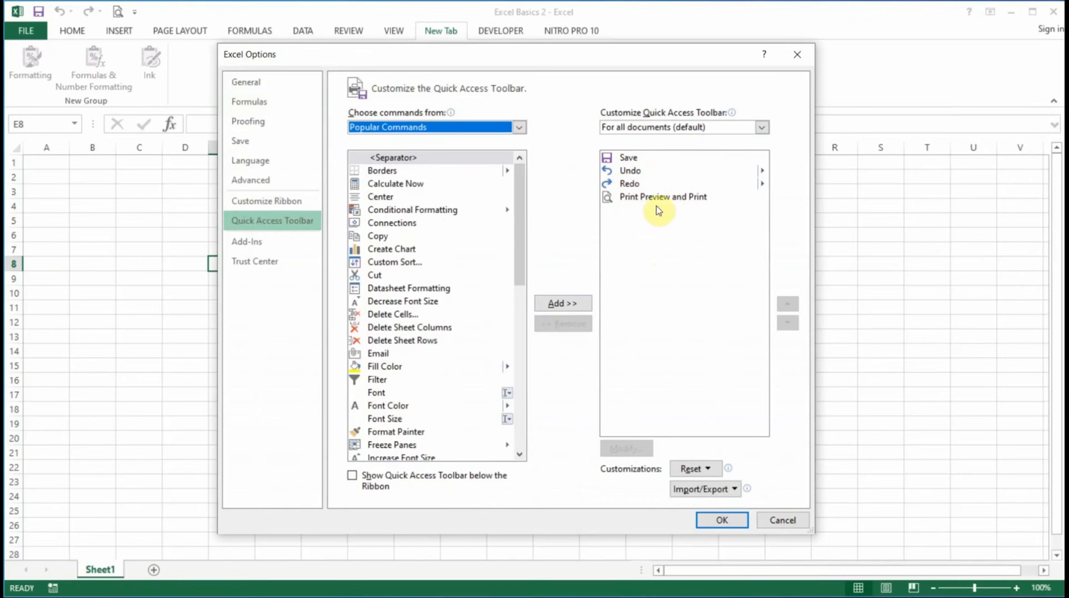
click(723, 520)
Select individual cells around the sheet to examine their references, including D5, D8, I8 and C6, ending on F7
click(575, 406)
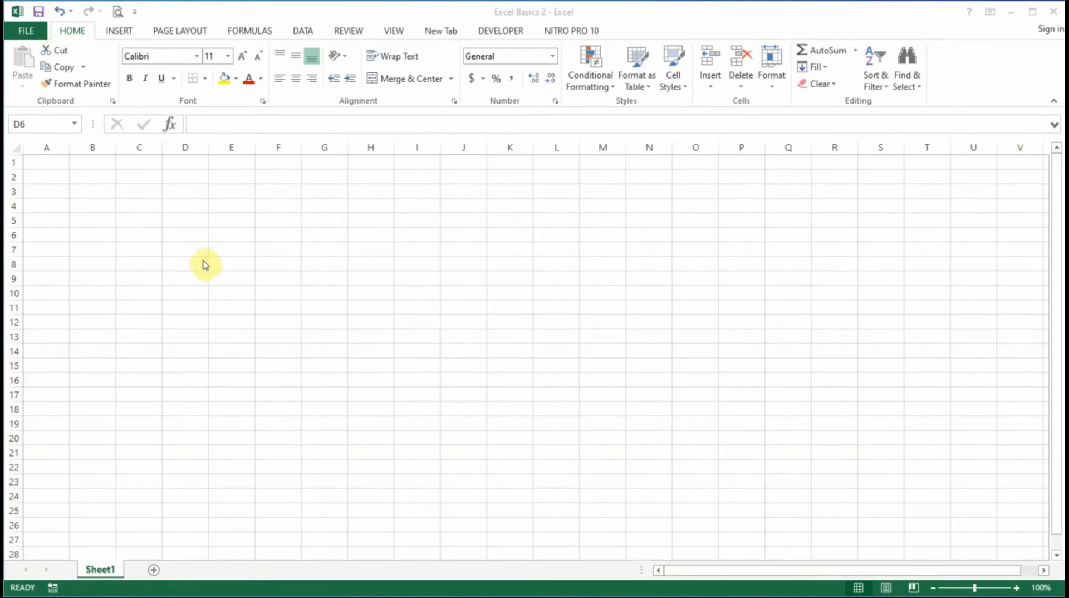
click(188, 221)
click(189, 221)
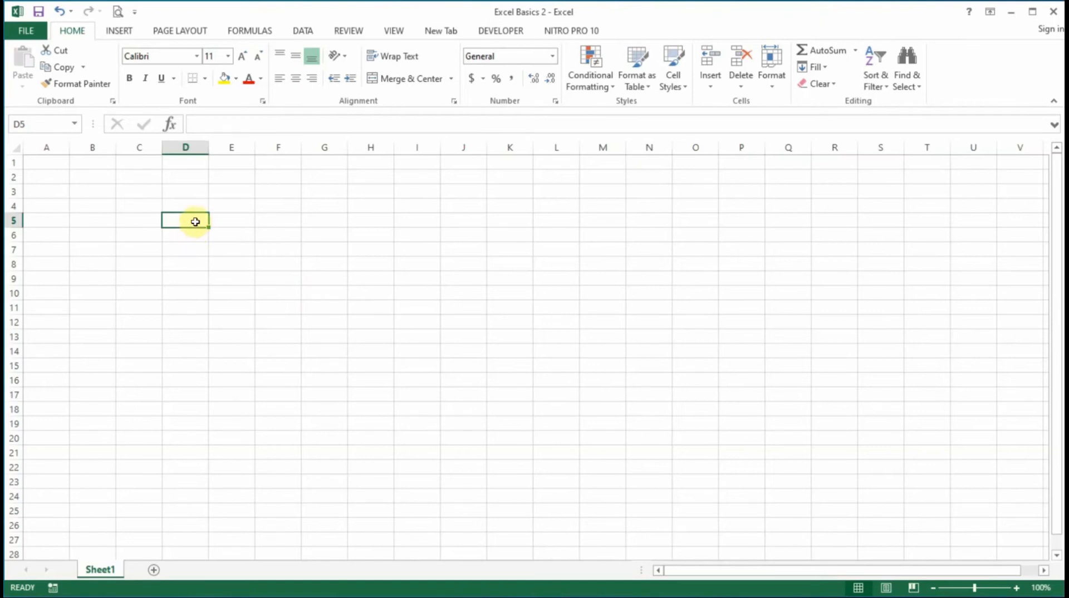
click(196, 264)
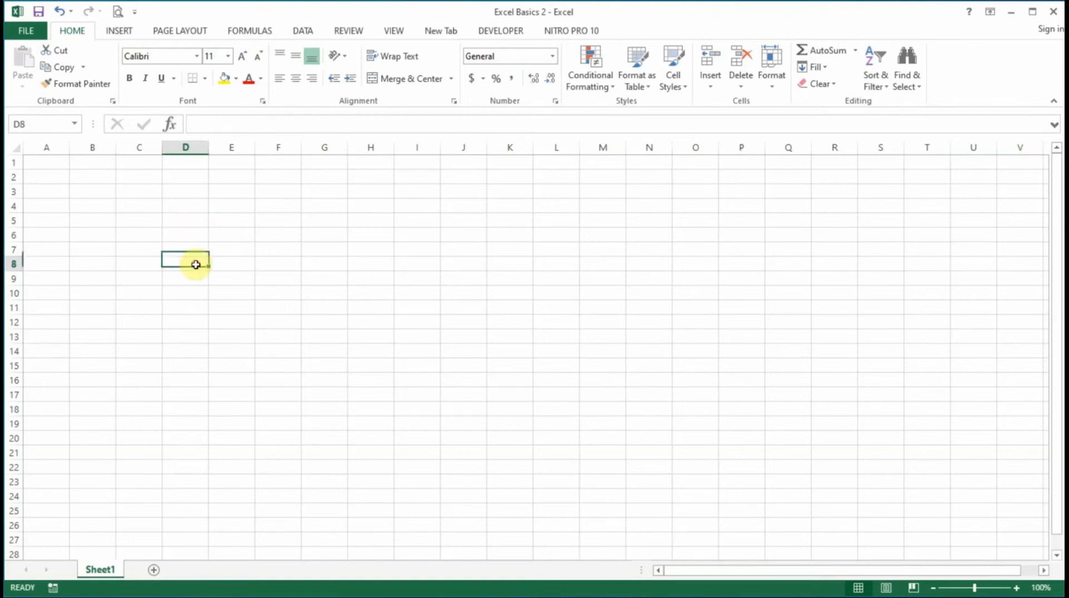
click(314, 265)
click(411, 266)
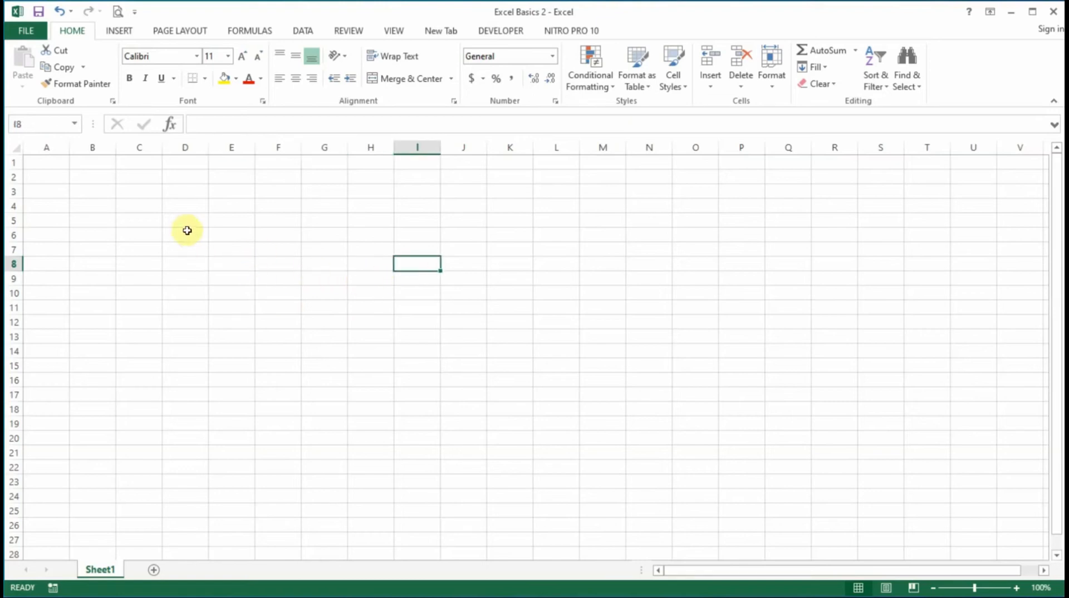
click(173, 237)
click(150, 234)
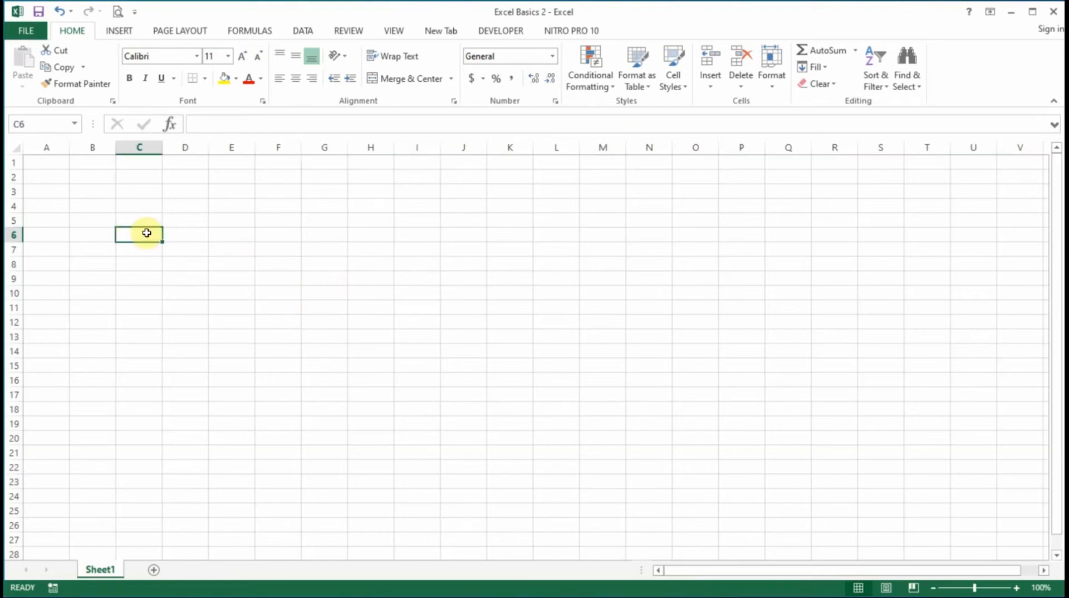
click(181, 223)
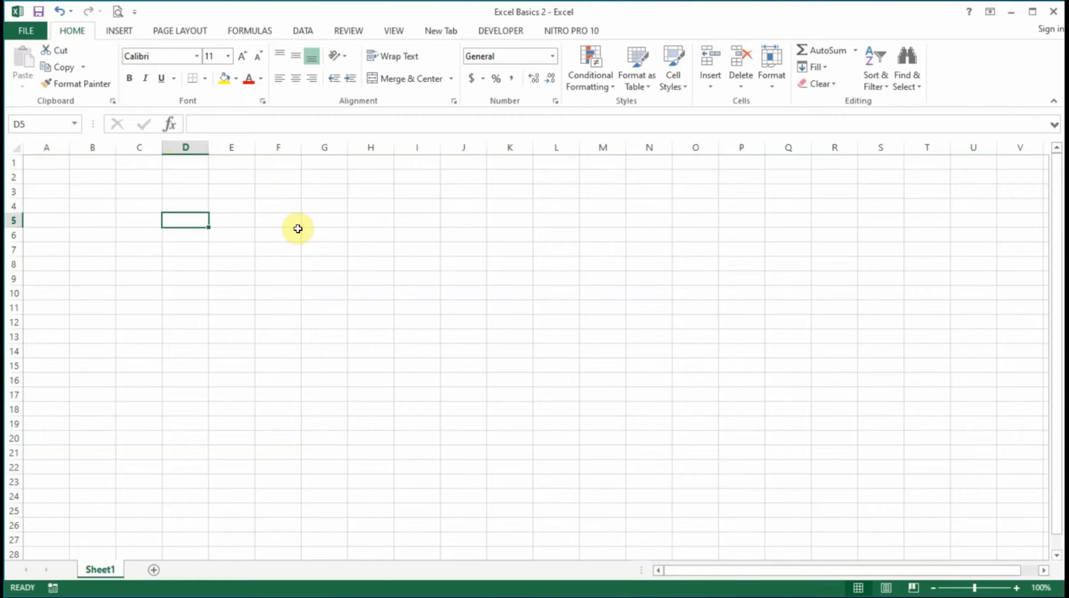
click(232, 221)
click(179, 219)
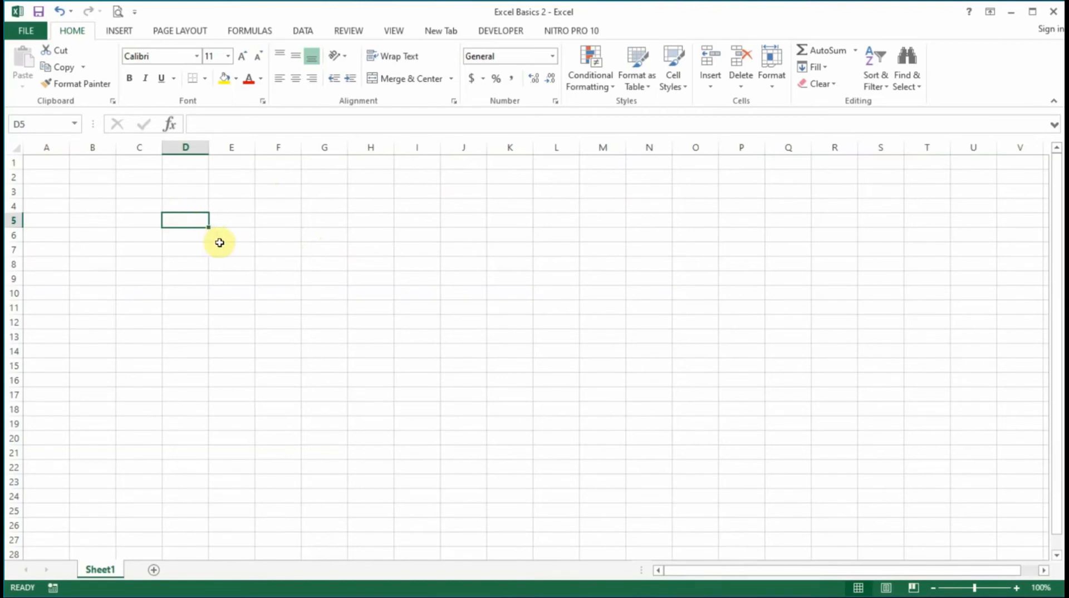
click(296, 251)
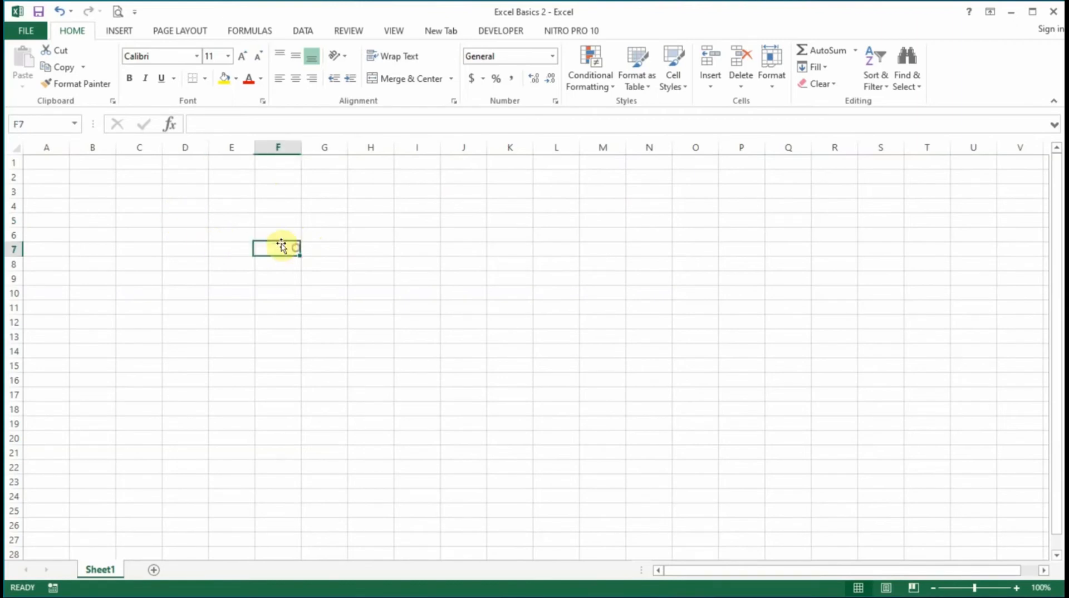
Starting from D5, move the active cell down to D10 and back and forth within column D, ending on D9
click(196, 217)
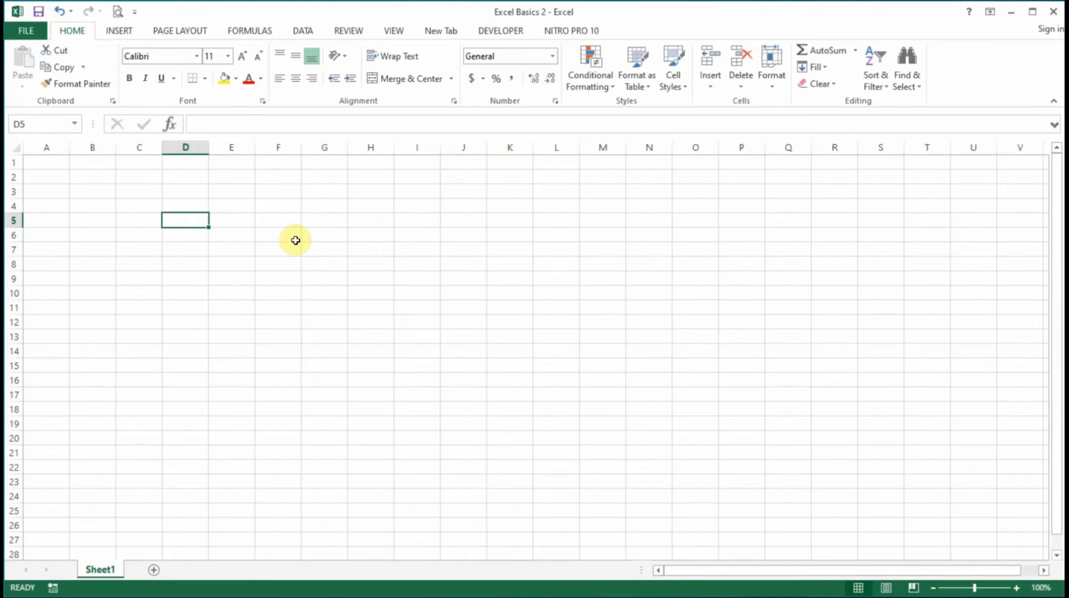
key(Down)
key(Down)
key(Down)
key(Down)
key(Down)
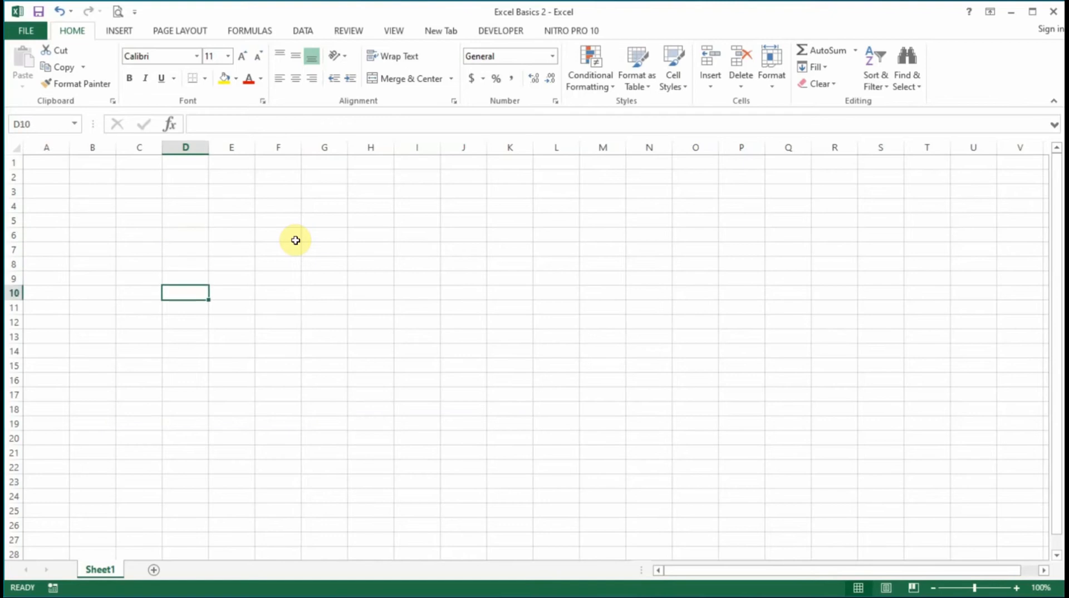
key(Up)
key(Up)
key(Up)
key(Down)
key(Down)
key(Down)
key(Up)
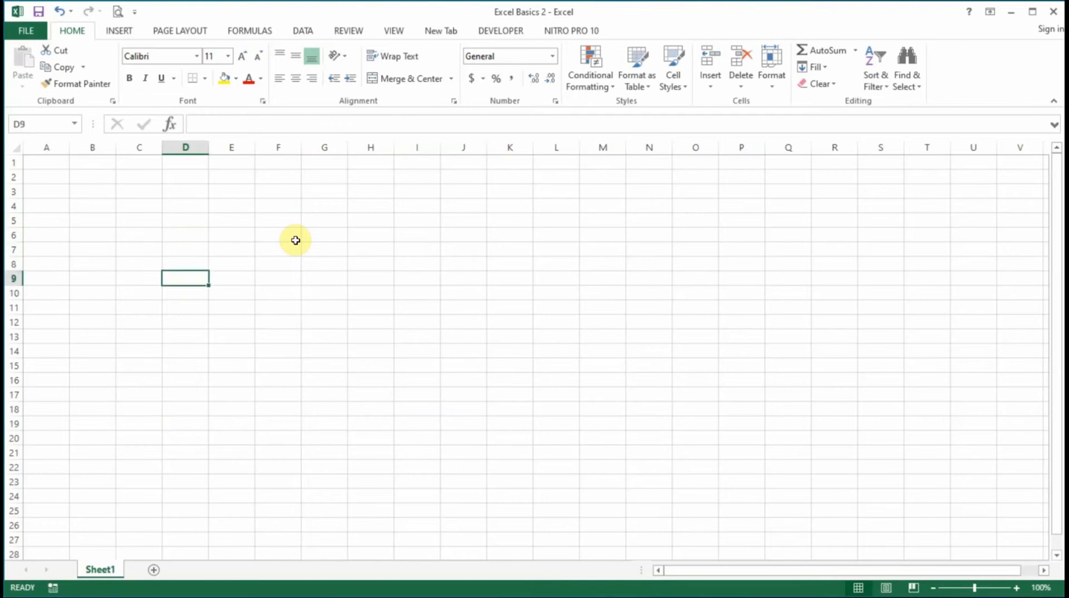
Move the active cell up to D6, across to F6, back to B6, and end on D6
key(Up)
key(Up)
key(Up)
key(Right)
key(Right)
key(Left)
key(Left)
key(Left)
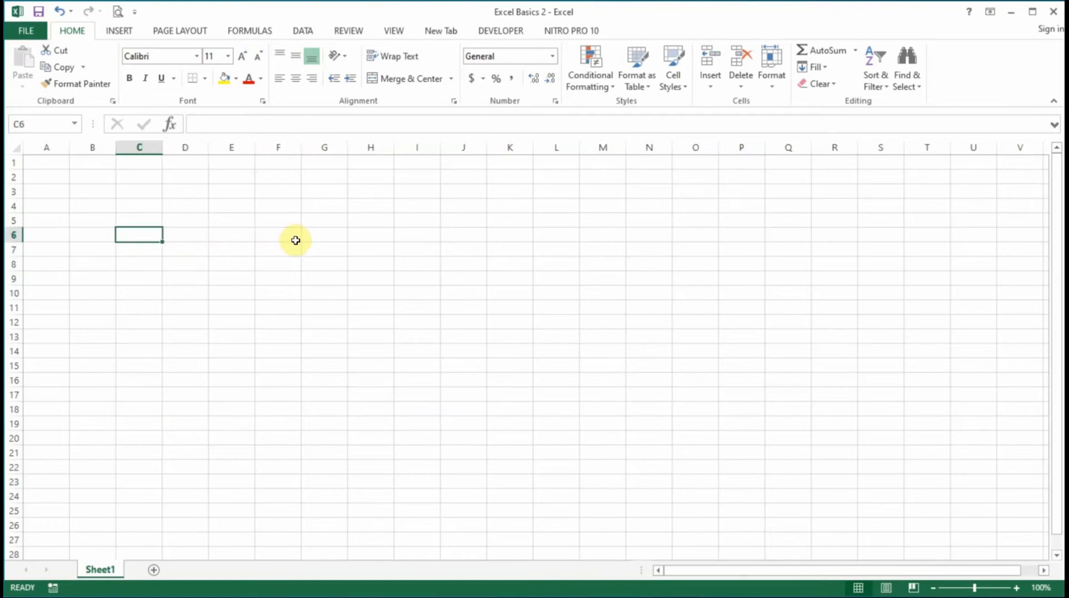
key(Left)
key(Right)
key(Right)
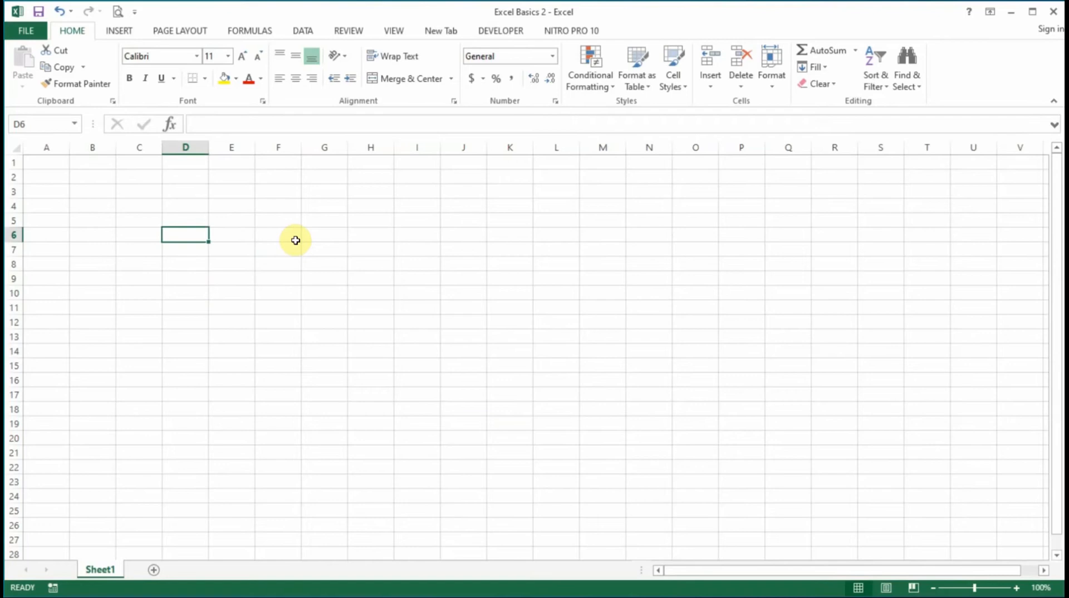
Move the active cell one row at a time down column D to D12, and back up to D5
key(Down)
key(Down)
key(Down)
key(Down)
key(Down)
key(Down)
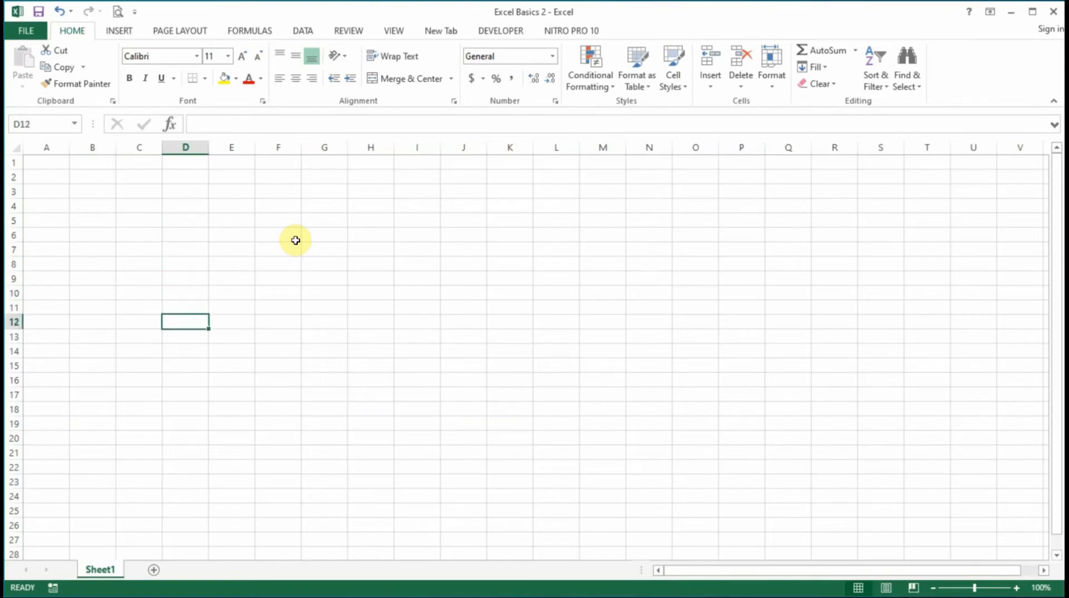
key(Up)
key(Up)
key(Up)
key(Up)
key(Up)
key(Up)
key(Up)
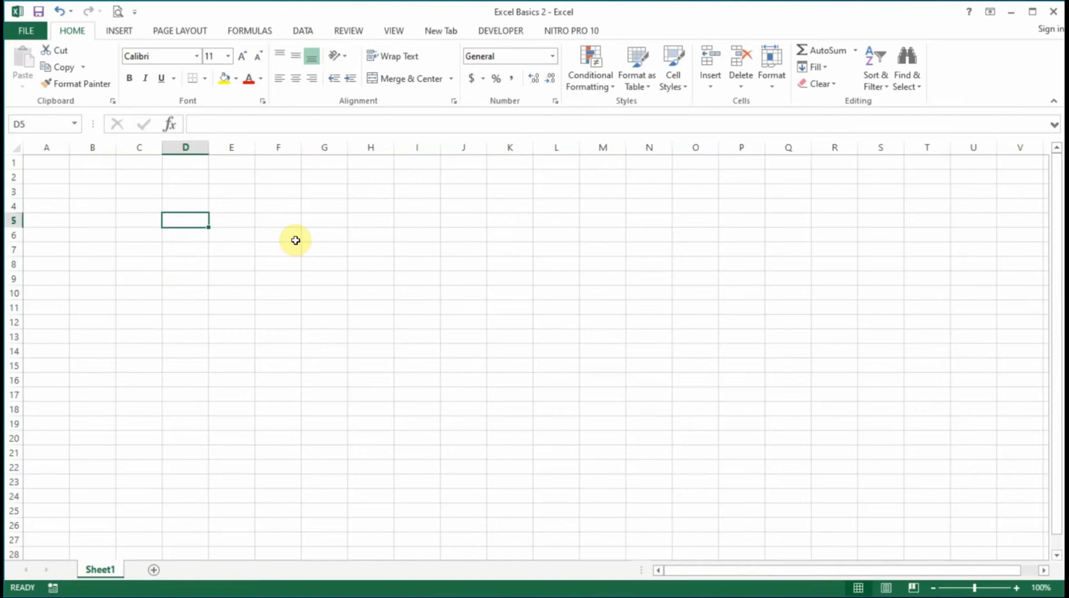
Move the active cell along row 5 to I5, back to B5, and end on E5
key(Right)
key(Right)
key(Right)
key(Right)
key(Right)
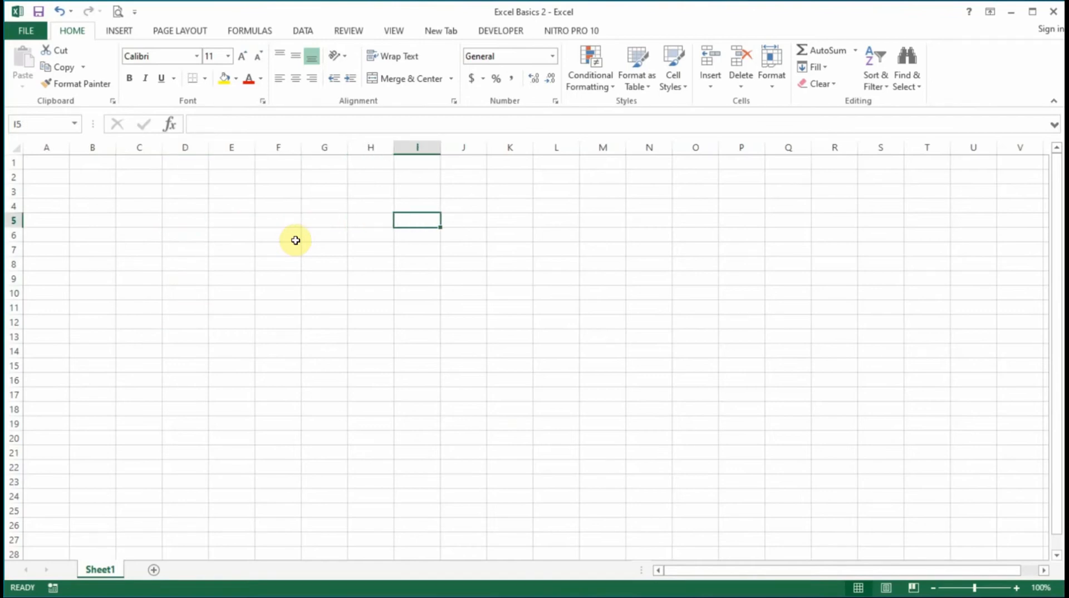
key(Left)
key(Left)
key(Left)
key(Left)
key(Left)
key(Left)
key(Left)
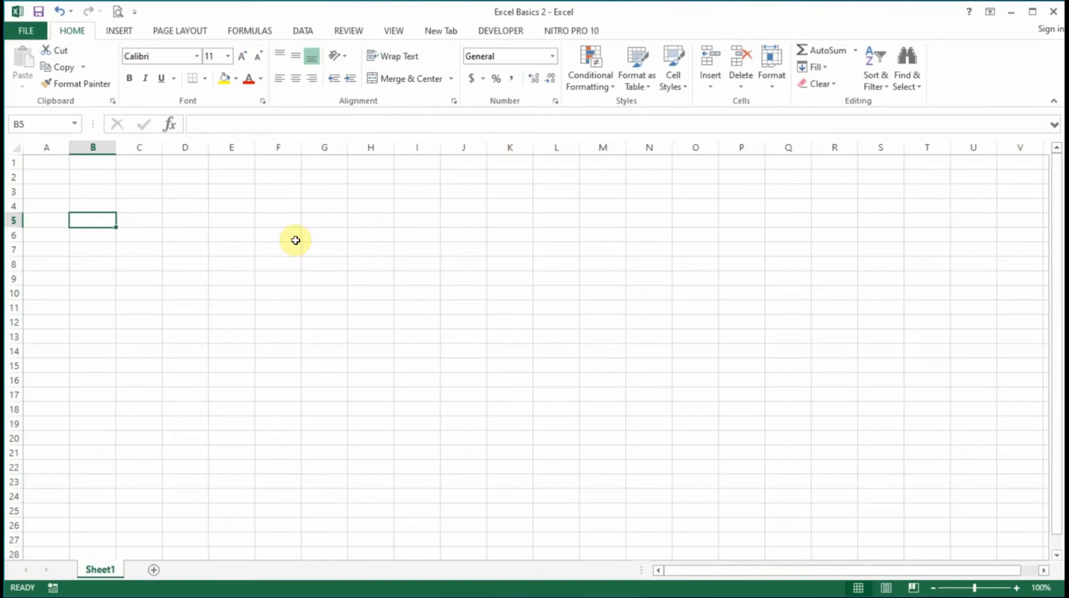
key(Right)
key(Right)
key(Right)
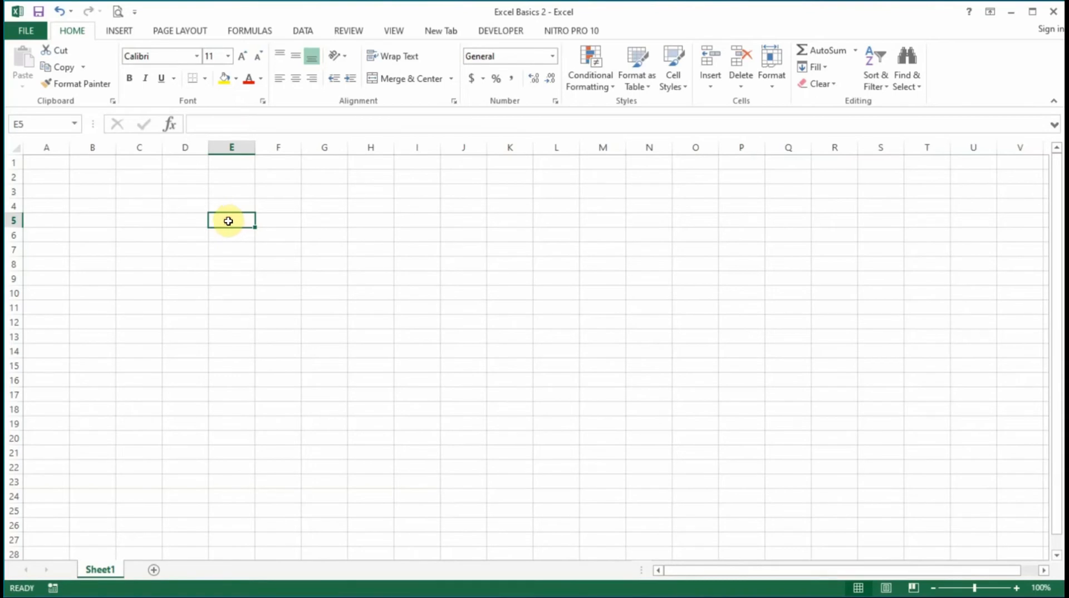
Select the cell range E5:J12, and reselect it from E5 as the larger range E5:J13
drag(228, 221, 478, 328)
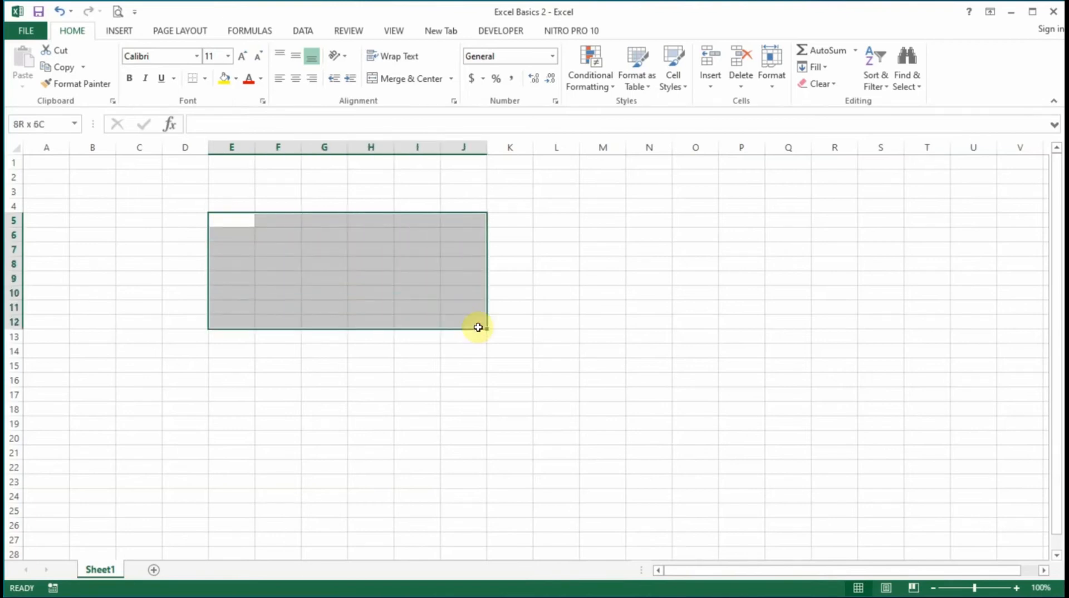
drag(478, 327, 477, 328)
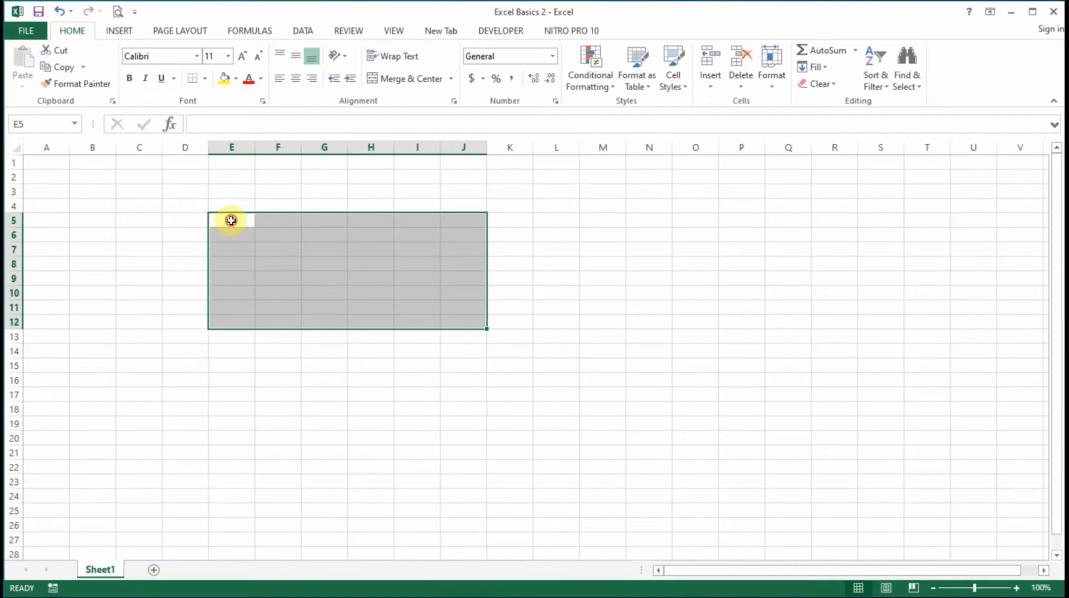
drag(231, 221, 466, 336)
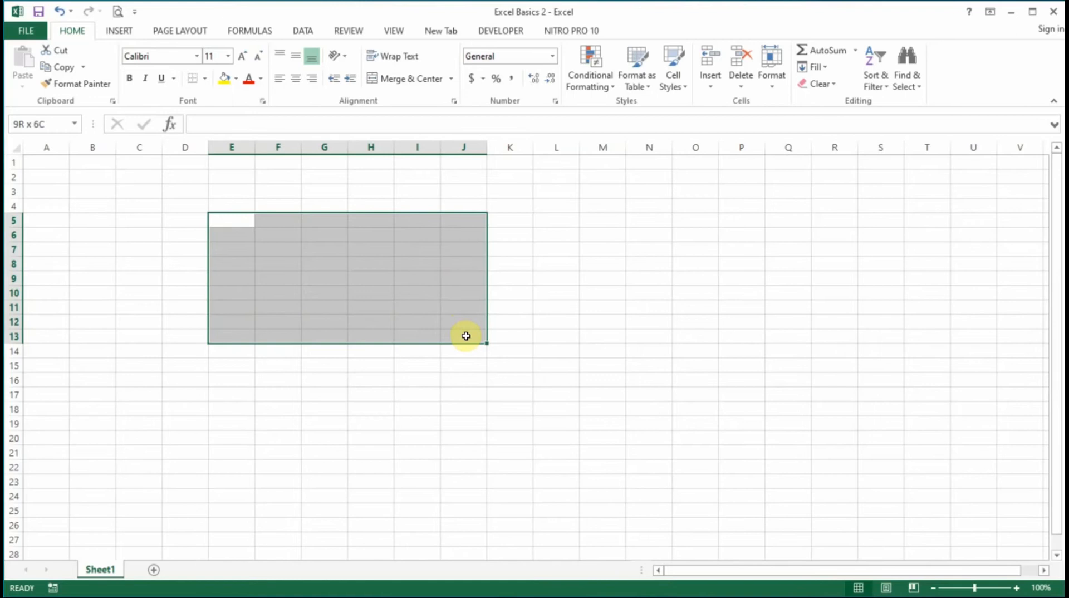
drag(467, 336, 466, 336)
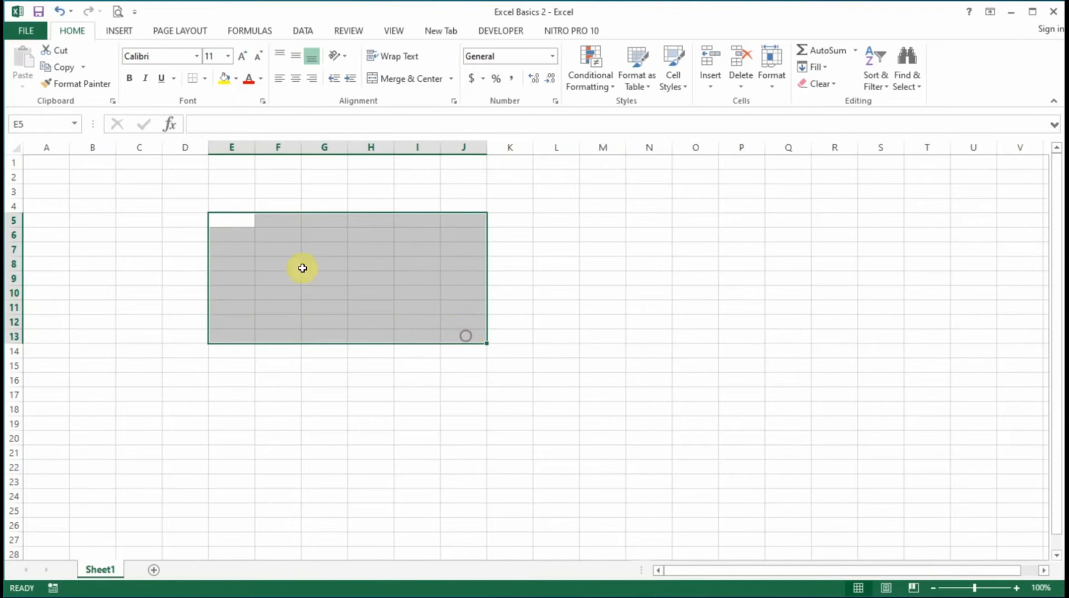
Drop the range selection, make D5 the active cell and extend the selection cell by cell to D5:I11
click(225, 222)
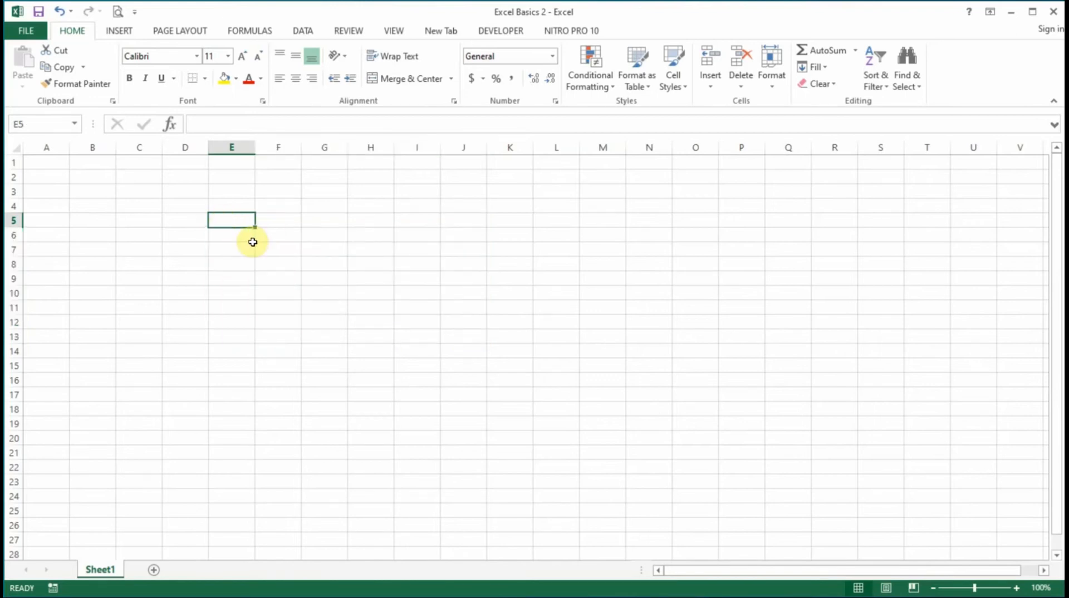
key(Left)
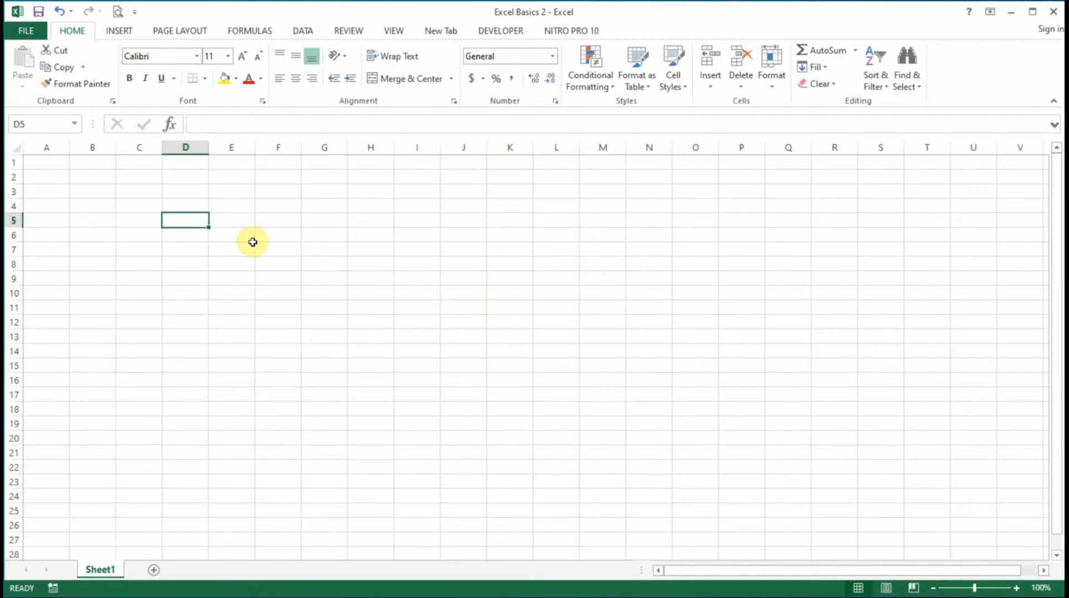
key(shift+Right)
key(shift+Right)
key(shift+Right)
key(shift+Right)
key(shift+Right)
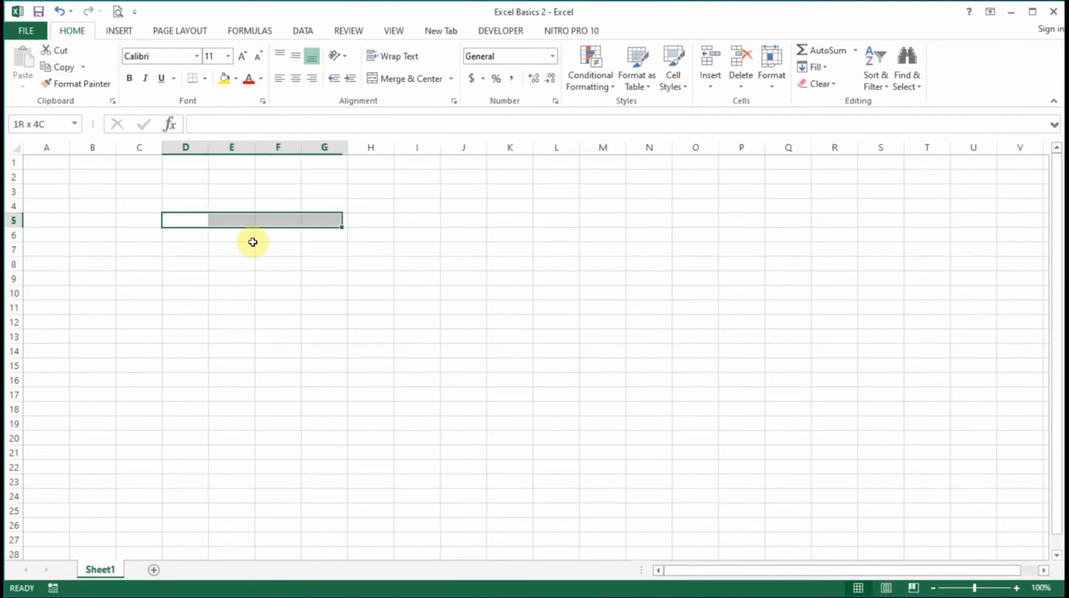
key(shift+Down)
key(shift+Down)
key(shift+Down)
key(shift+Down)
key(shift+Down)
key(shift+Down)
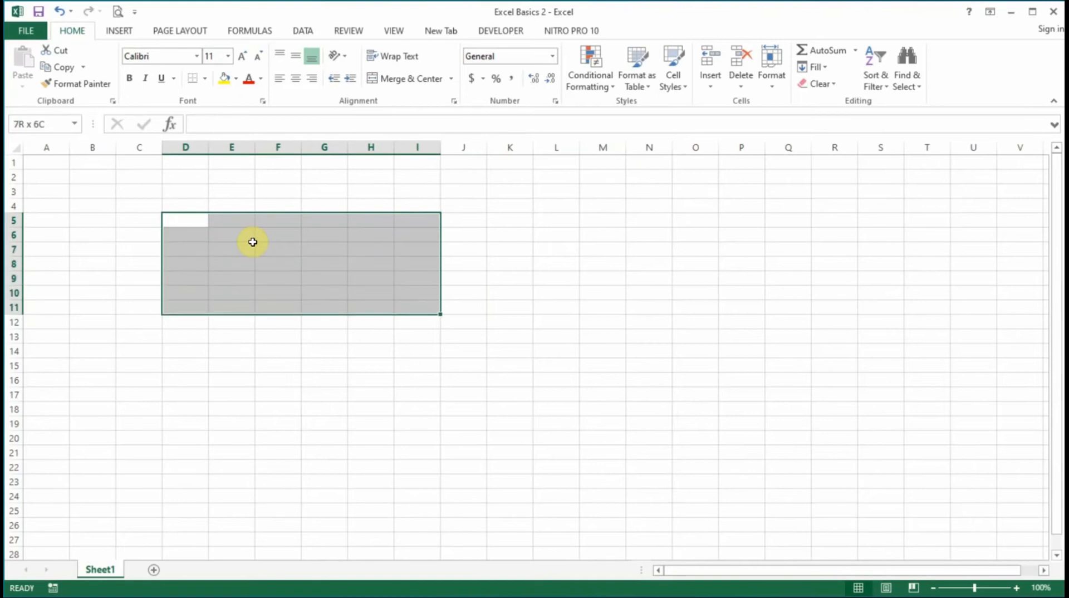
Shrink and grow the selection from D5 by rows and by columns, ending with the range D5:G12
key(shift+Up)
key(shift+Up)
key(shift+Up)
key(shift+Up)
key(shift+Down)
key(shift+Down)
key(shift+Down)
key(shift+Down)
key(shift+Down)
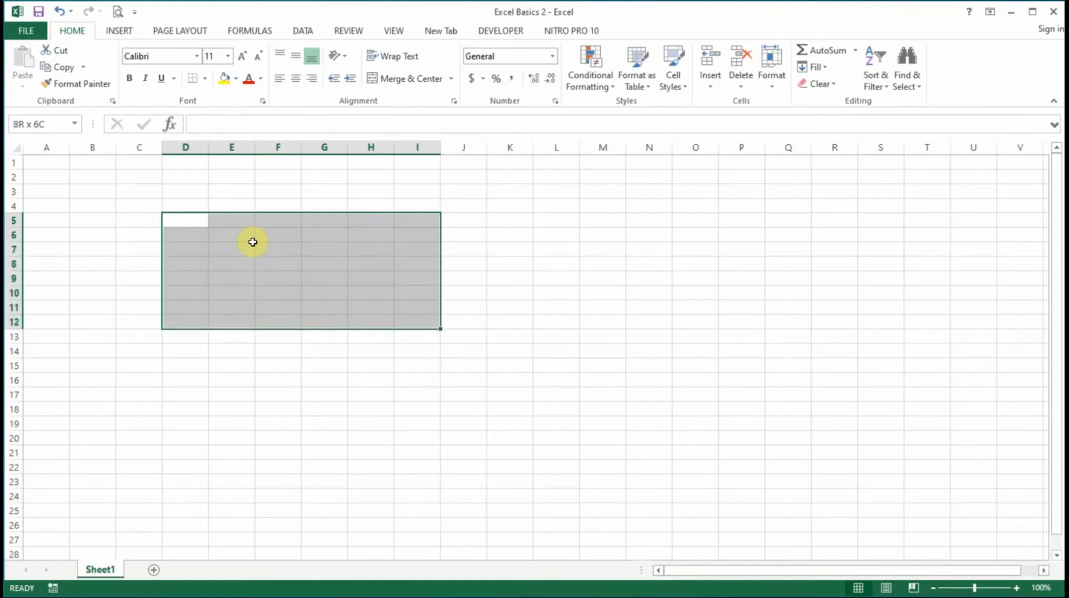
key(shift+Right)
key(shift+Right)
key(shift+Left)
key(shift+Left)
key(shift+Left)
key(shift+Right)
key(shift+Left)
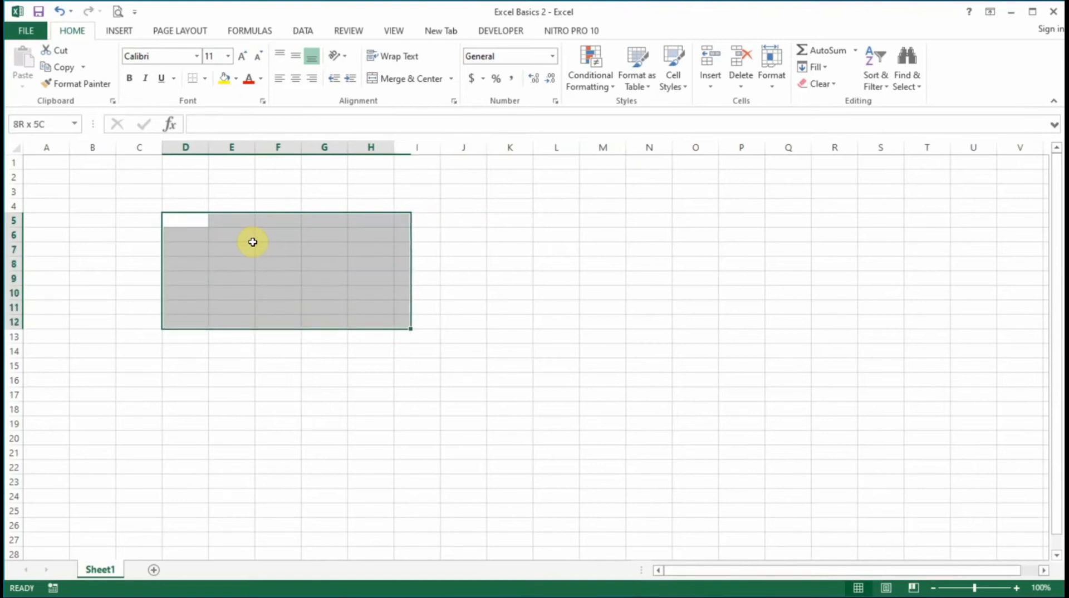
key(shift+Left)
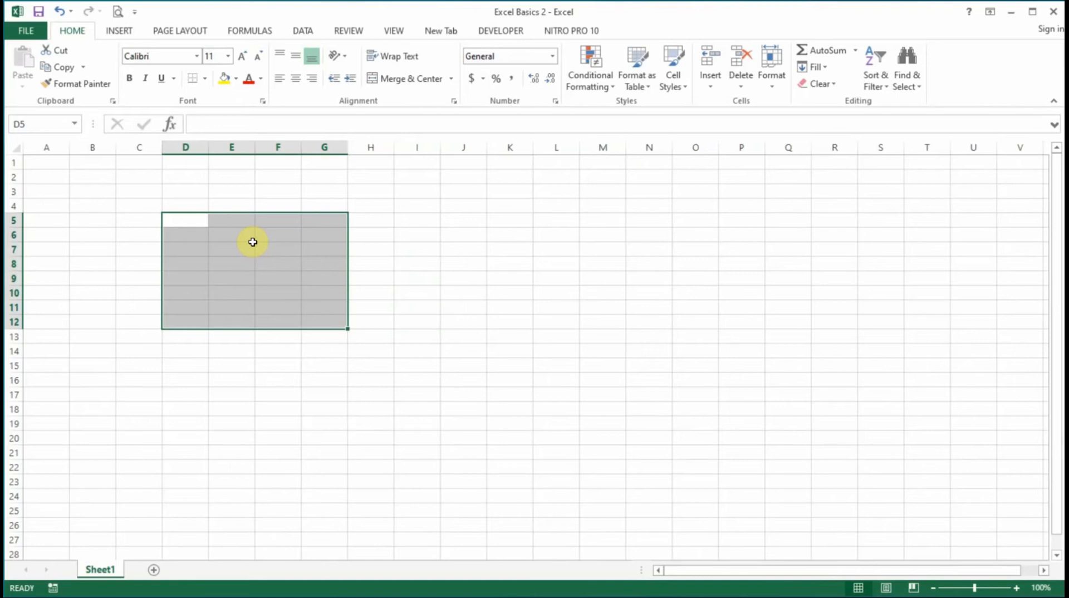
Select E6, place the cursor in its formula bar without entering anything, and leave for D4
click(221, 232)
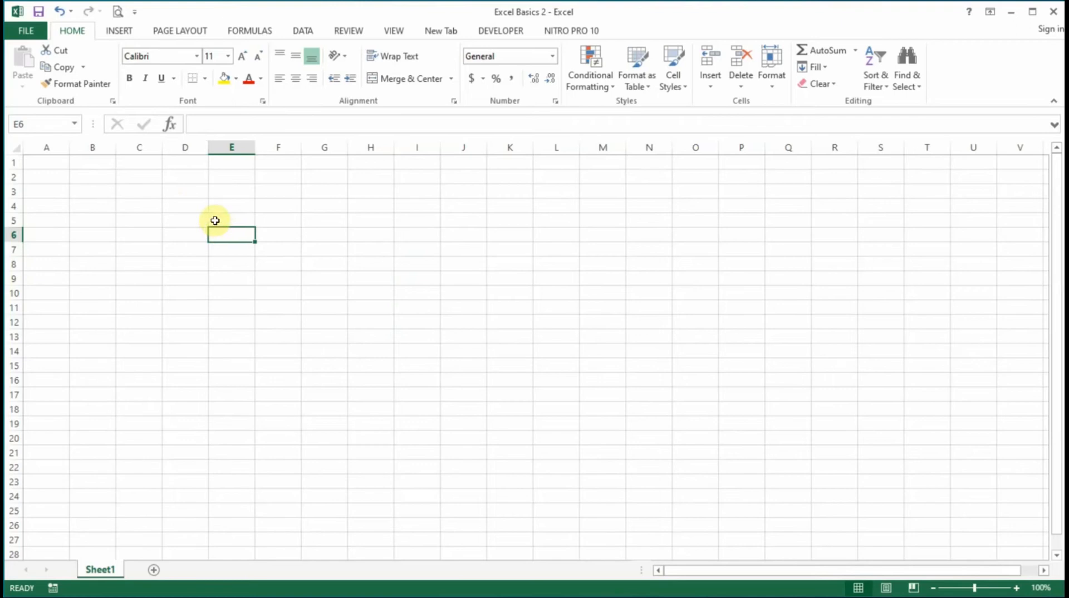
click(200, 123)
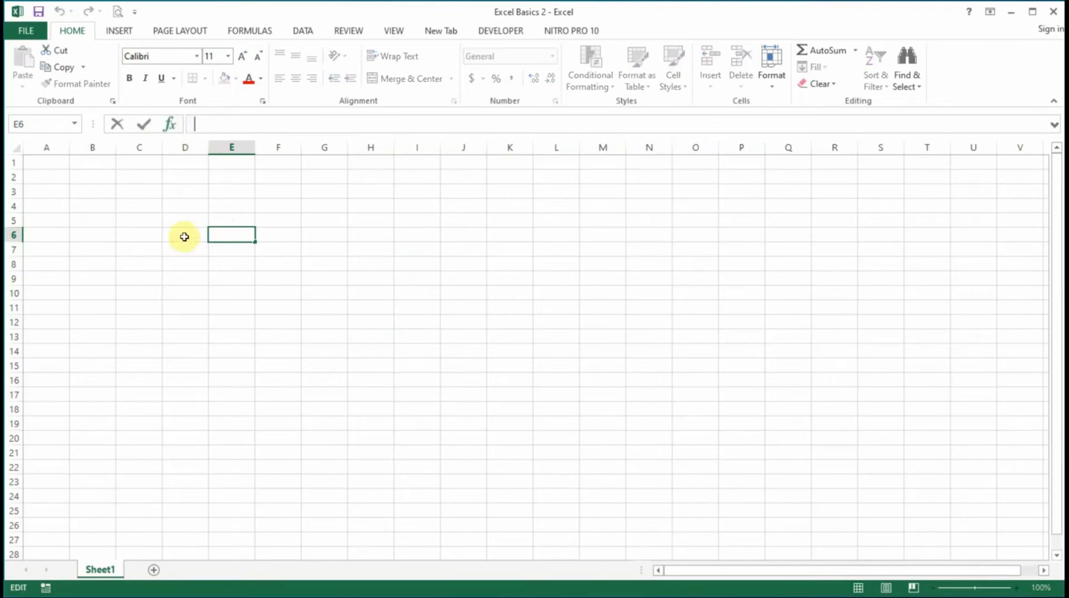
click(190, 207)
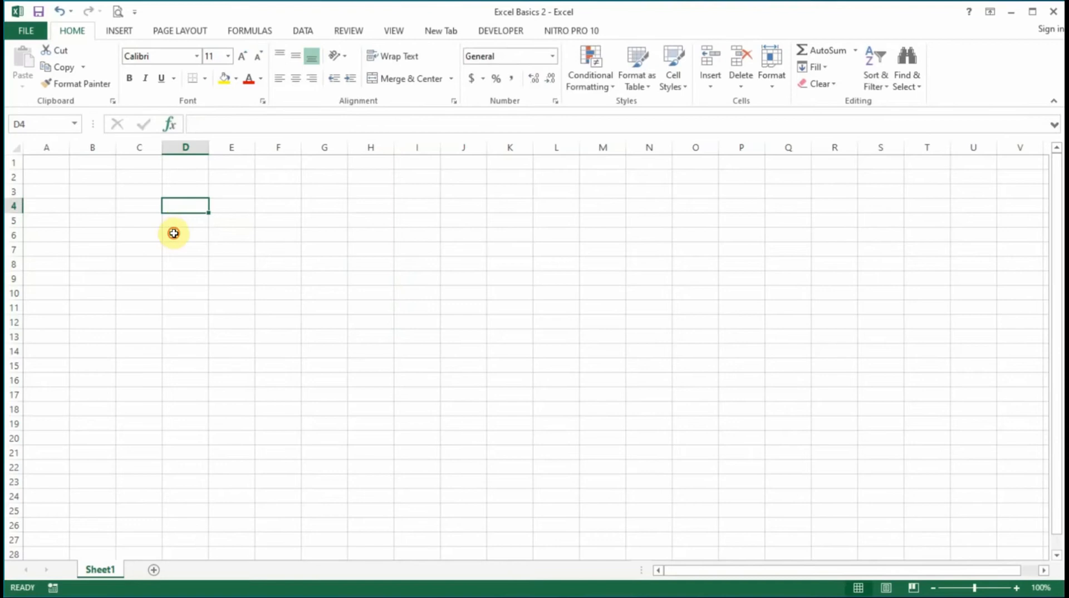
Enter the formula =6*8 in cell D6
click(176, 235)
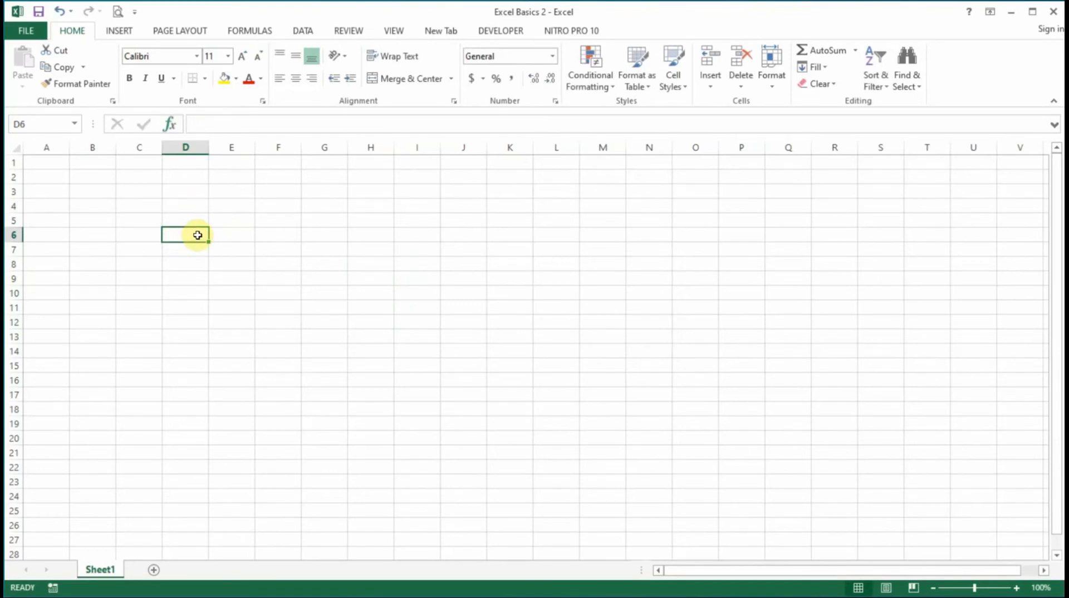
text(=)
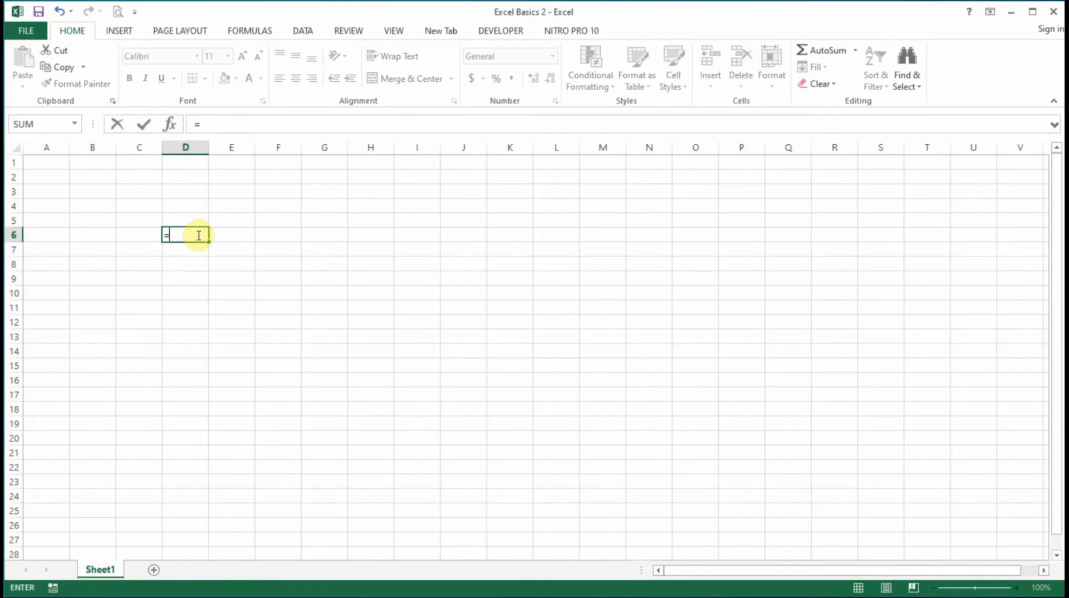
text(6*8)
key(Return)
Open D6's formula for editing, first in the formula bar and again inside the cell, closing each edit with D6 active
click(199, 235)
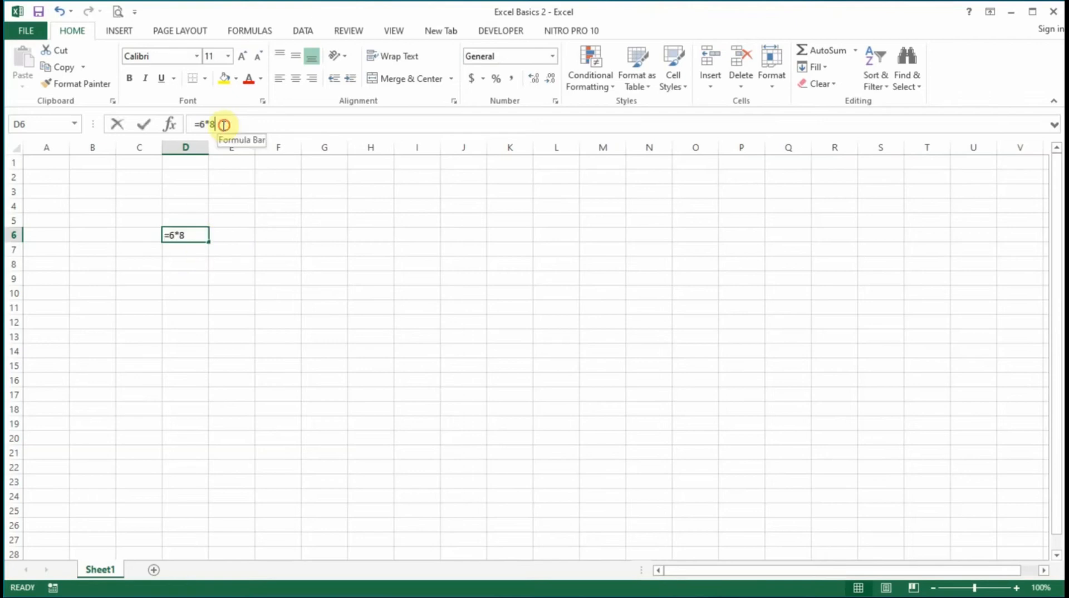
drag(220, 124, 192, 124)
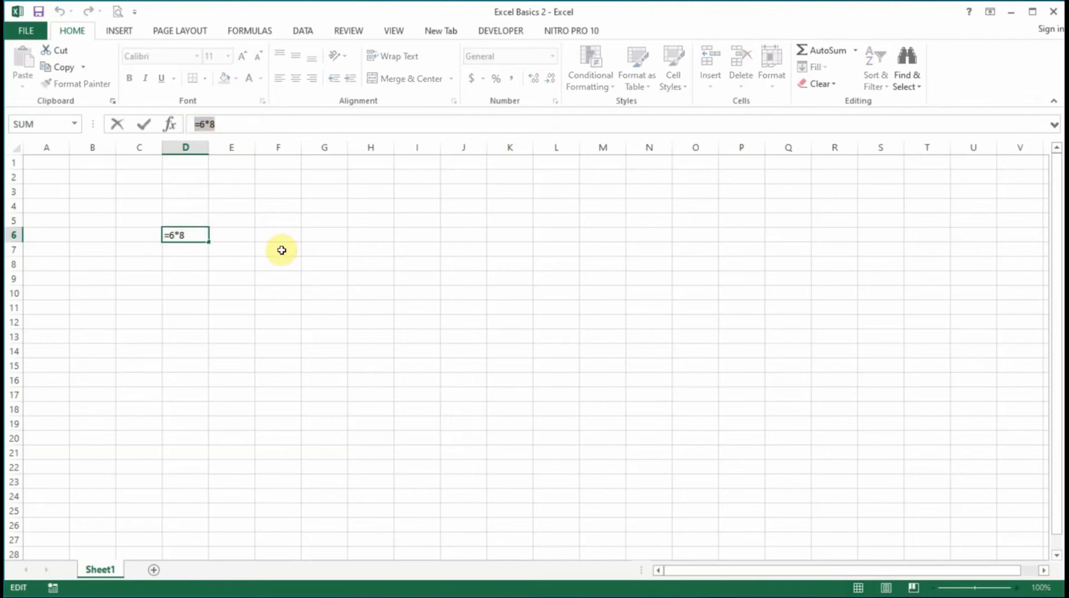
key(Return)
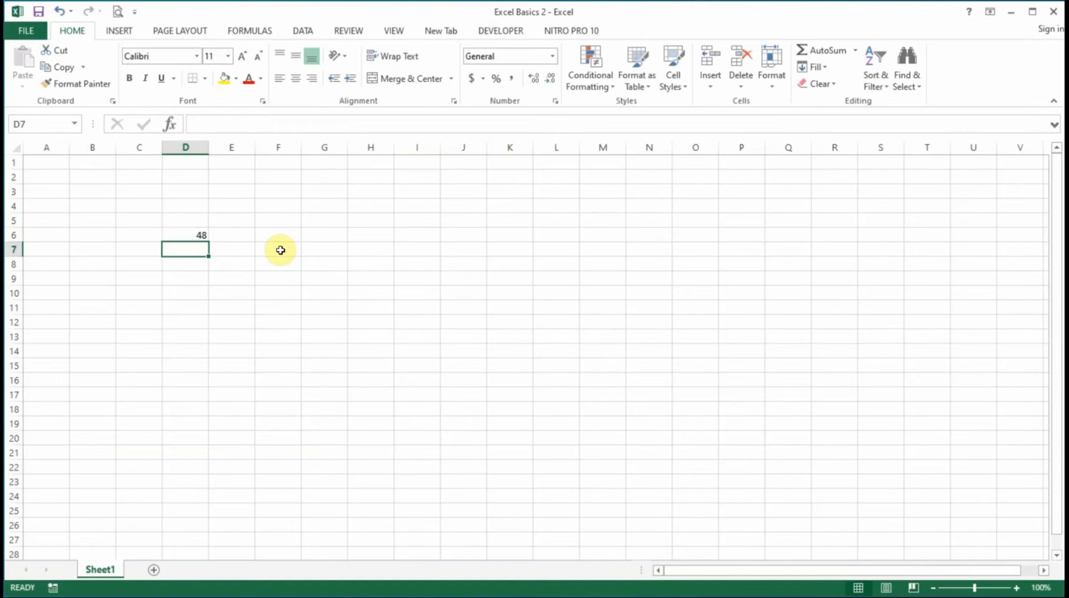
key(Up)
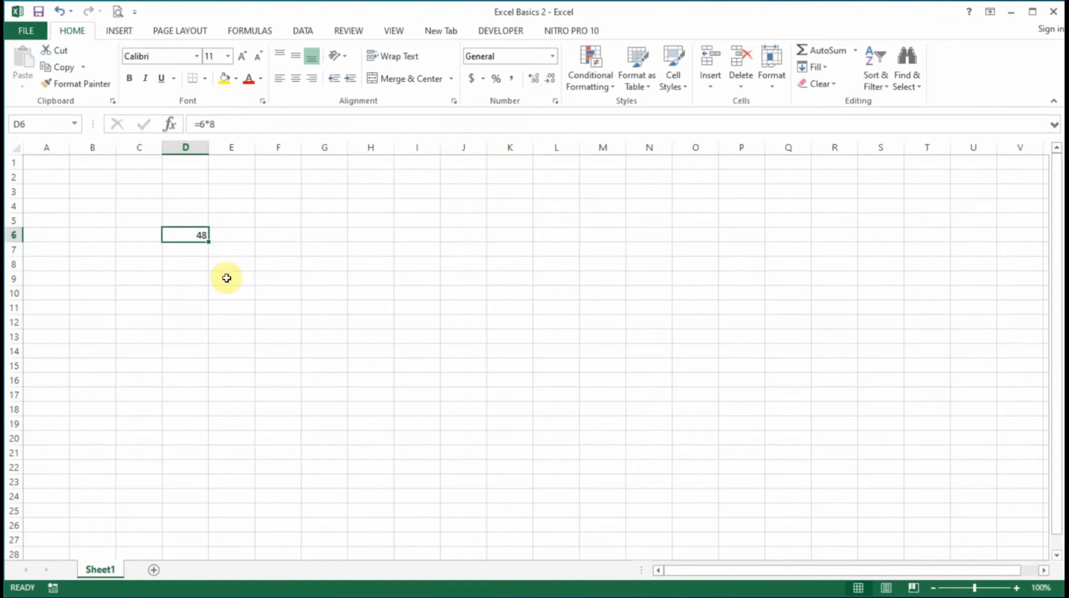
double_click(196, 235)
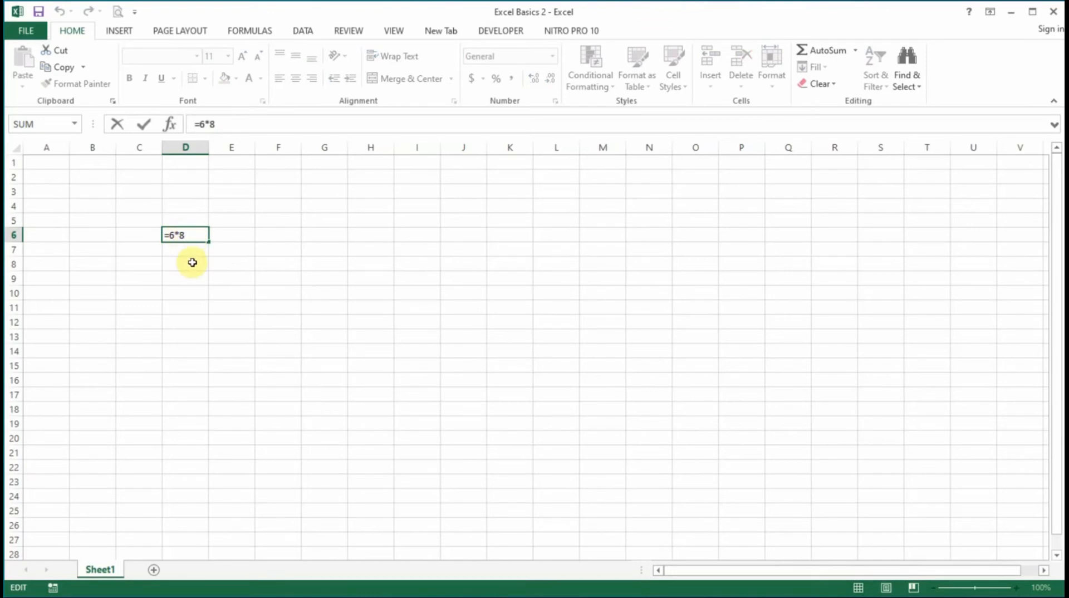
key(ctrl+Return)
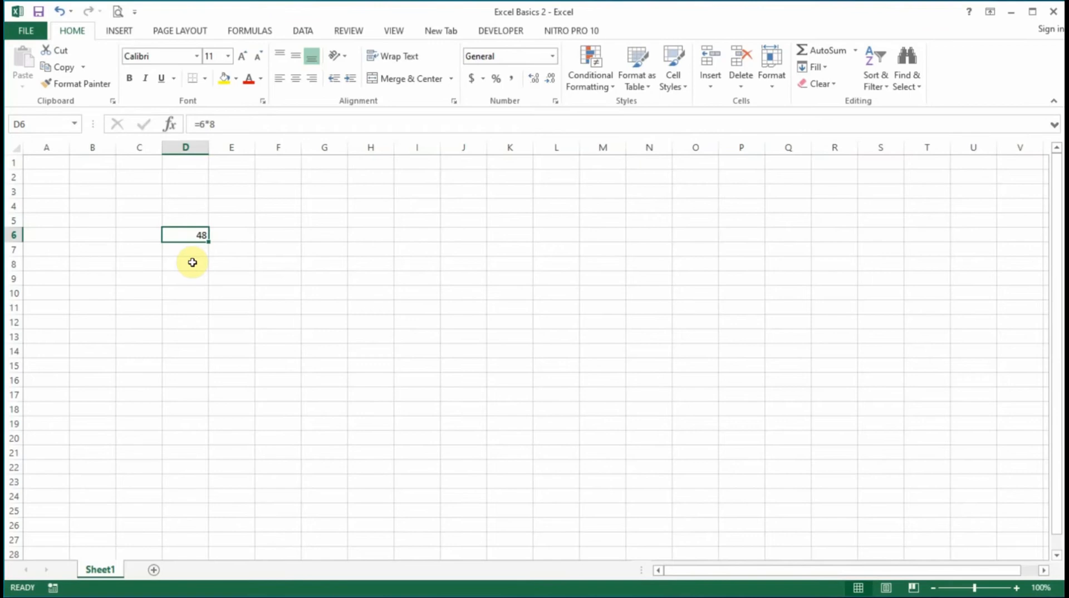
Append +1 to the formula in D6, making it =6*8+1, and reselect the cell
key(F2)
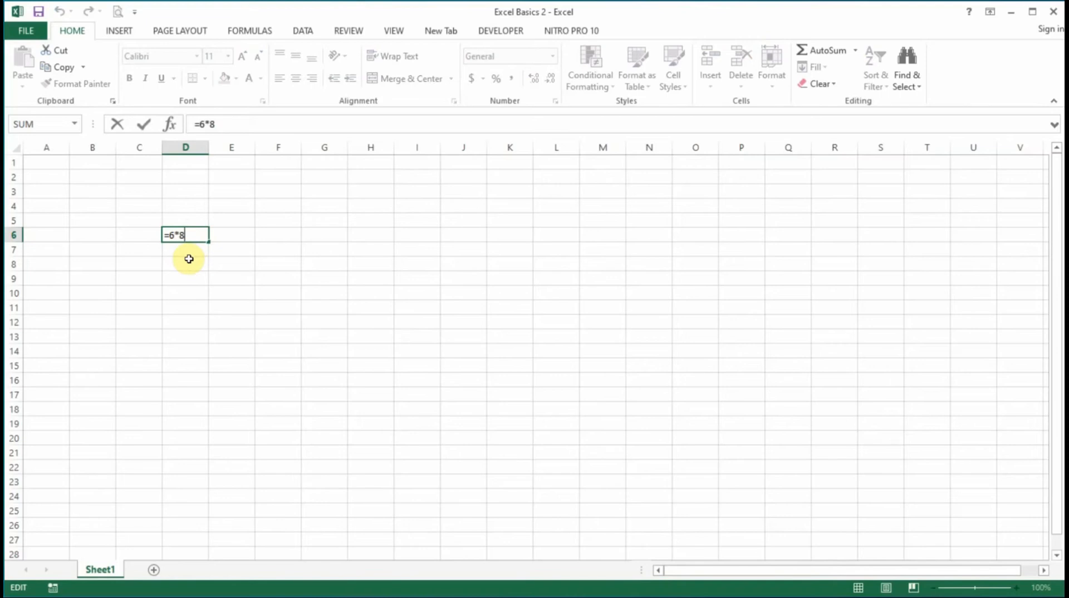
text(+1)
key(Return)
key(Up)
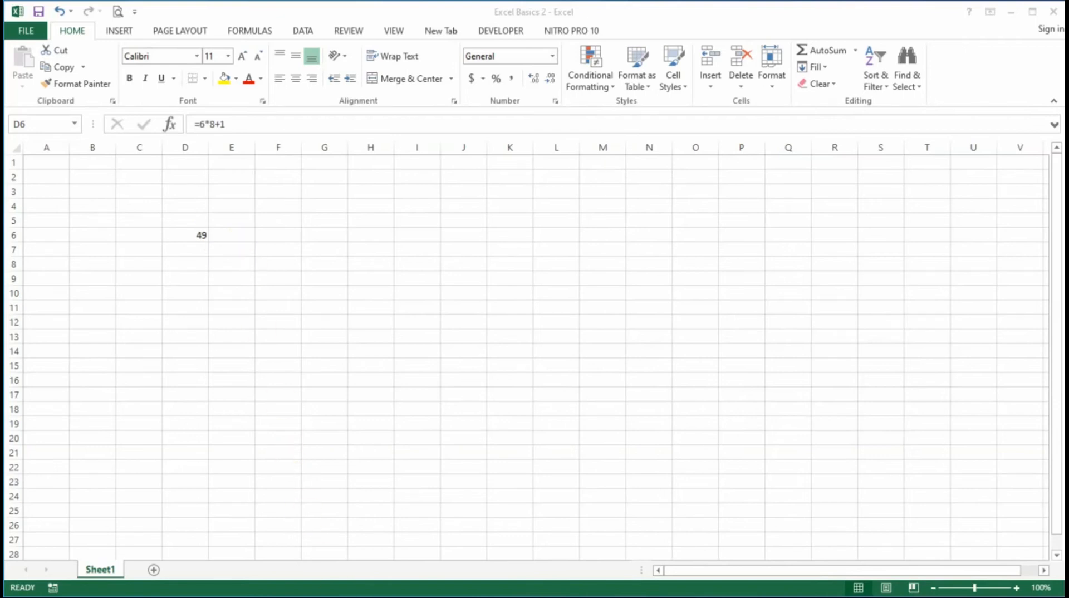
mouse_move(342, 597)
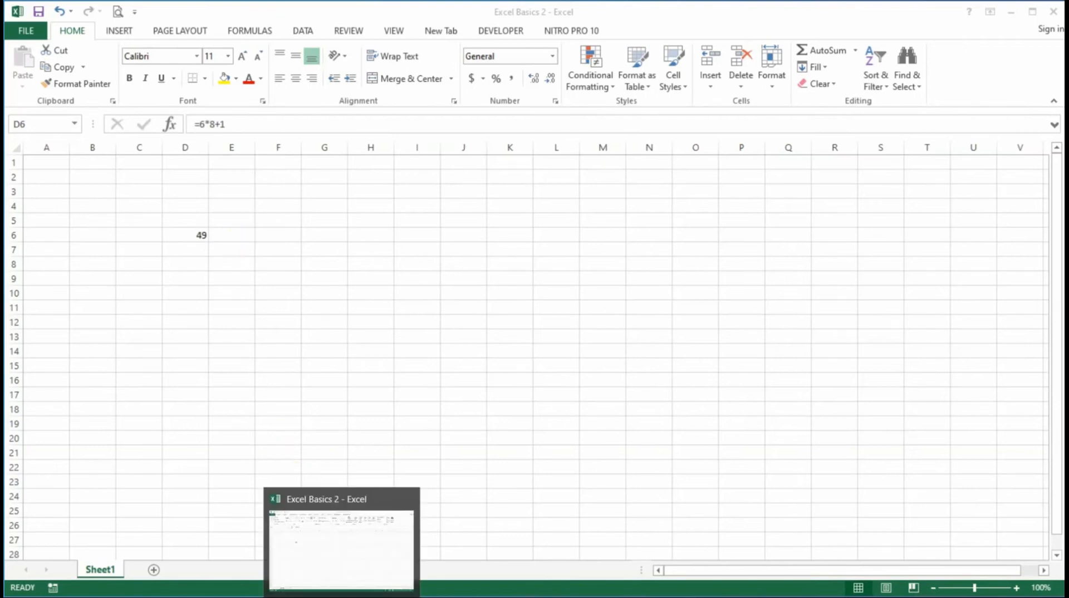
Switch to the Excel Jumpstart PDF, download the January sales report workbook from its link, allowing the site connection, and open the file in Excel
click(342, 597)
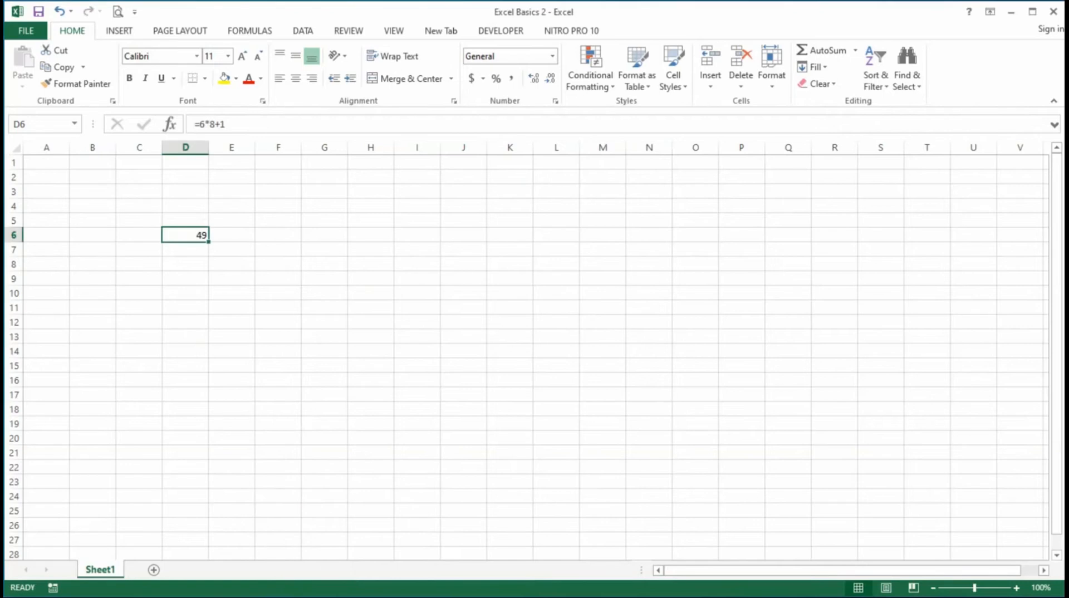
click(369, 597)
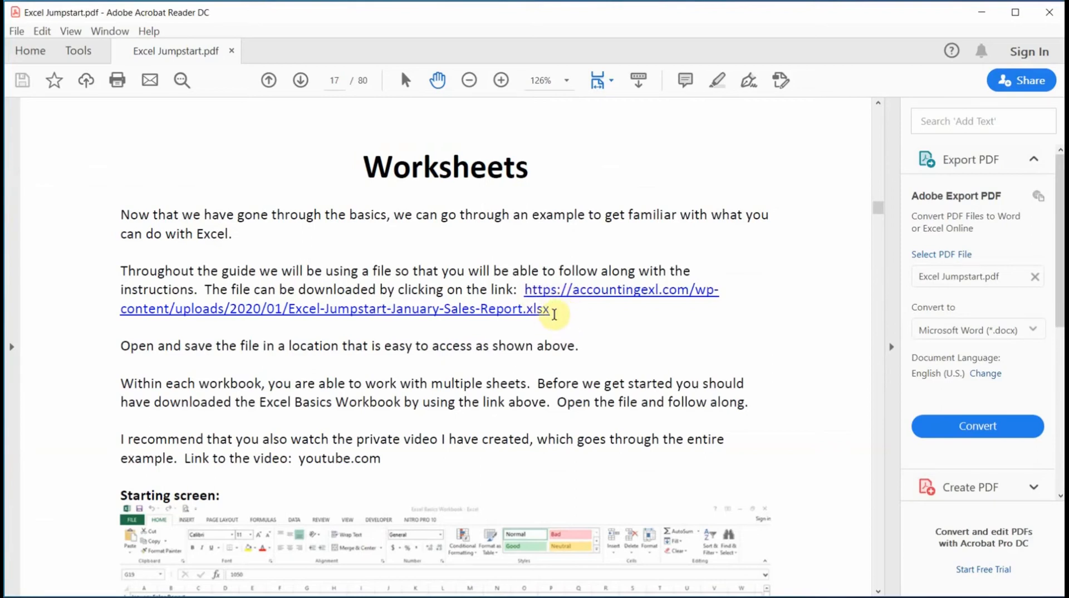
click(534, 308)
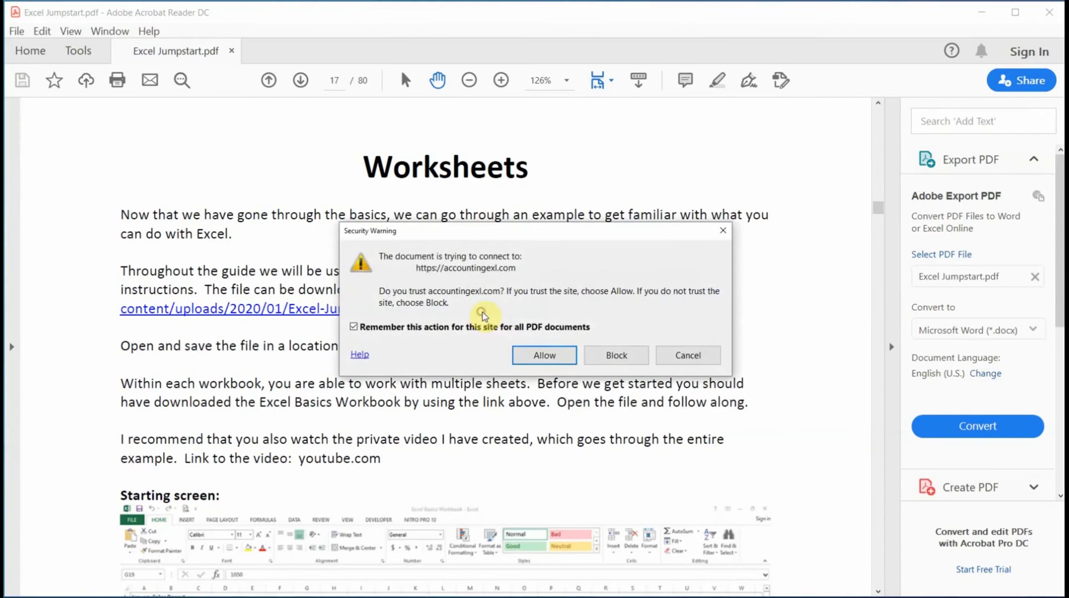
click(547, 358)
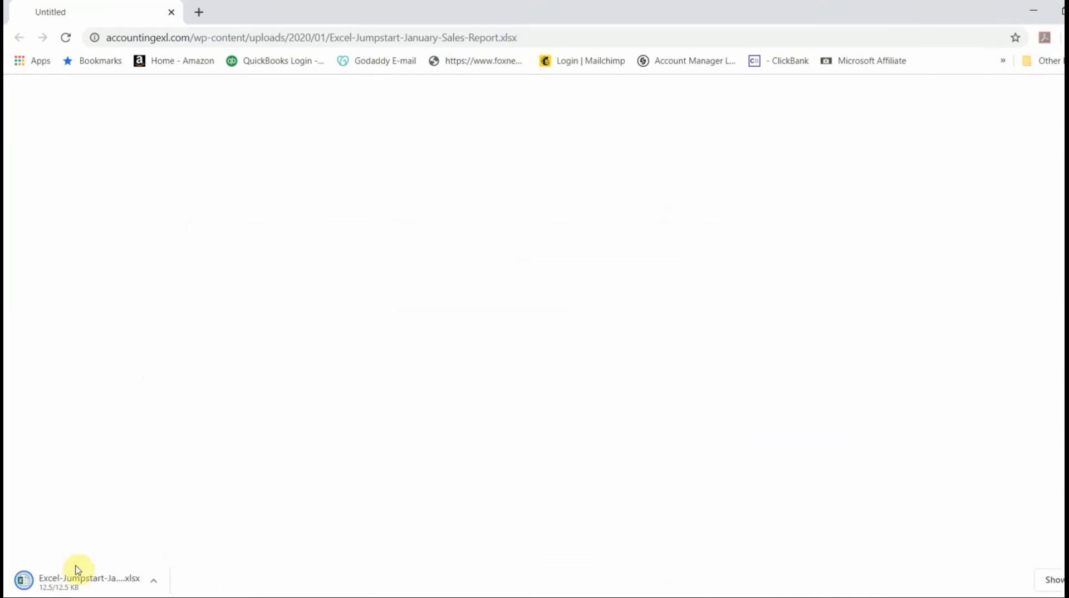
click(77, 583)
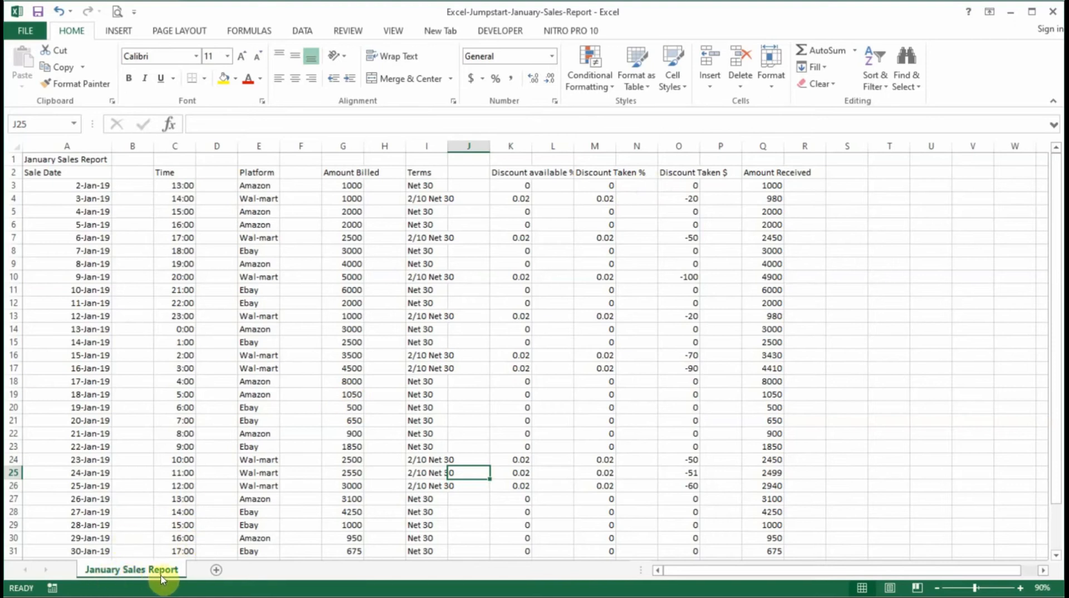
Add a blank worksheet after January Sales Report and return to the January Sales Report sheet
click(216, 571)
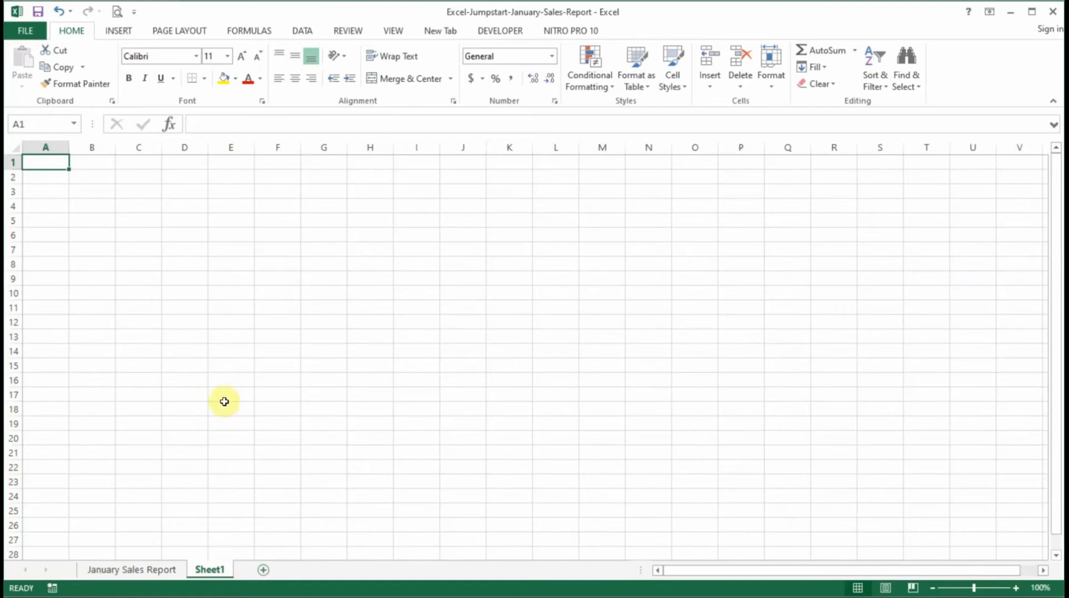
click(153, 571)
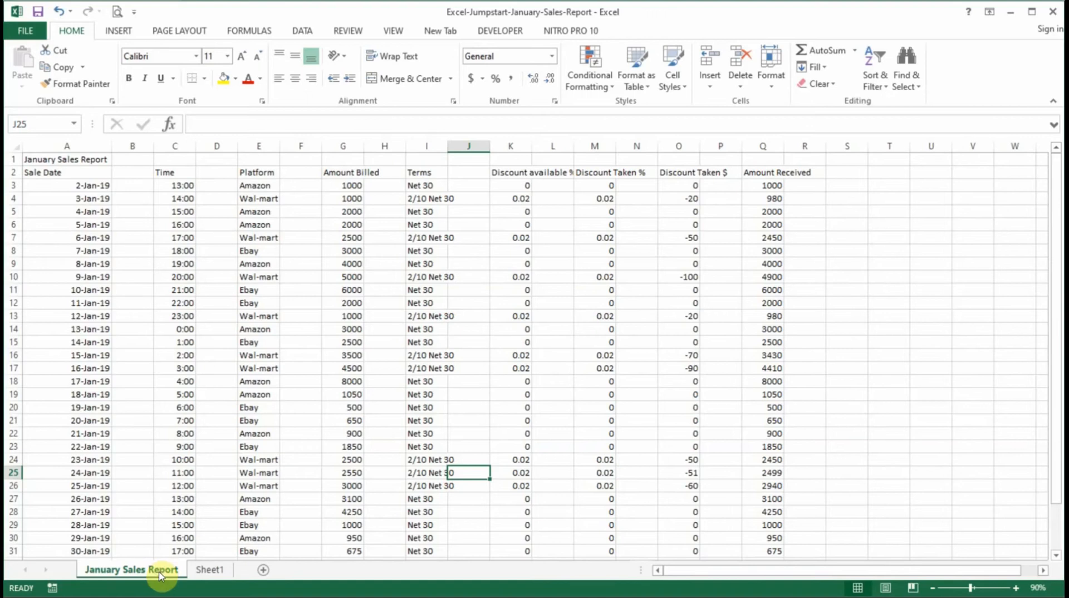
Create a copy of the January Sales Report sheet at the end of the same workbook
right_click(159, 575)
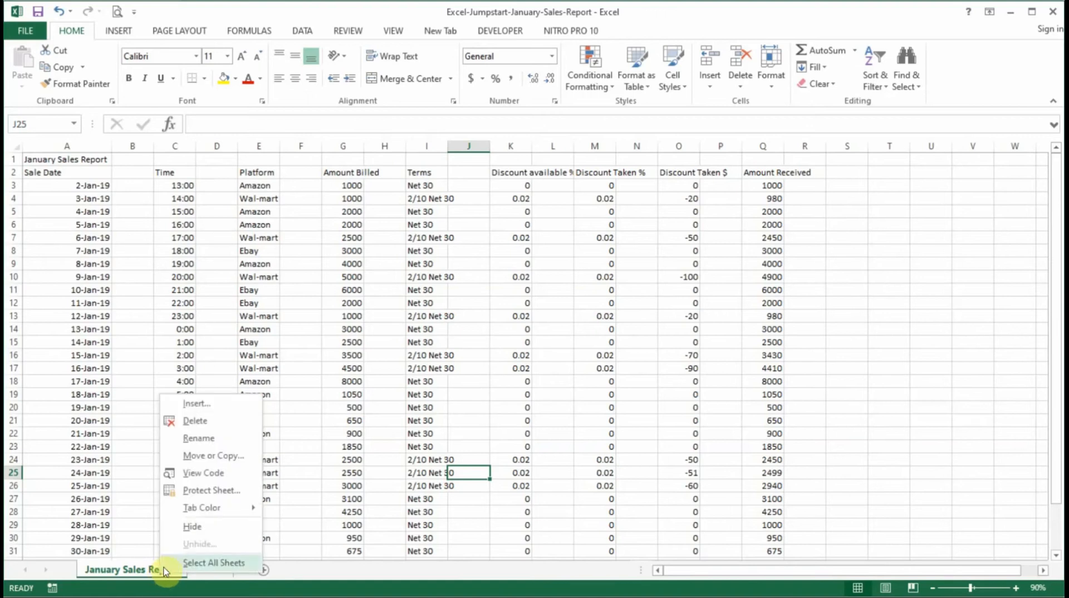
click(207, 454)
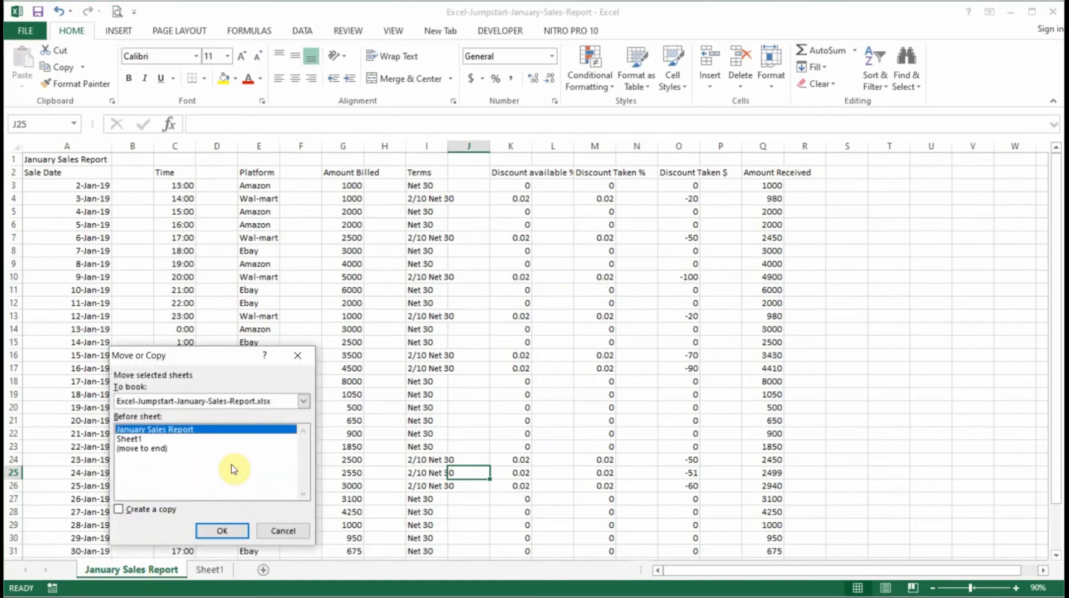
click(120, 510)
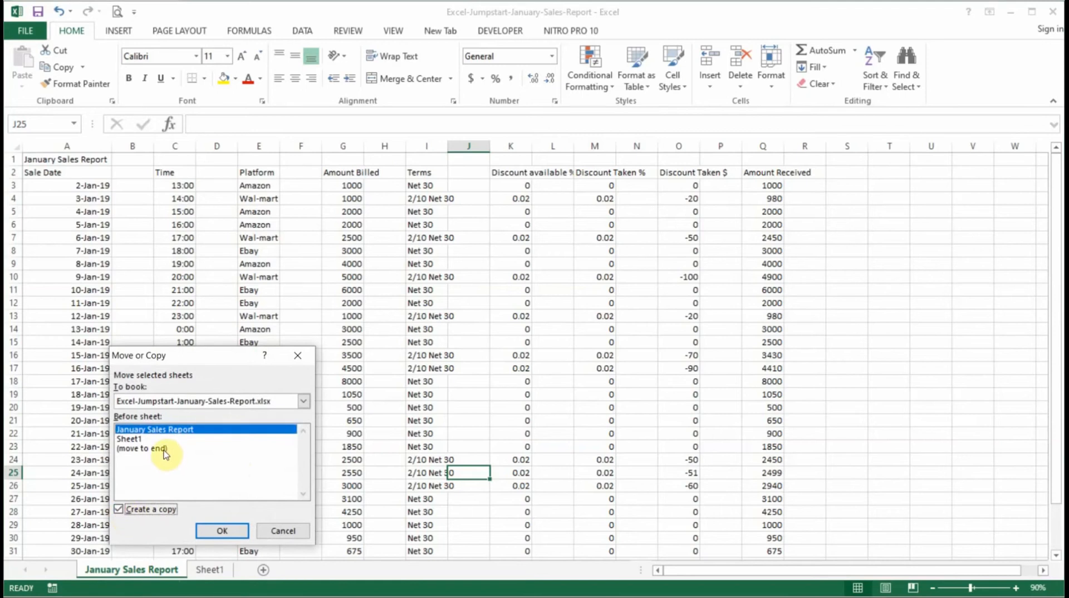
click(164, 449)
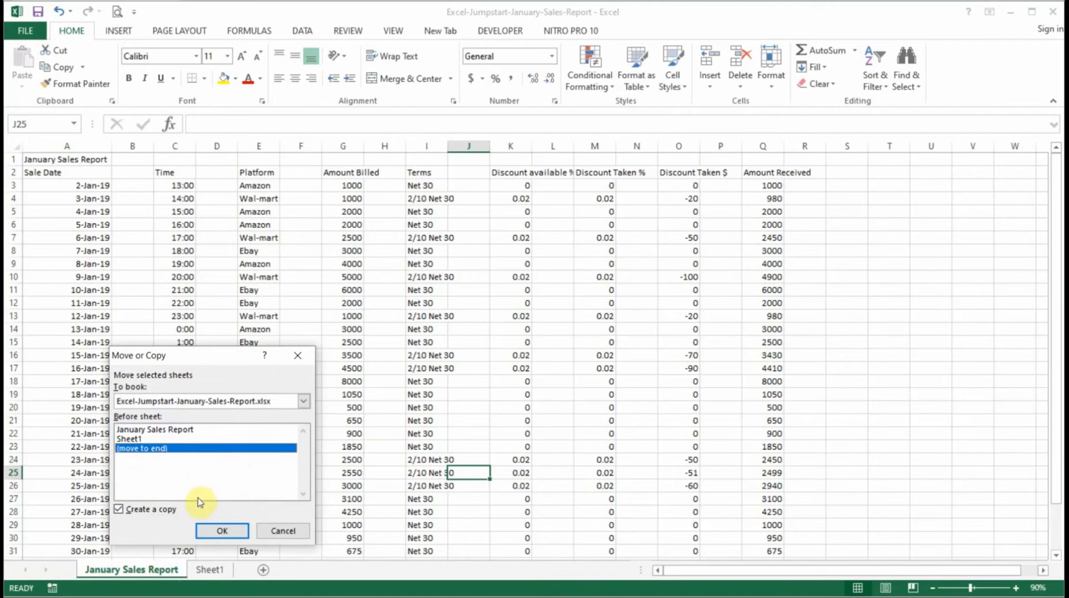
click(222, 532)
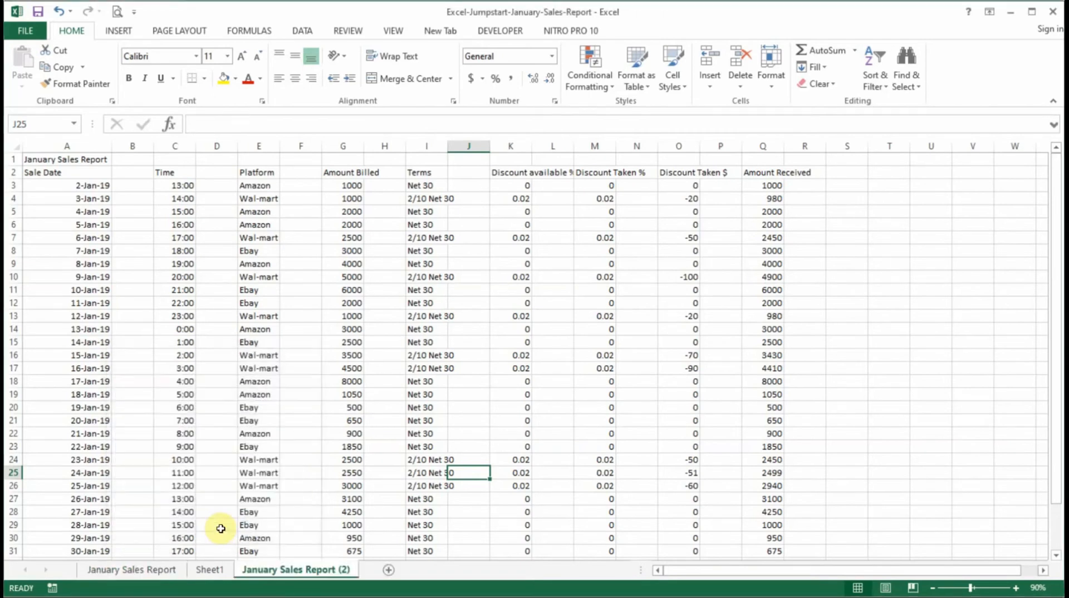
Rename the copied sheet as January Sales Report - COPY
double_click(341, 572)
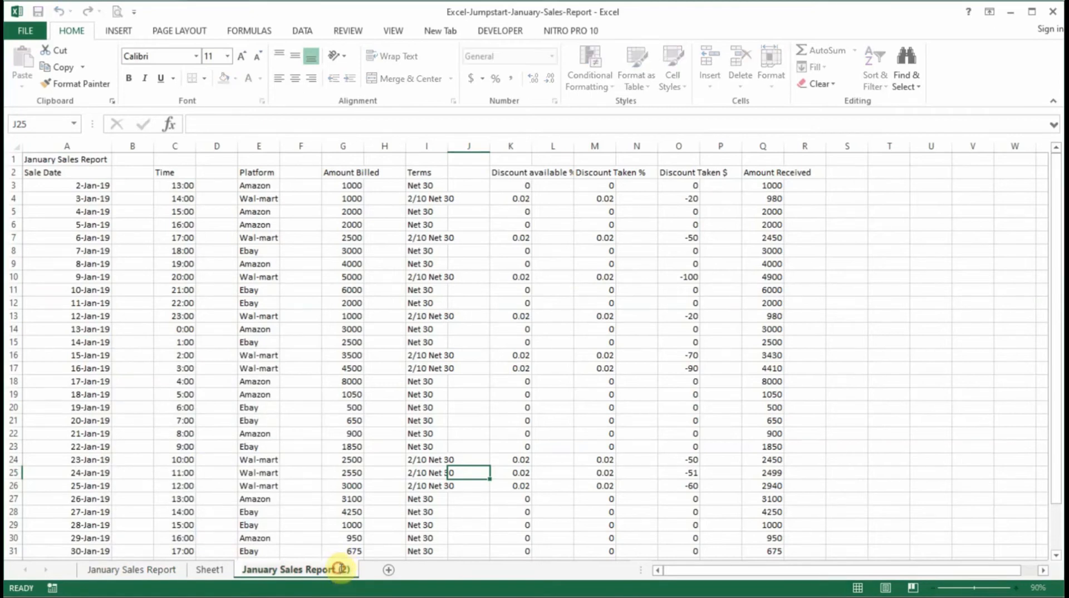
key(BackSpace)
text(- COPY)
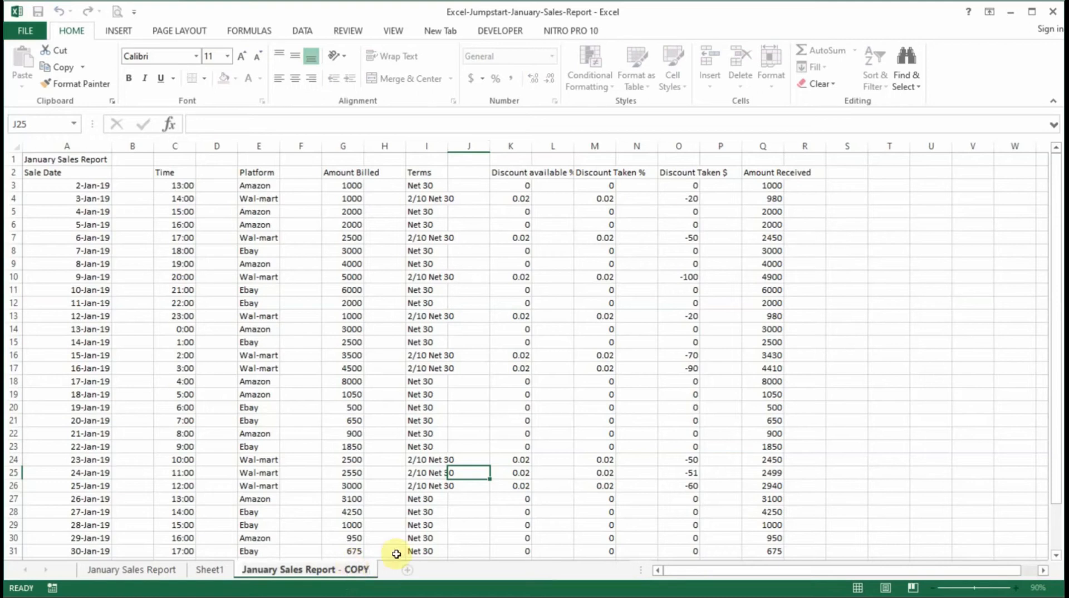
key(Return)
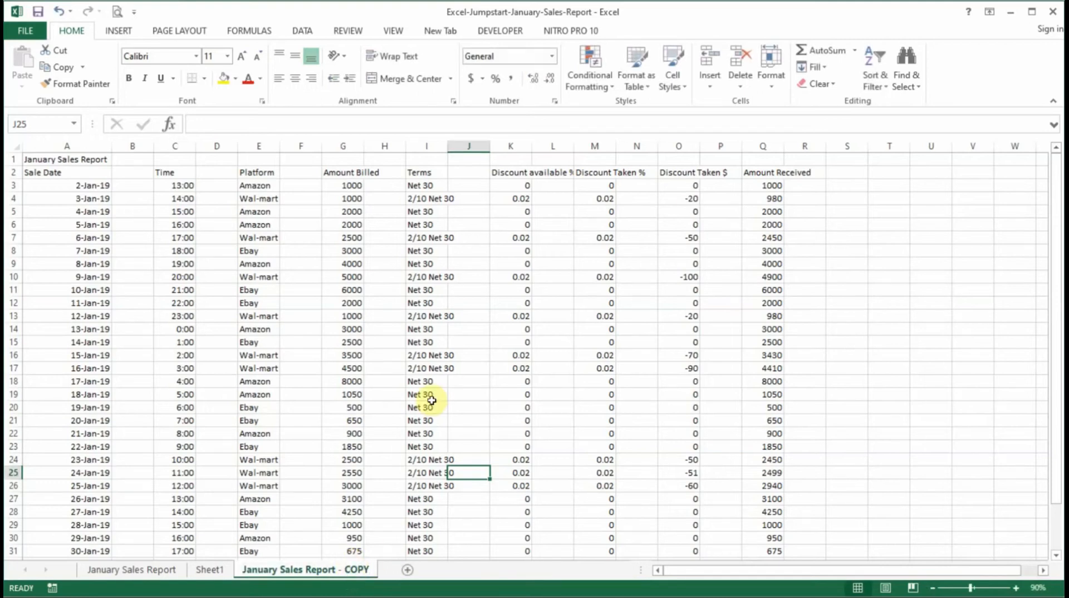
Move the January Sales Report - COPY sheet before Sheet1 using Move or Copy, without creating another copy
right_click(337, 571)
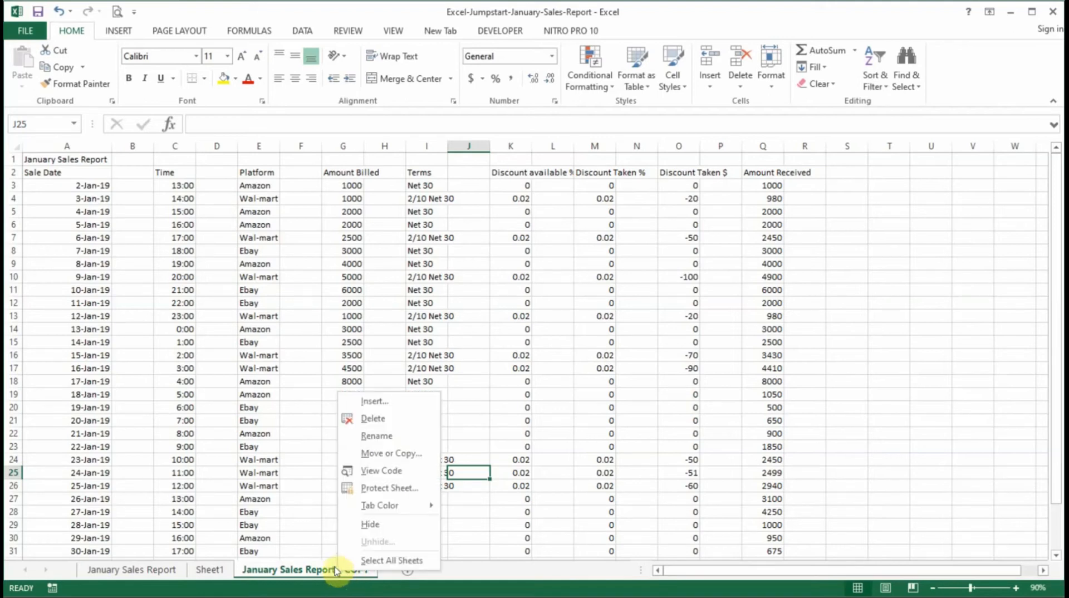
click(389, 457)
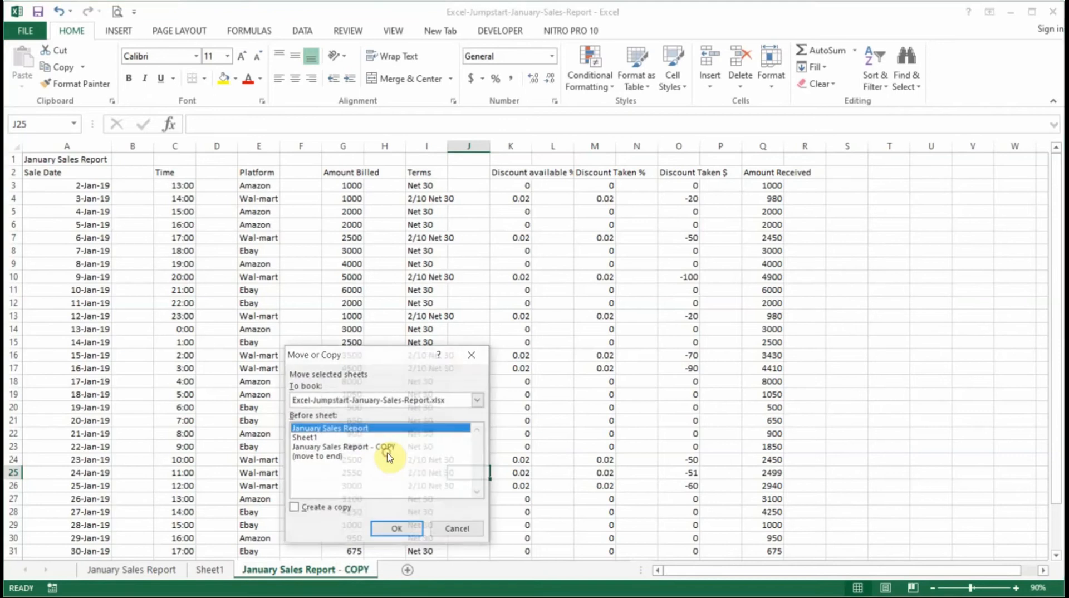
click(311, 439)
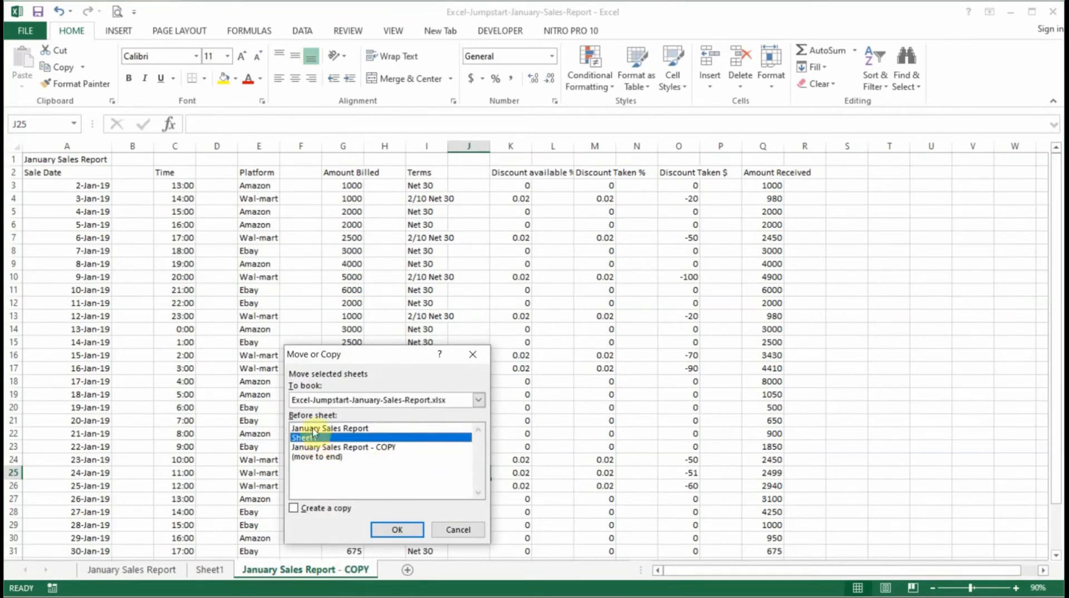
click(393, 532)
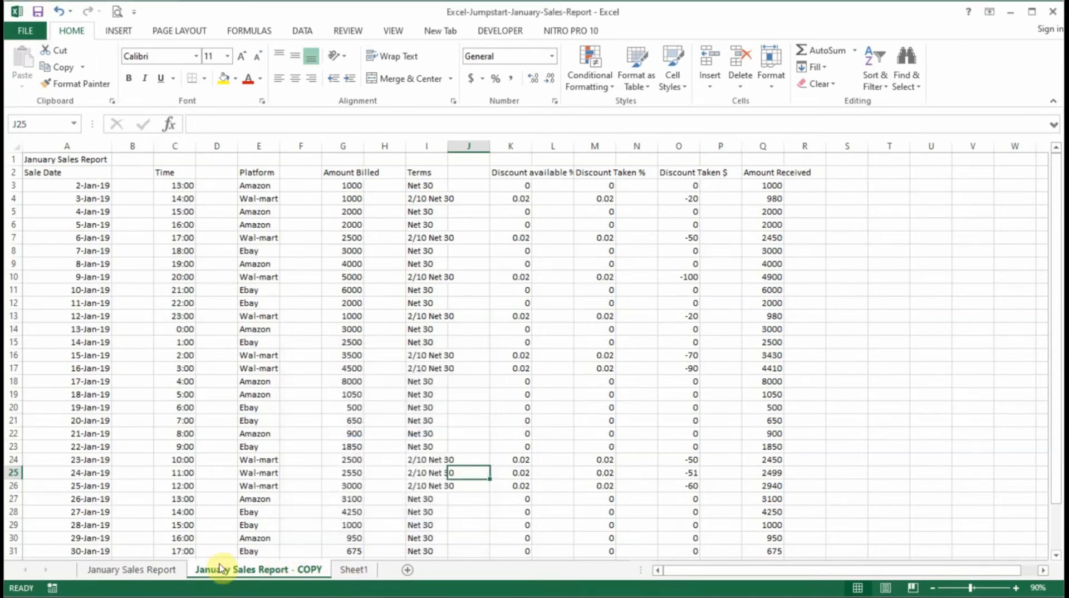
Move Sheet1 in front of January Sales Report - COPY, and move it back to the end of the sheet order
click(355, 569)
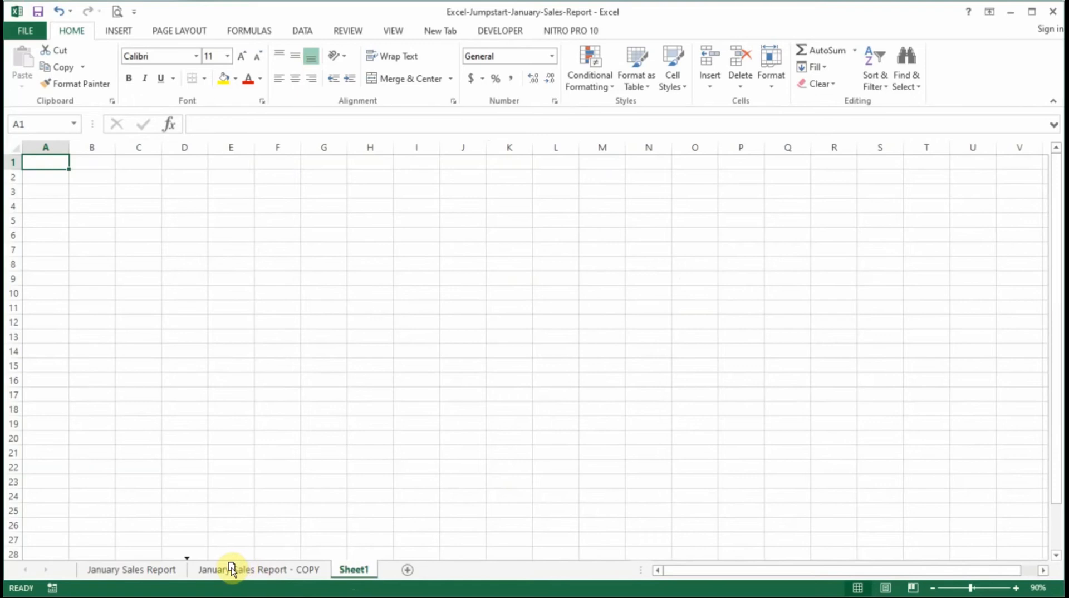
drag(231, 571, 231, 571)
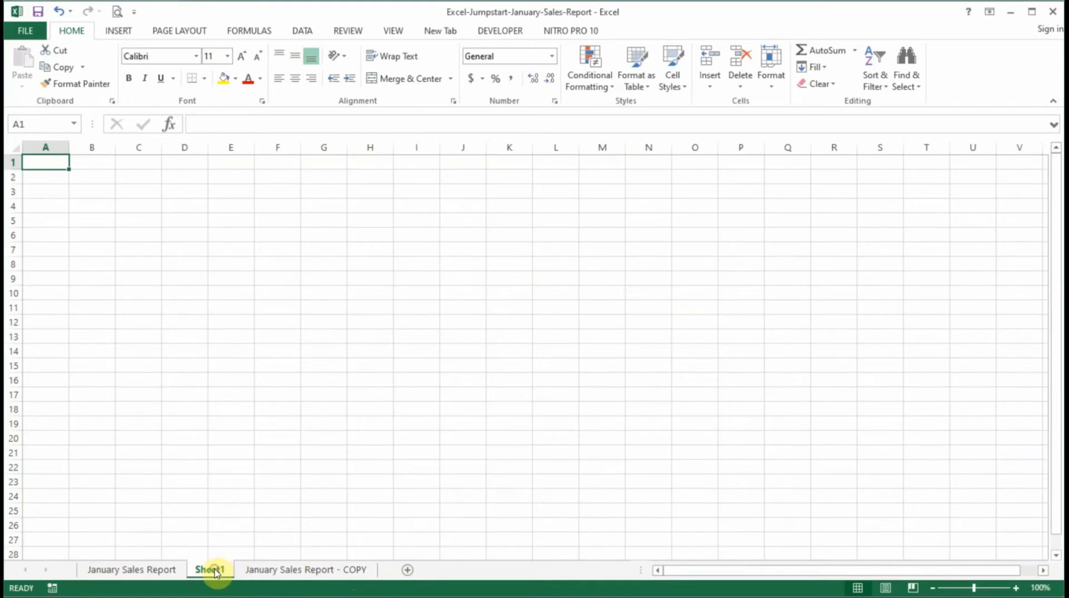
drag(217, 574, 382, 577)
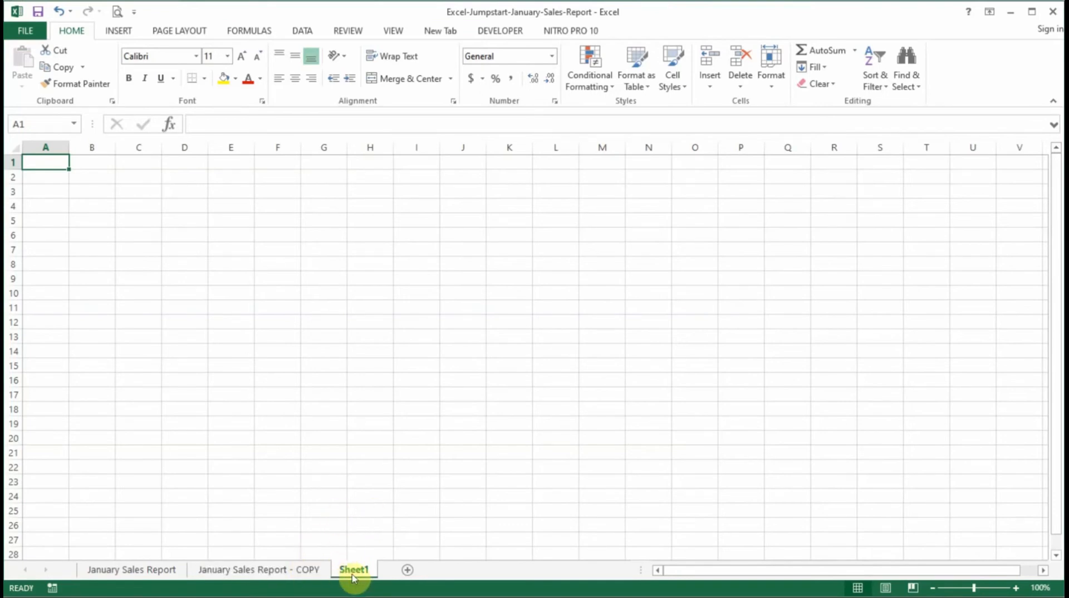
Hide the January Sales Report - COPY sheet
click(282, 571)
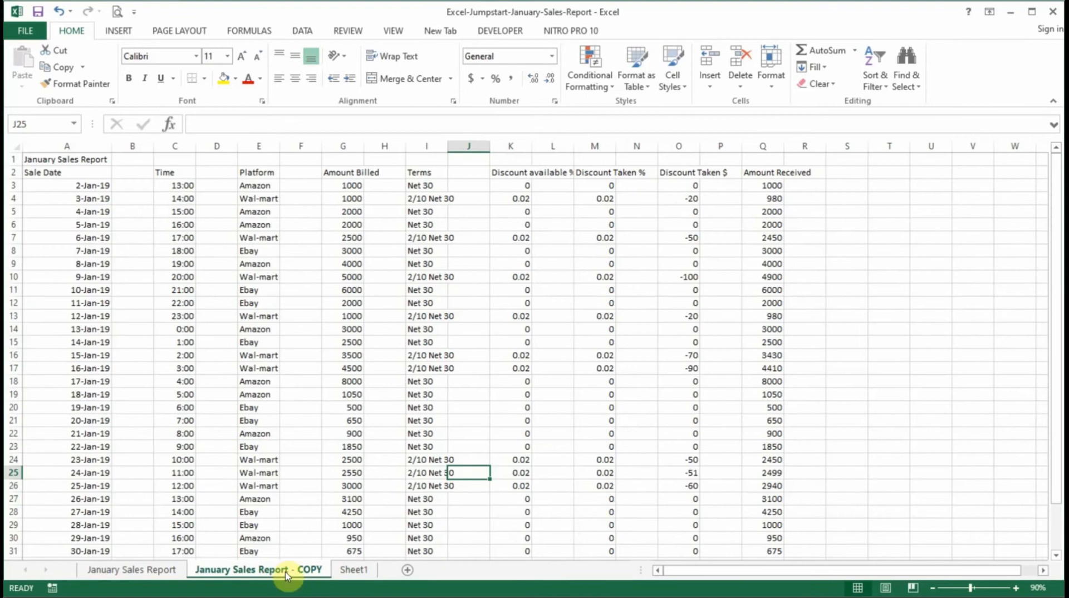
right_click(286, 574)
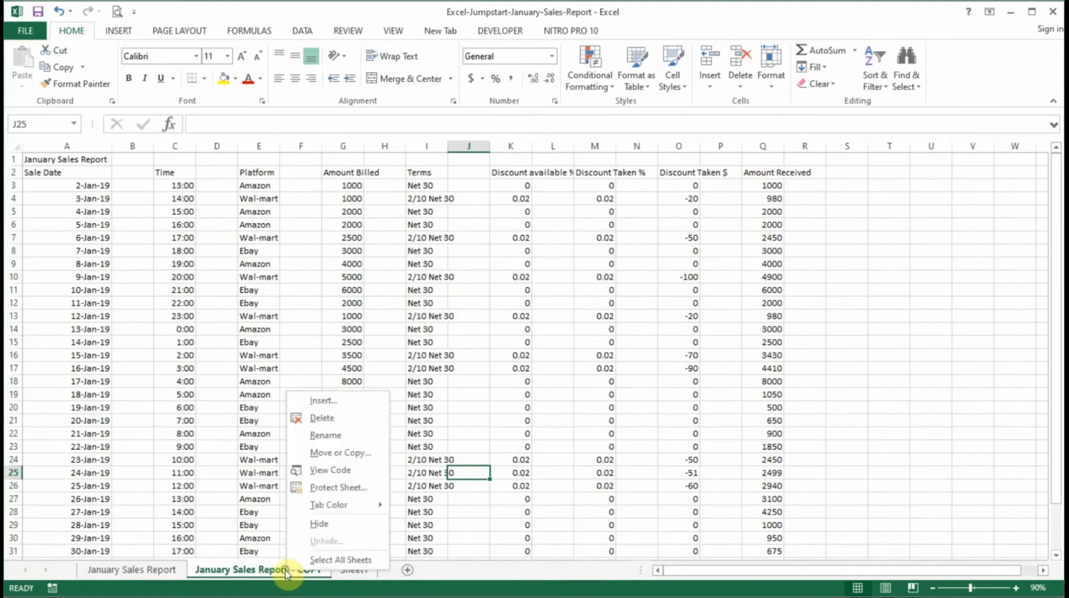
click(322, 524)
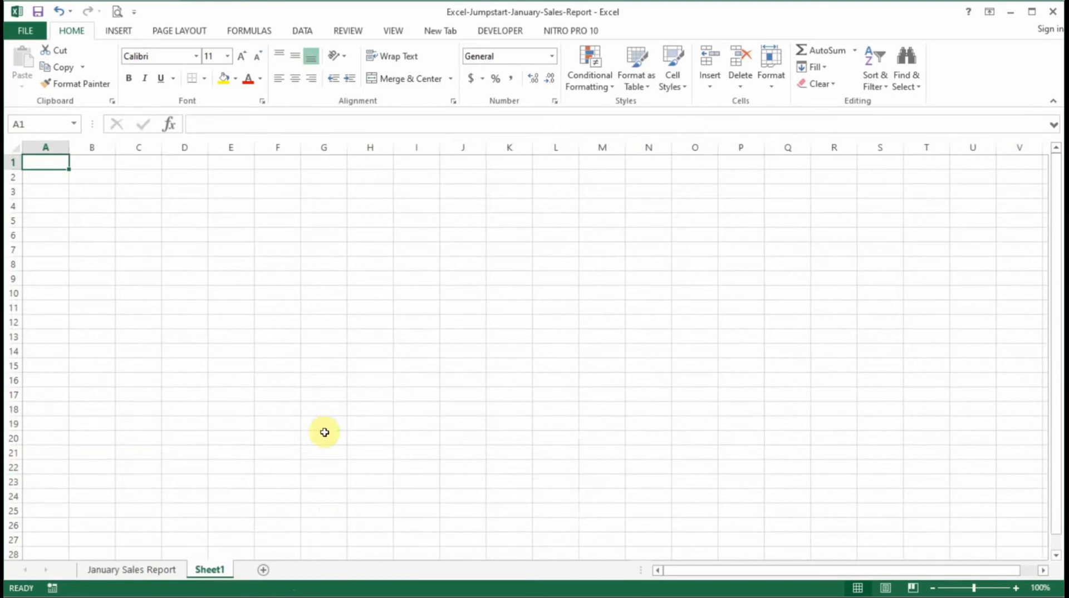
right_click(213, 574)
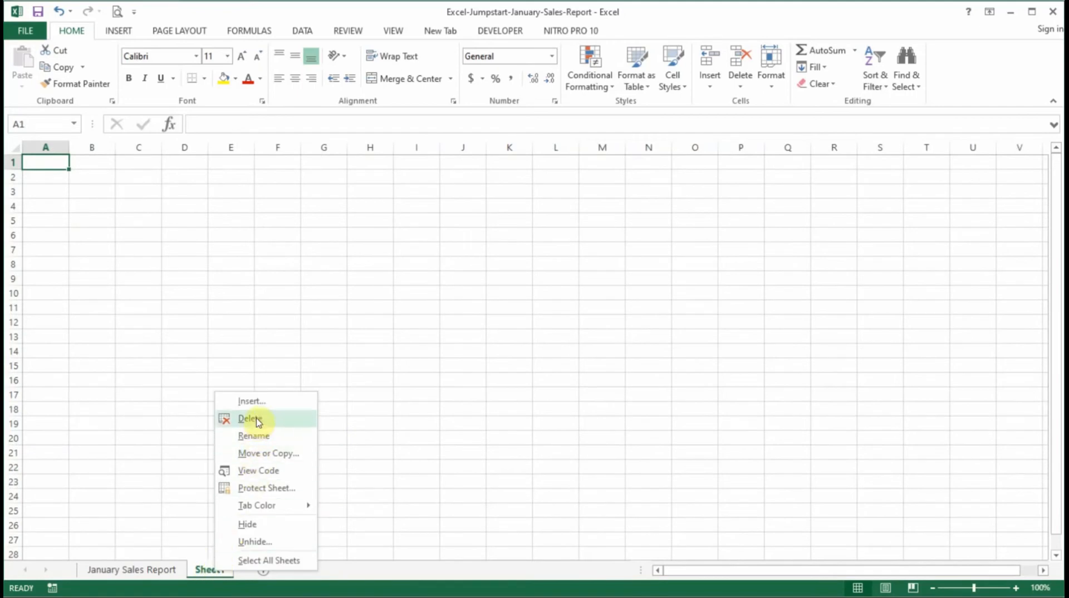
click(325, 316)
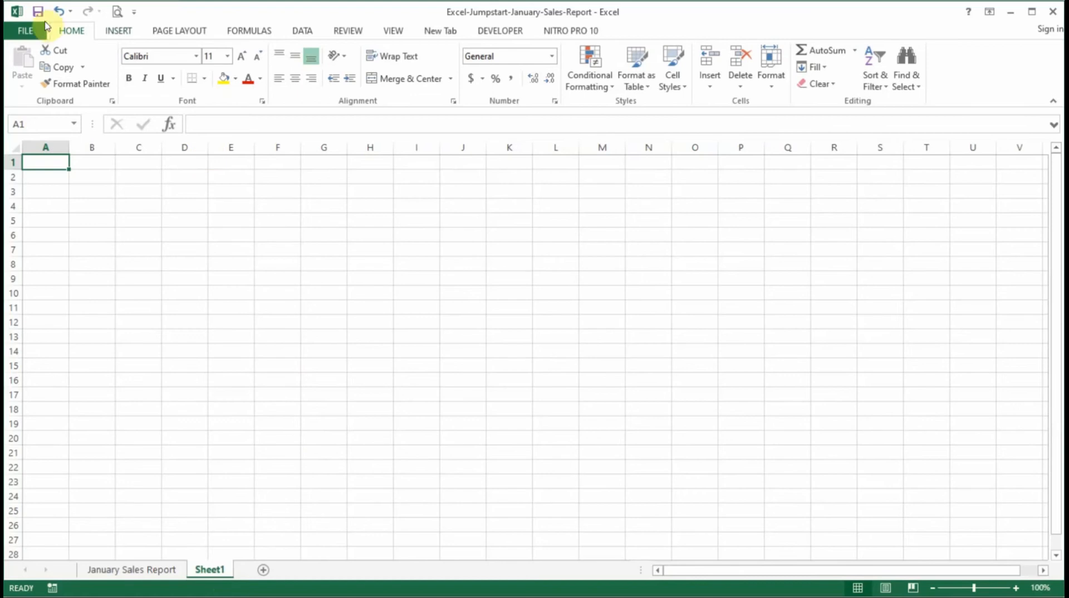
Save the workbook as Excel-Jumpstart-January-Sales-Report in the Excel Jumpstart folder on the Desktop
click(28, 30)
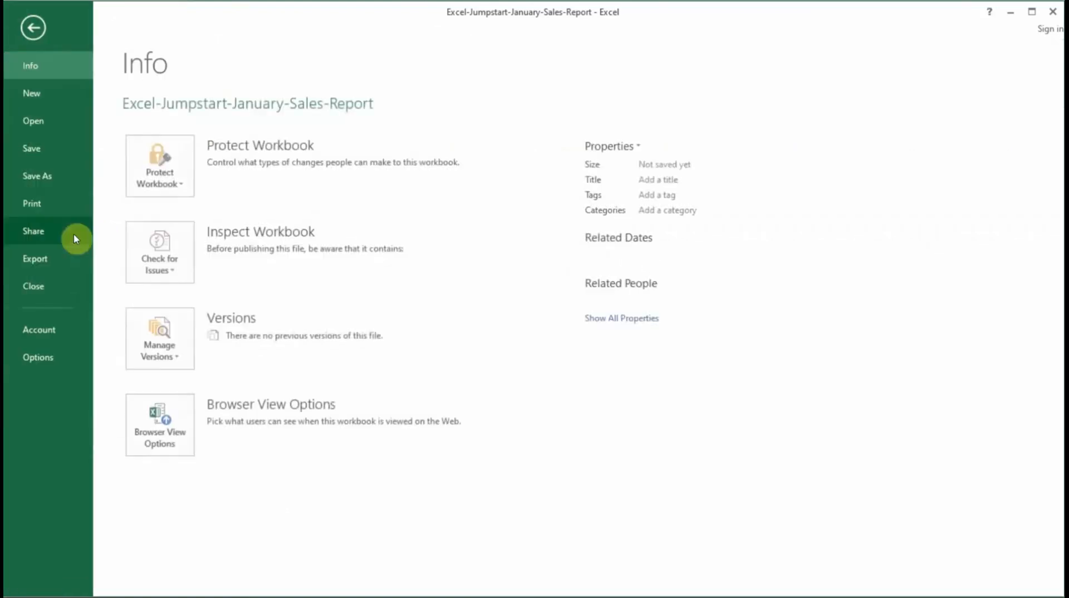
click(47, 178)
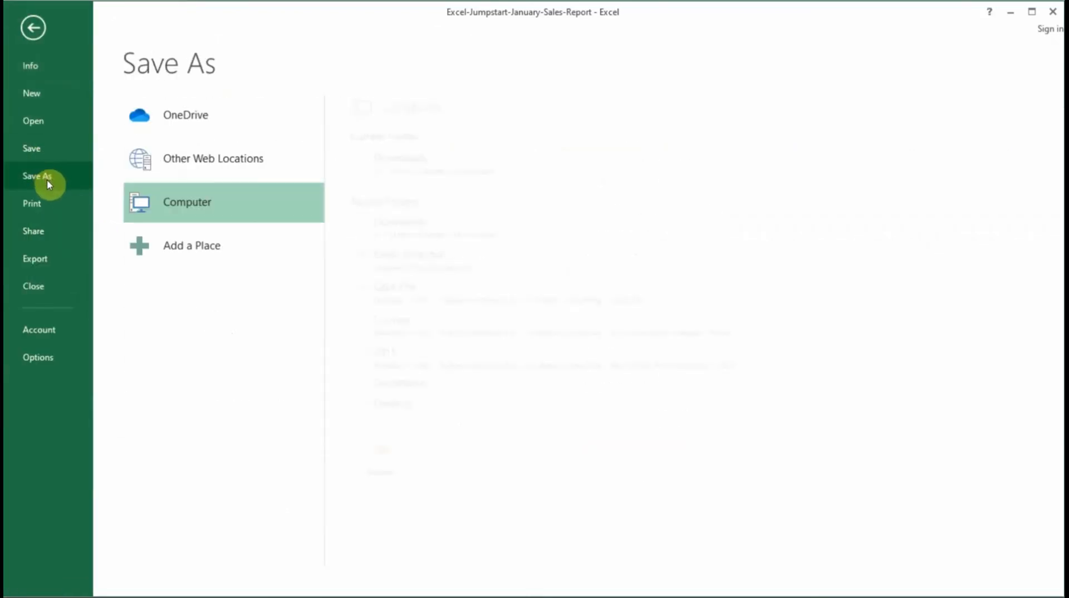
click(382, 466)
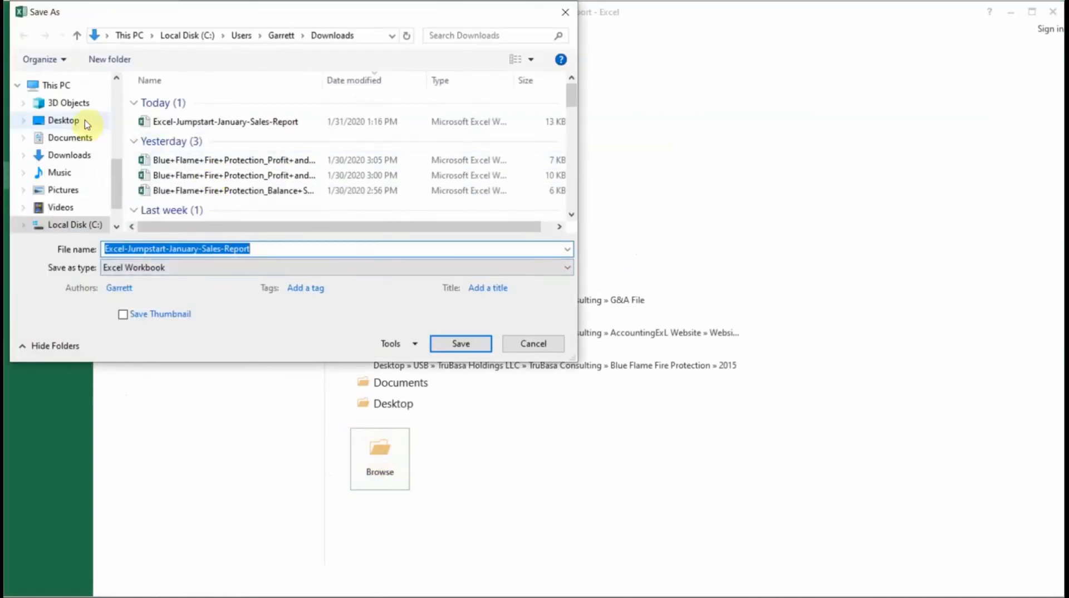
click(78, 125)
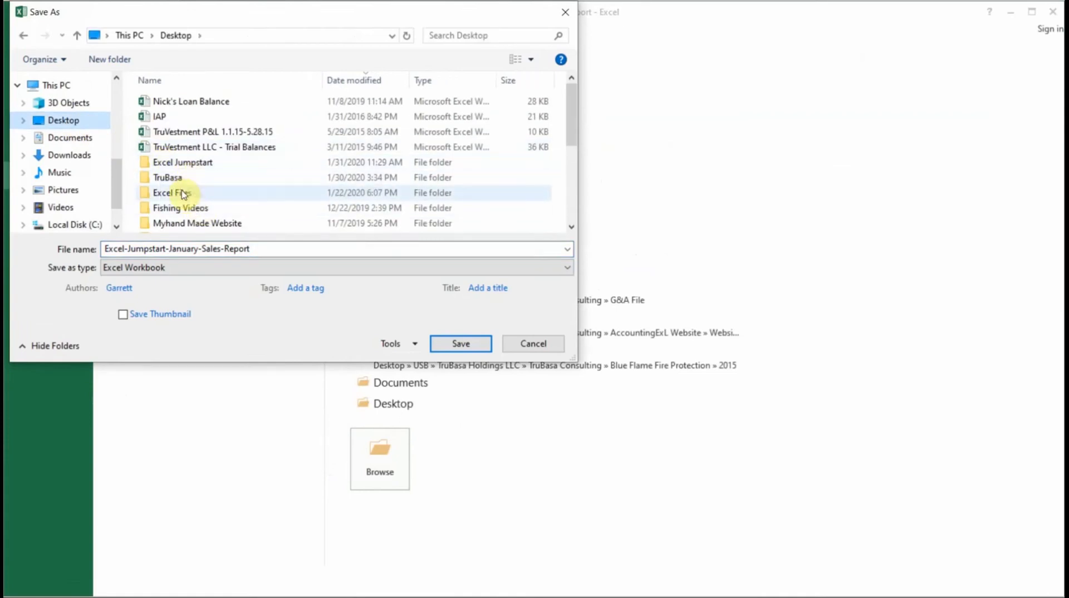
double_click(185, 162)
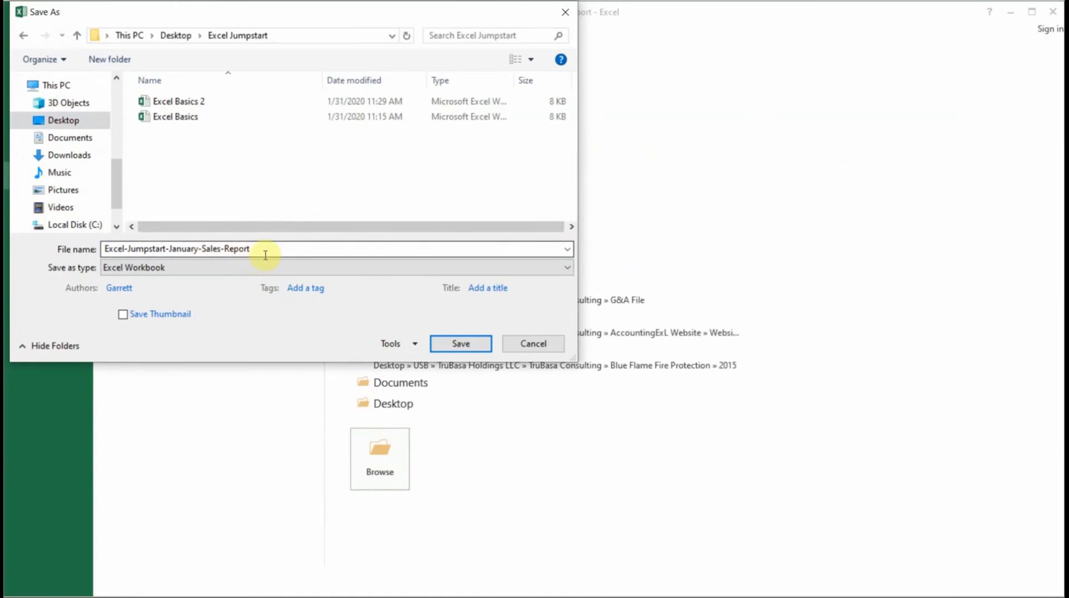
click(461, 345)
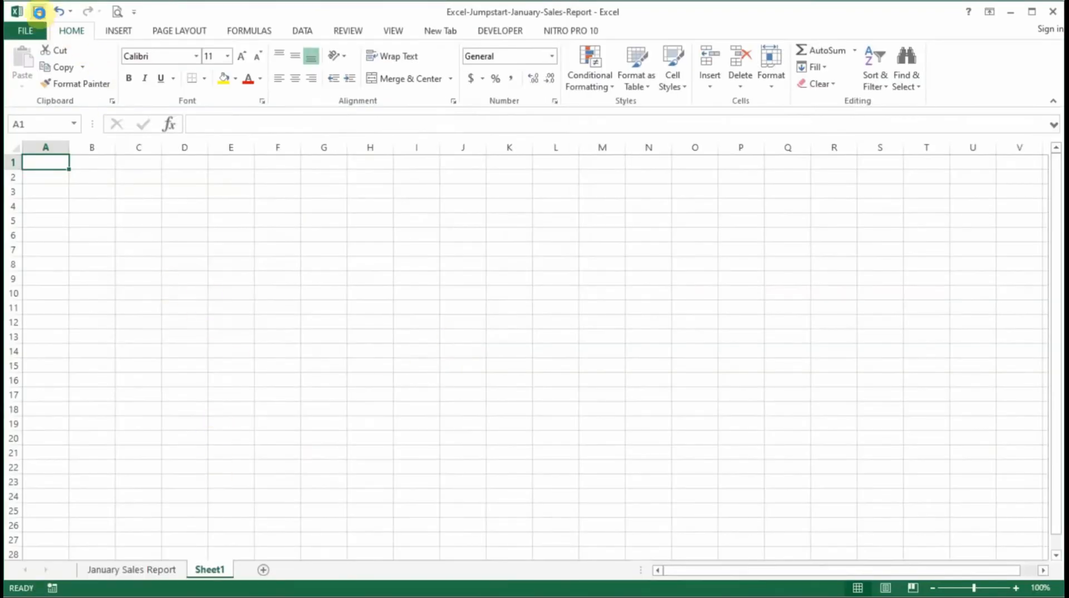
Delete the blank Sheet1 from the January sales report workbook
right_click(212, 571)
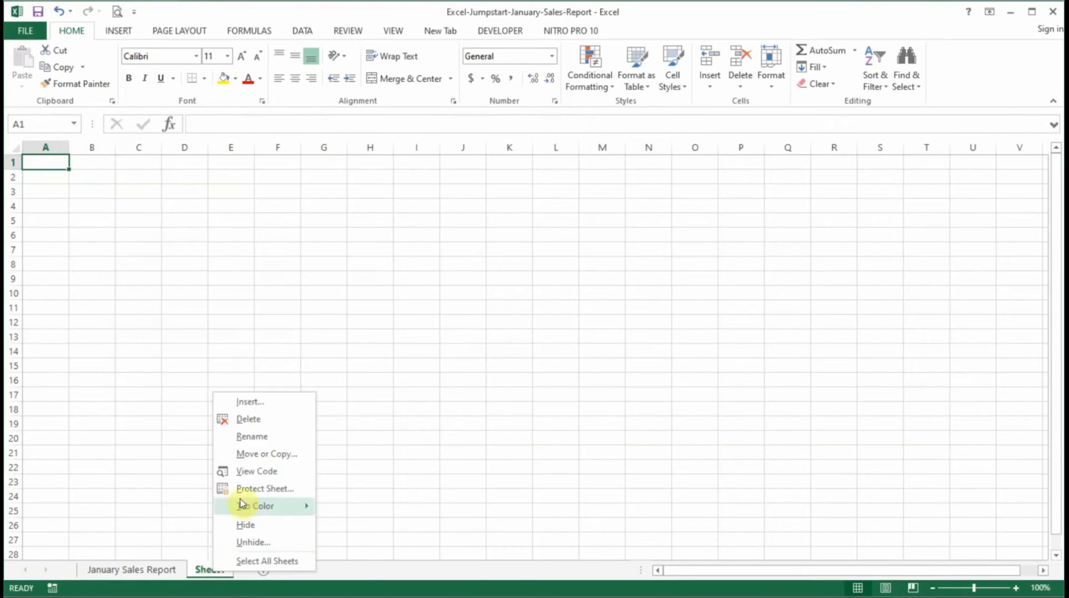
click(253, 423)
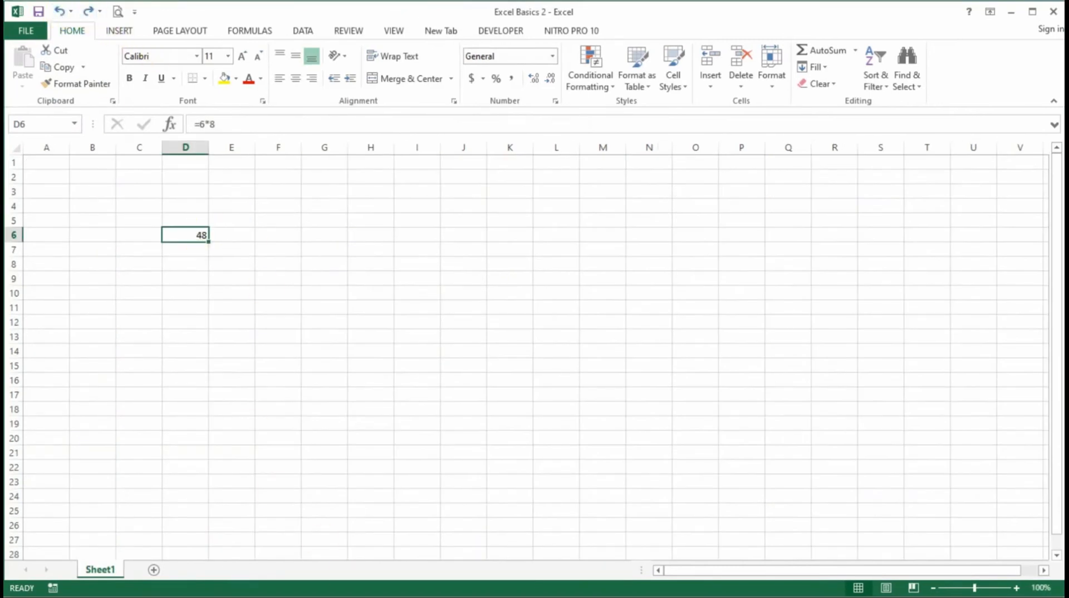
Switch to the Excel-Jumpstart-January-Sales-Report workbook and inspect entries in its Sale Date, Time and Platform columns
mouse_move(337, 592)
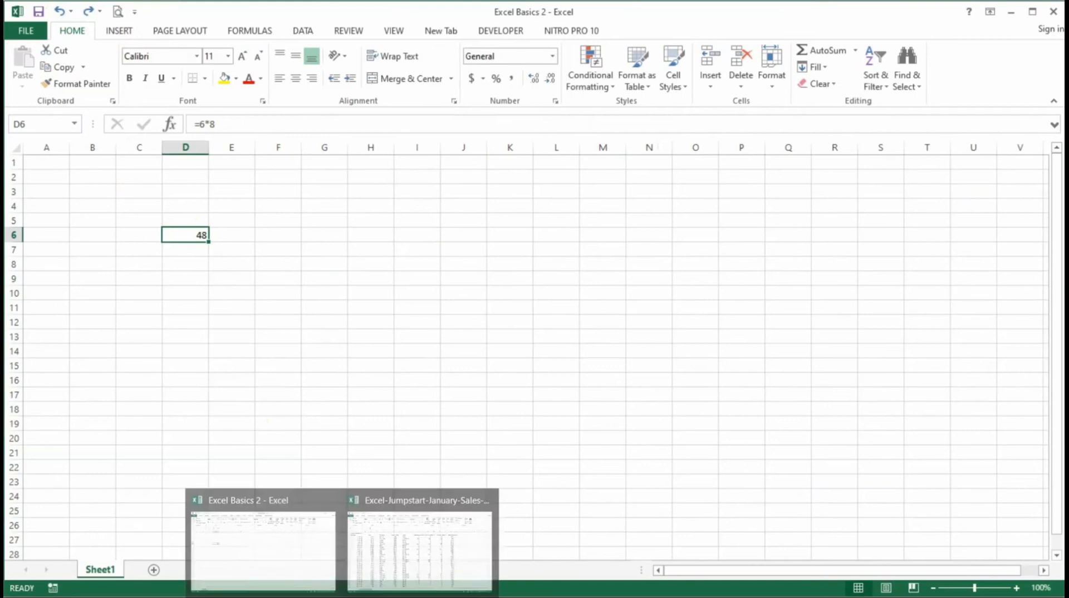
click(406, 555)
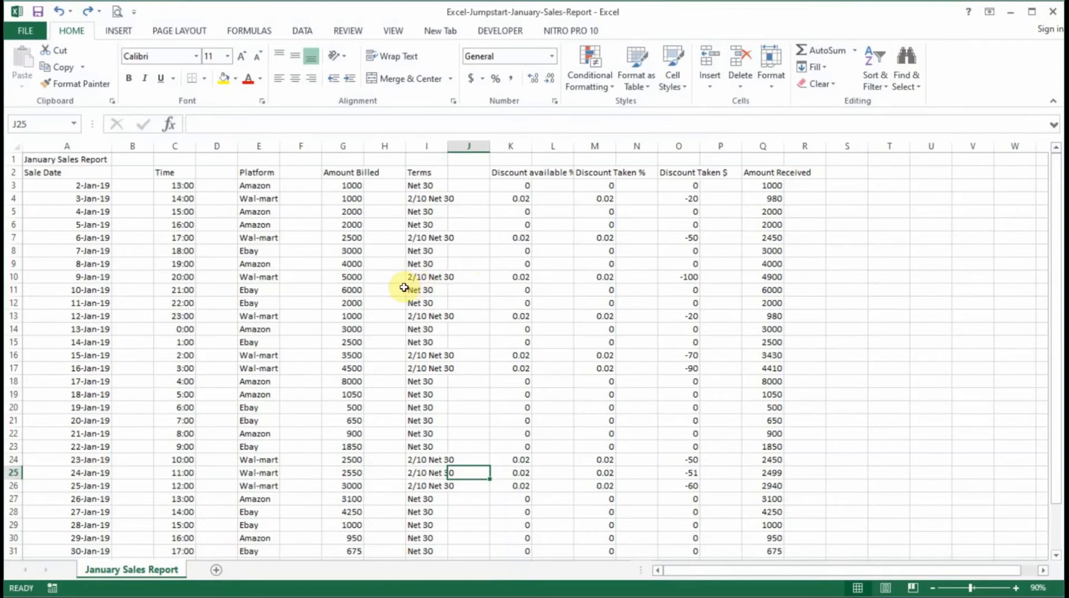
click(287, 329)
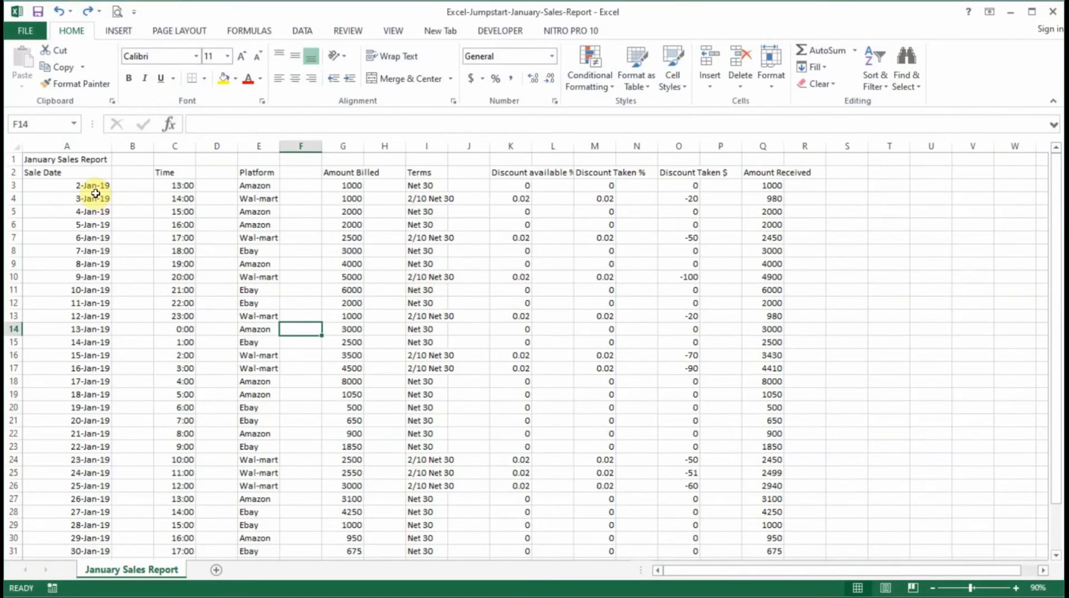
click(180, 225)
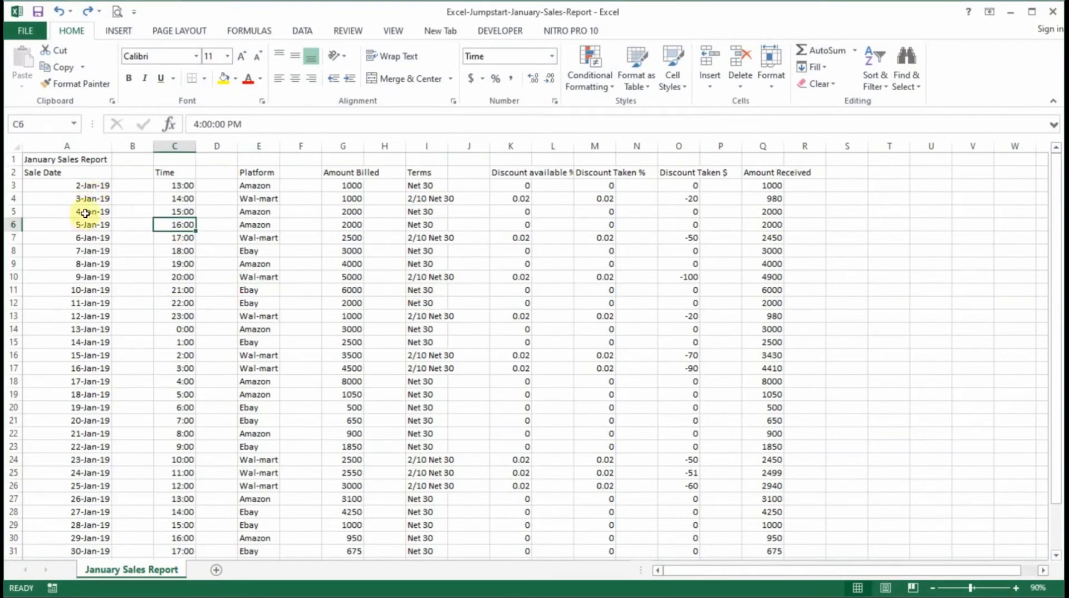
click(92, 185)
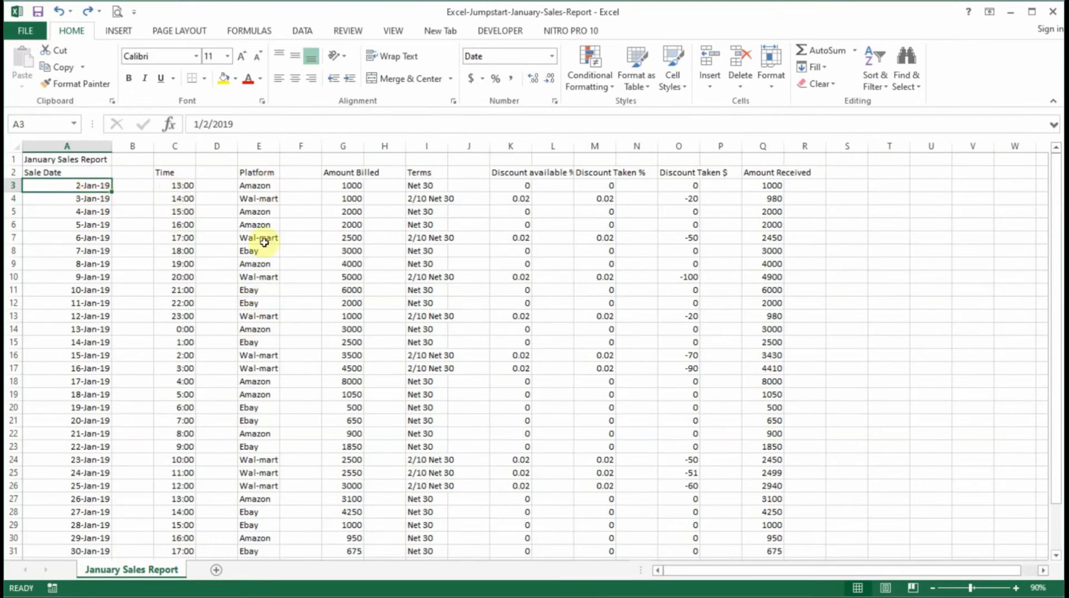
click(259, 290)
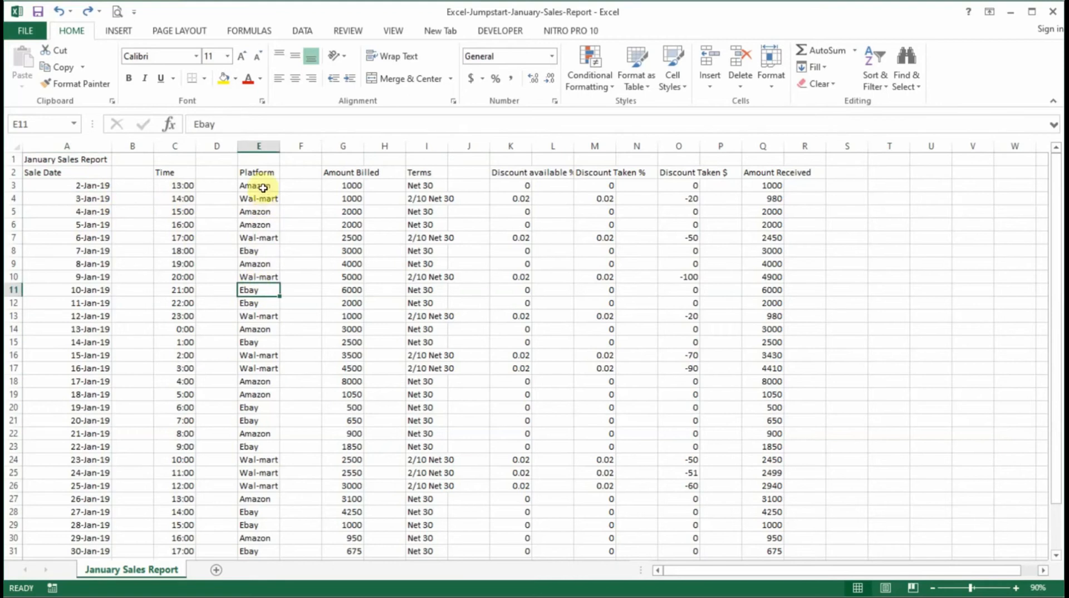
drag(257, 186, 253, 370)
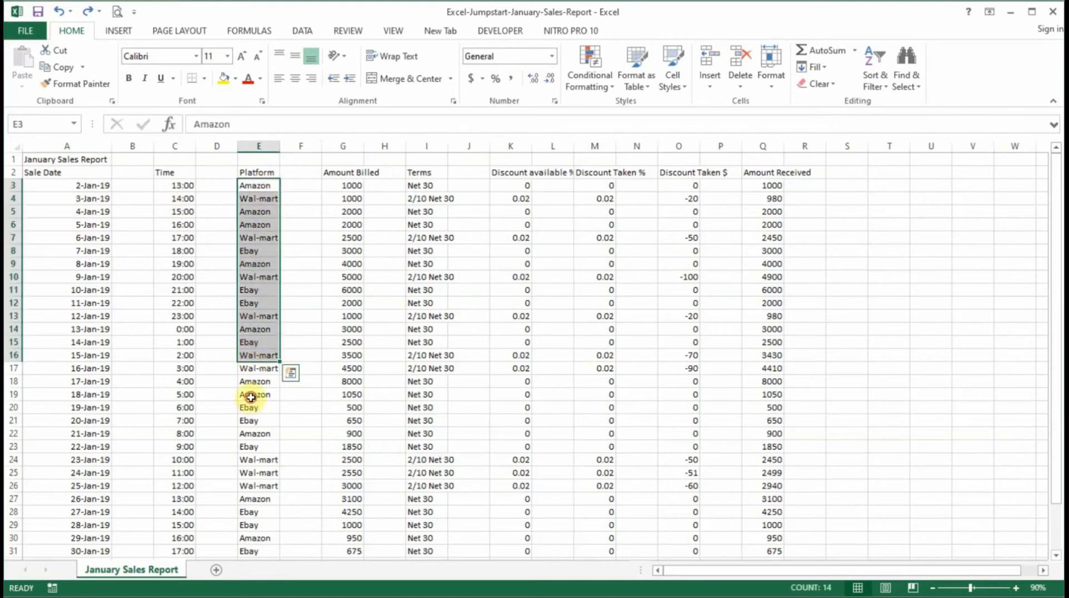
click(251, 398)
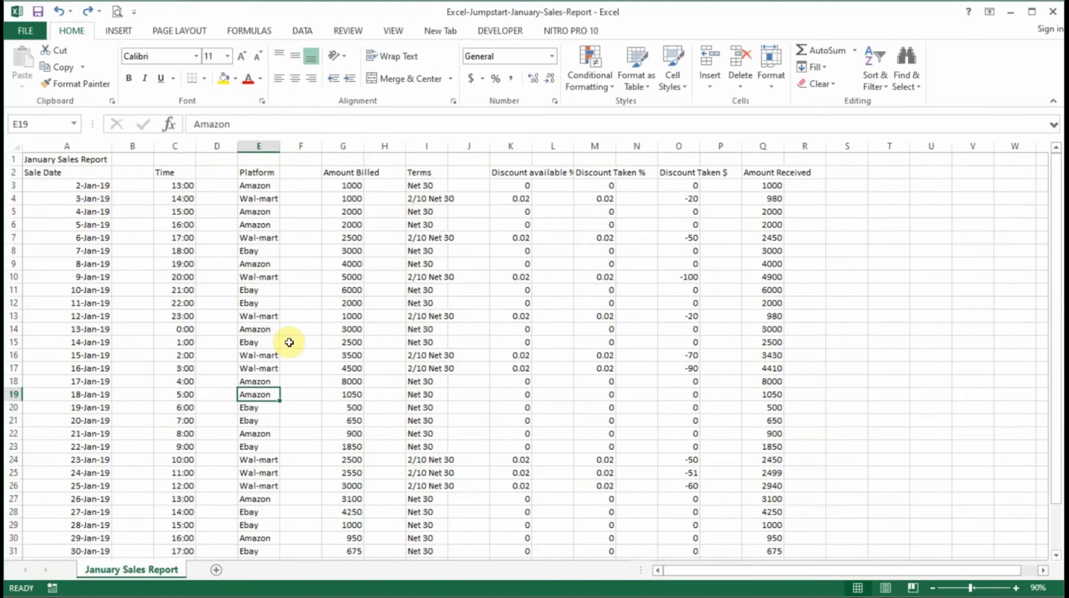
Format the Sale Date entries in A3:A31 with the 3/14/12 date type and check the whole column
drag(98, 186, 67, 560)
scroll(66, 561, down, 1)
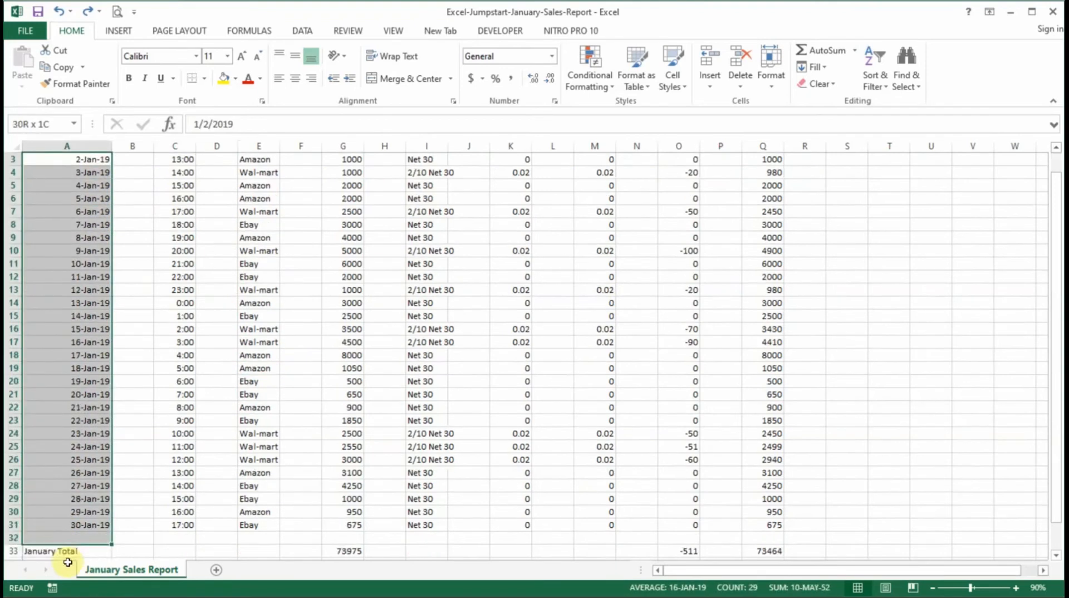
scroll(90, 457, up, 1)
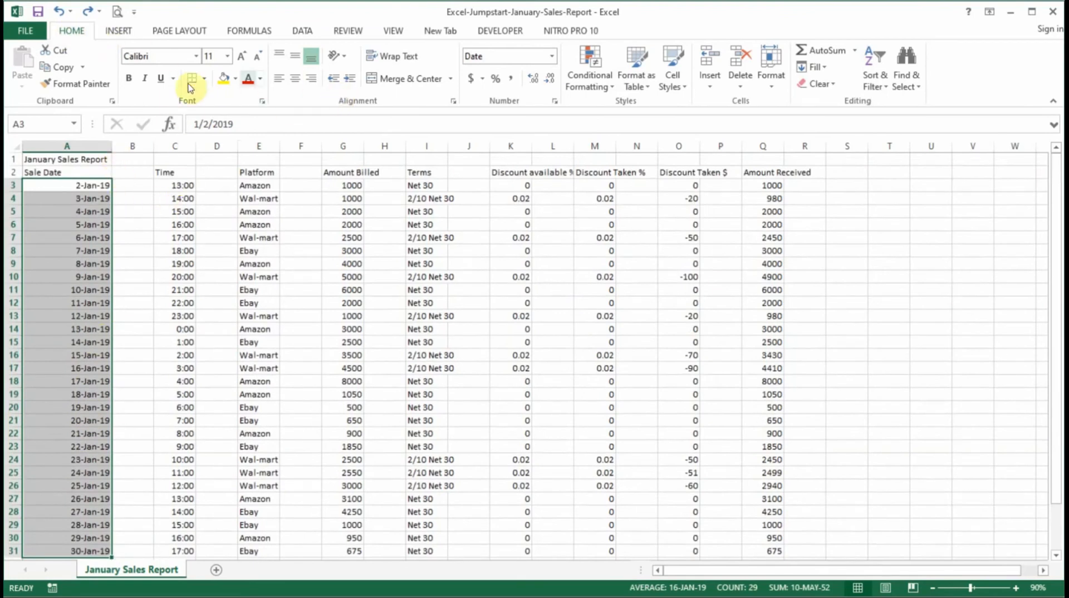
click(556, 103)
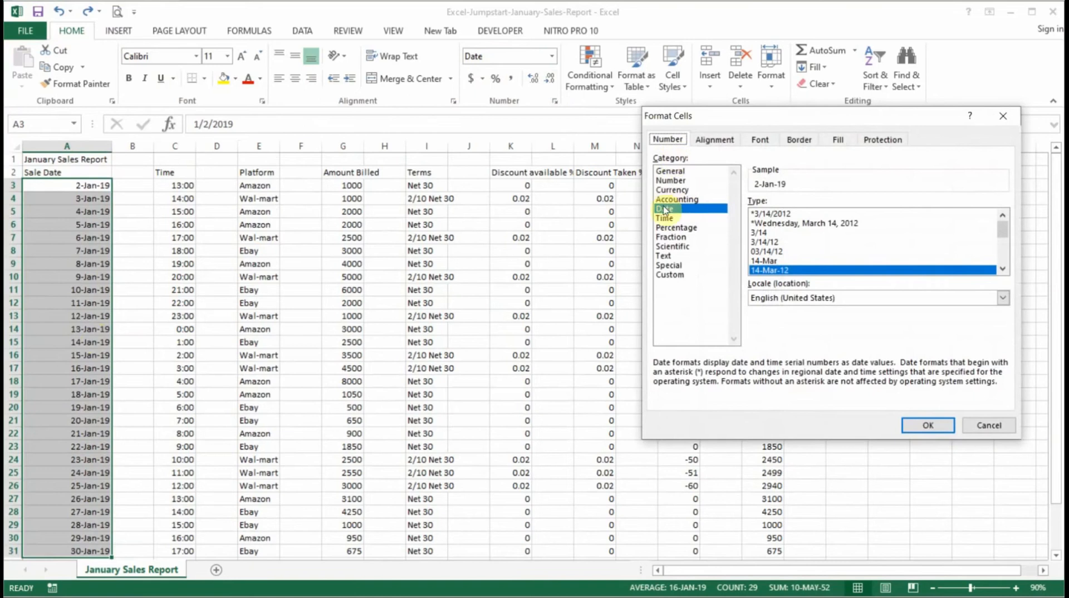
click(770, 243)
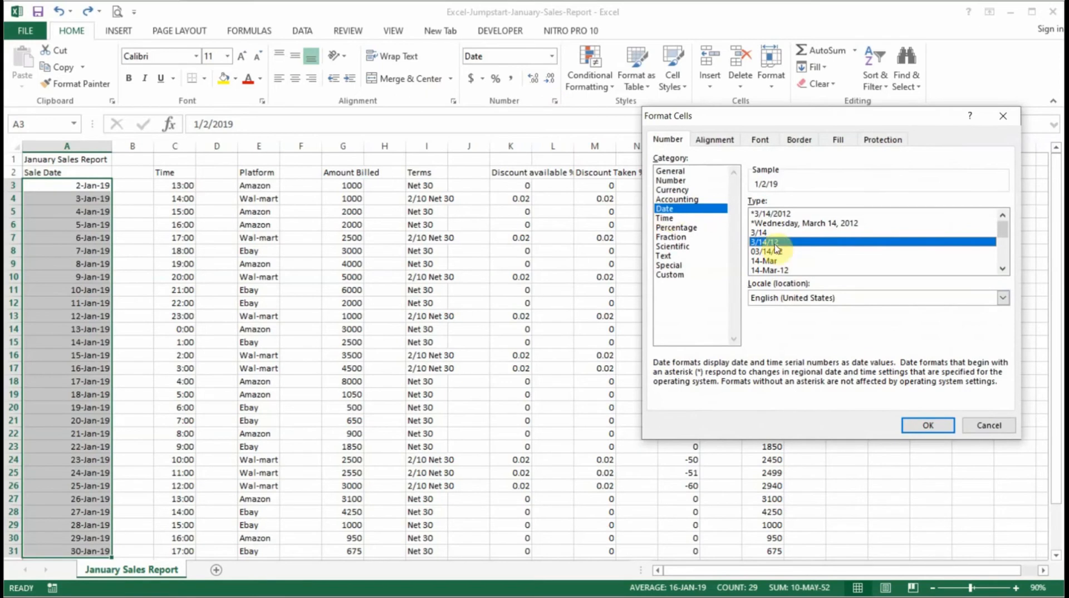
click(941, 432)
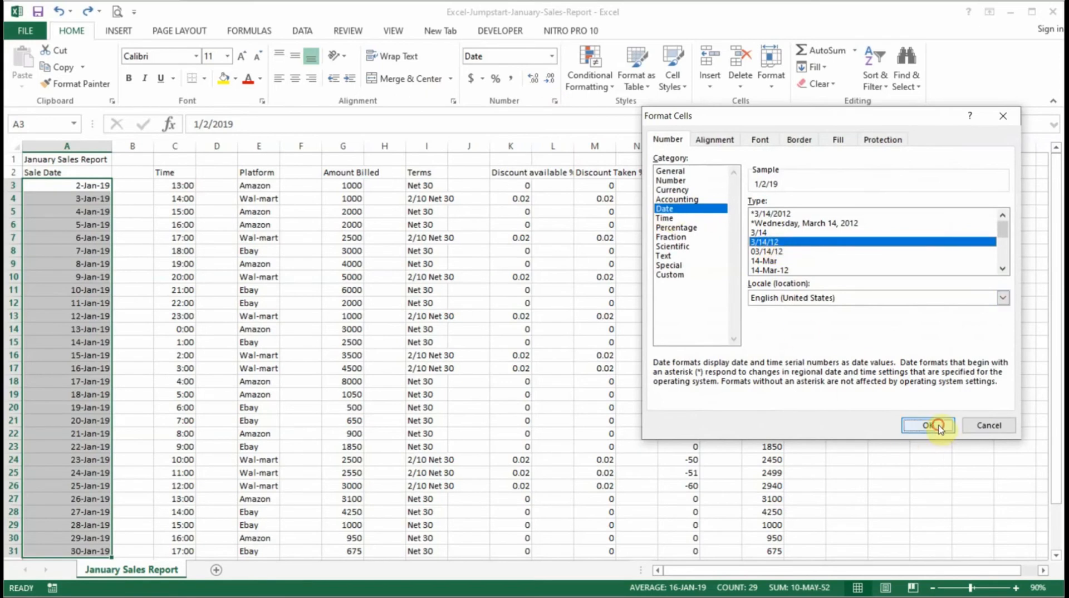
scroll(136, 289, down, 4)
scroll(136, 288, up, 4)
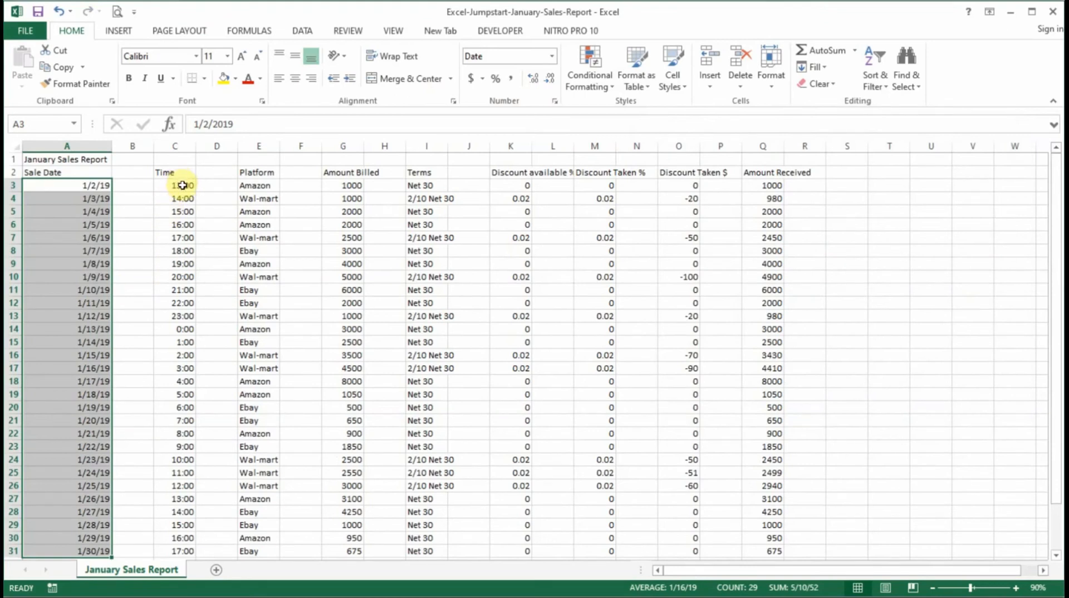
Format the Time entries in C3:C31 with the 1:30 PM time type, and view the available quick number formats without changing anything
drag(181, 182, 170, 557)
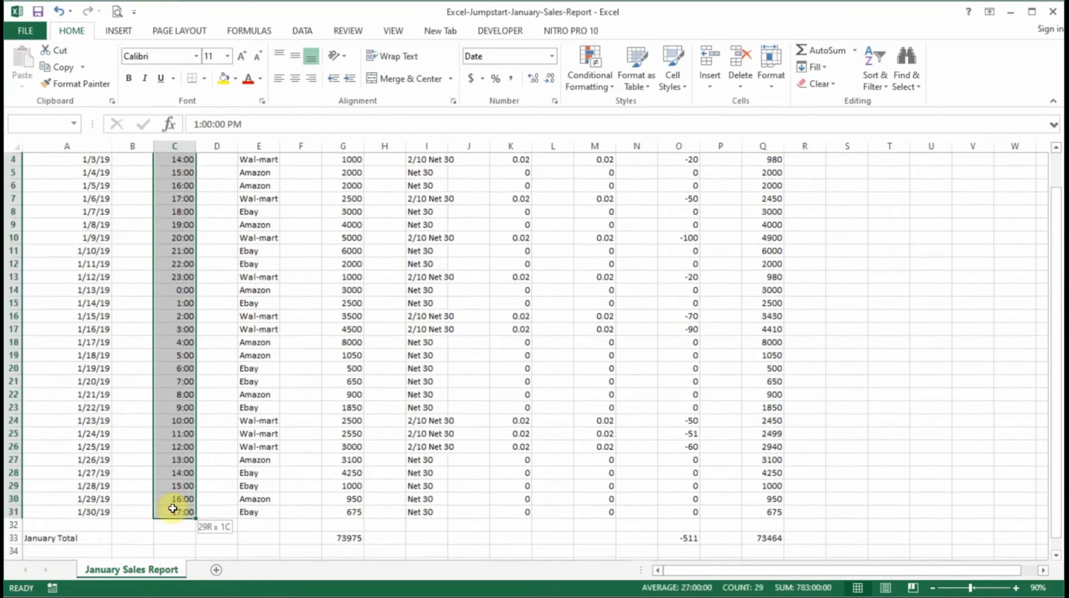
scroll(210, 358, up, 1)
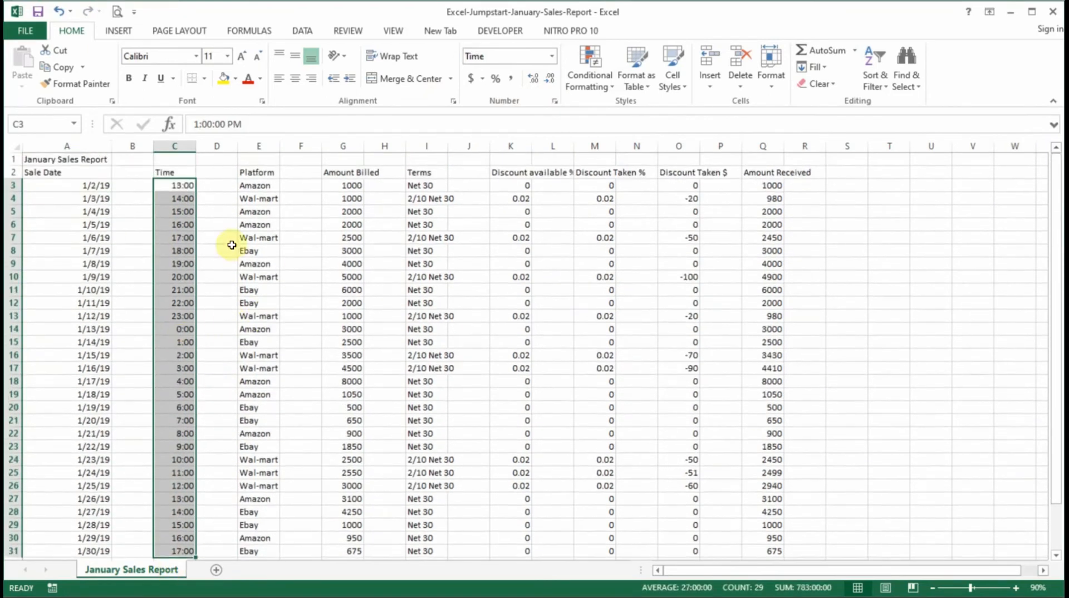
right_click(178, 236)
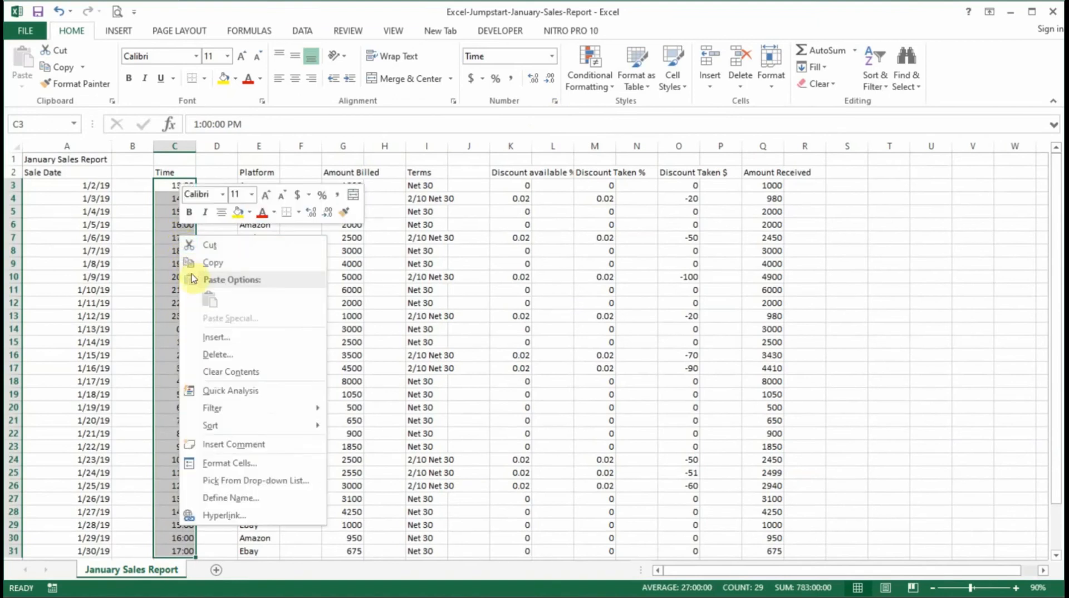
click(226, 463)
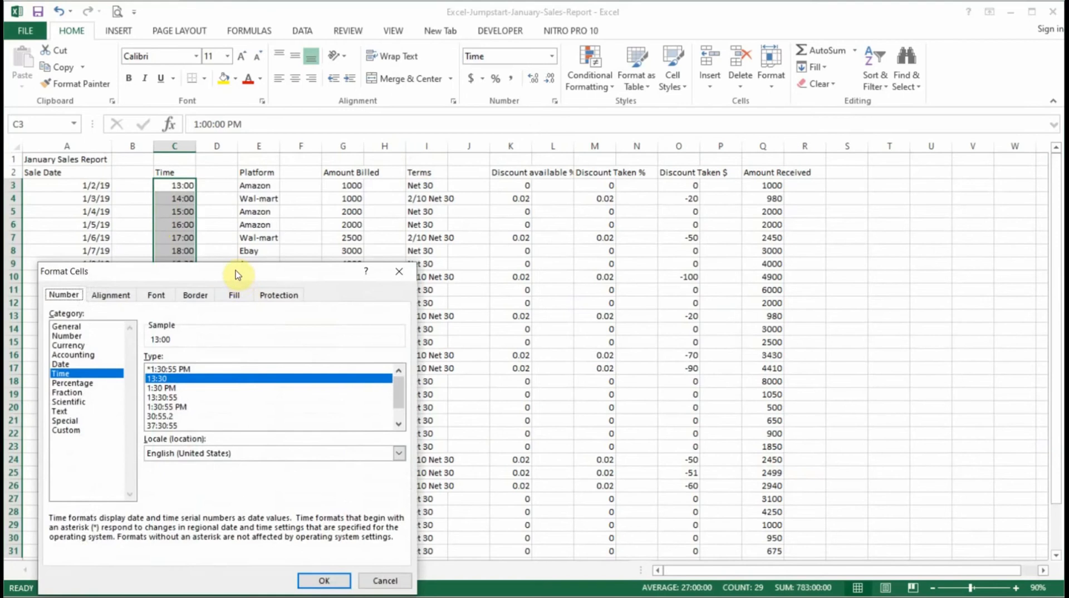
drag(238, 275, 408, 159)
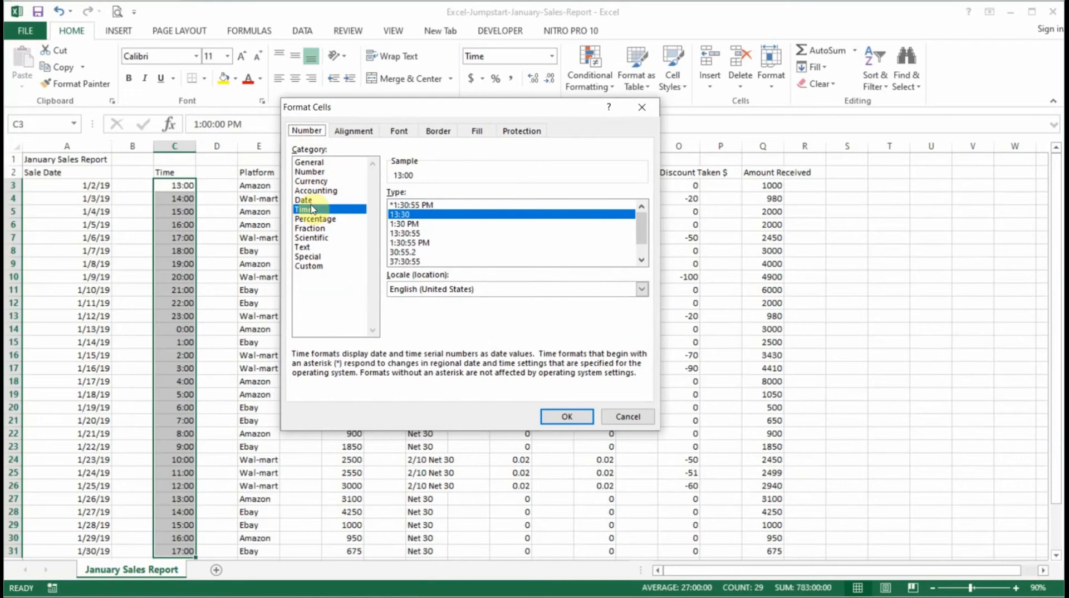
click(412, 225)
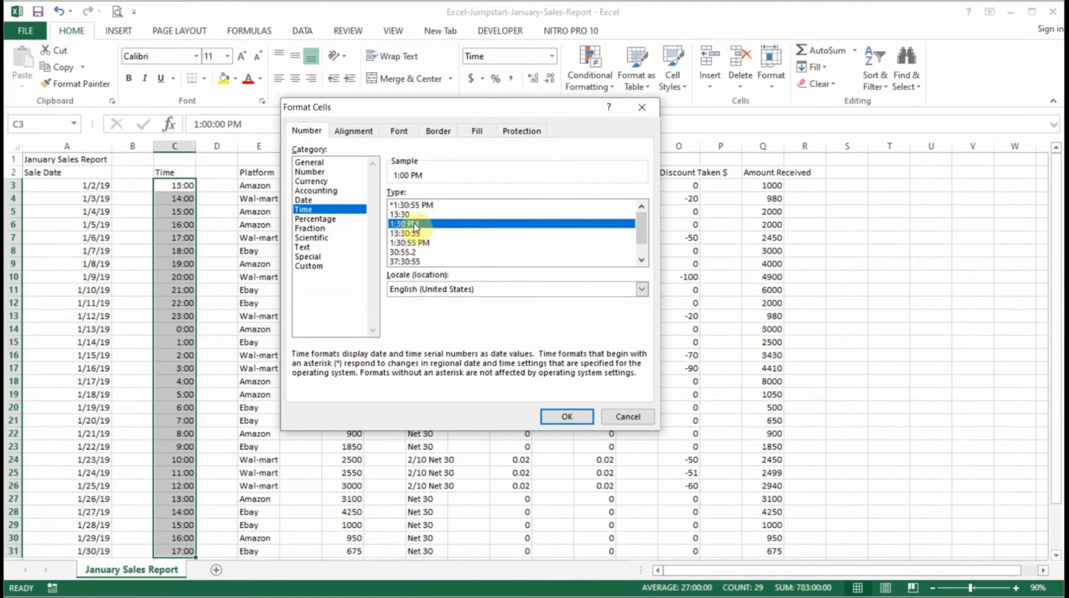
click(559, 418)
scroll(222, 470, down, 4)
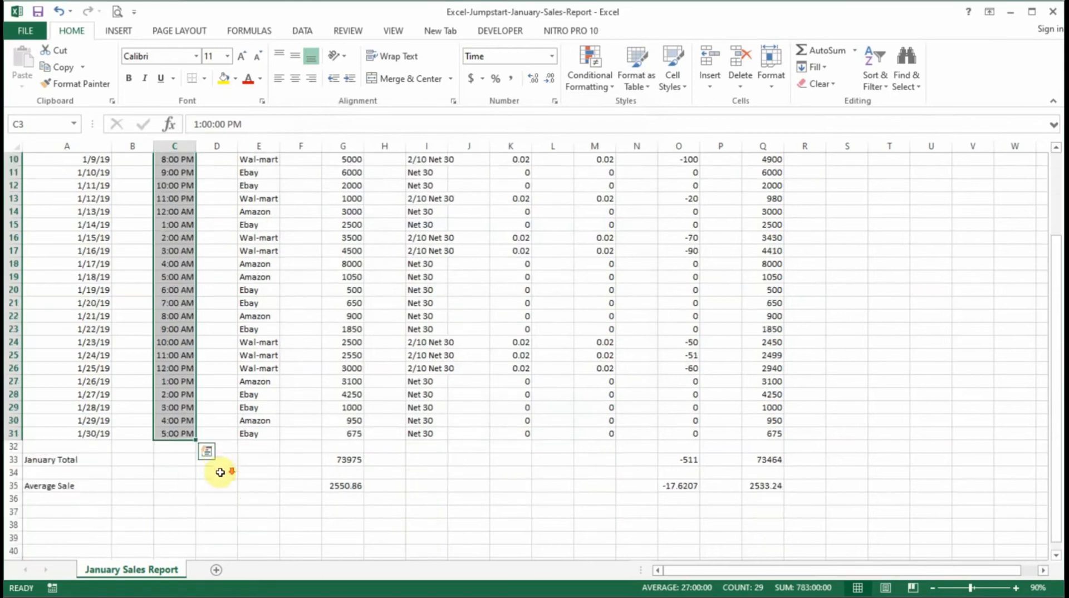
scroll(221, 459, up, 4)
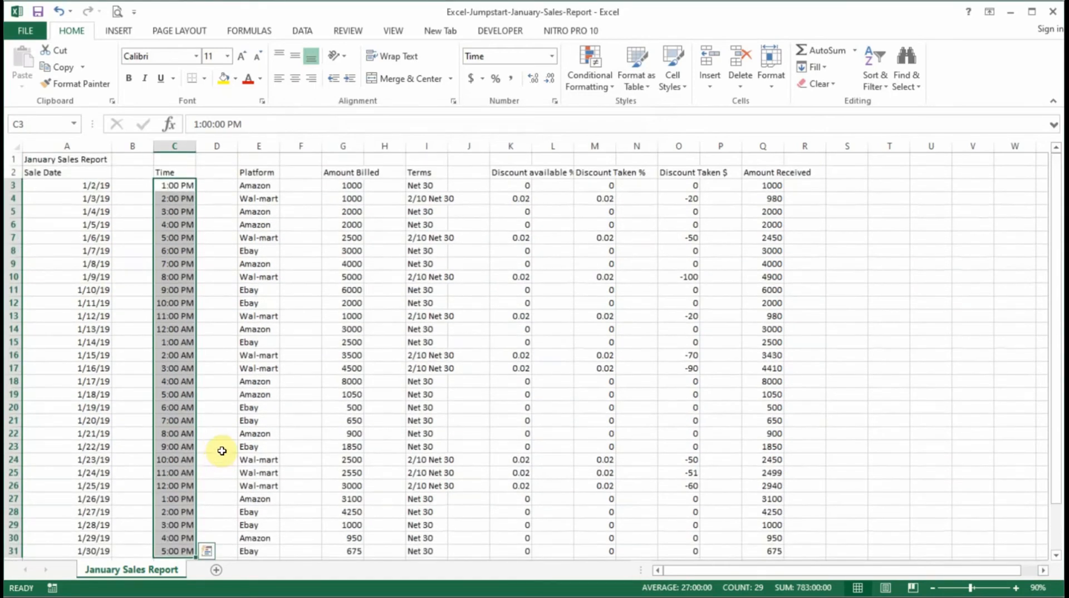
click(553, 57)
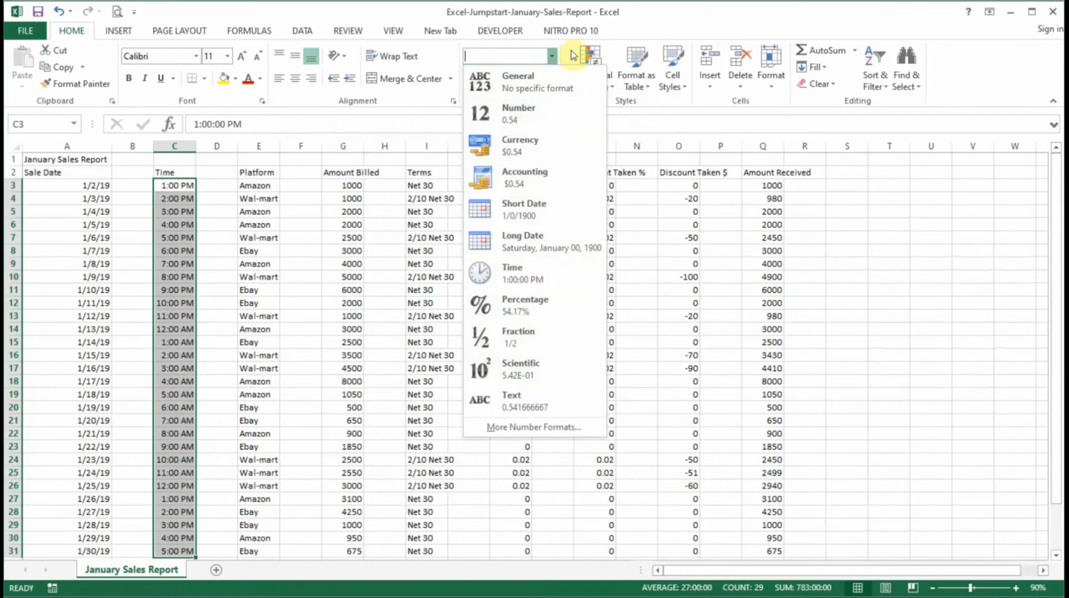
click(553, 57)
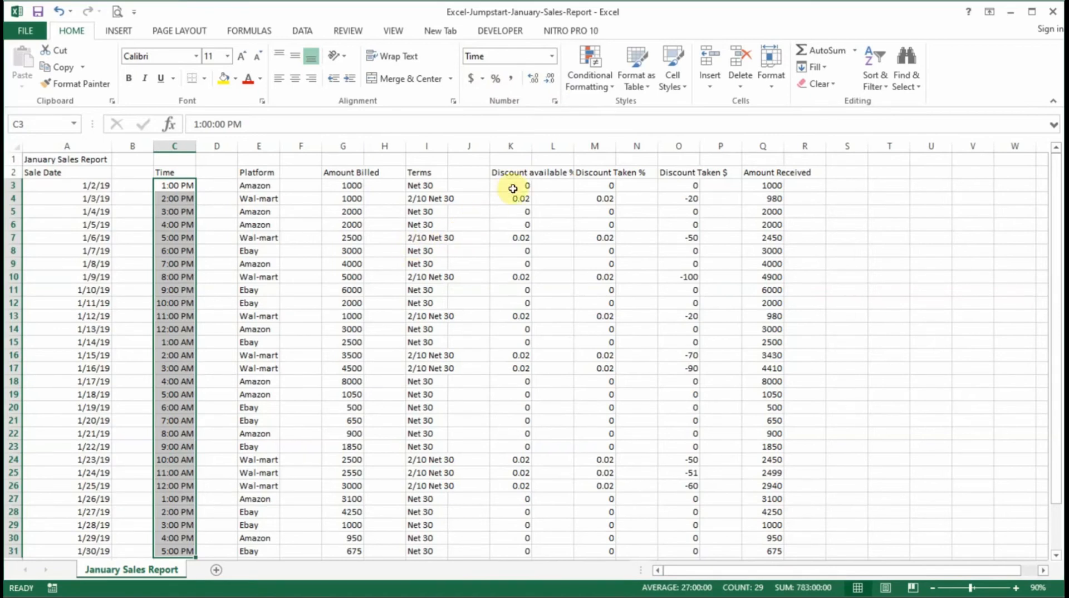
Apply the Percentage format to the Discount available % and Discount Taken % values in rows 3 to 31
drag(515, 186, 506, 509)
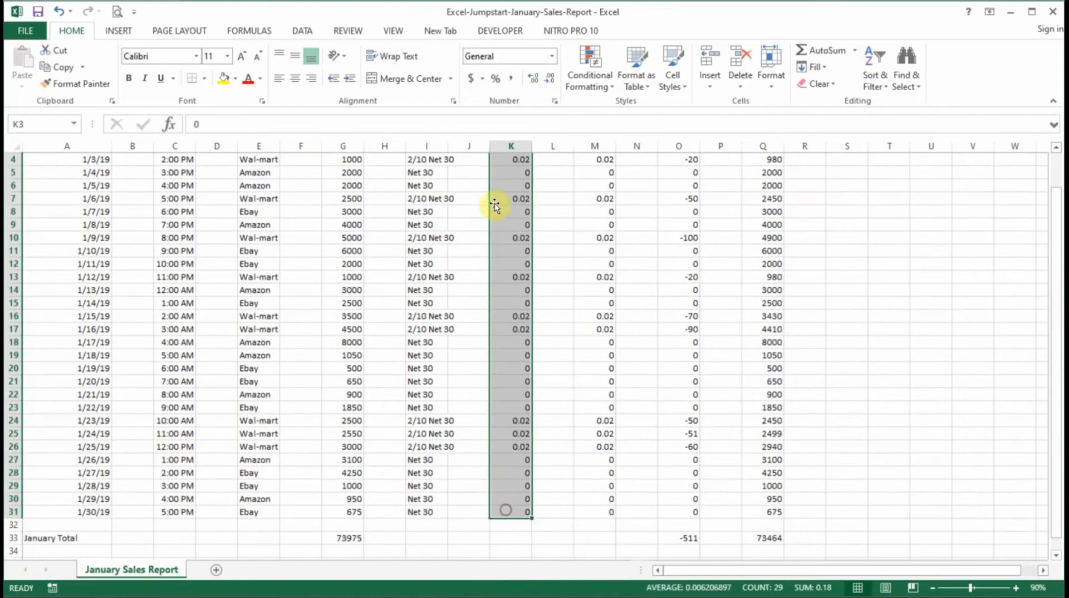
click(496, 82)
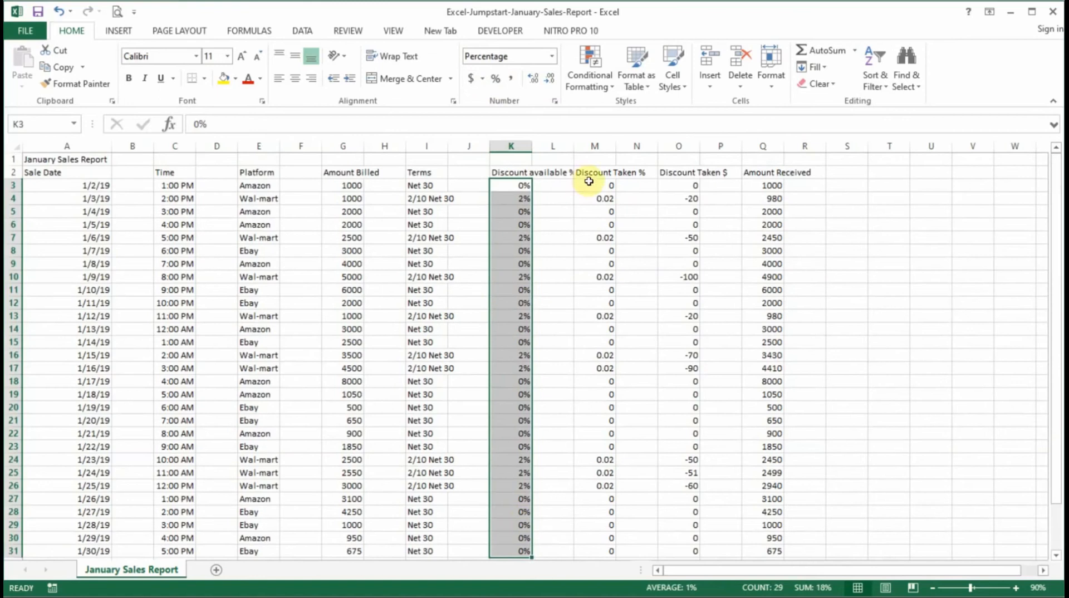
drag(591, 185, 582, 553)
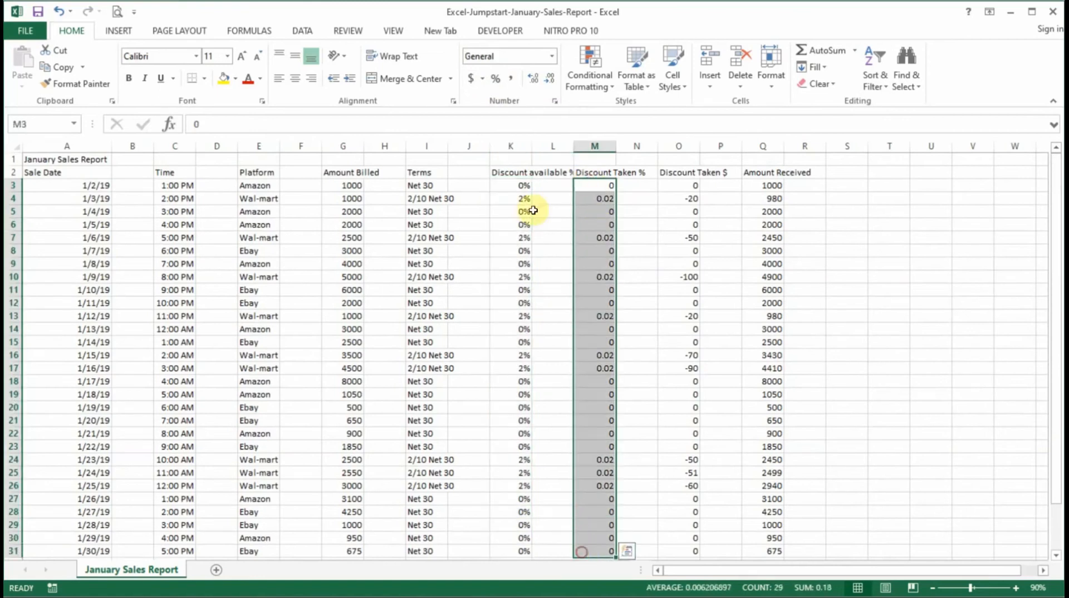
click(498, 80)
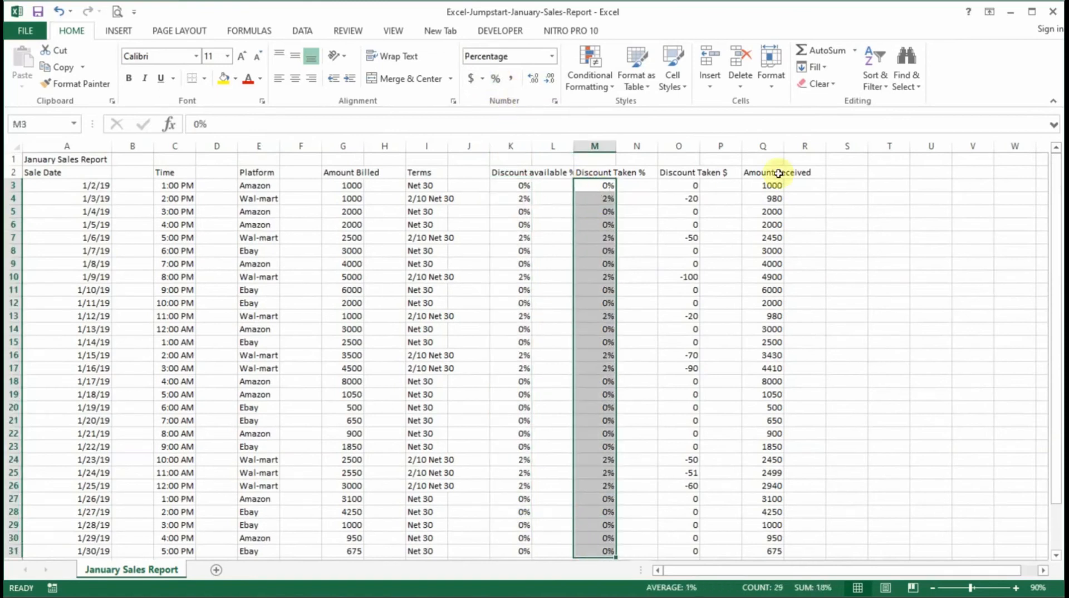
Apply Comma Style to the Discount Taken $ values in O3:O31 and reduce them to zero decimal places
drag(691, 189, 681, 550)
scroll(680, 509, down, 2)
scroll(680, 510, up, 2)
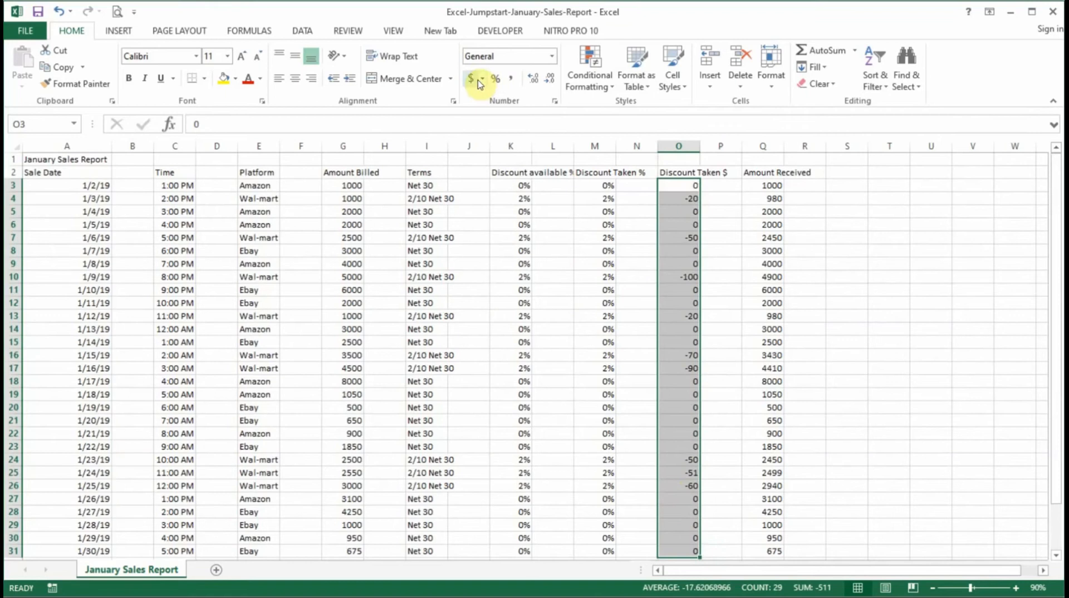
click(511, 80)
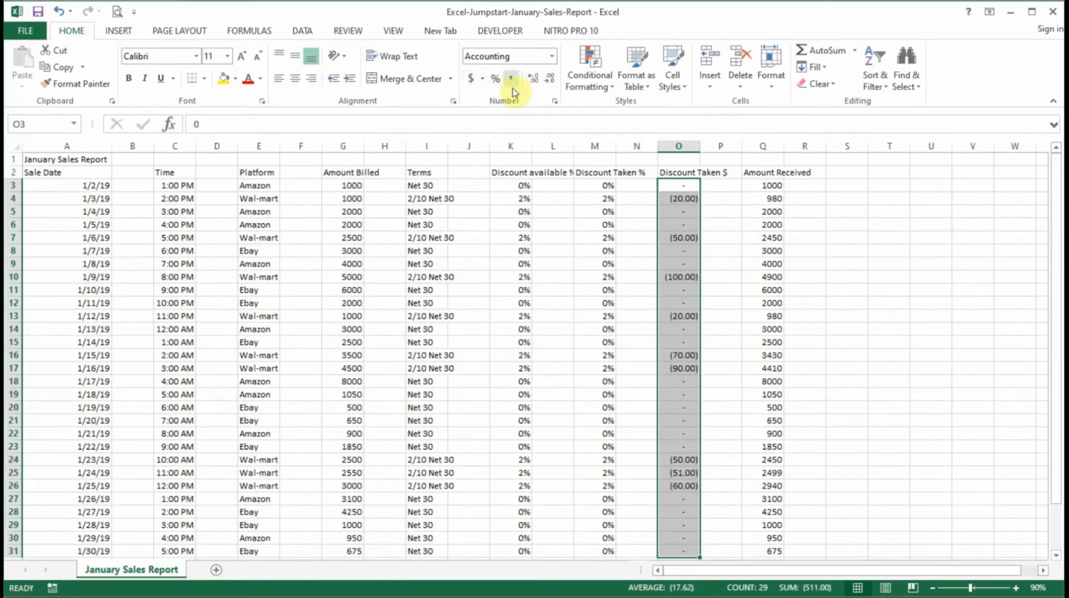
scroll(705, 323, down, 3)
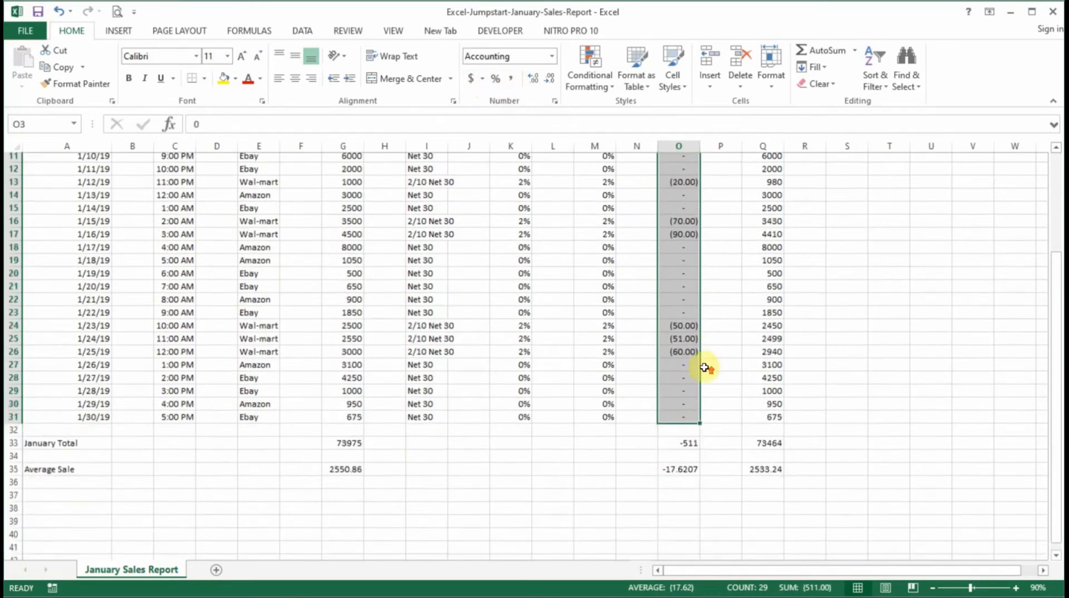
scroll(696, 395, up, 2)
scroll(690, 412, up, 1)
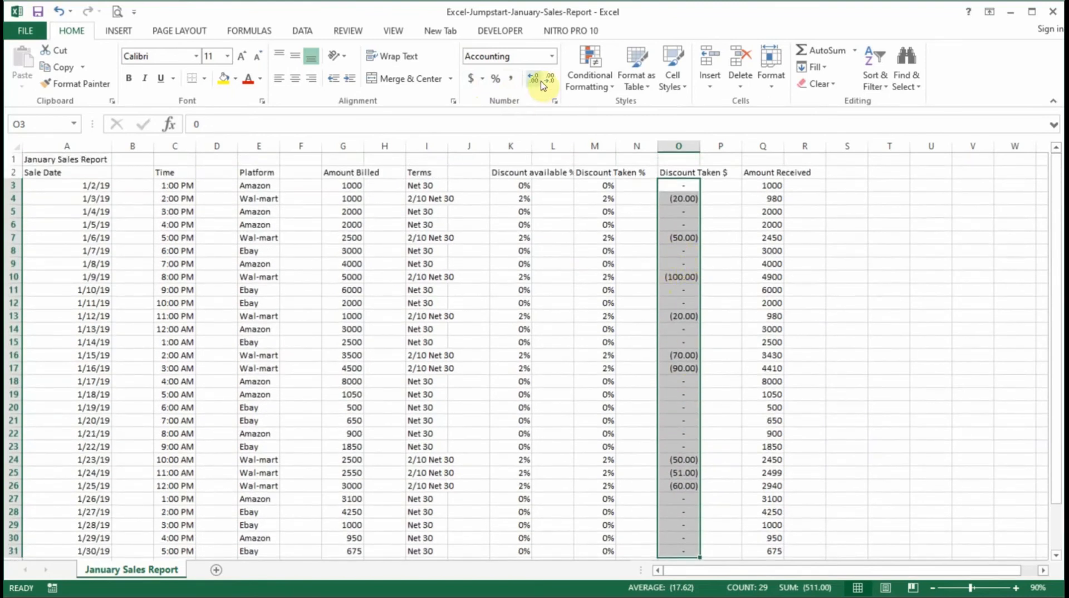
click(550, 79)
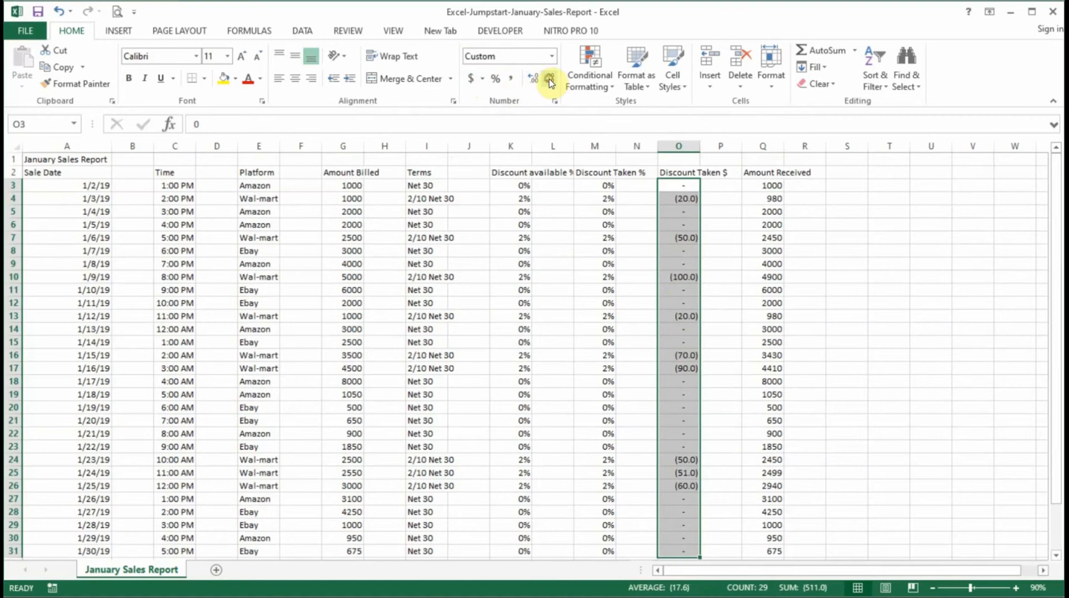
click(550, 80)
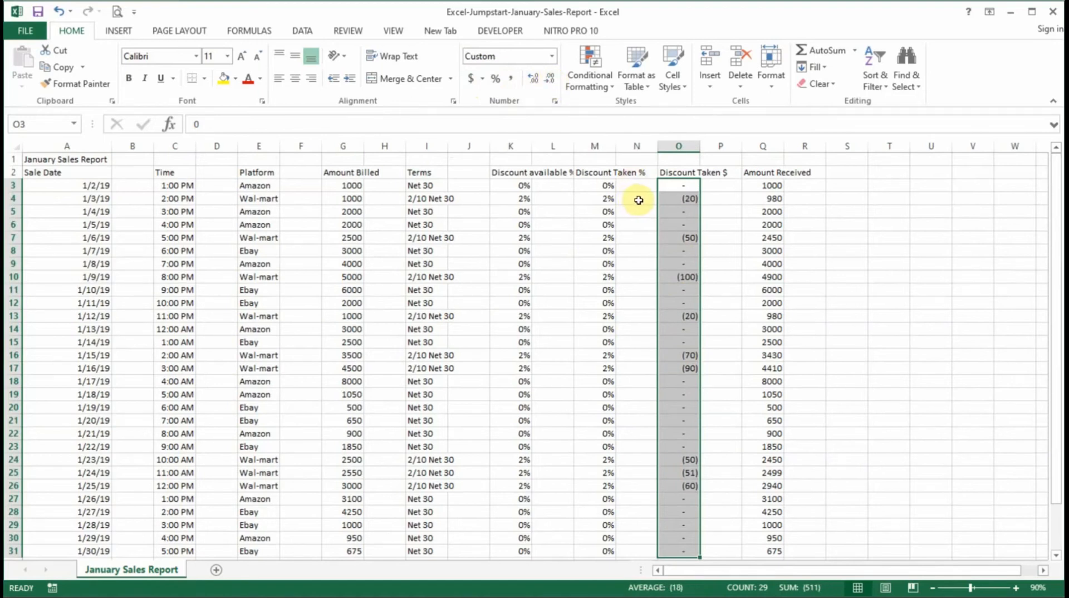
Apply Comma Style to the Amount Received values in Q3:Q31 and reduce them to zero decimal places
drag(769, 185, 774, 514)
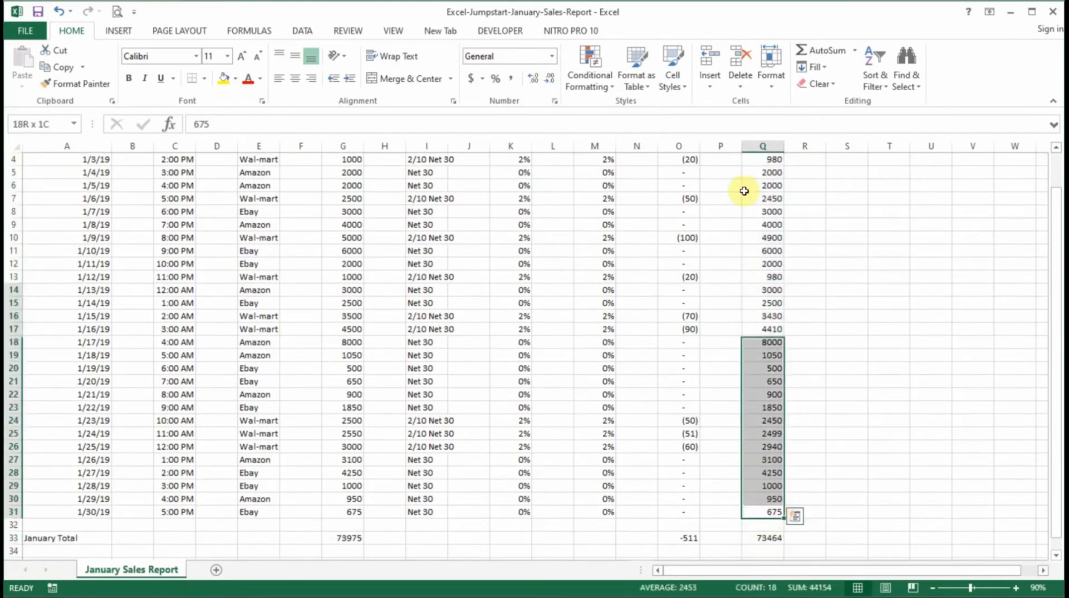
scroll(764, 167, up, 1)
drag(746, 179, 746, 179)
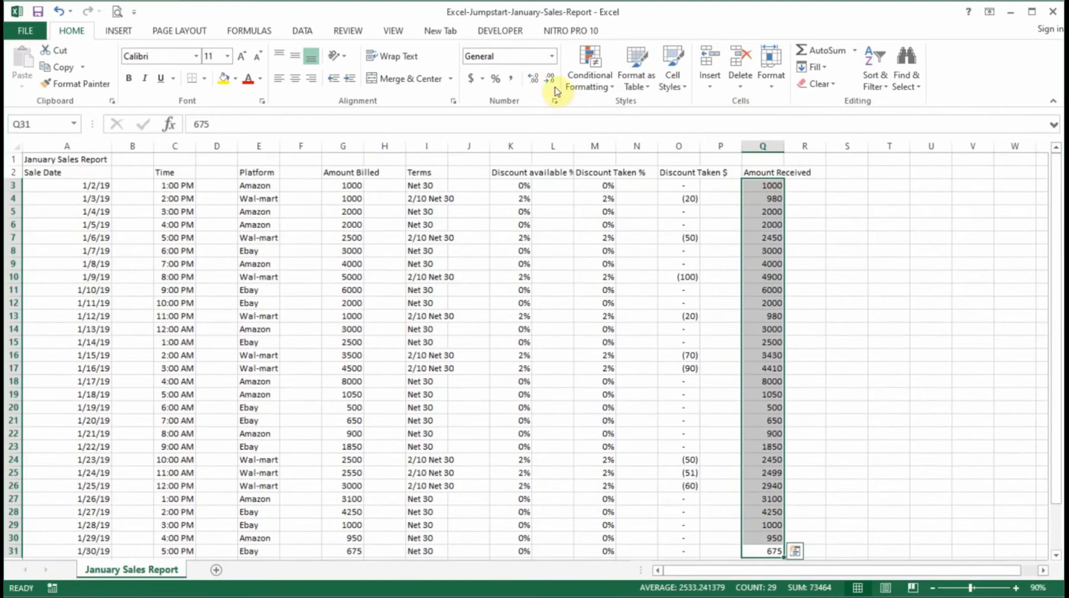
click(512, 81)
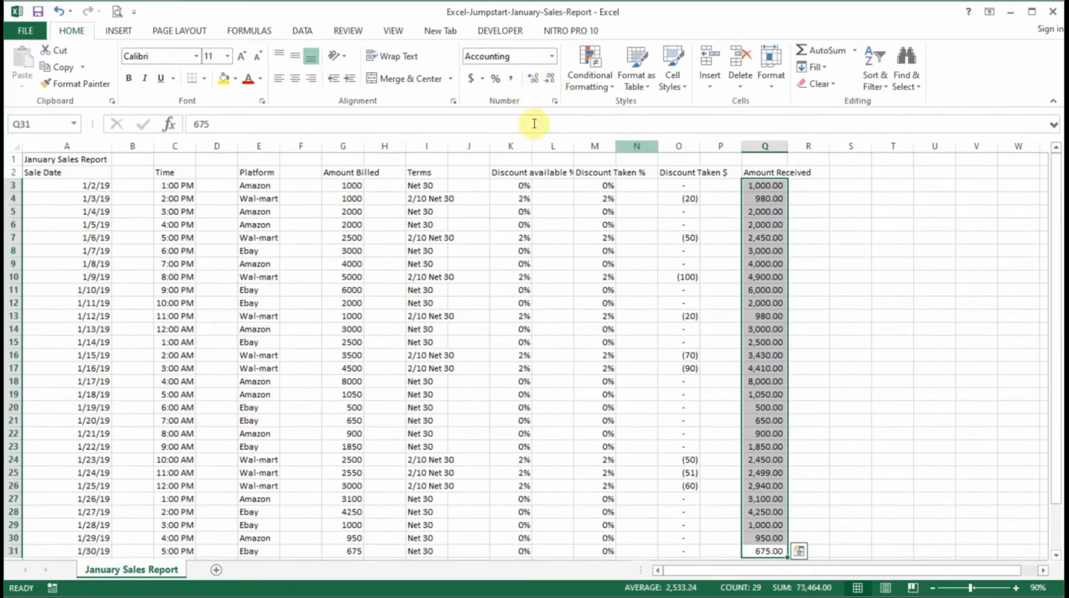
click(551, 81)
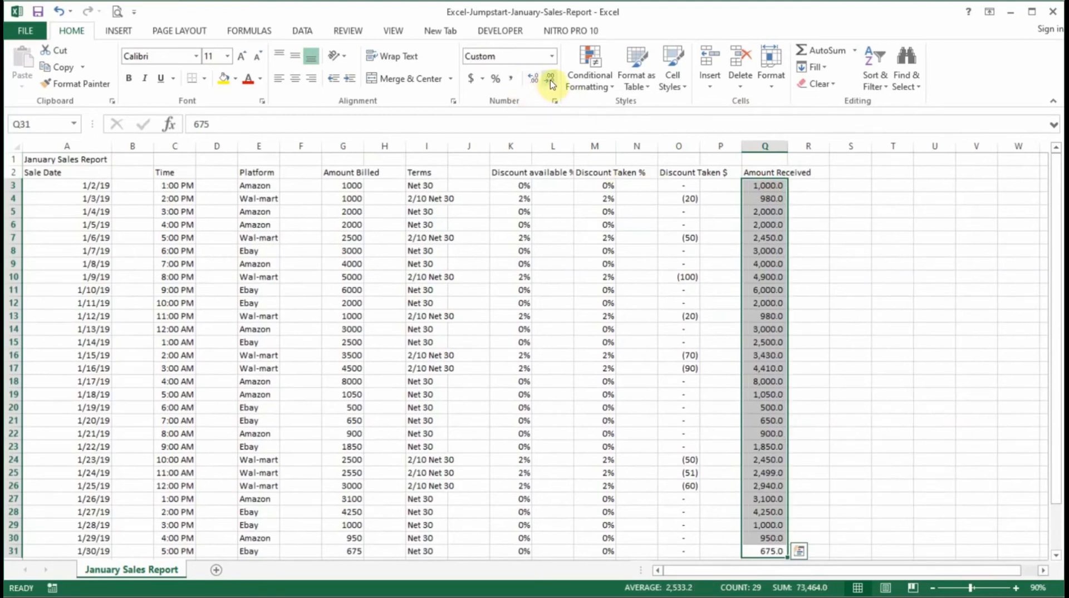
click(550, 81)
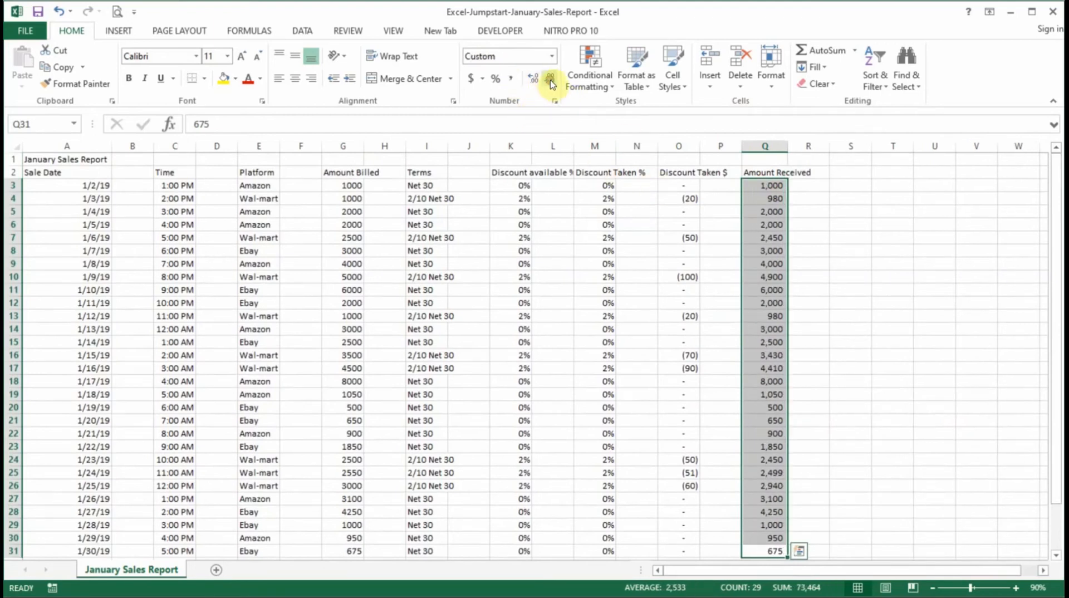
Apply the dollar Accounting Number Format to the Amount Received values in Q3:Q31 and reduce them to zero decimal places
click(472, 80)
click(549, 79)
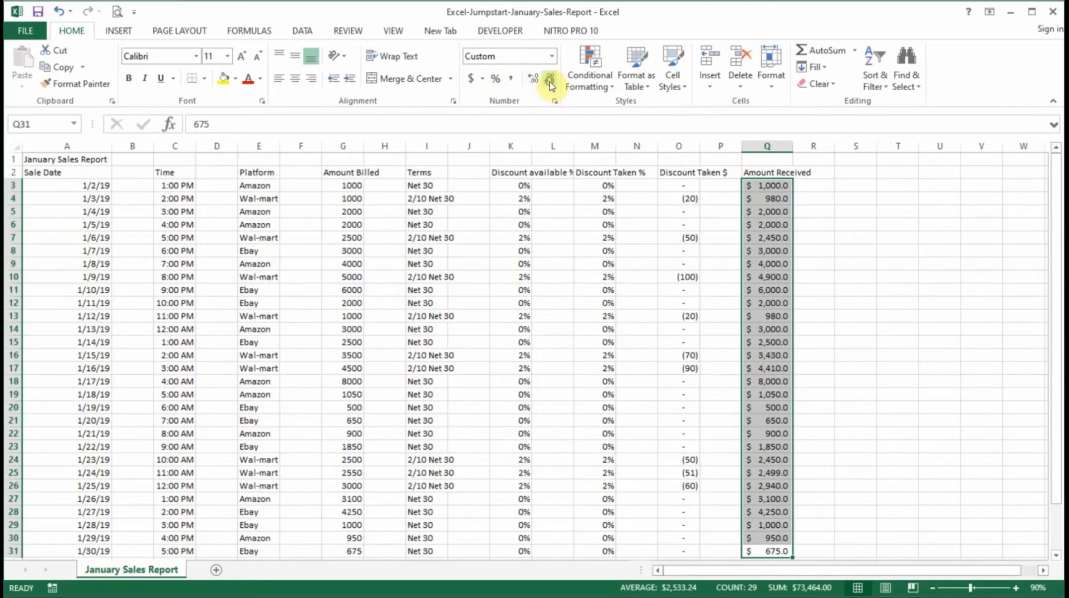
click(549, 78)
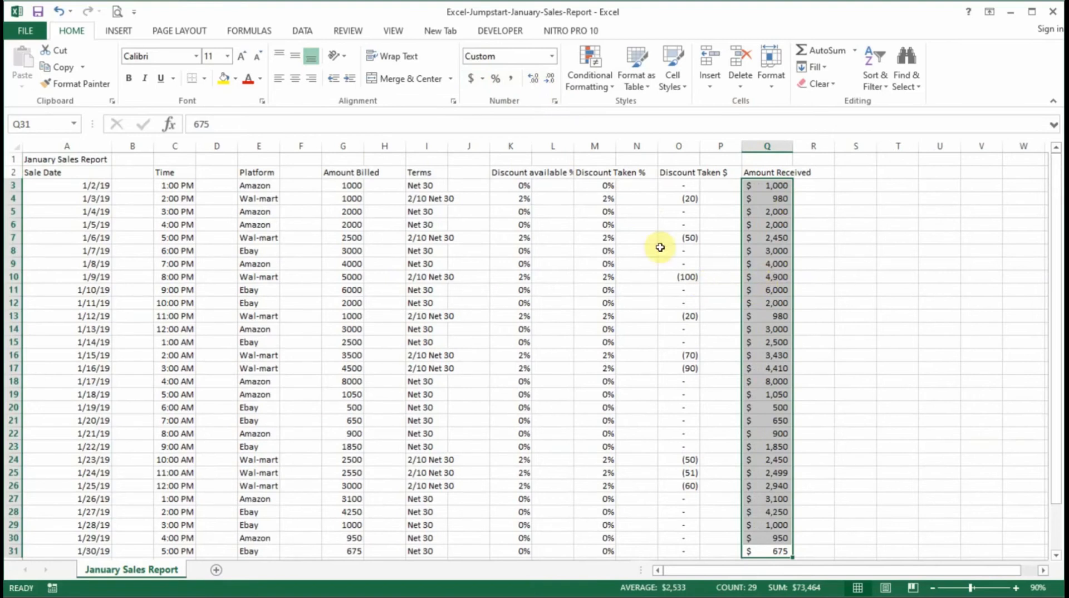
View the Percentage format's decimal places option for the Discount Taken % values in M3:M31 without changing anything
drag(603, 188, 595, 499)
right_click(595, 498)
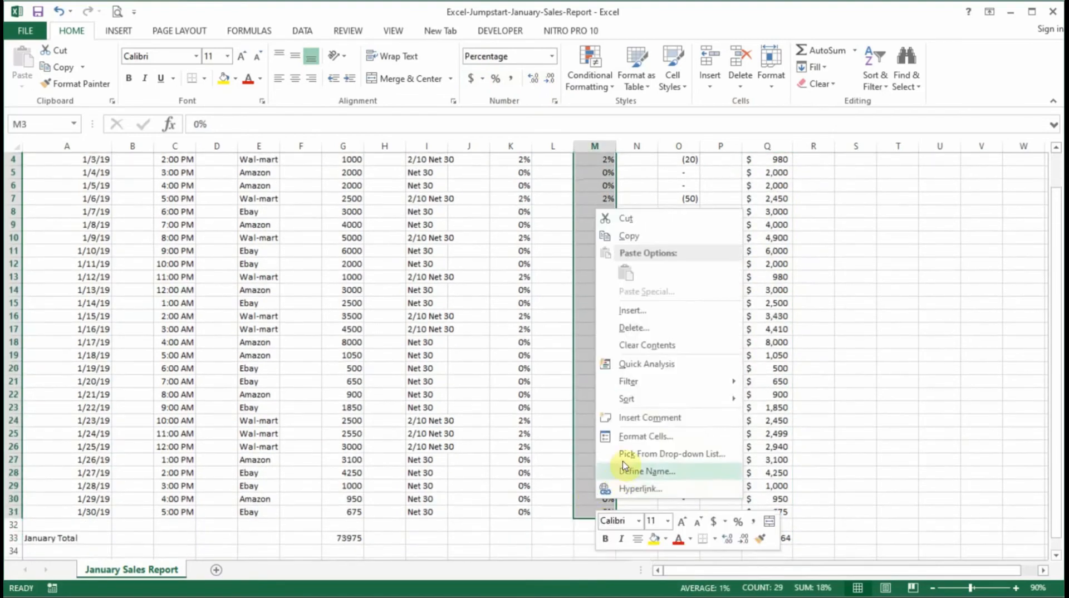
click(651, 437)
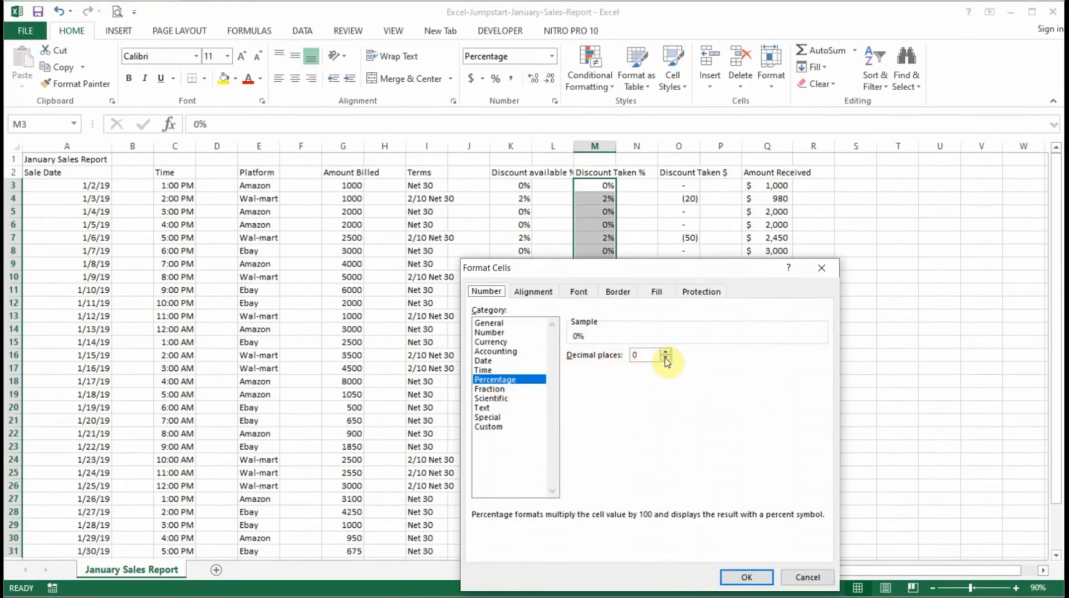
click(801, 579)
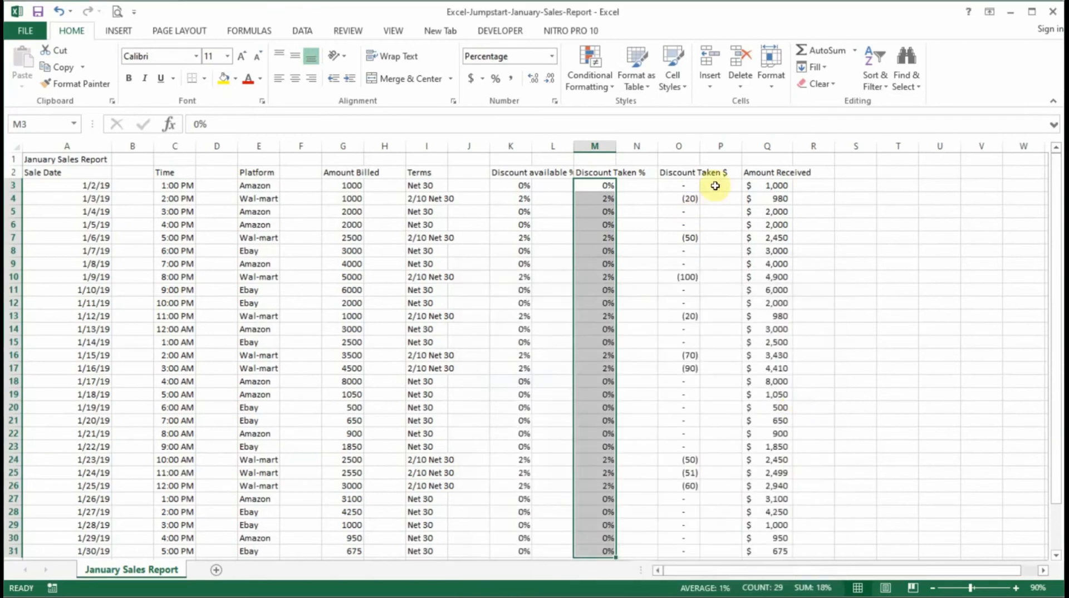
Format the Discount Taken $ values in O3:O31 as Accounting with 0 decimal places and no currency symbol
drag(680, 188, 680, 499)
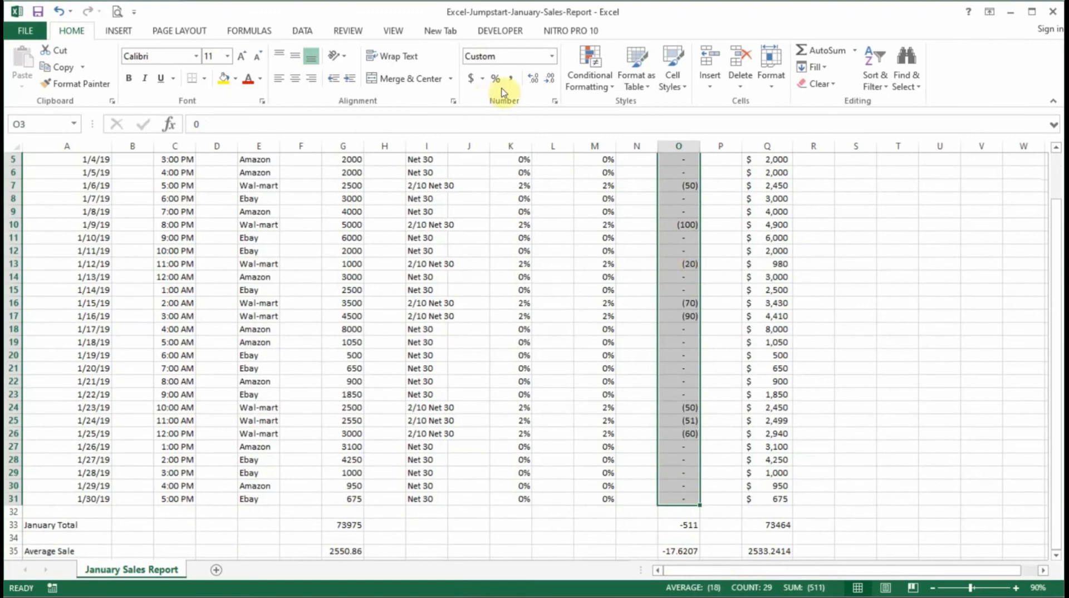
click(555, 101)
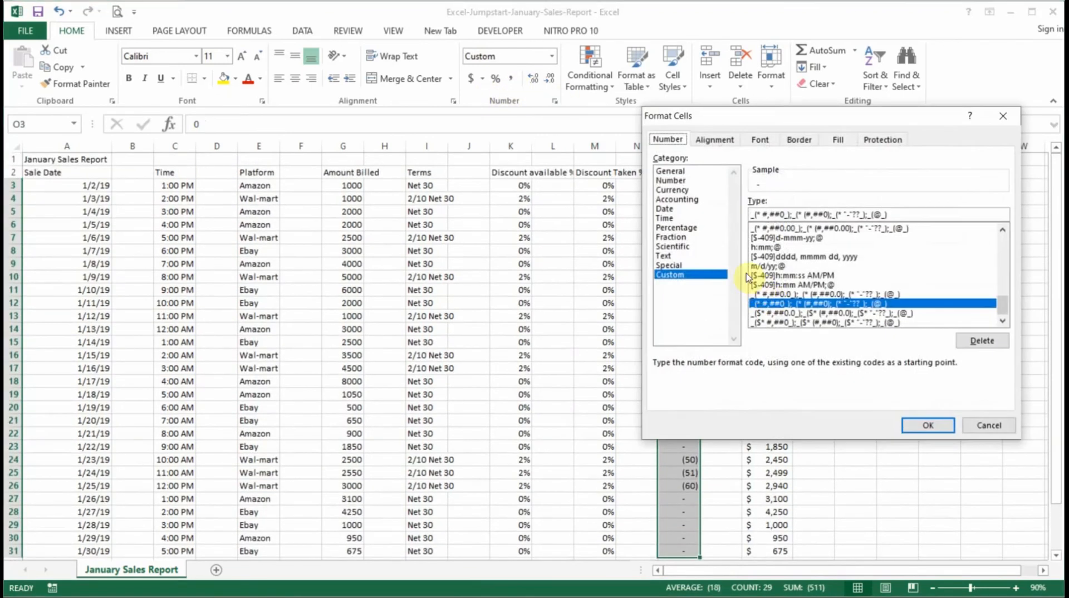
click(678, 199)
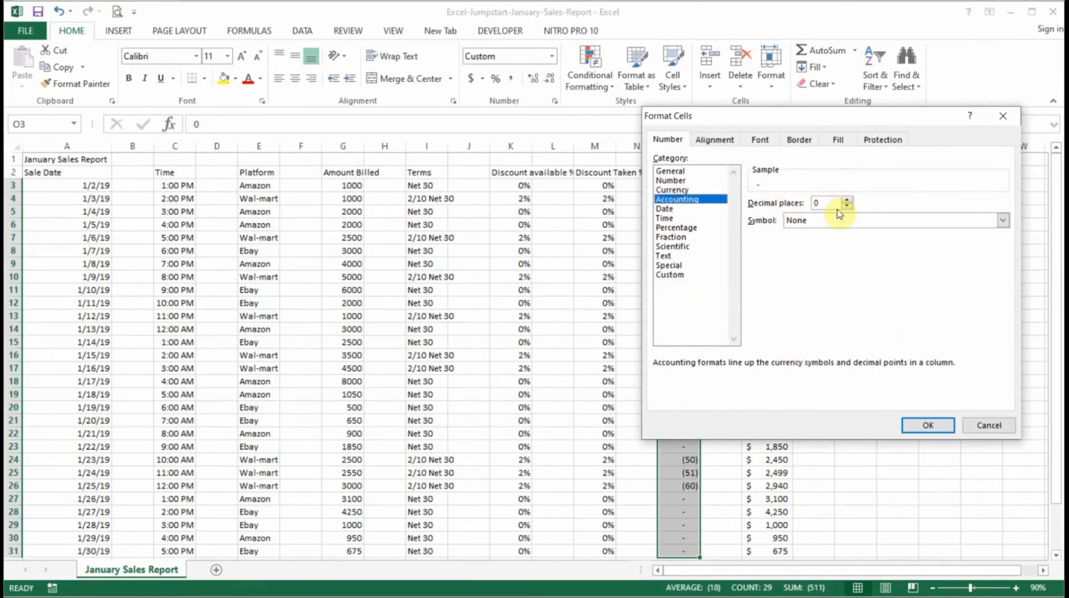
click(928, 425)
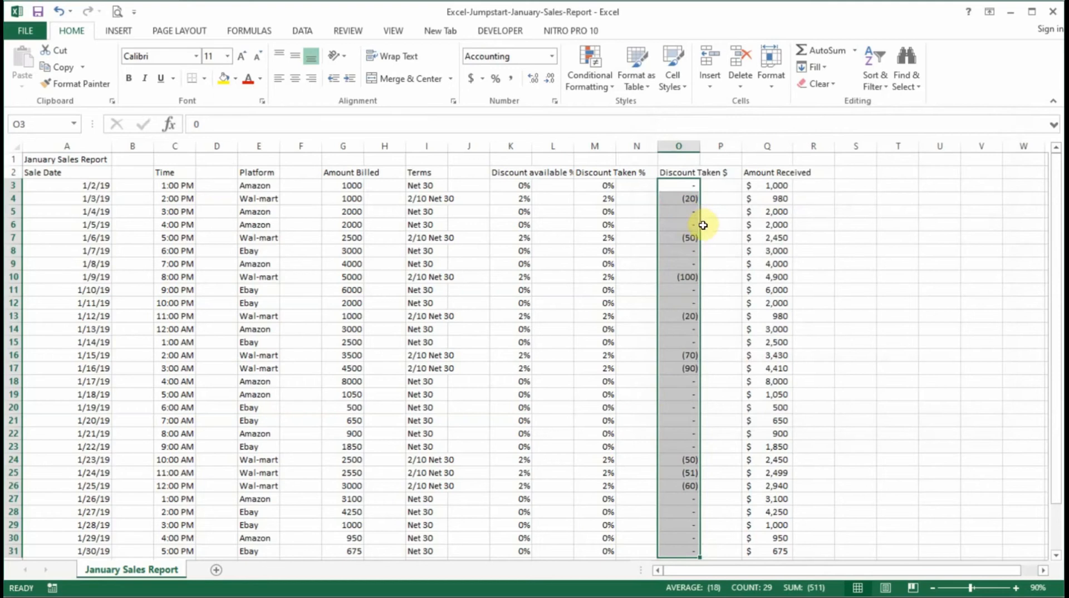
Format the Amount Received values in Q3:Q31 as Accounting with 0 decimal places and the $ symbol
drag(762, 182, 764, 511)
right_click(763, 510)
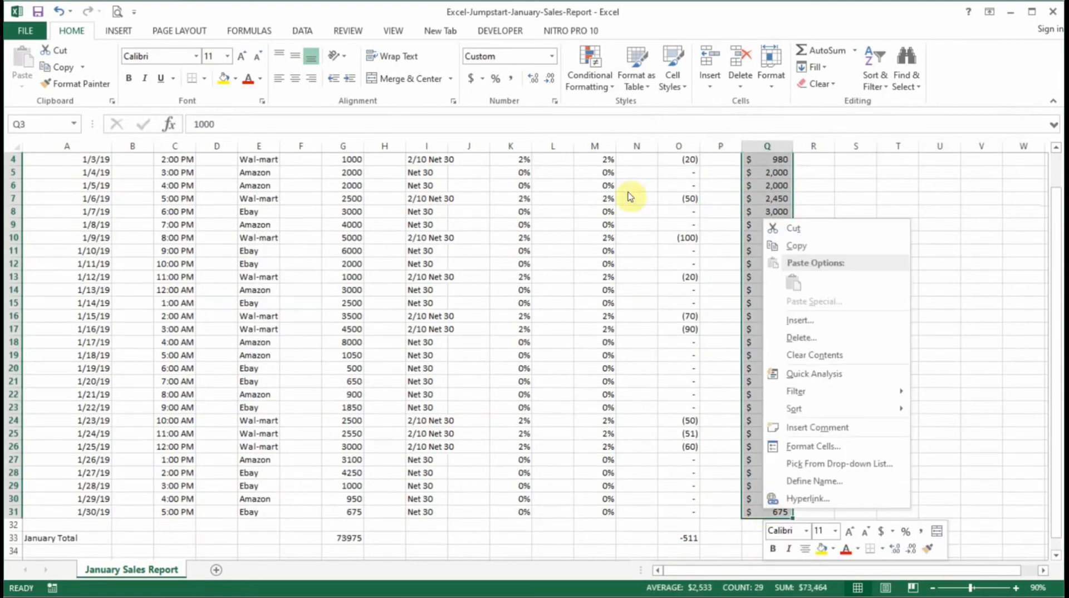
click(555, 100)
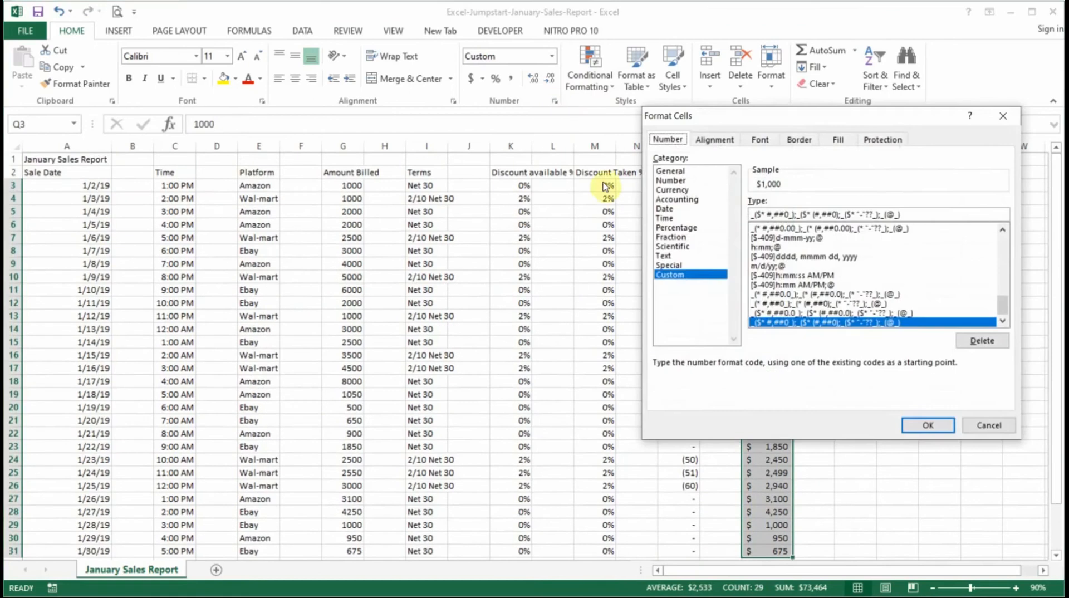
click(674, 200)
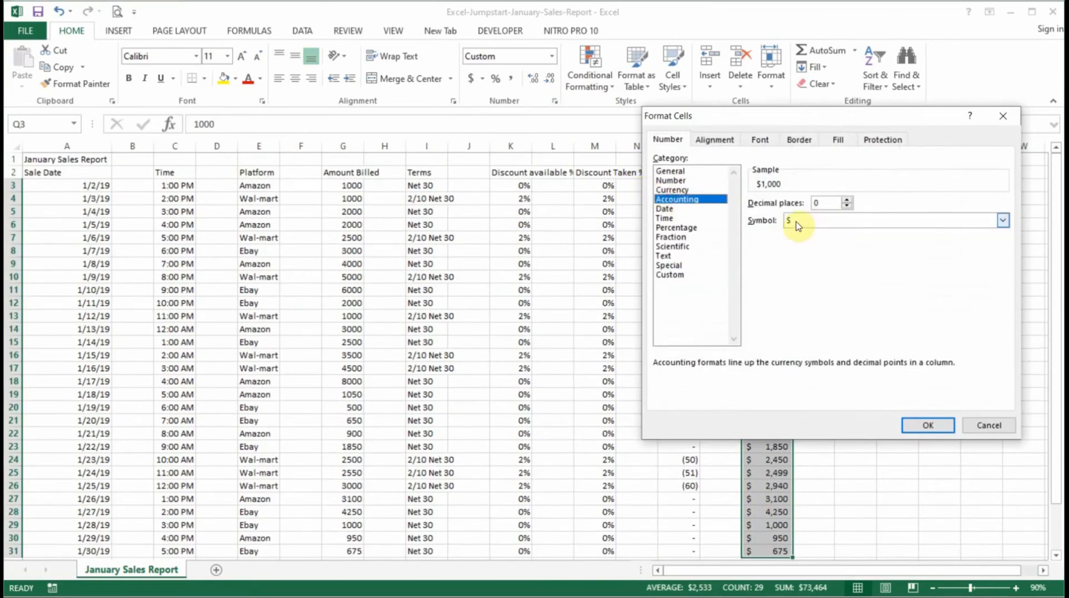
click(927, 426)
click(672, 399)
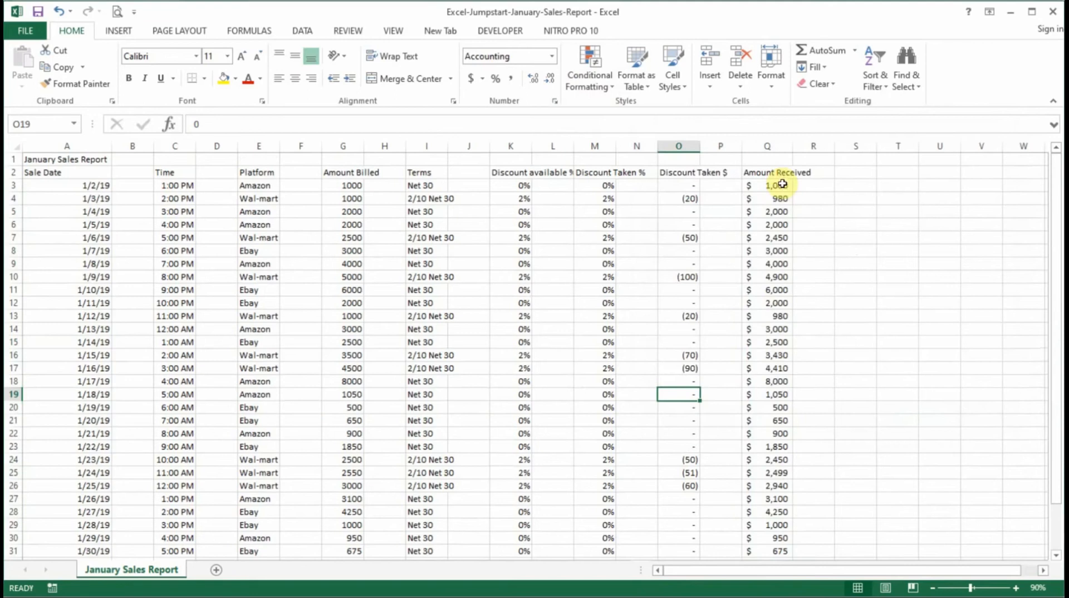
Increase the Amount Received values in Q3:Q31 to two decimal places
scroll(763, 278, down, 4)
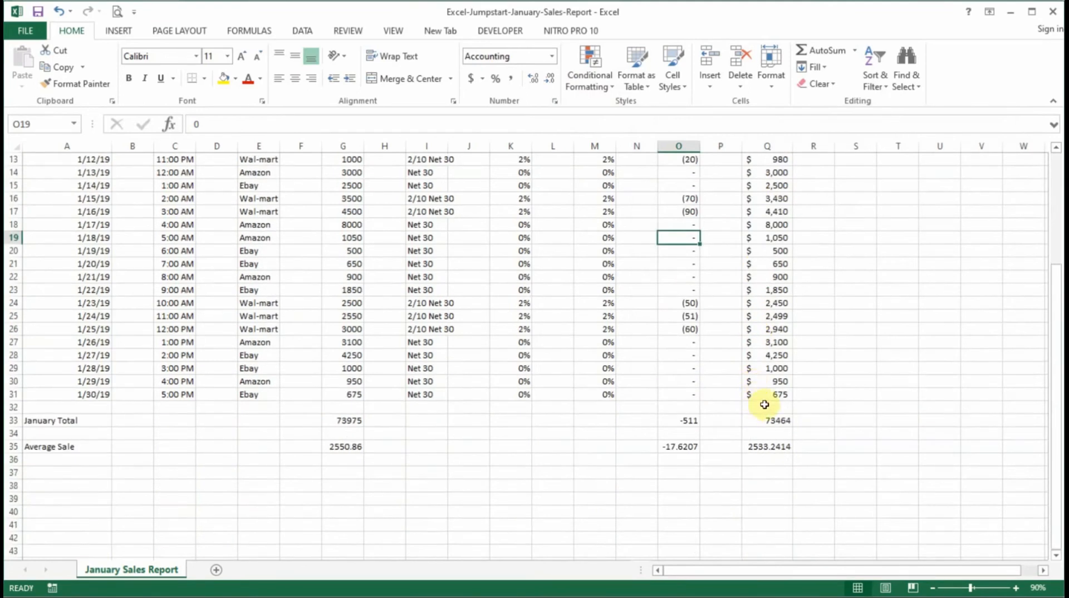
drag(769, 396, 768, 186)
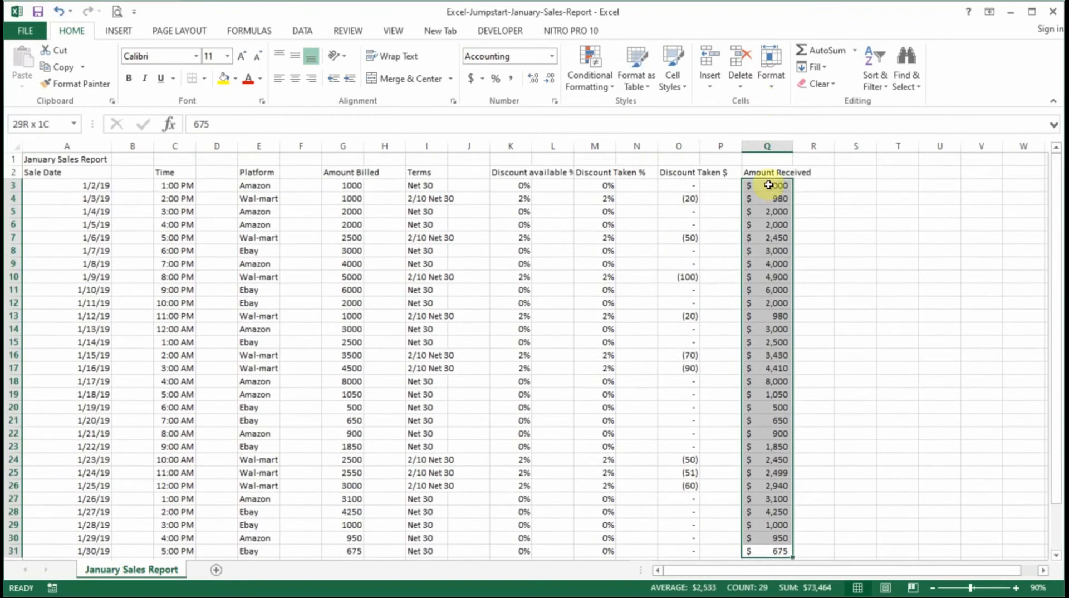
click(533, 79)
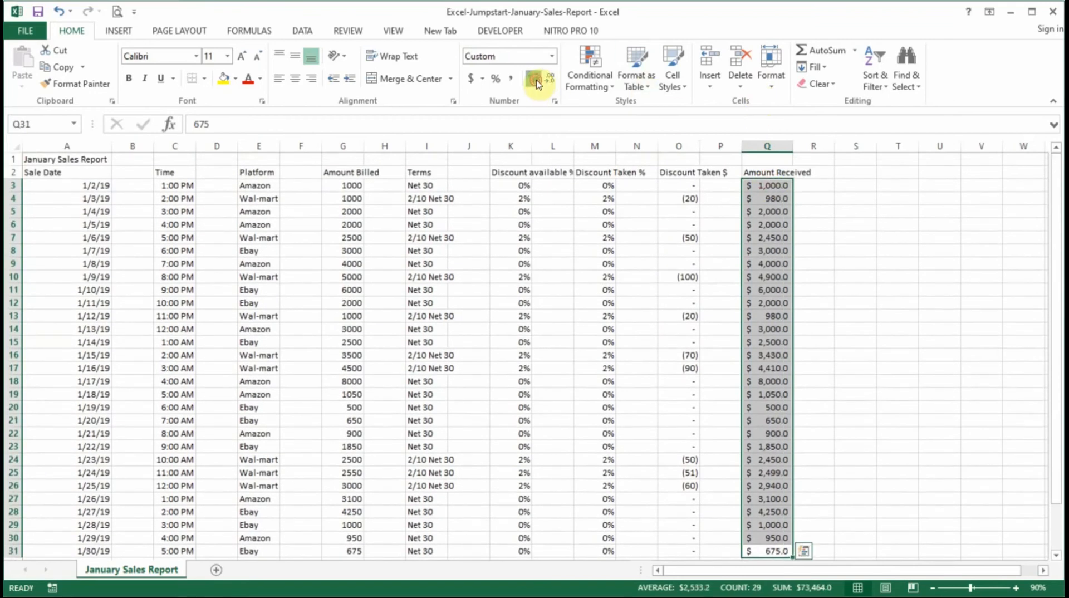
click(533, 78)
Apply Comma Style to the January Total and Average Sale figures in G33:Q35
scroll(726, 376, down, 5)
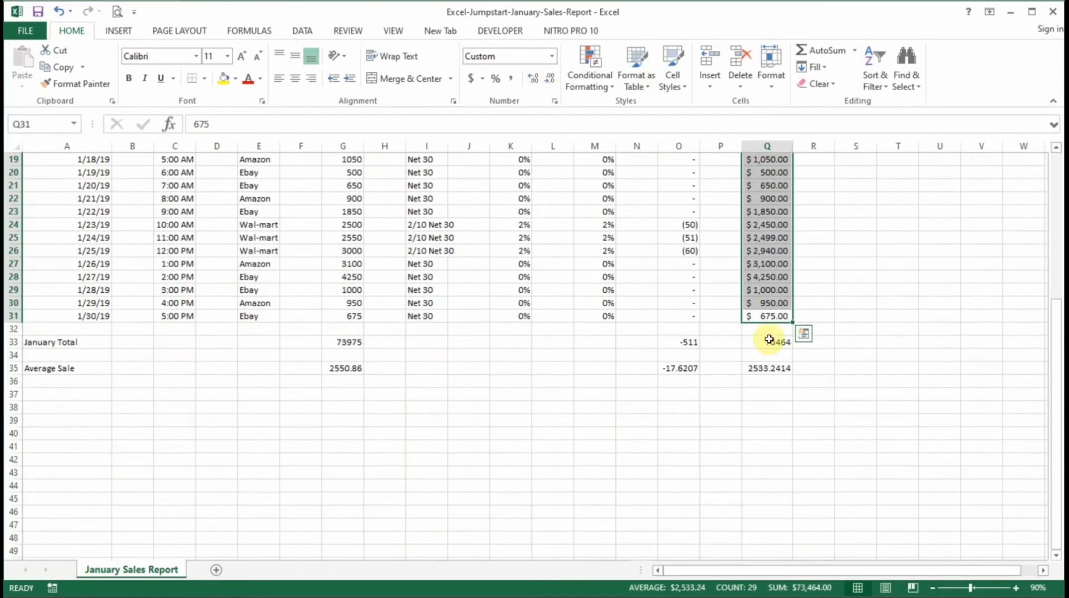
drag(767, 342, 332, 363)
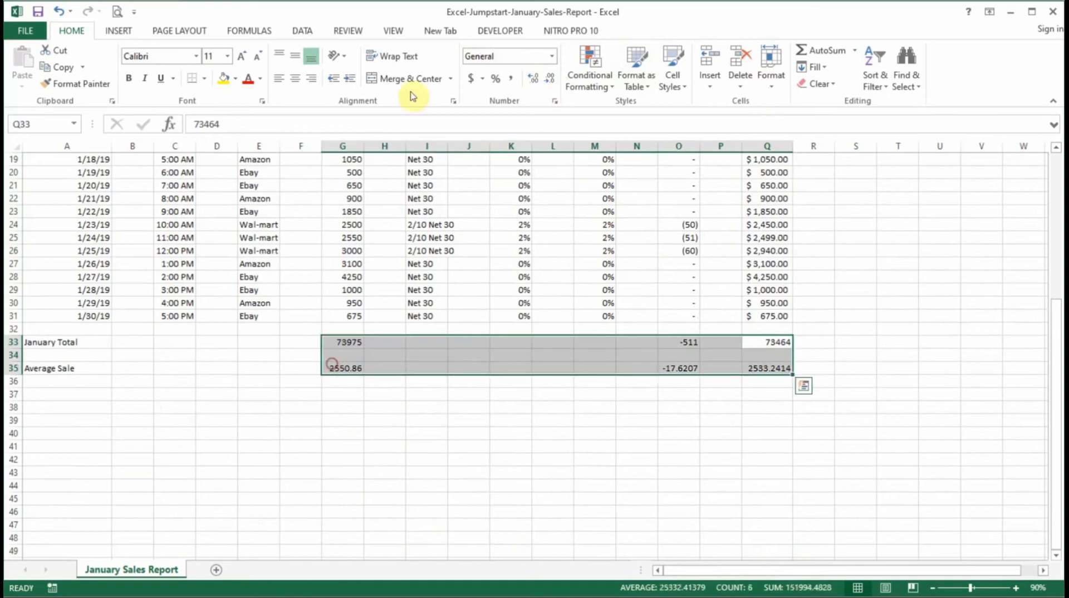
click(510, 78)
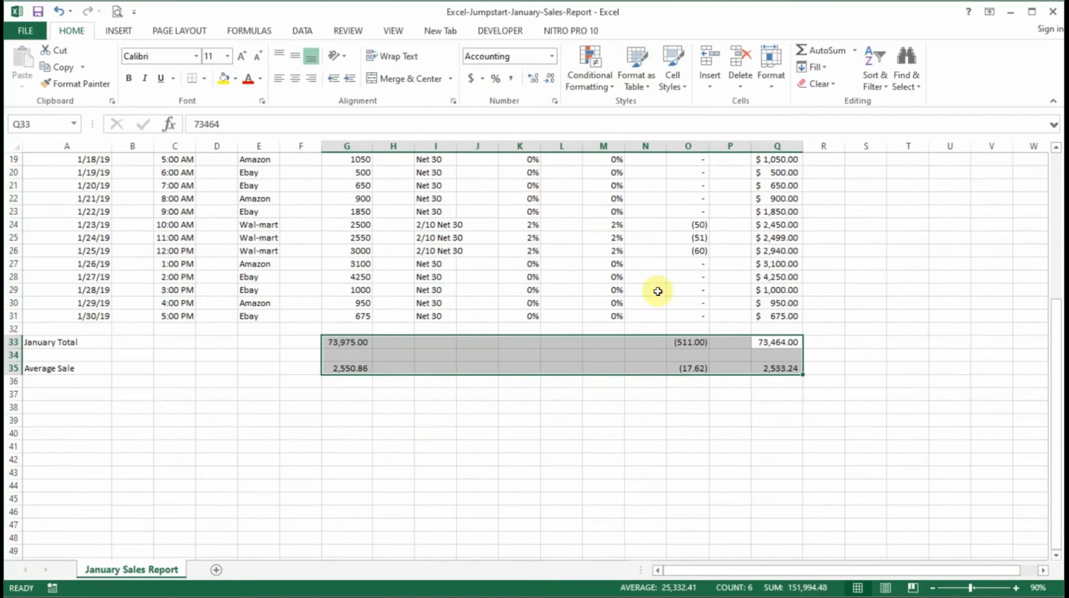
drag(751, 441, 759, 442)
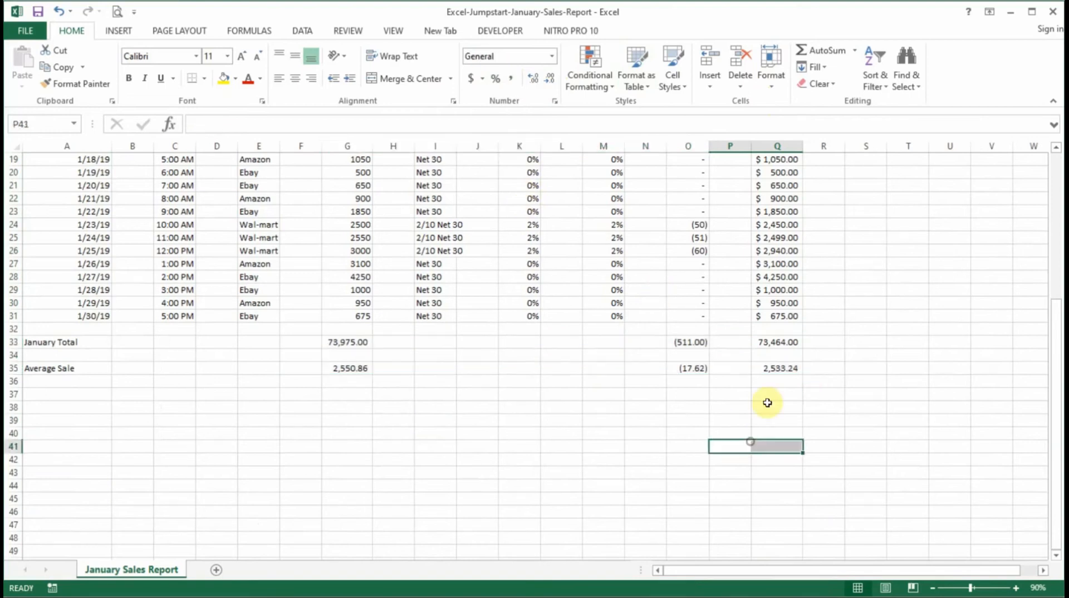
Copy the format of Q31 onto the January Total in Q33 with Format Painter and widen column Q to fit
click(785, 316)
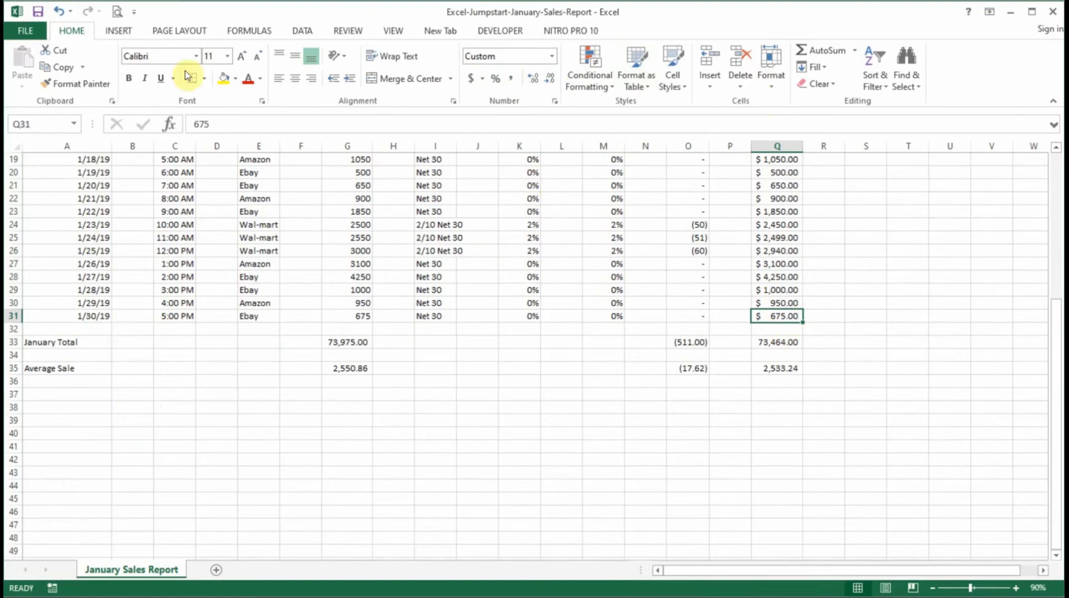
click(81, 86)
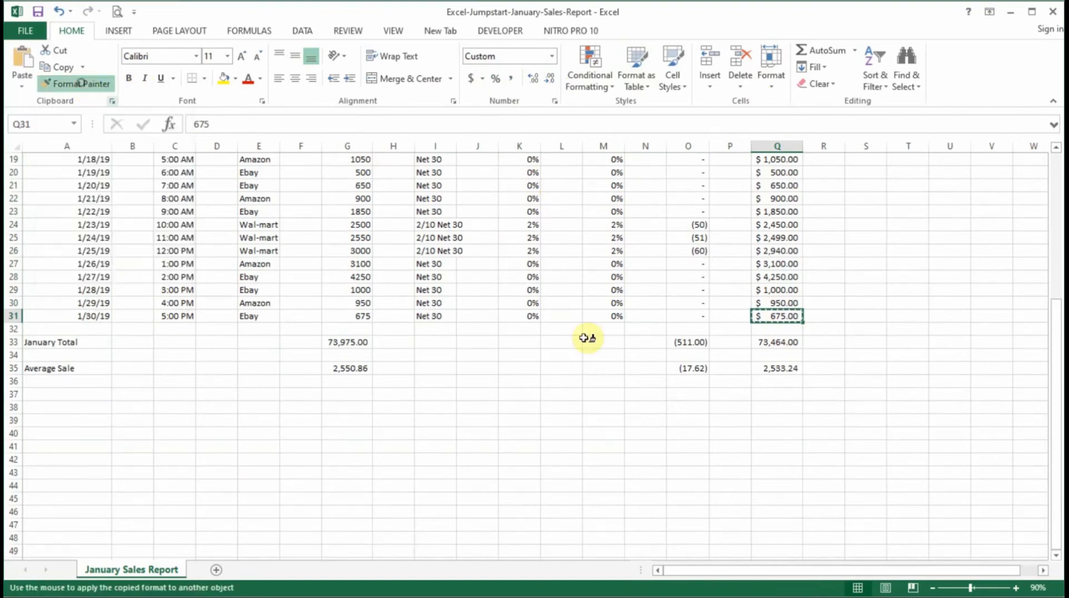
click(780, 342)
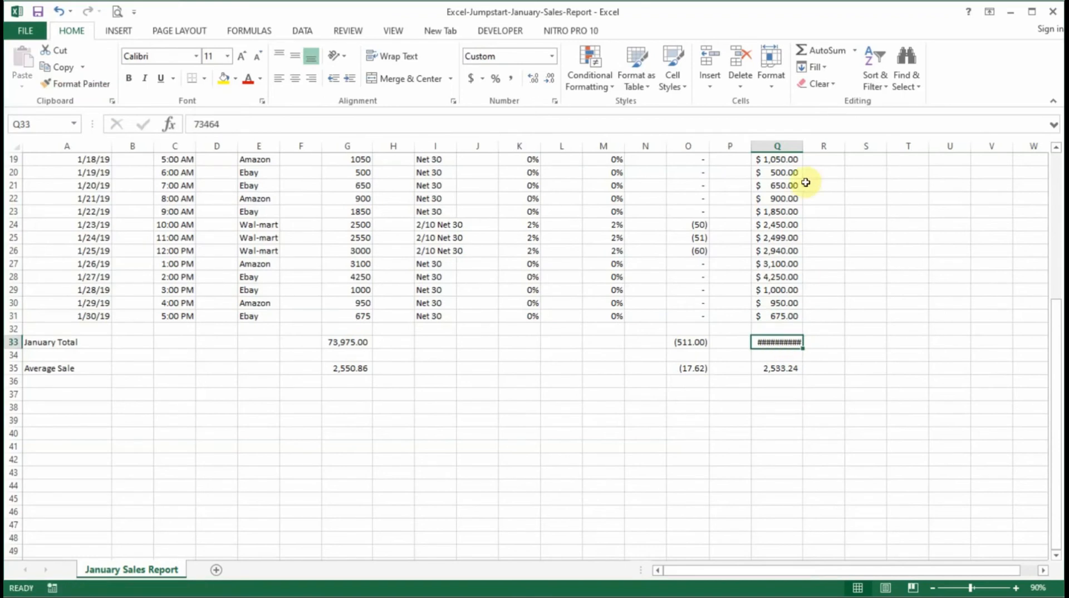
double_click(804, 145)
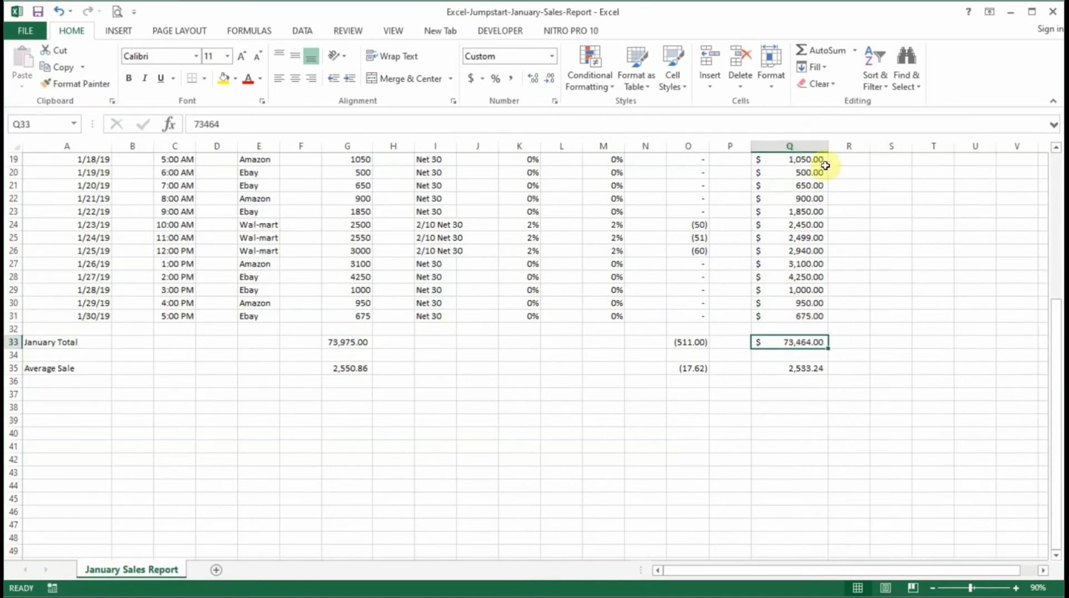
drag(827, 144, 818, 146)
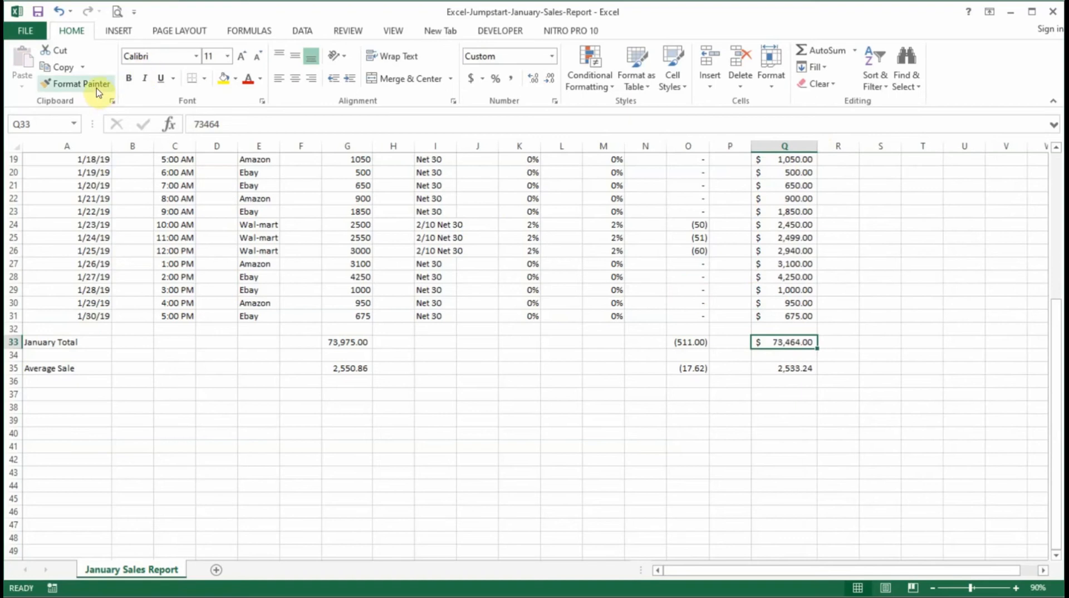
Keep Format Painter active on Q33's format and paint it onto the Average Sale in Q35, then Q33, Q29 and Q26
click(97, 89)
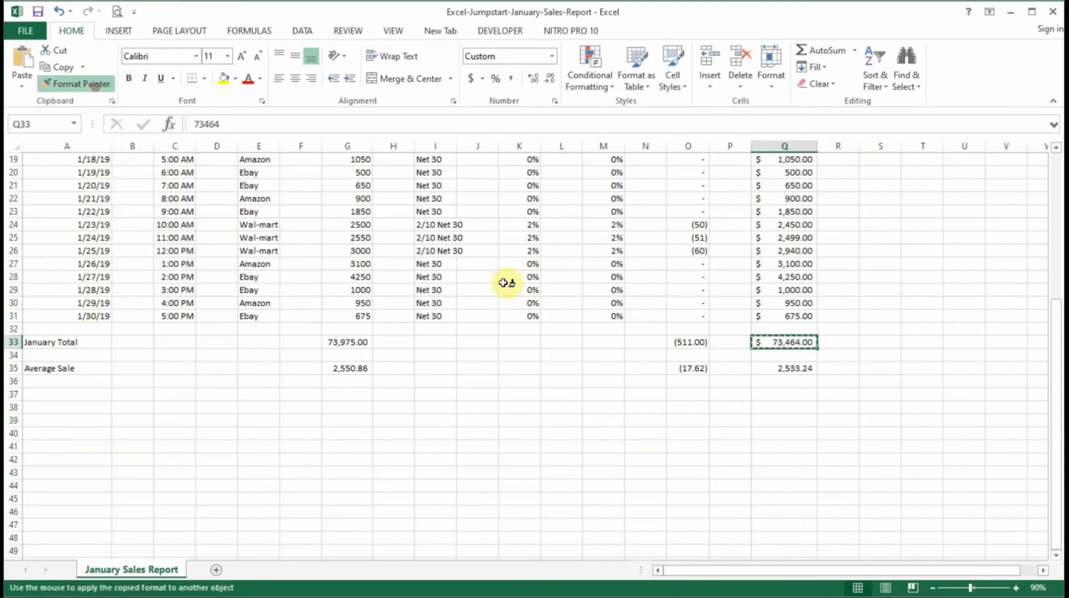
click(803, 369)
click(787, 342)
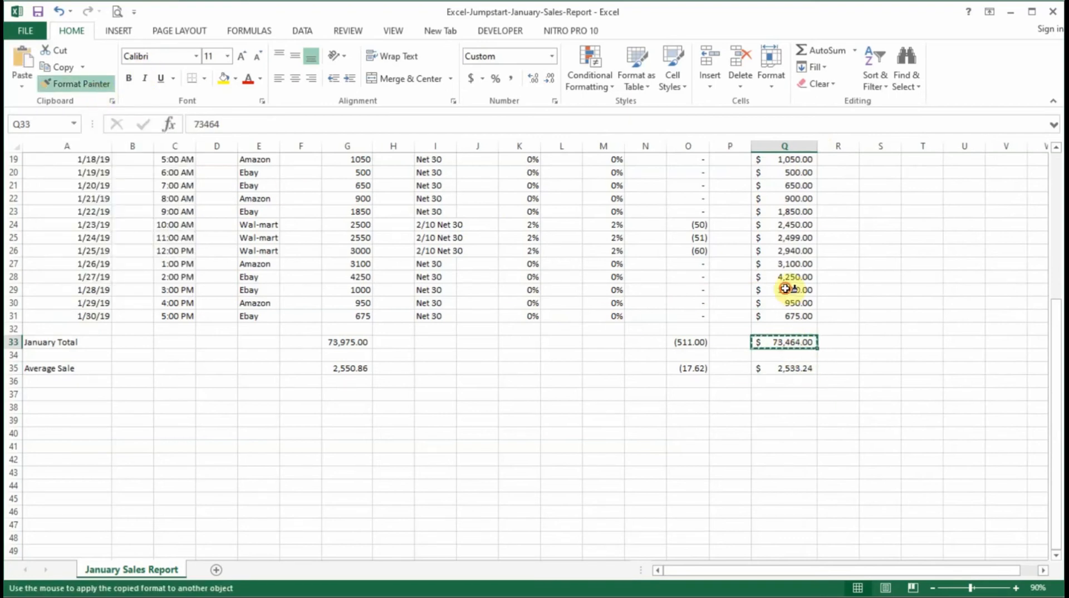
click(786, 288)
click(786, 251)
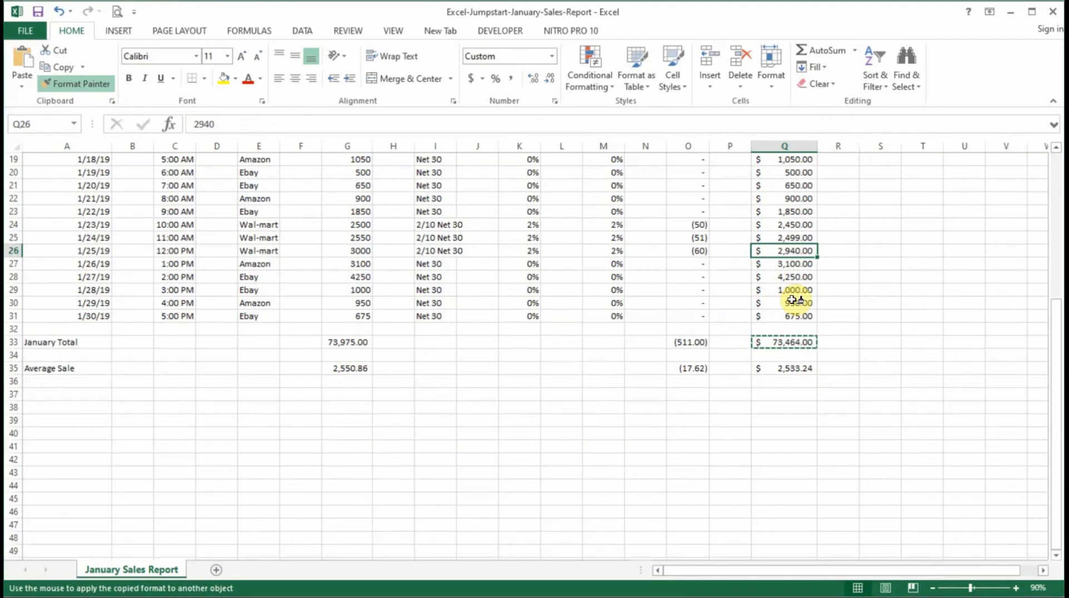
Paint the same copied format onto cell N35 and the January Sales Report title in A1
click(642, 368)
scroll(638, 369, up, 6)
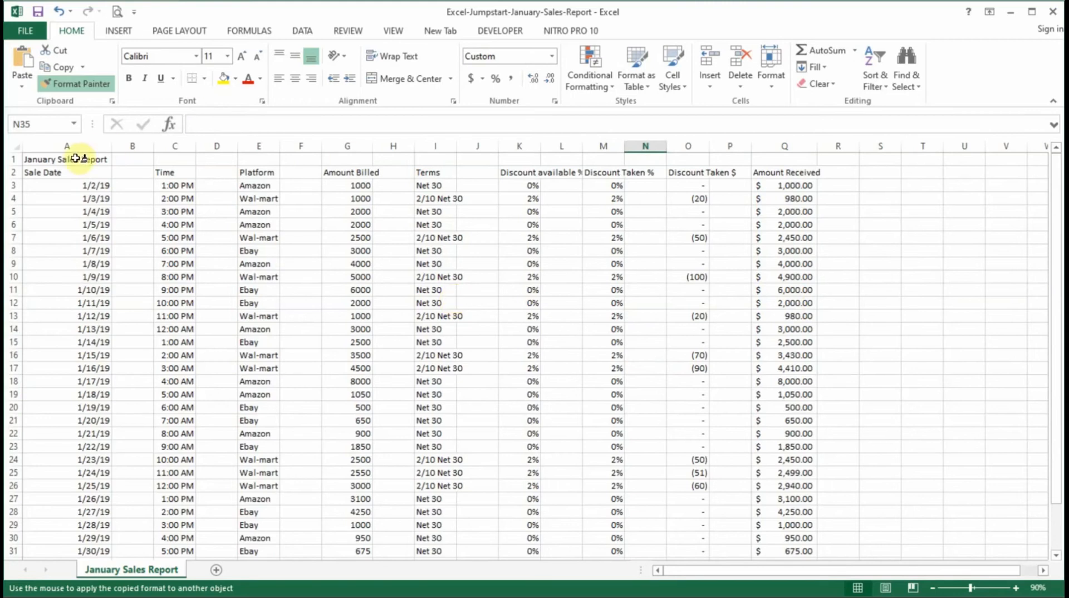
click(75, 158)
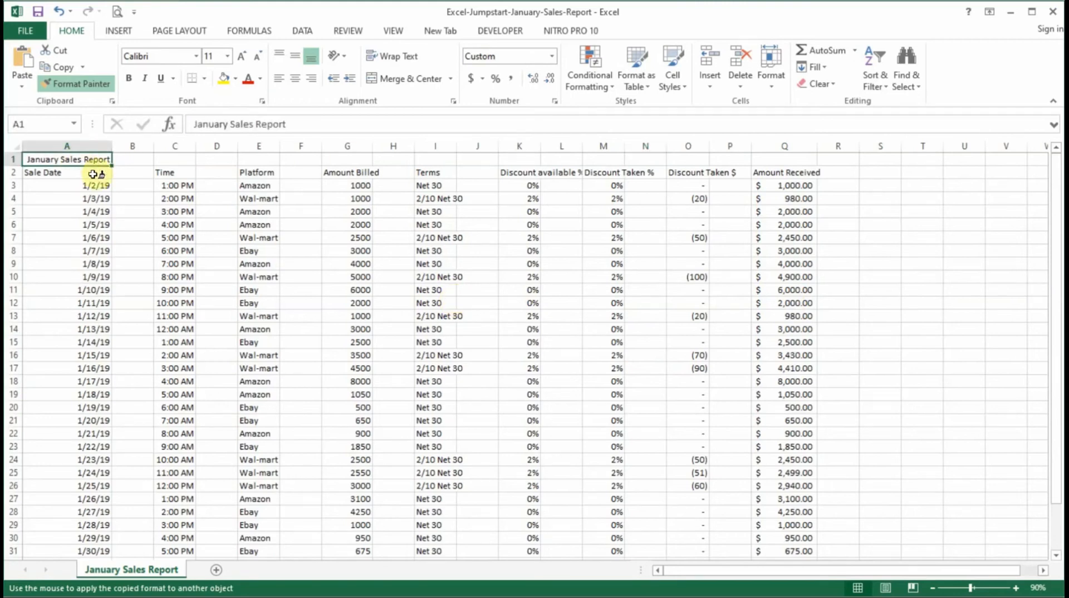
Undo the format painted onto the January Sales Report title in A1
click(57, 11)
click(215, 185)
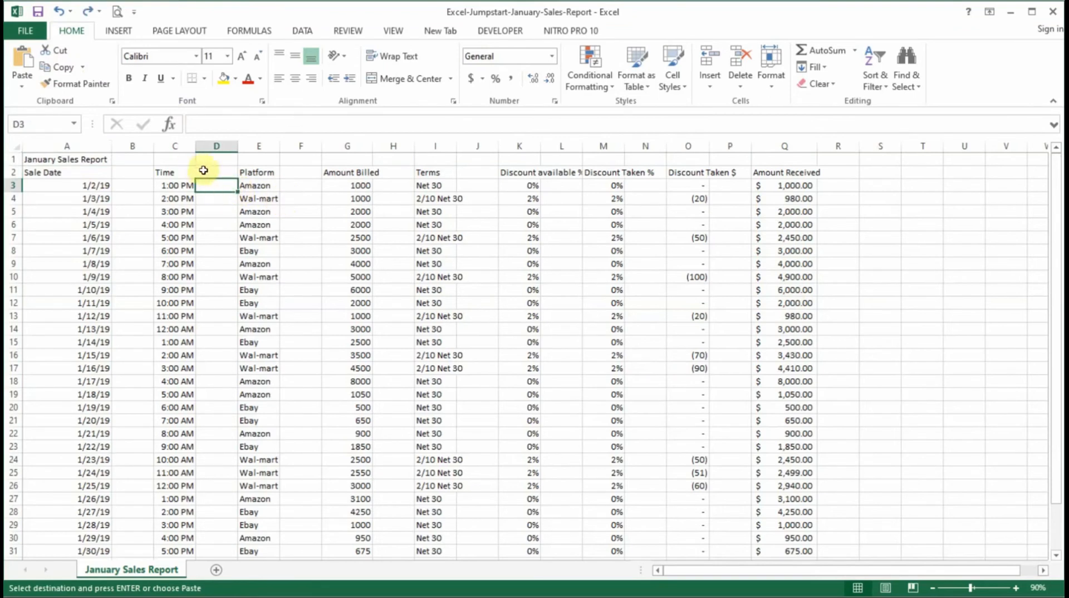
click(78, 83)
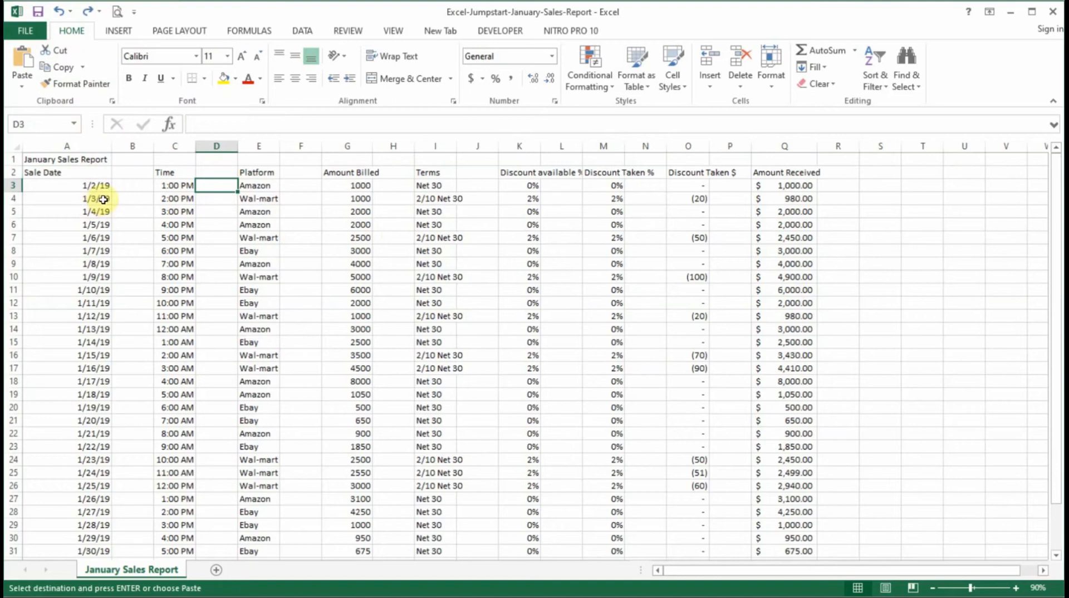
Merge and center the January Sales Report title across A1:Q1
click(49, 160)
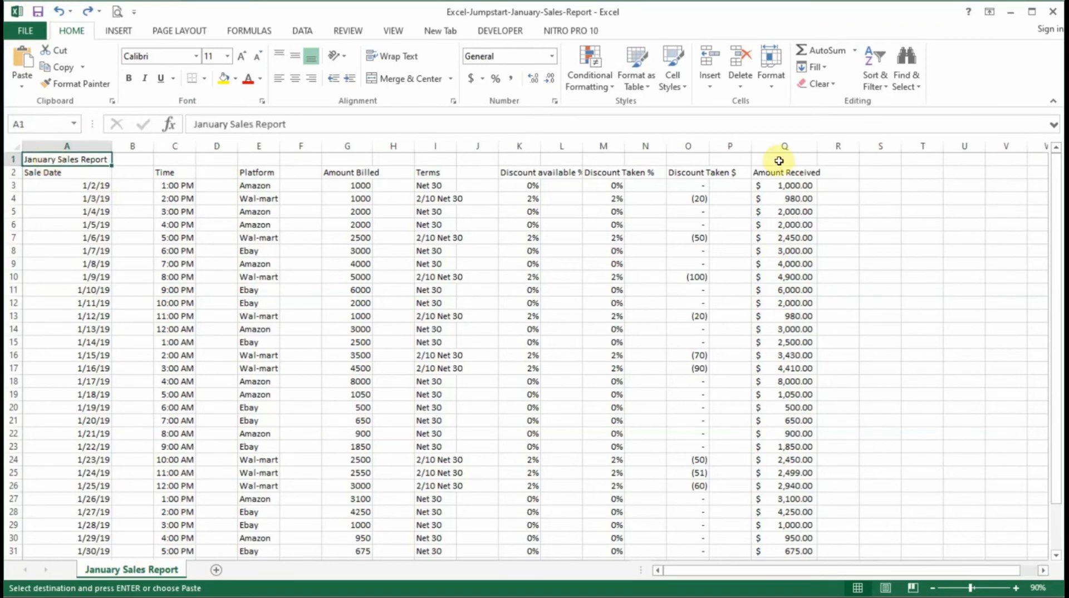
mouse_move(779, 161)
mouse_down()
mouse_move(77, 153)
mouse_move(776, 160)
mouse_up()
click(106, 237)
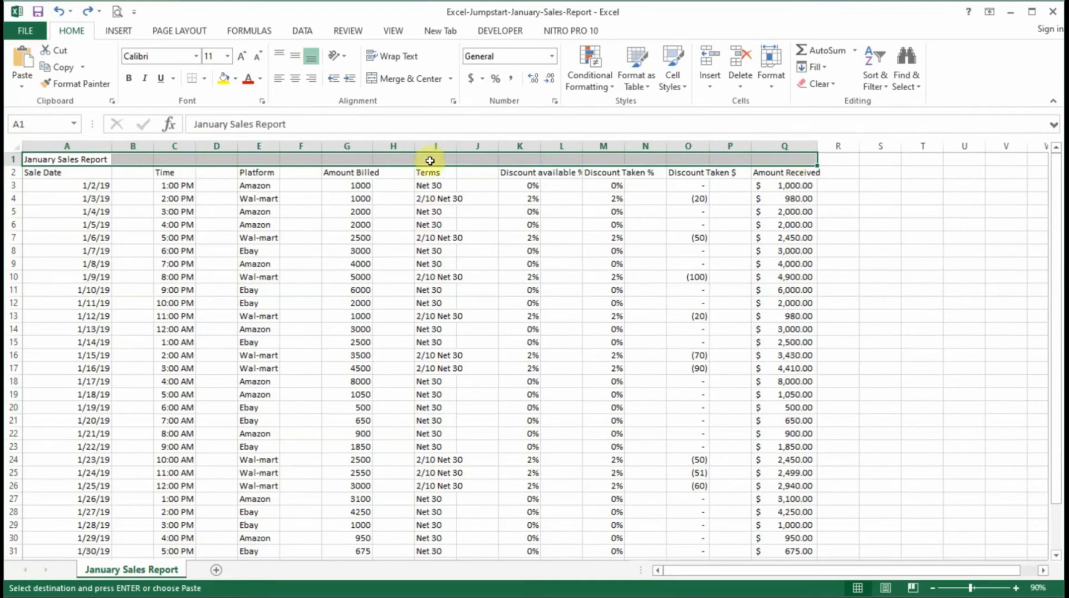
click(410, 79)
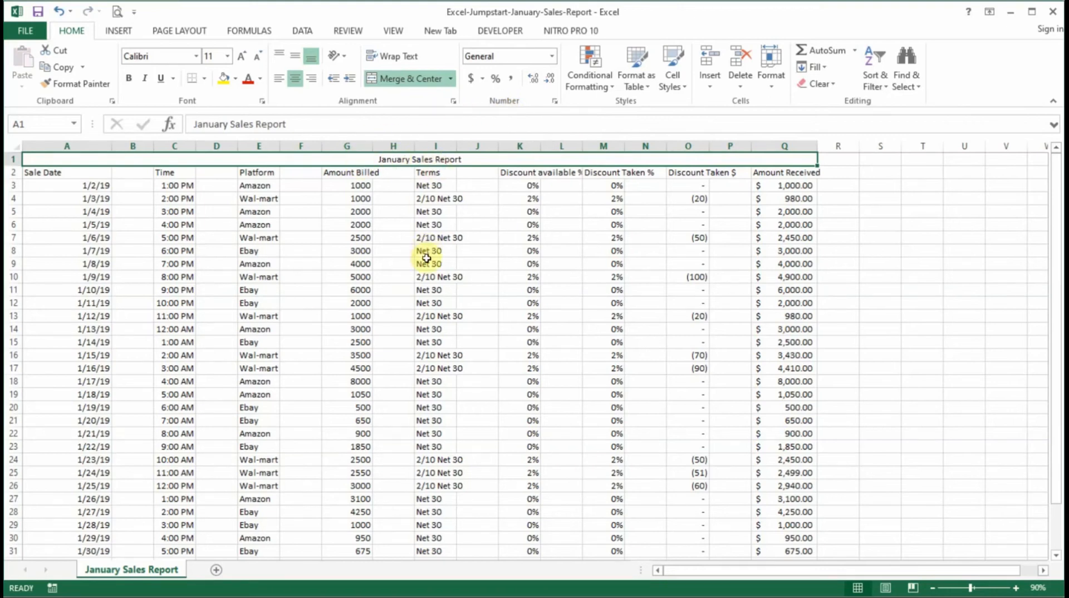
click(445, 262)
Center the nine column headings in row 2, from Sale Date to Amount Received, leaving out the blank spacer cells
click(97, 177)
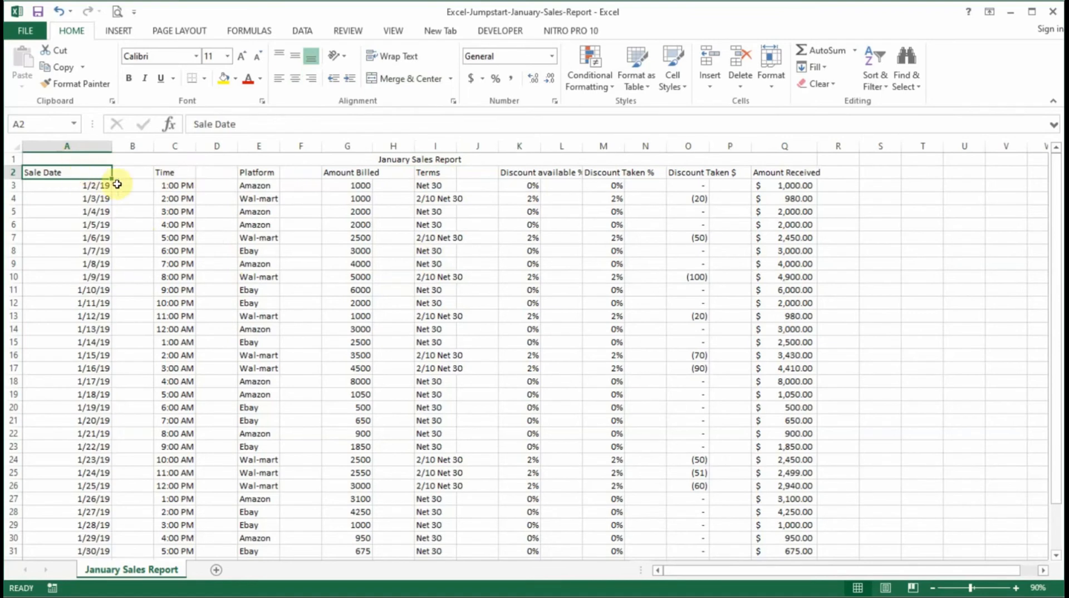
ctrl+click(184, 172)
ctrl+click(255, 172)
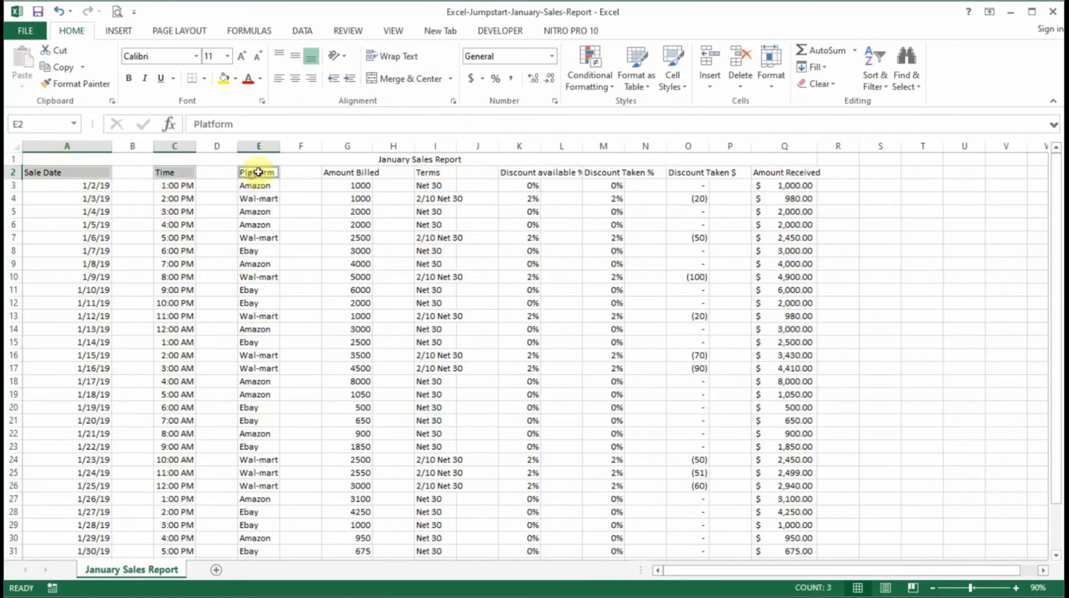
ctrl+click(338, 173)
ctrl+click(430, 173)
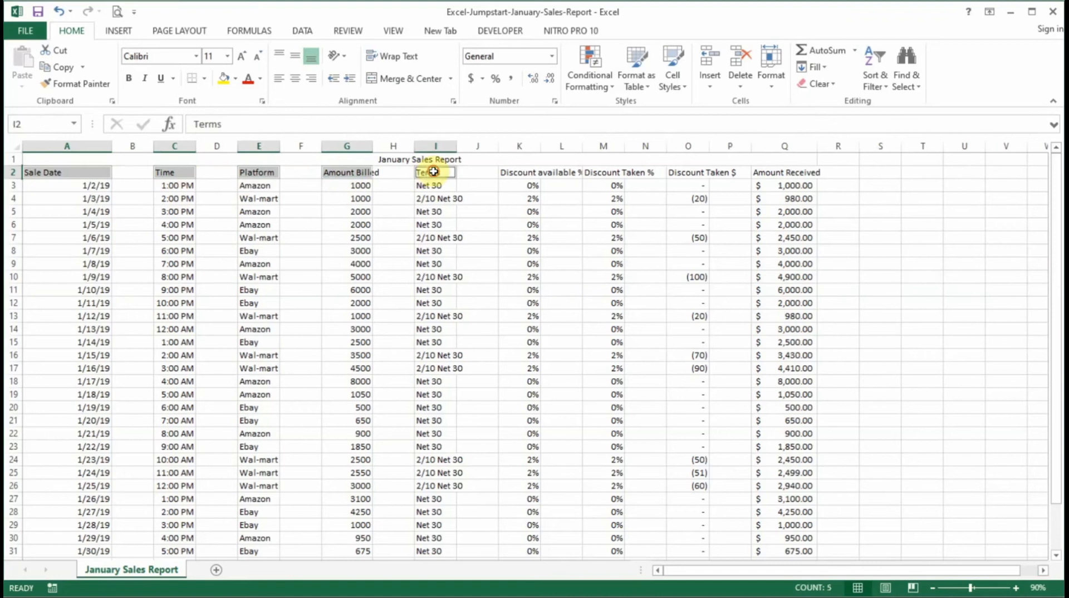
ctrl+click(523, 170)
ctrl+click(613, 170)
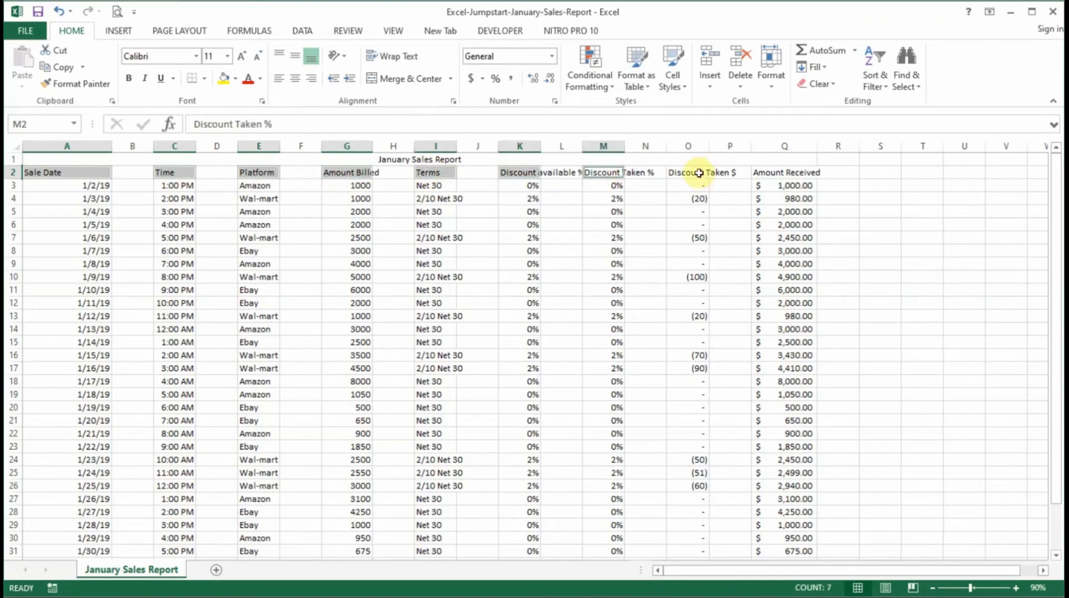
ctrl+click(697, 172)
ctrl+click(777, 173)
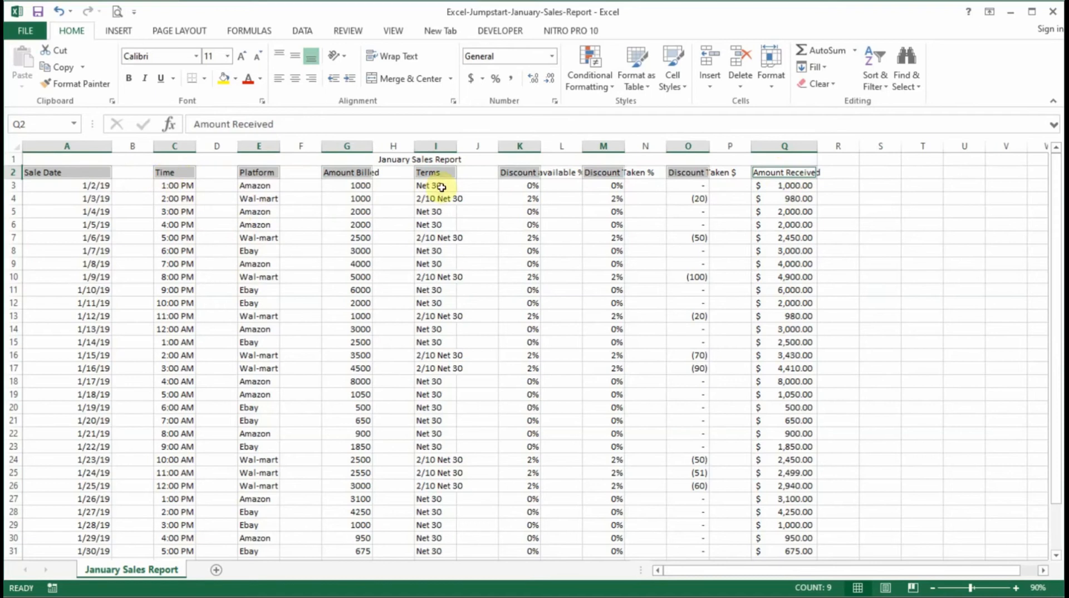
click(296, 84)
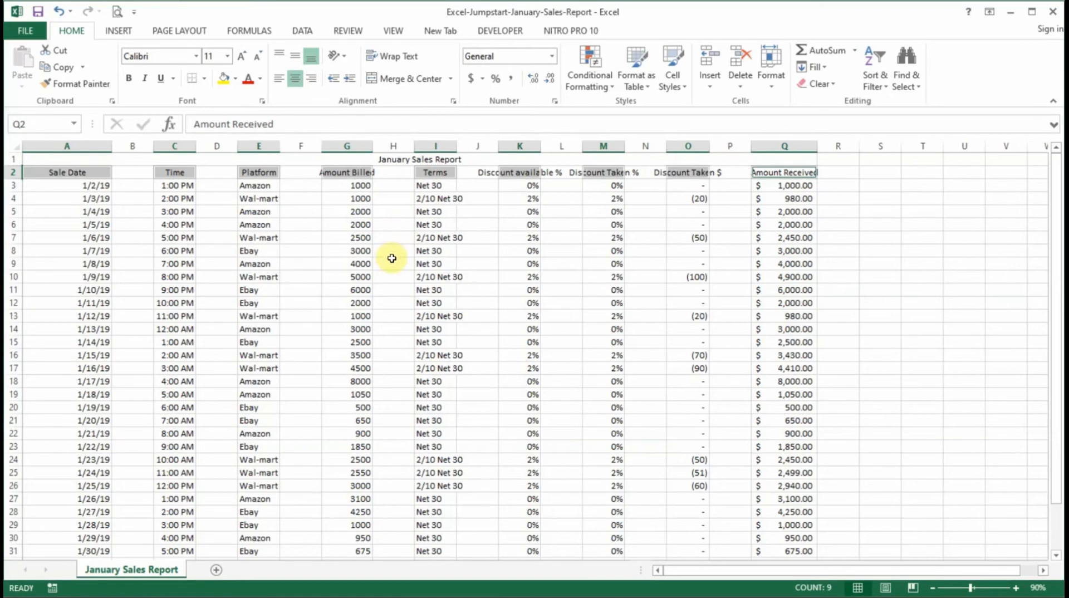
Apply Wrap Text to all nine column headings in row 2, from Sale Date to Amount Received
click(511, 184)
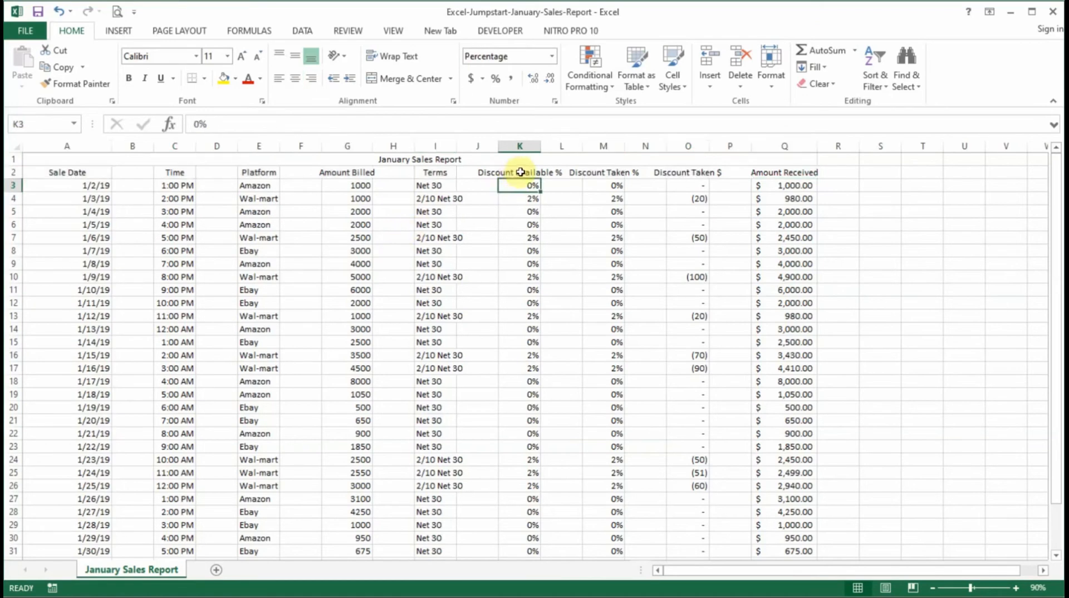
click(520, 172)
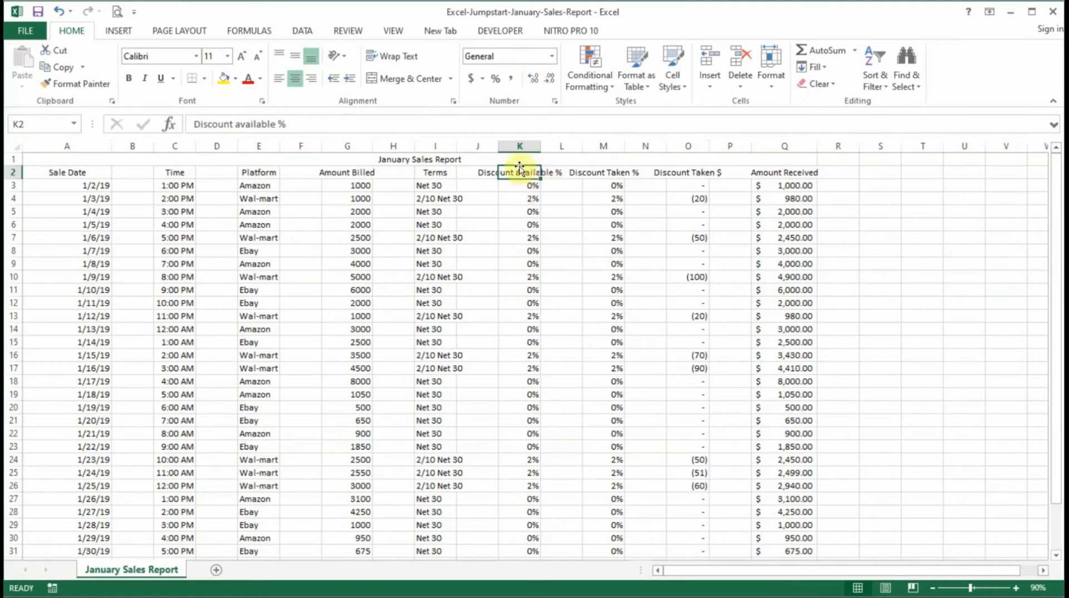
click(82, 173)
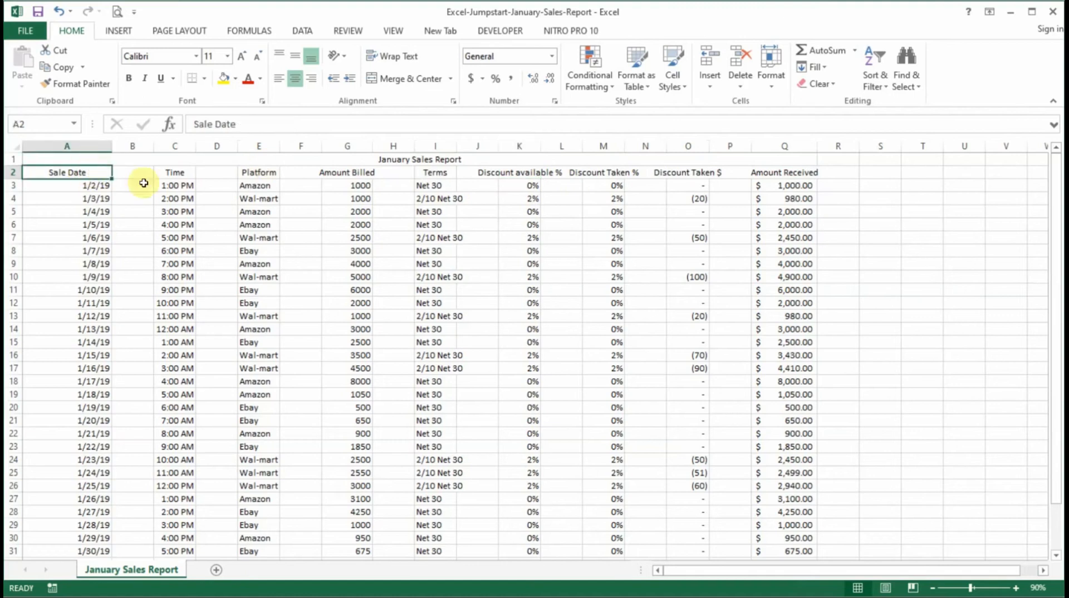
ctrl+click(255, 173)
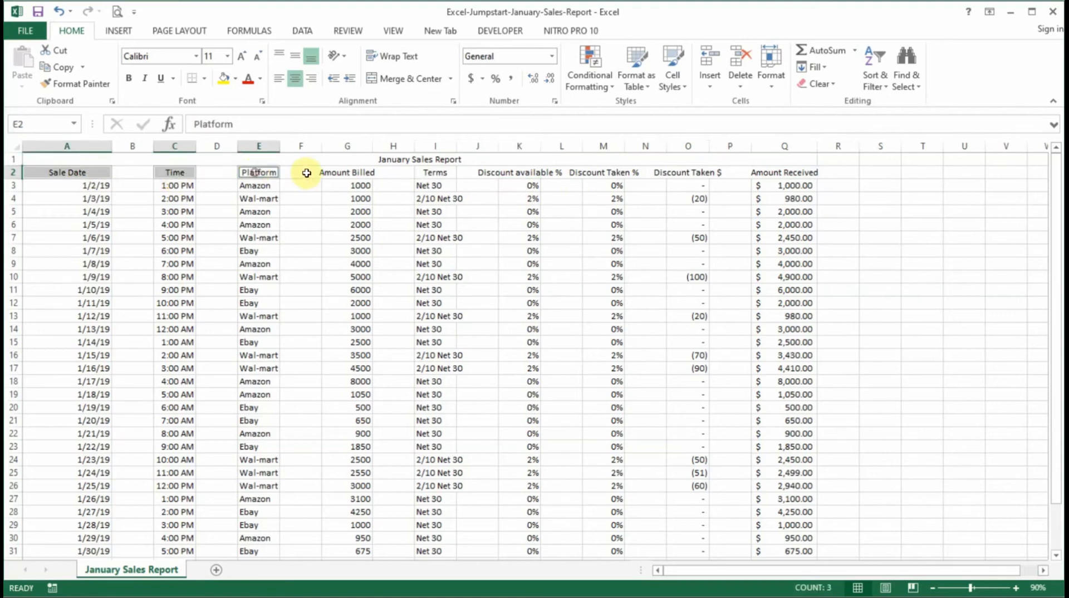
ctrl+click(332, 172)
ctrl+click(439, 171)
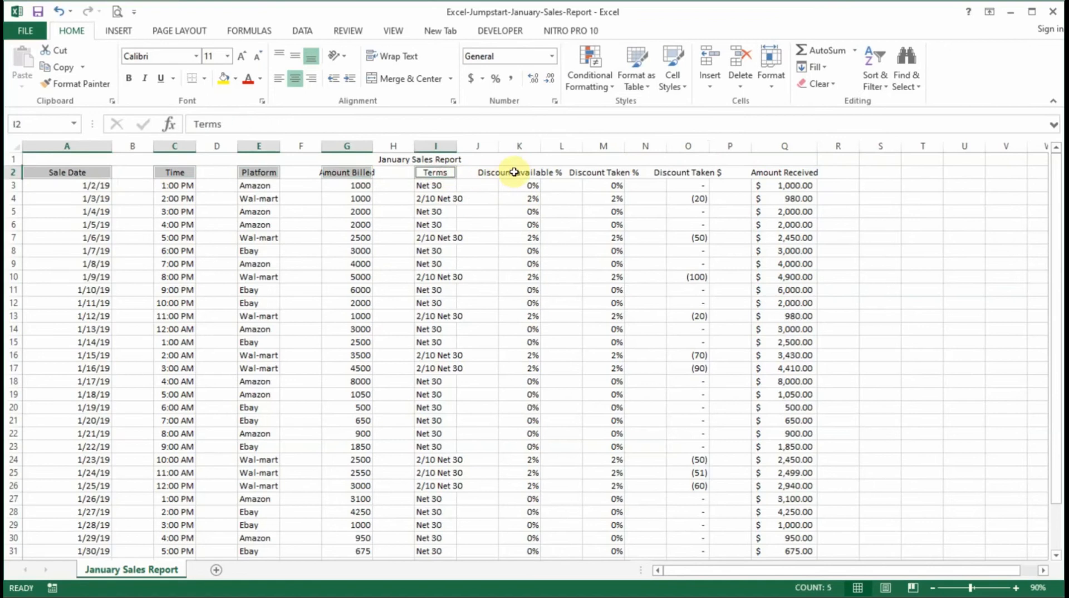
ctrl+click(515, 172)
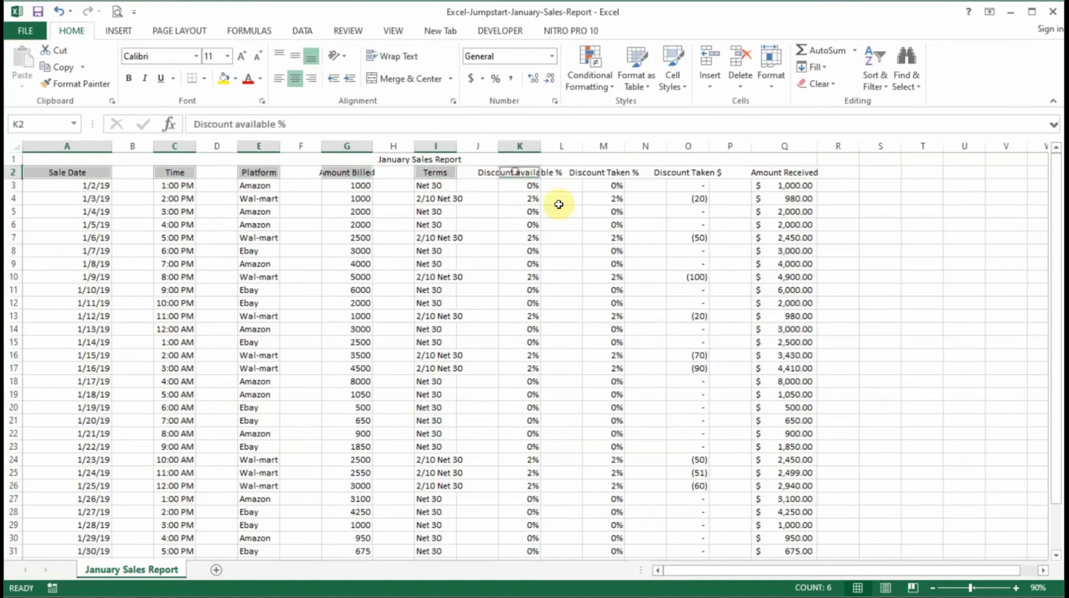
ctrl+click(609, 172)
ctrl+click(687, 172)
ctrl+click(779, 172)
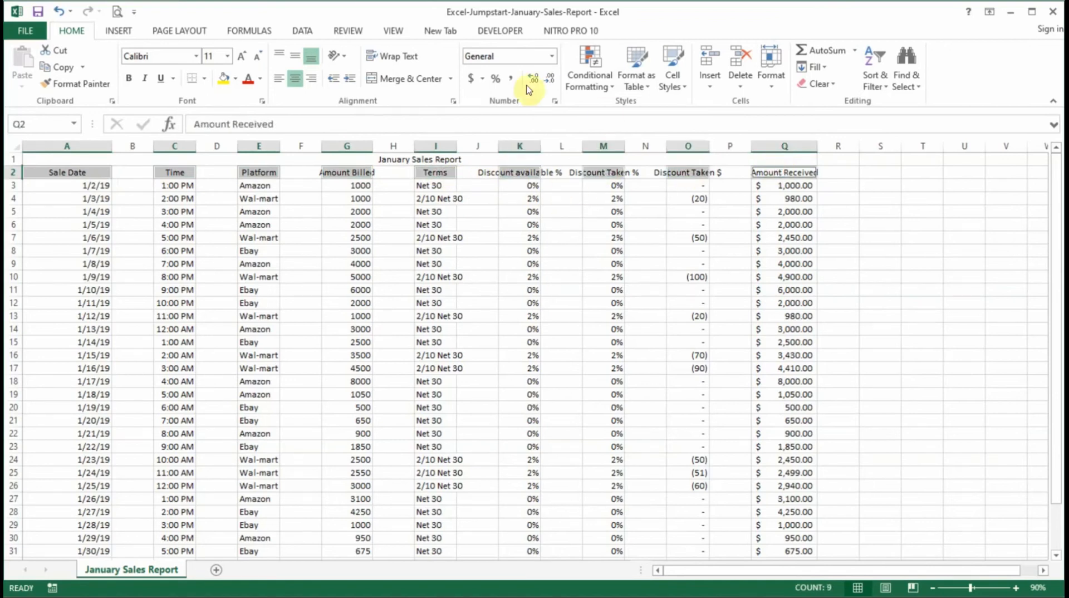
click(407, 62)
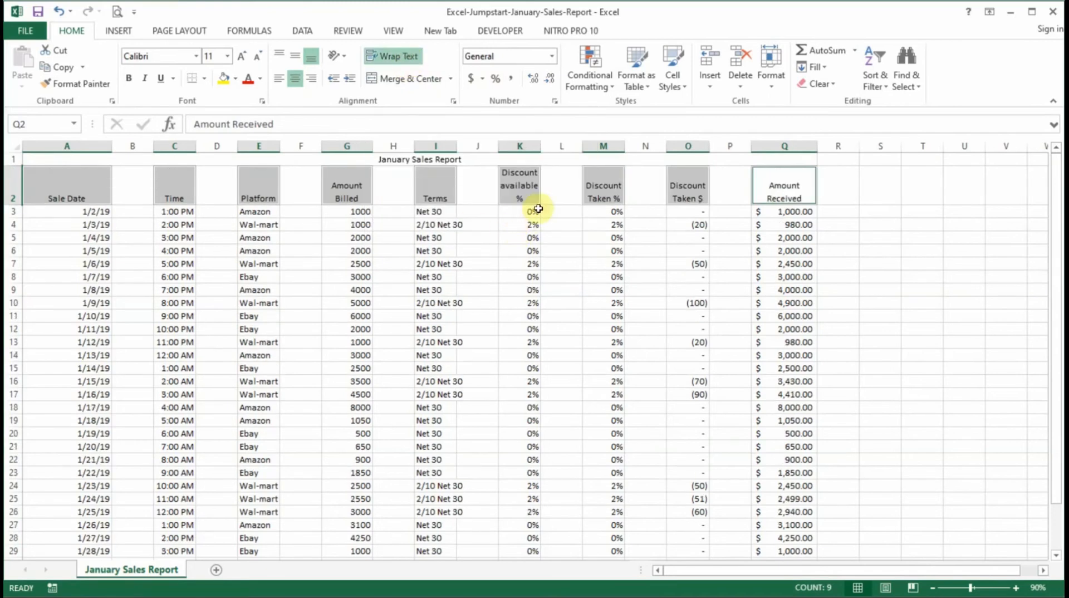
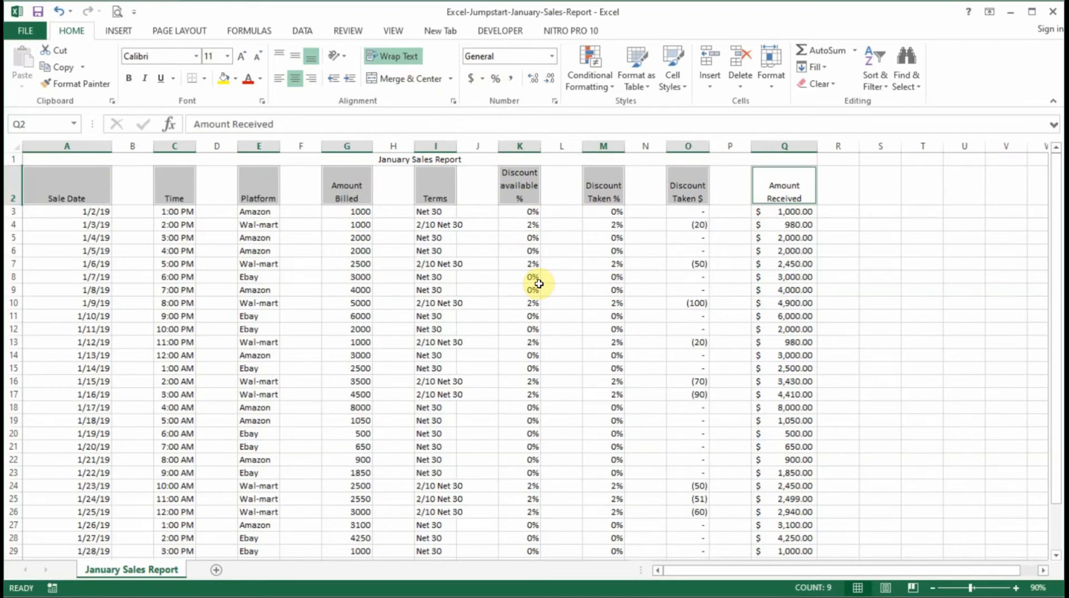
AutoFit columns K, M, Q and E to their contents and narrow column O slightly
click(551, 275)
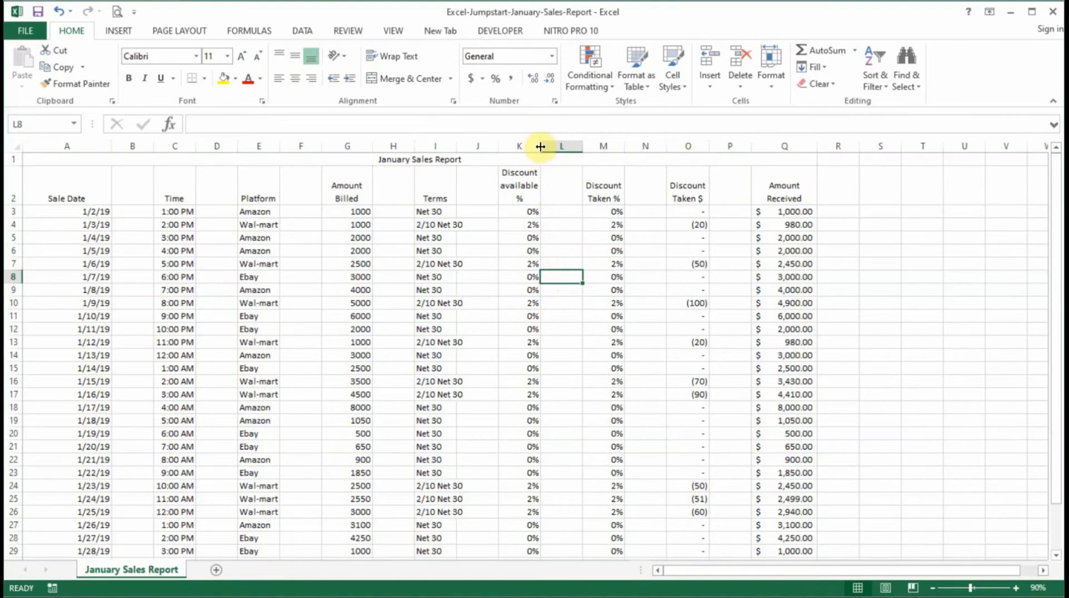
double_click(541, 146)
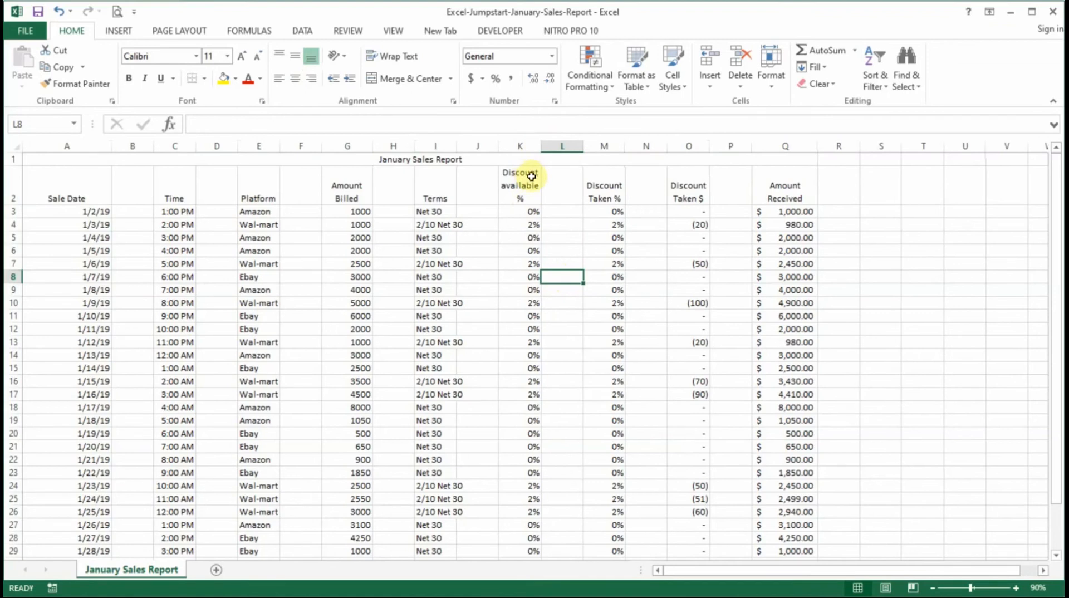
double_click(625, 146)
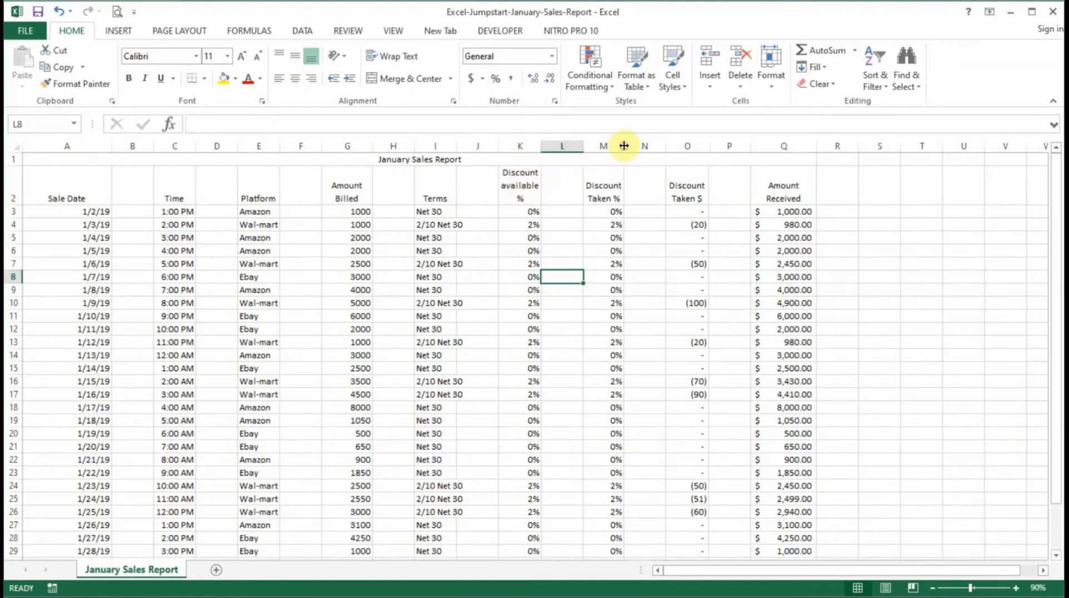
drag(712, 145, 710, 145)
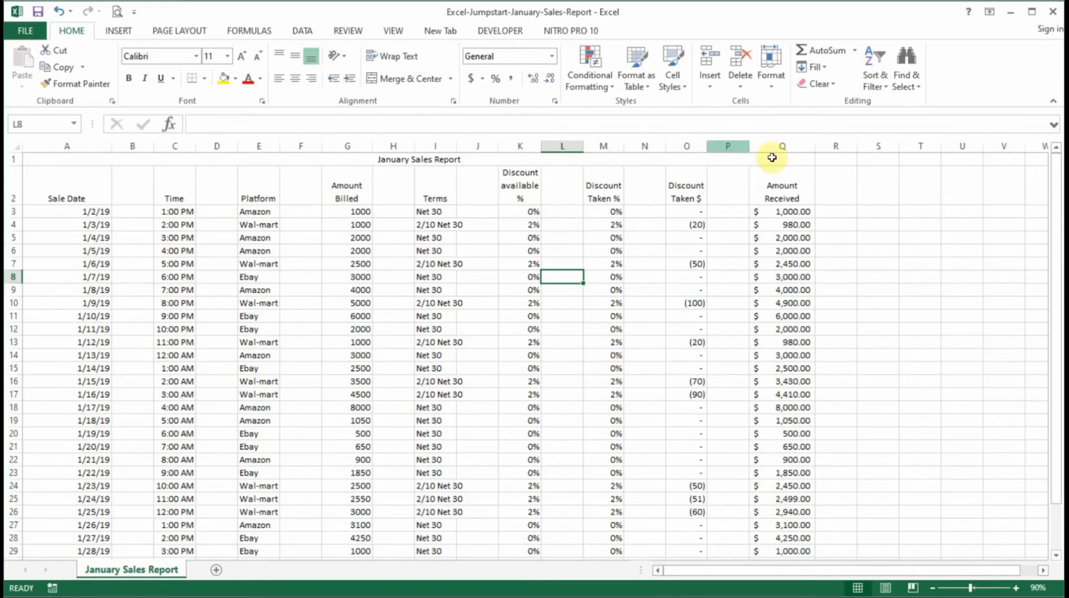
double_click(816, 145)
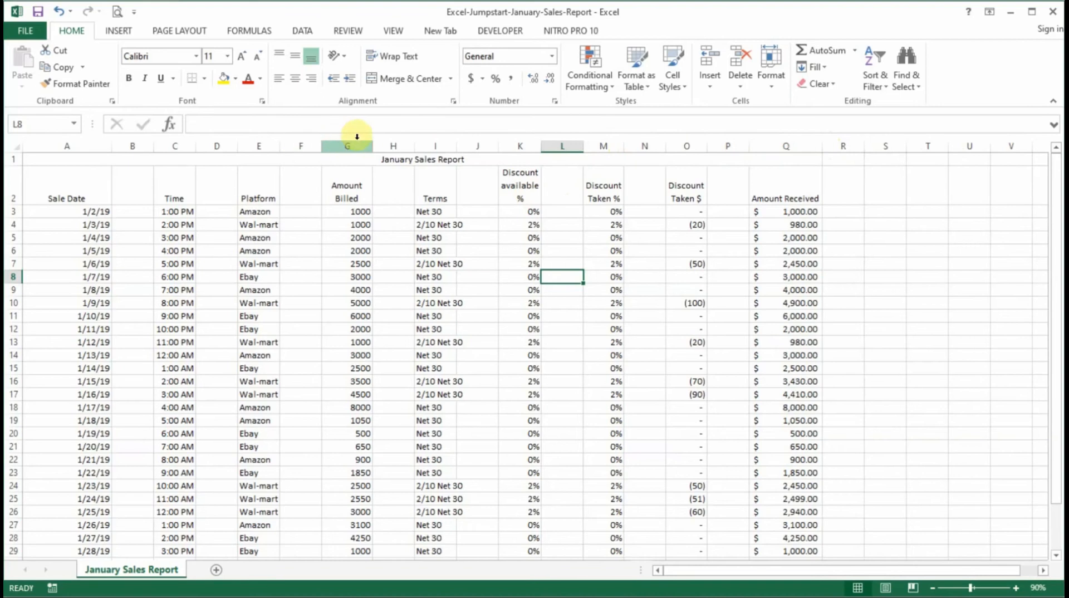
double_click(280, 146)
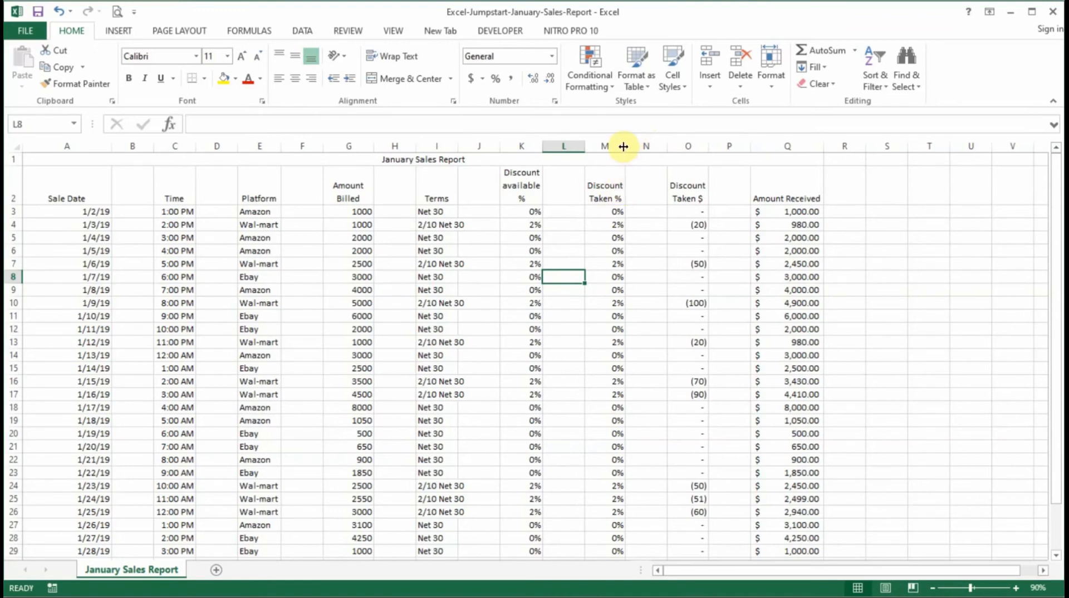
Widen the Discount Taken % column M and the Discount Taken $ column O slightly
drag(626, 146, 634, 146)
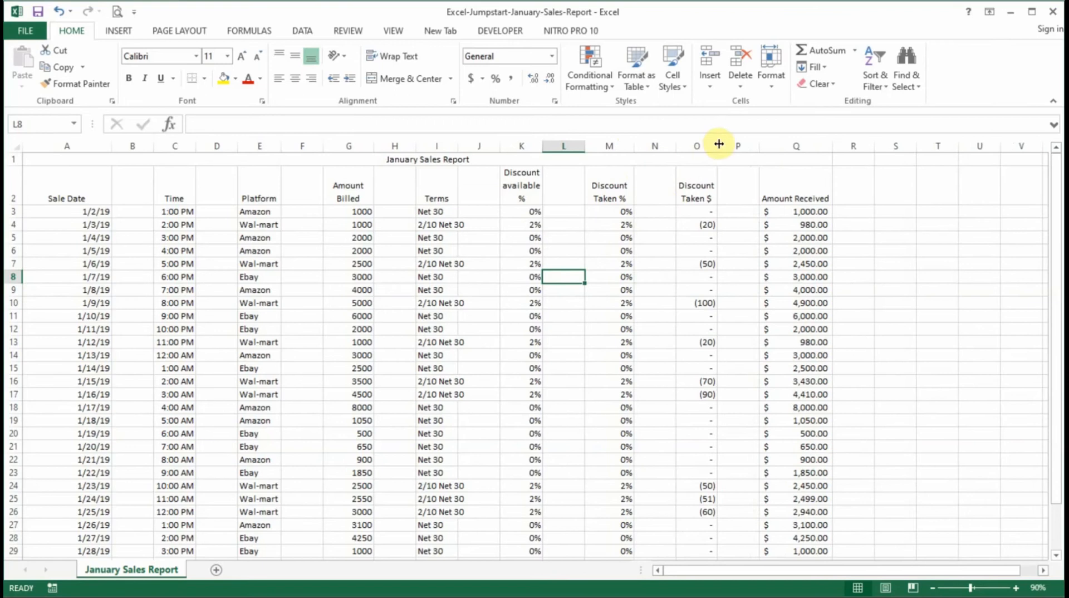
drag(718, 143, 727, 144)
click(734, 304)
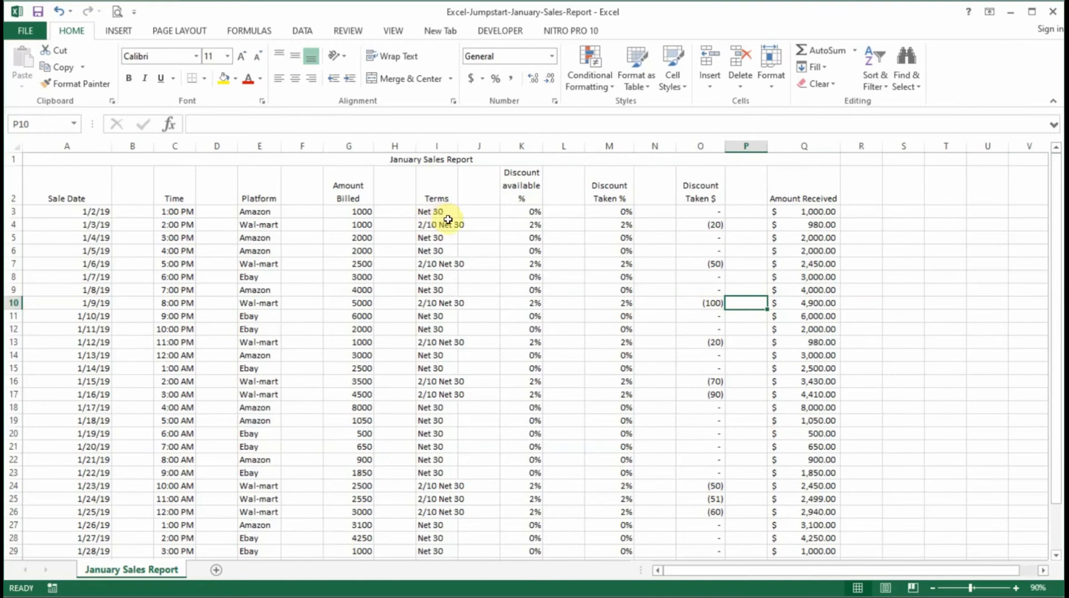
click(533, 279)
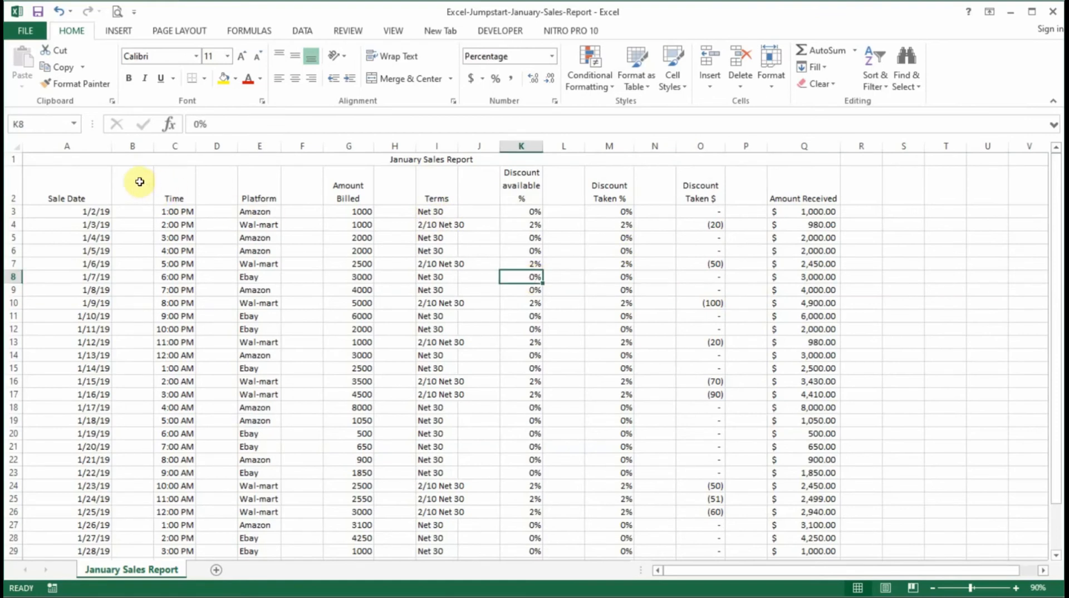
Narrow the blank spacer columns B, D, F, H, J, L, N and P together to thin, equal widths
click(134, 146)
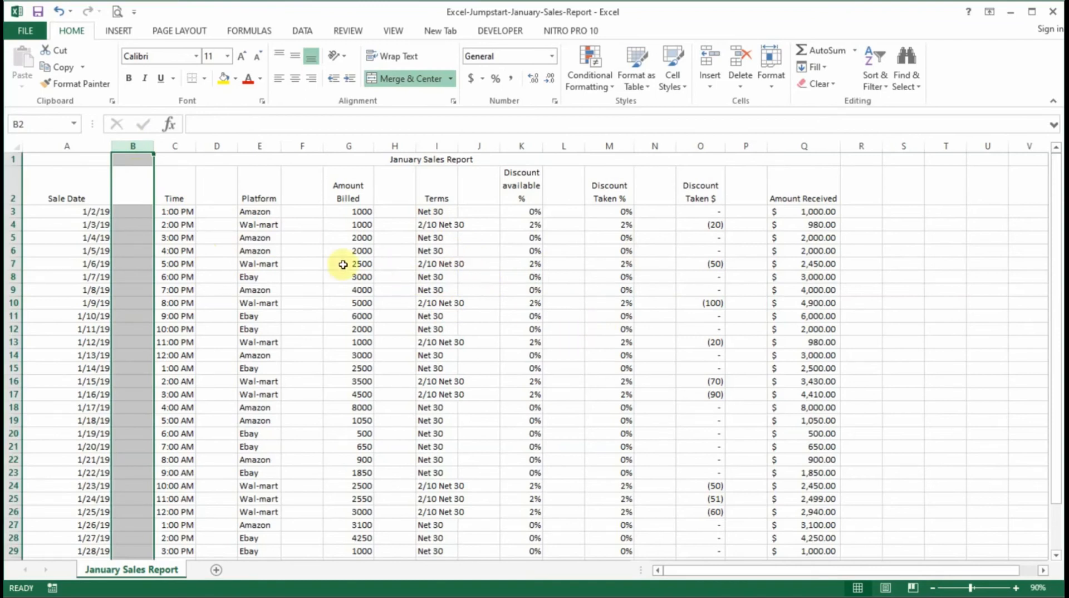
ctrl+click(215, 143)
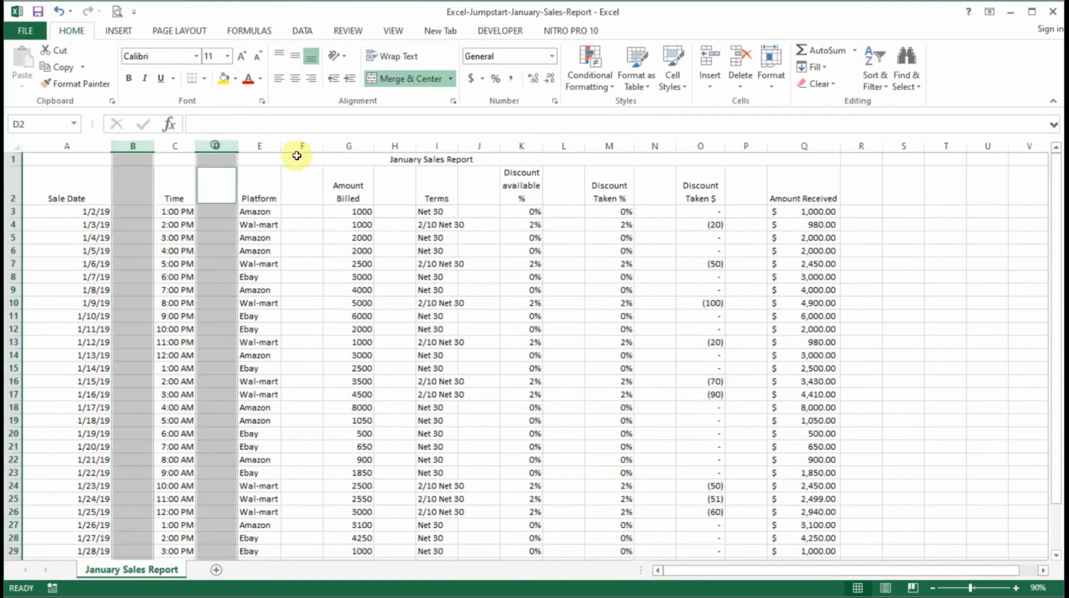
ctrl+click(304, 145)
ctrl+click(407, 145)
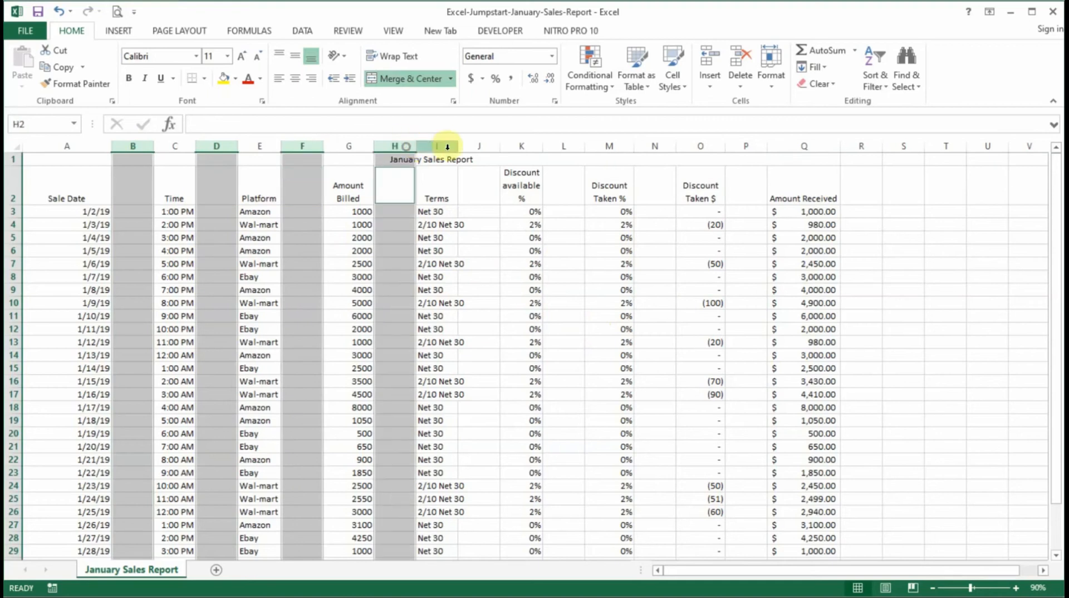
ctrl+click(471, 145)
ctrl+click(568, 143)
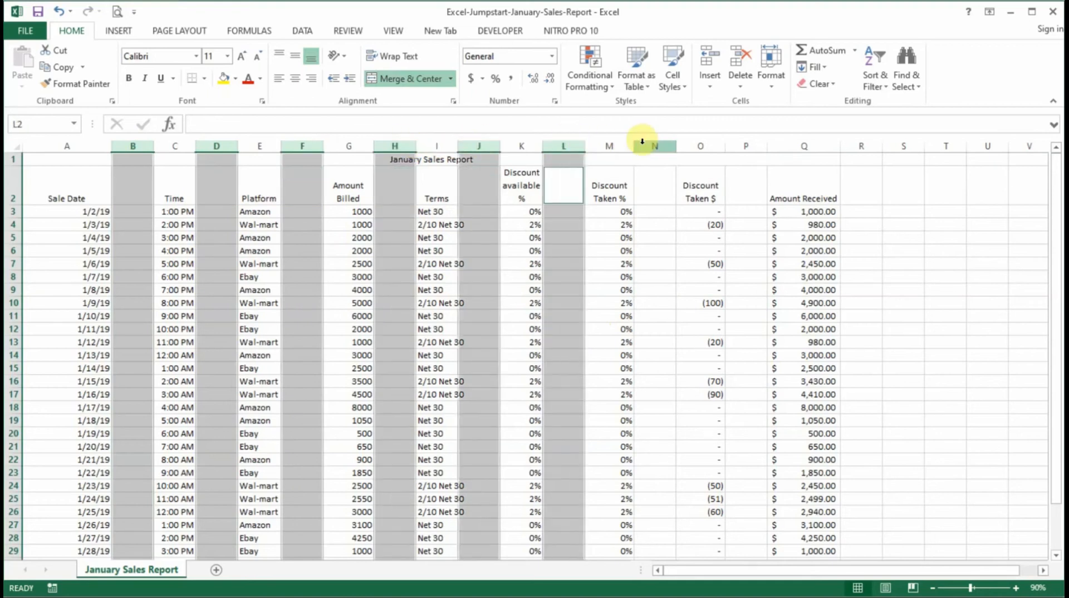
ctrl+click(646, 144)
ctrl+click(739, 146)
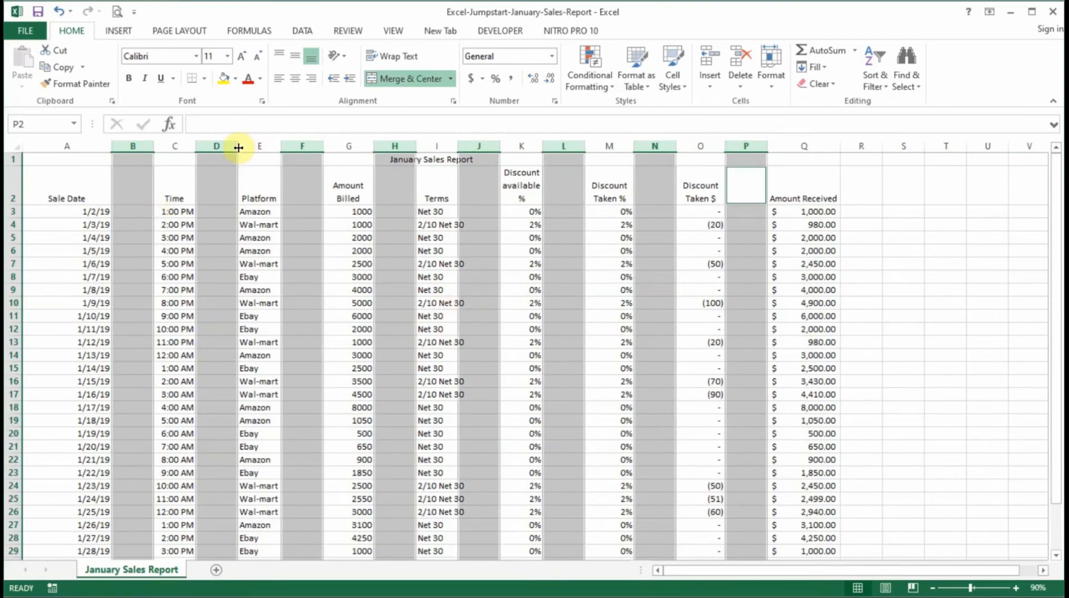
drag(239, 147, 210, 148)
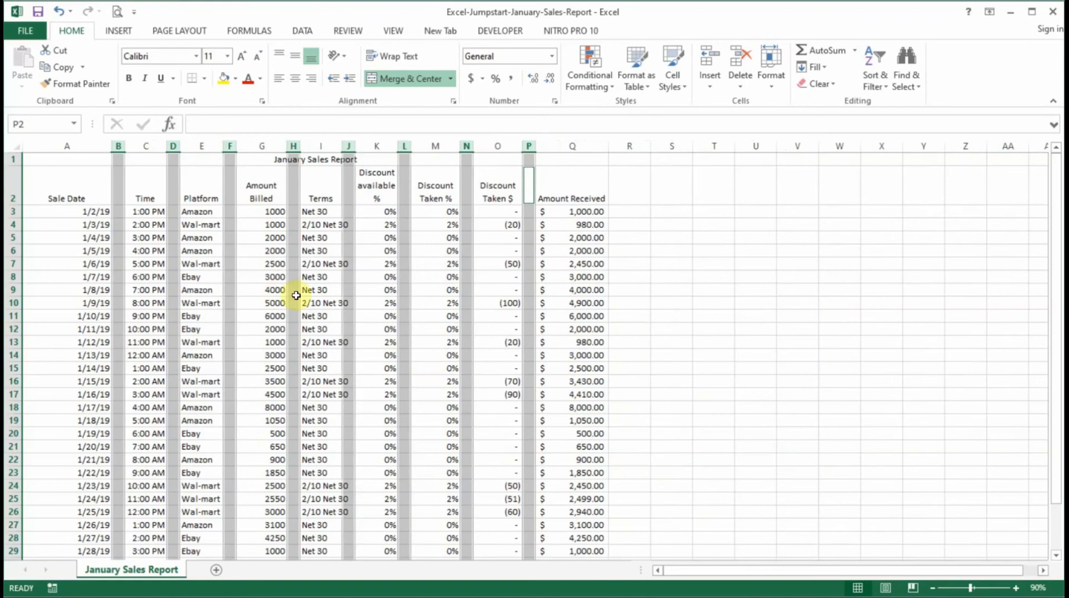
AutoFit the Terms column I, the Time column C and the Sale Date column A to their contents
click(427, 328)
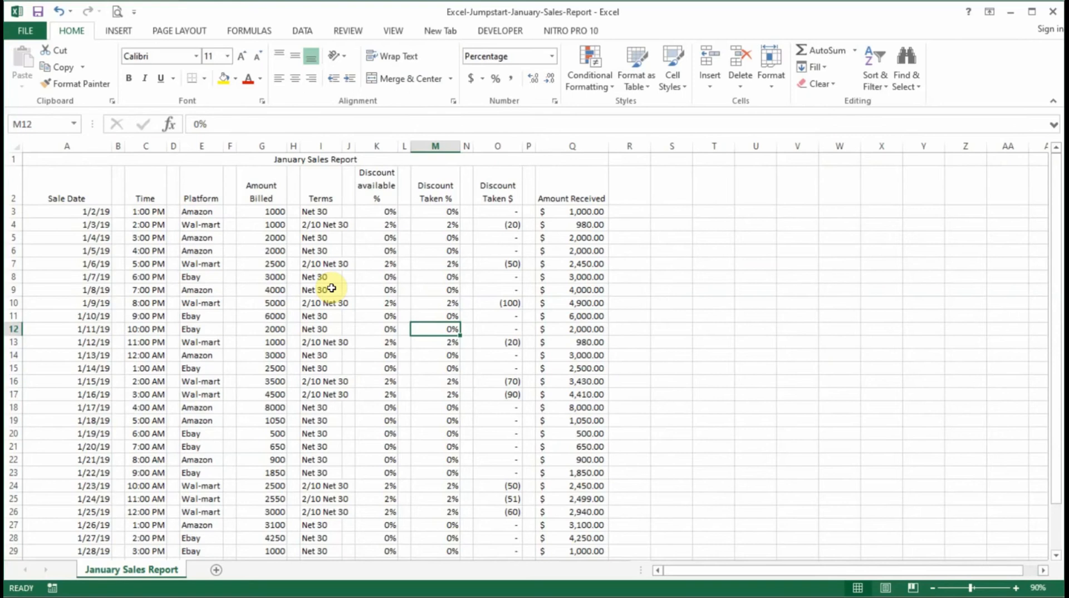
scroll(339, 296, down, 5)
scroll(334, 282, up, 5)
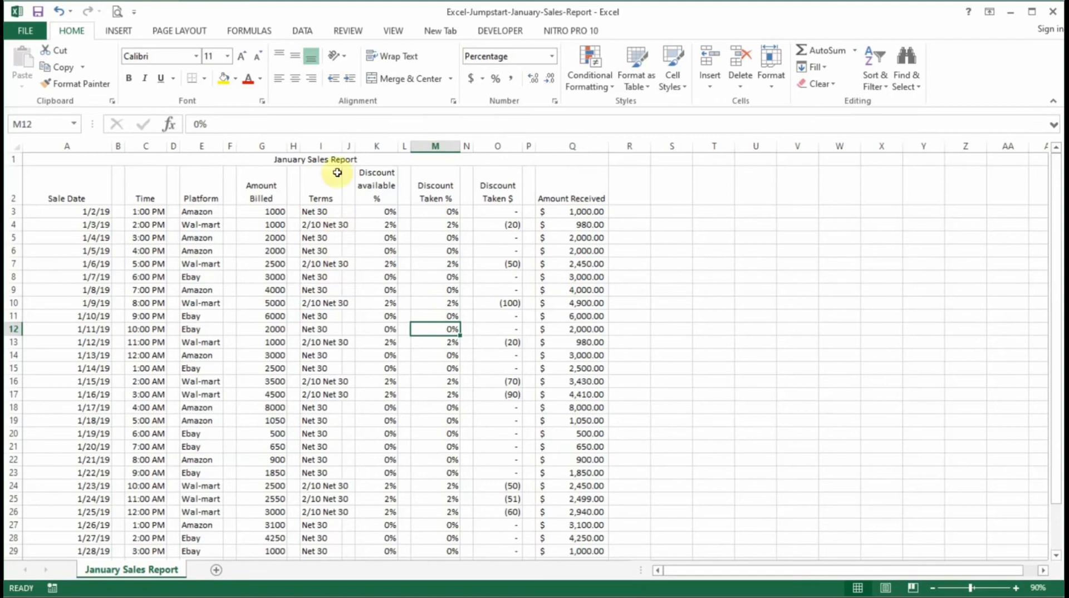
double_click(340, 147)
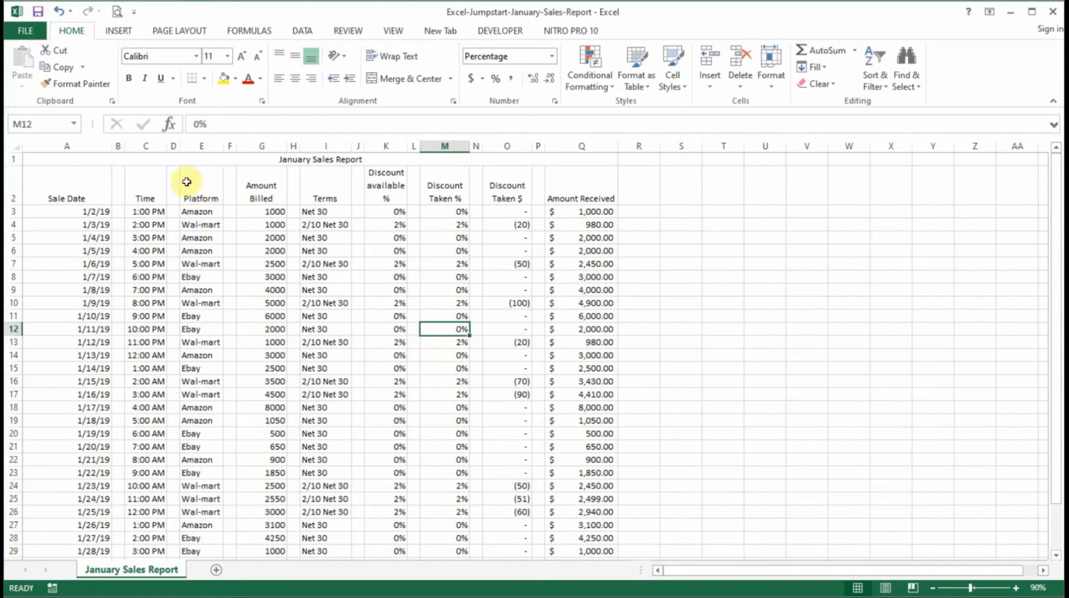
double_click(166, 147)
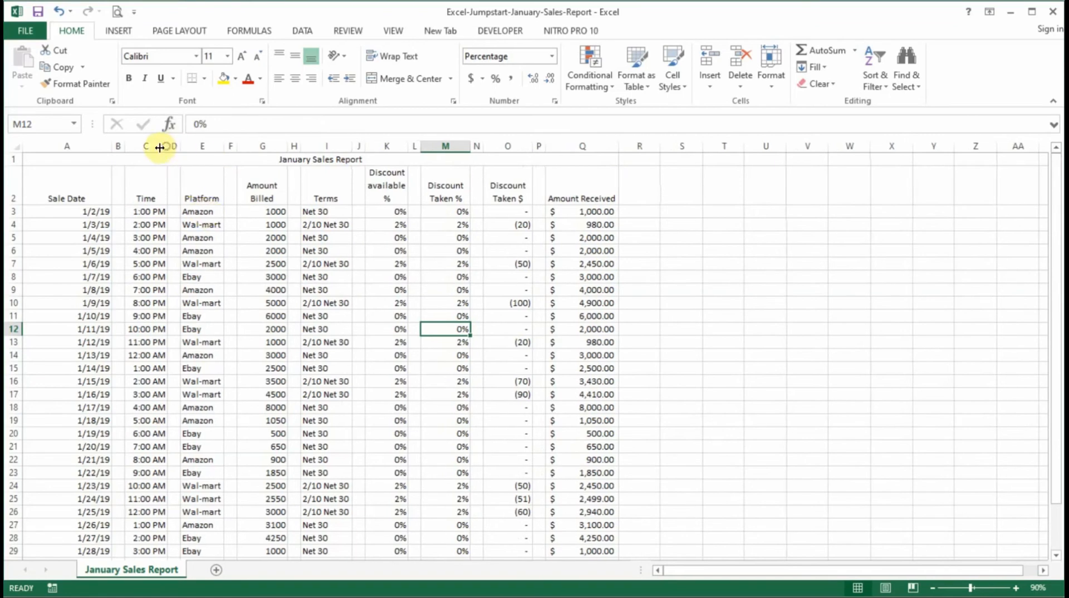
double_click(109, 147)
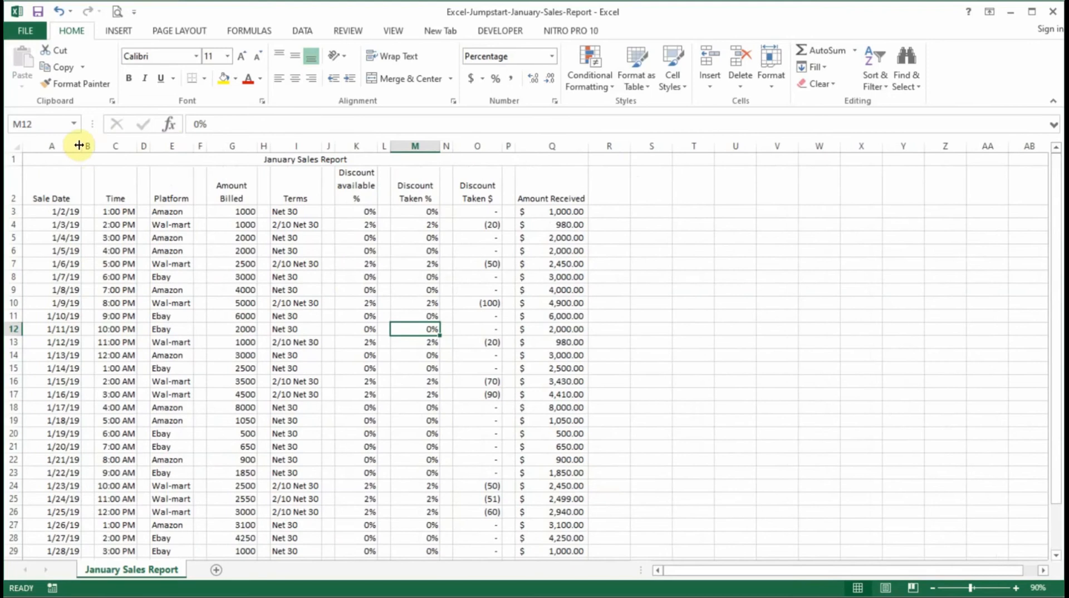
Undo the AutoFit of the Sale Date column A and apply it again
click(172, 265)
scroll(251, 305, down, 6)
scroll(251, 305, up, 6)
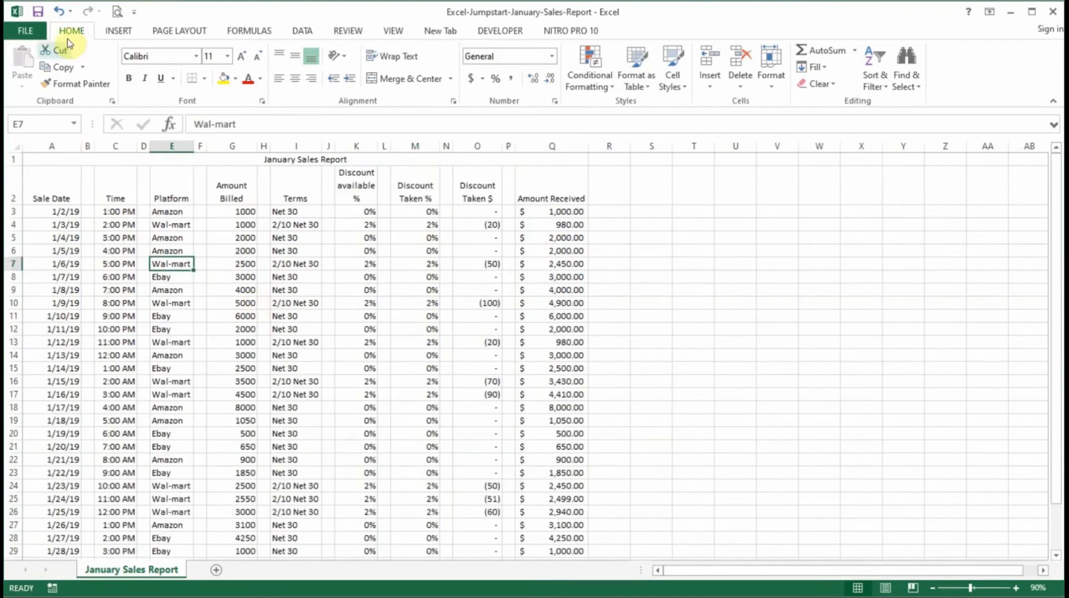
click(58, 12)
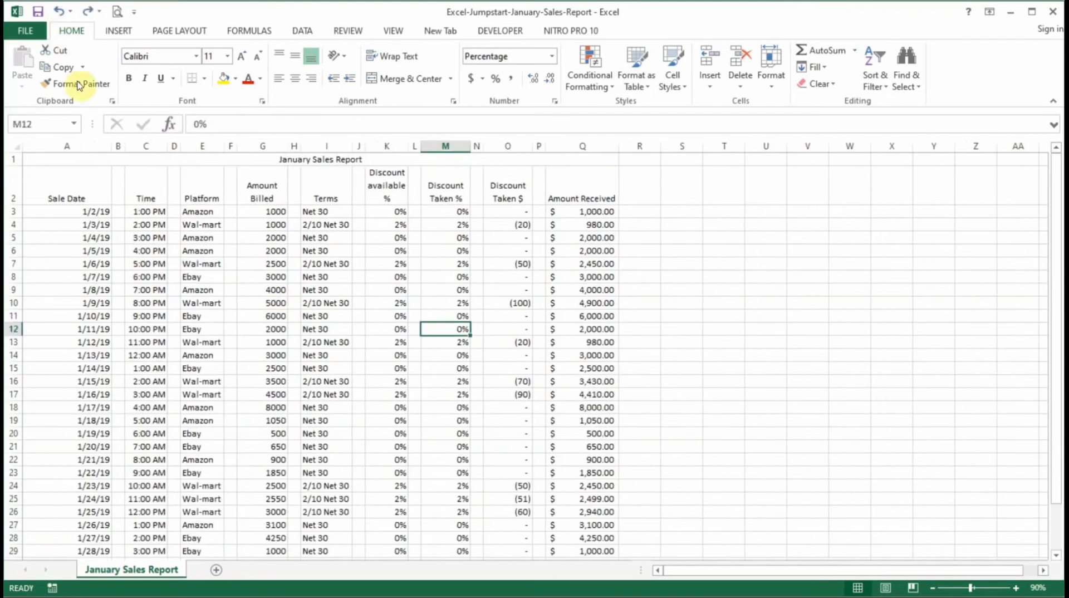
double_click(112, 144)
click(118, 212)
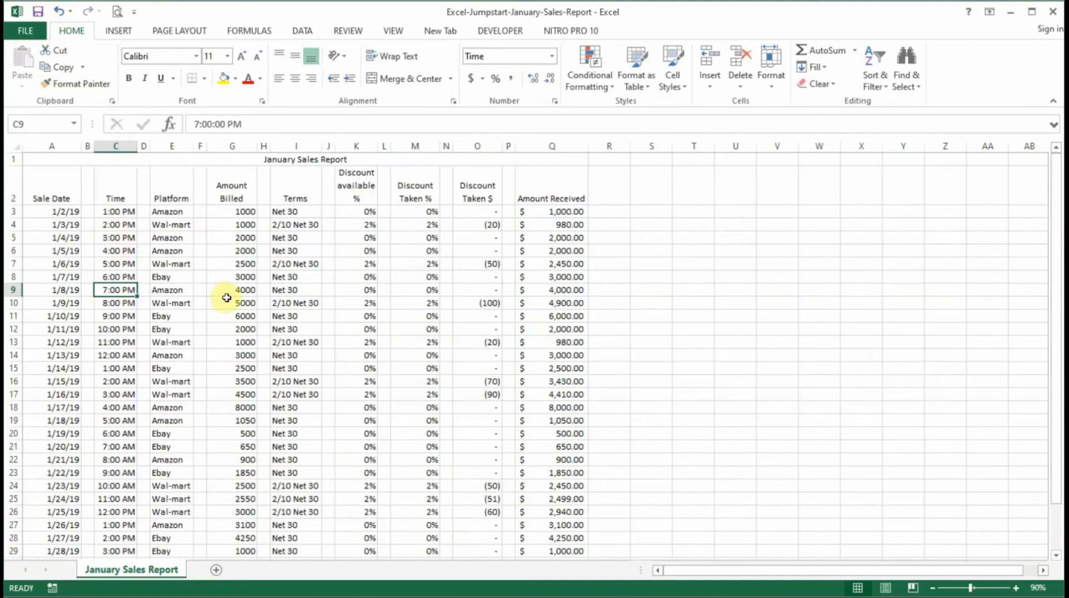
Apply the comma number style to the Amount Billed values in G3:G31
drag(231, 303, 232, 290)
drag(238, 212, 248, 495)
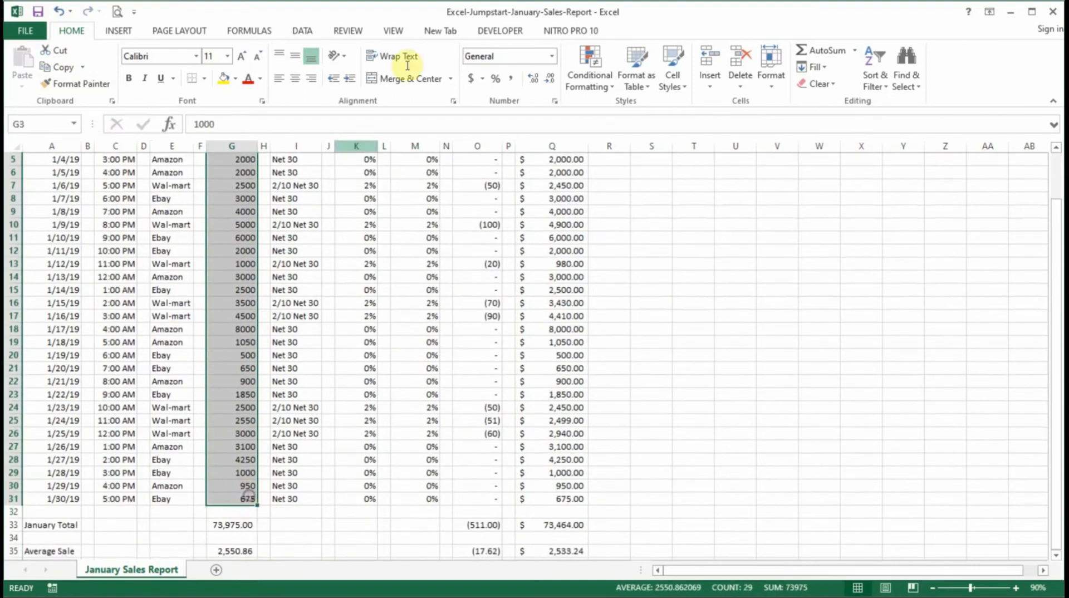
click(511, 79)
click(448, 340)
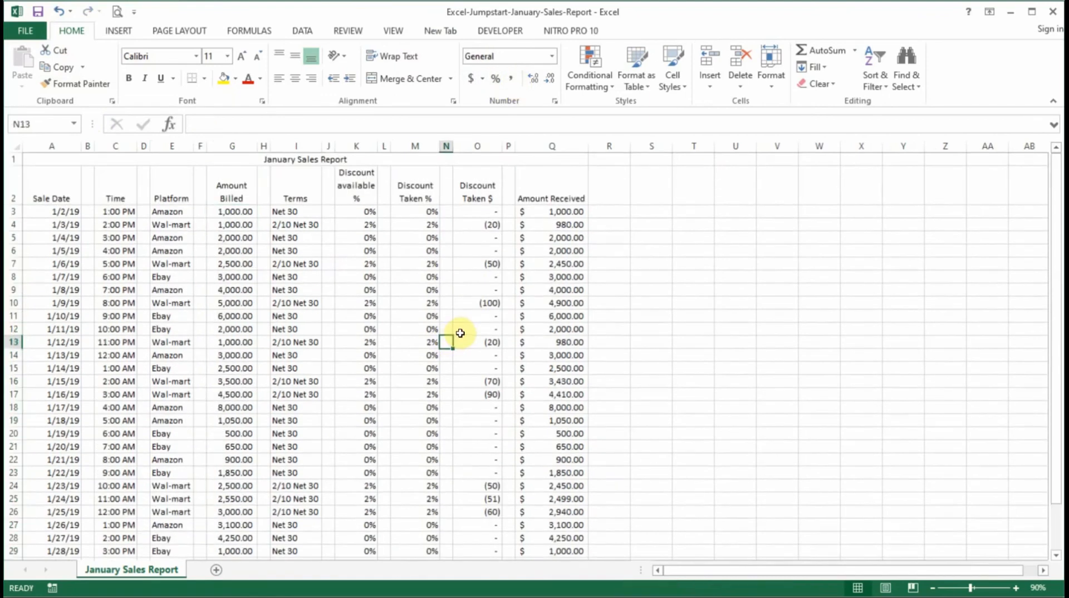
click(247, 213)
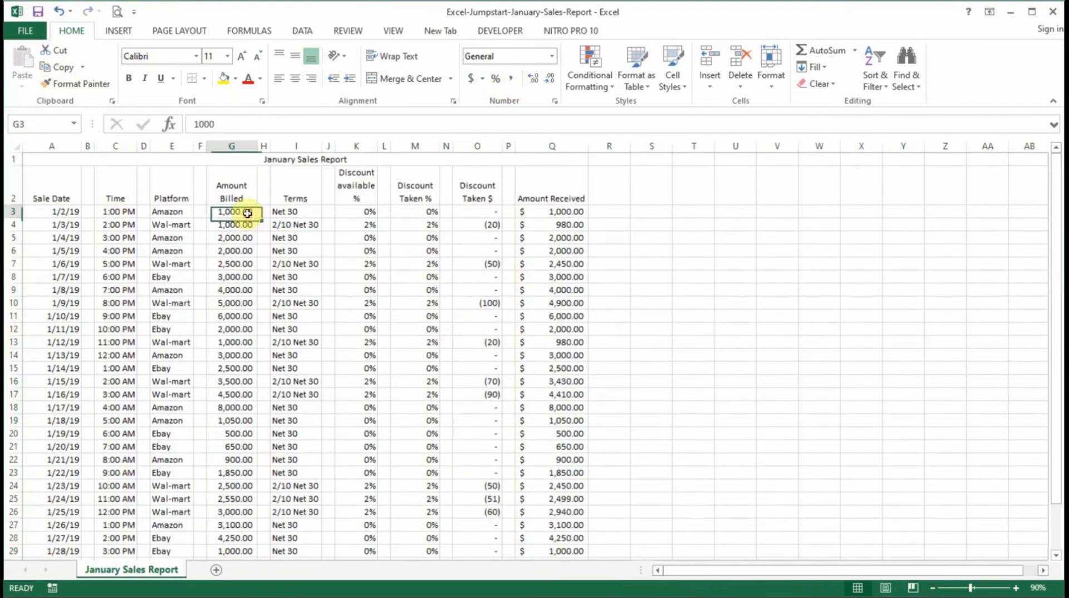
drag(248, 213, 233, 318)
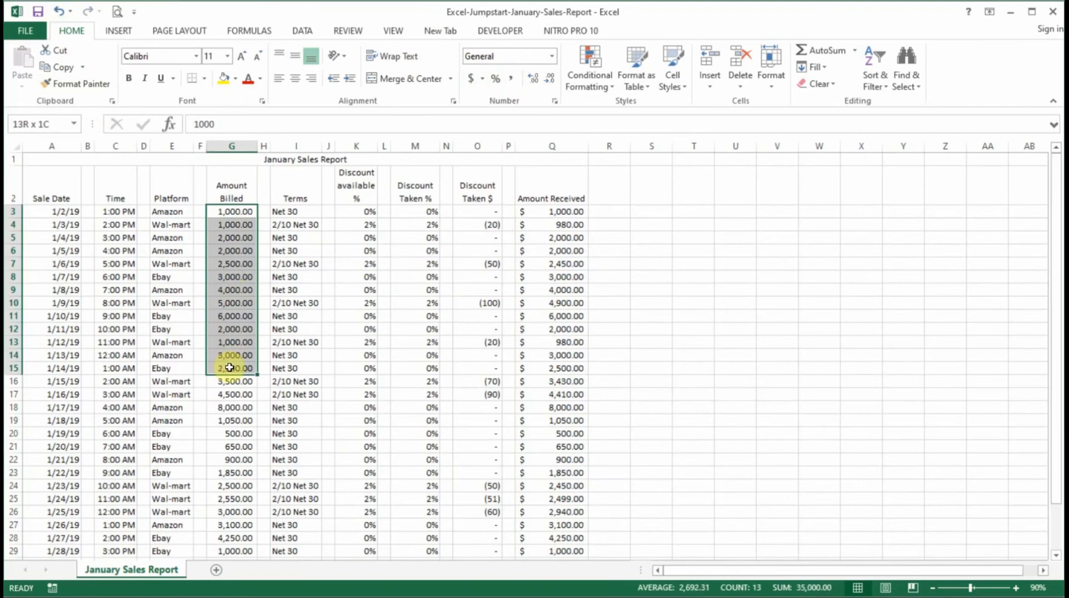
click(357, 355)
scroll(384, 350, down, 6)
scroll(386, 348, up, 2)
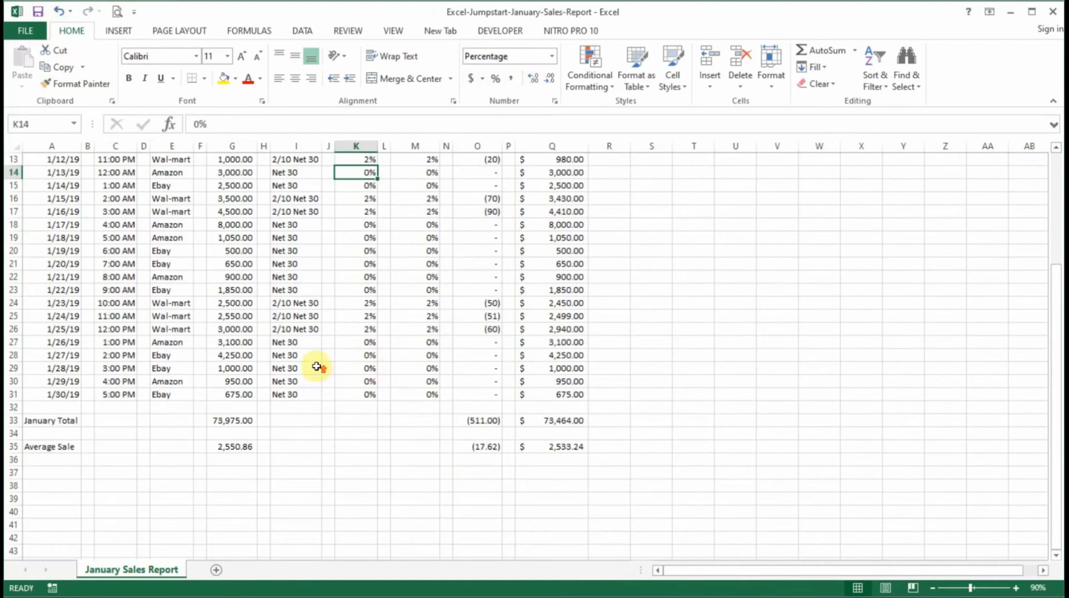
scroll(317, 368, up, 4)
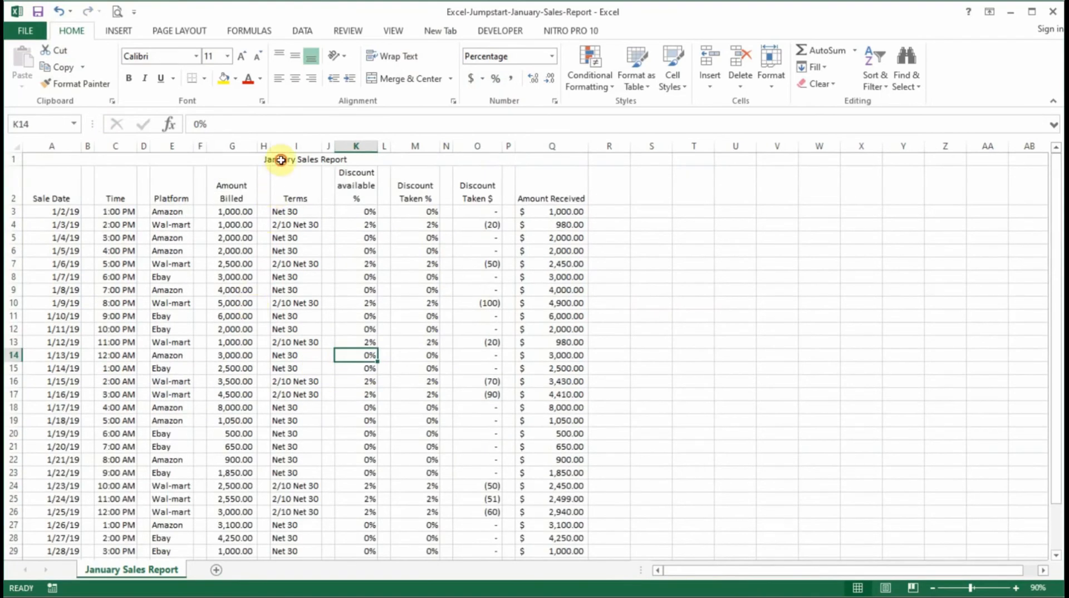
Format the merged January Sales Report title in row 1 as bold 24-point Arial
click(279, 160)
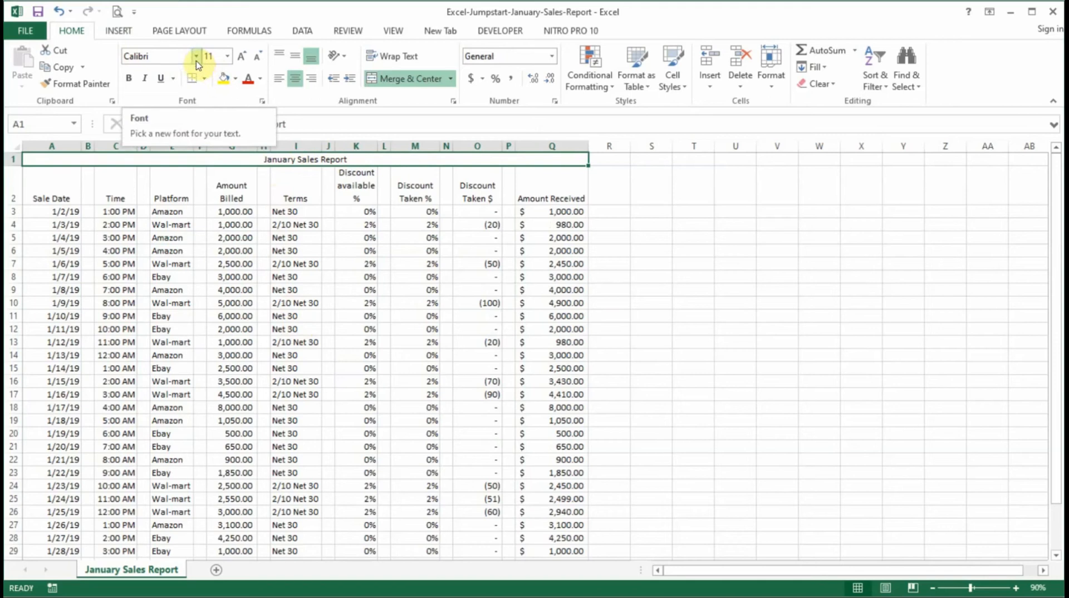
click(129, 81)
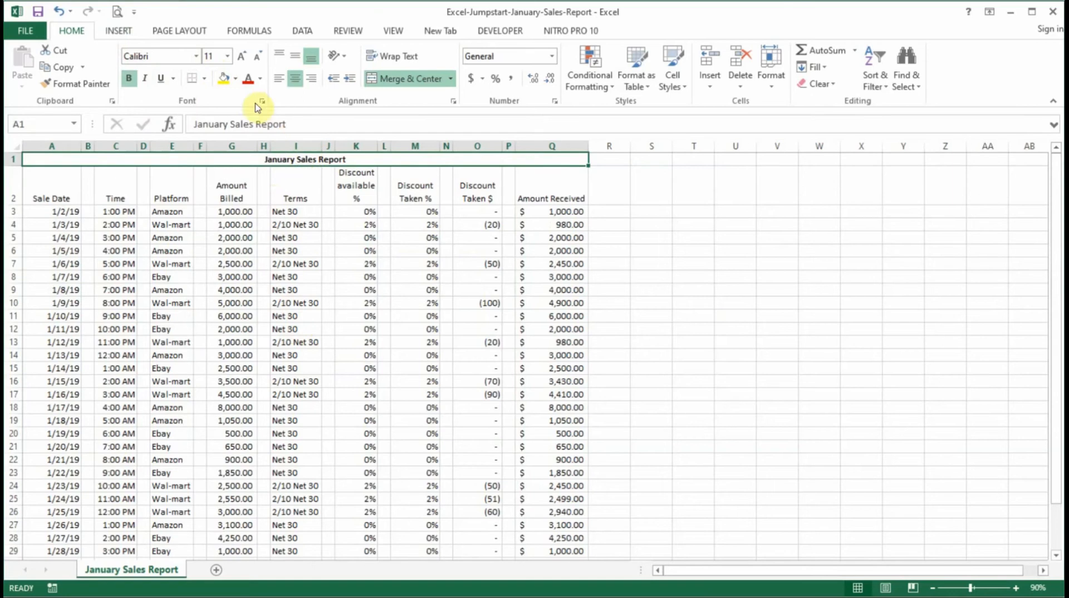
click(227, 56)
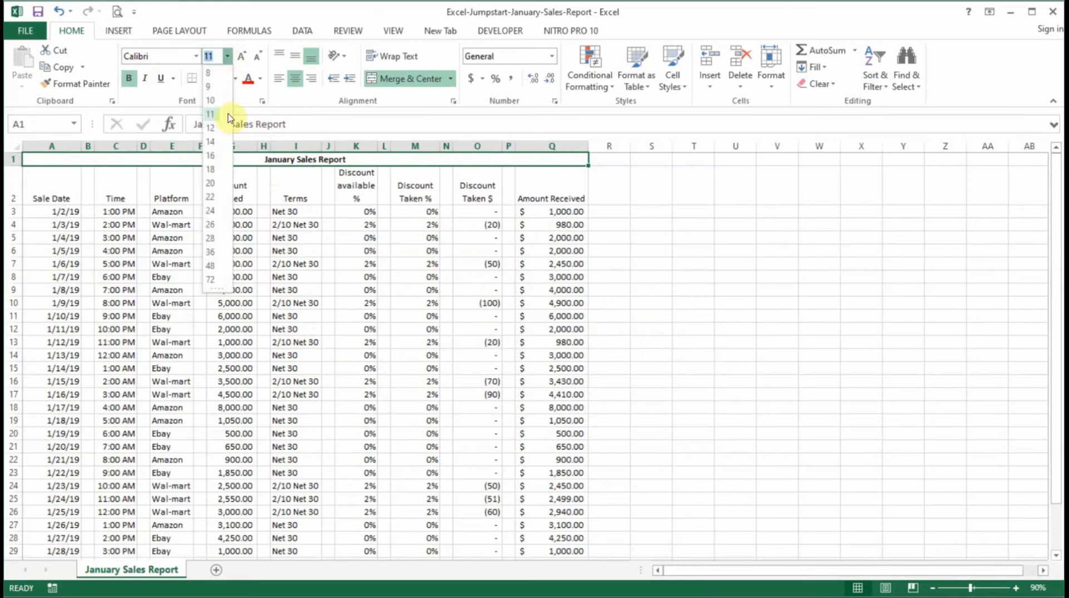
click(212, 212)
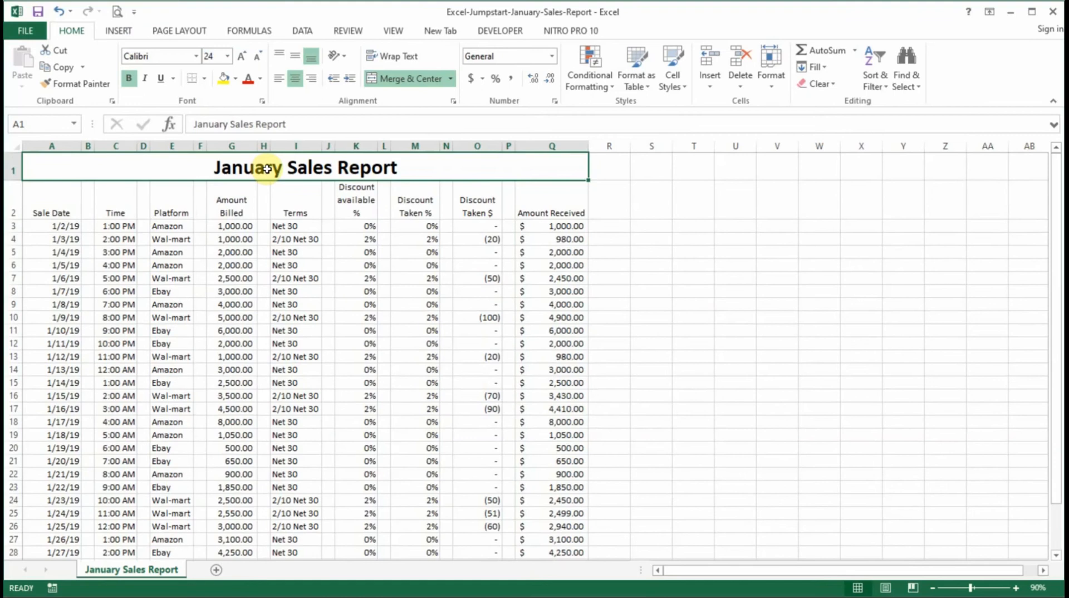
click(197, 56)
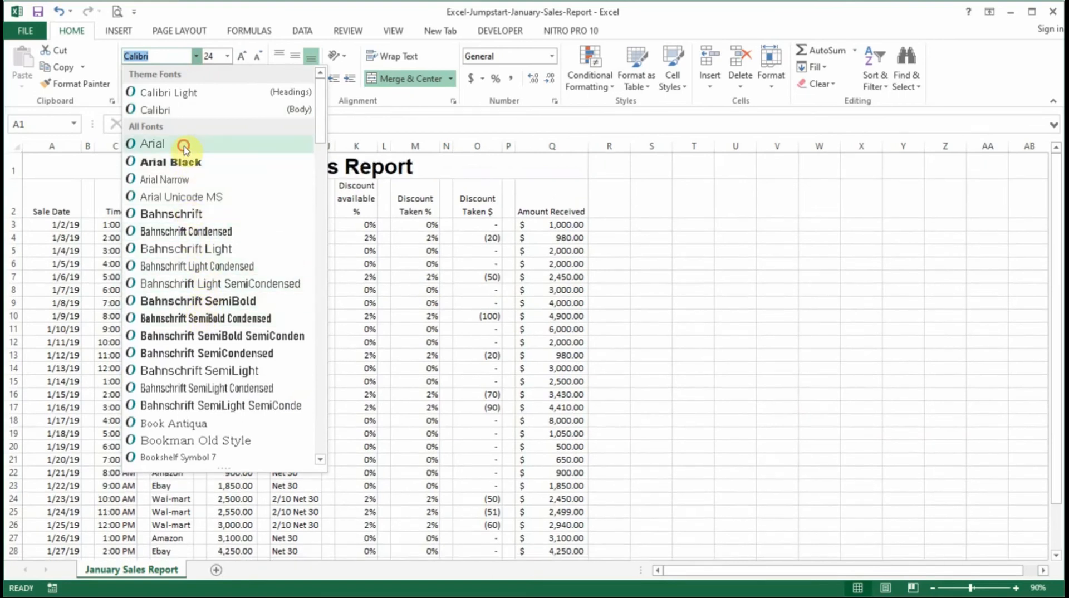
click(184, 148)
click(329, 278)
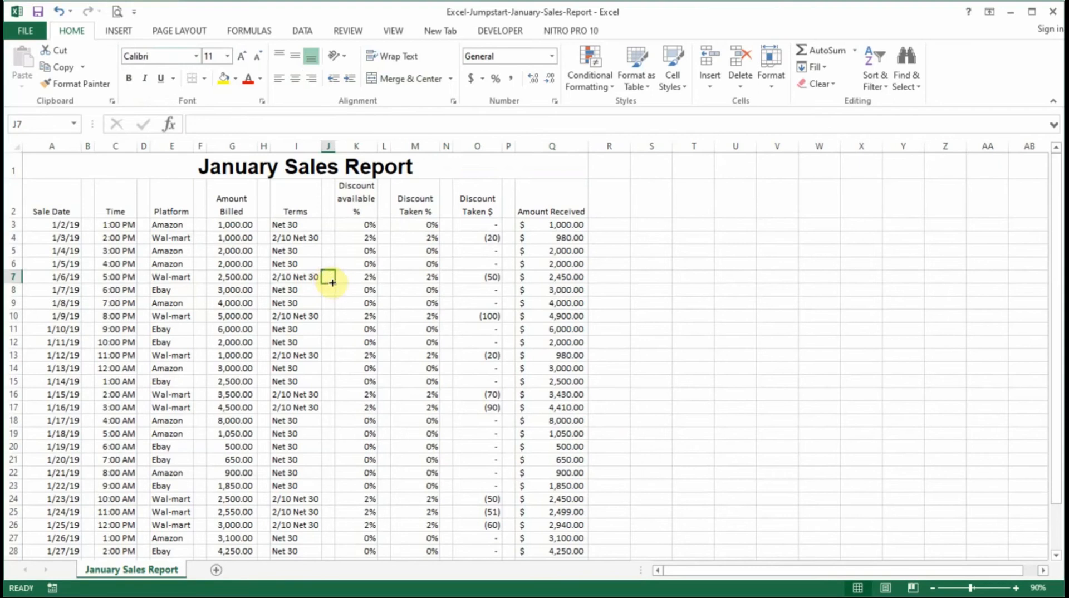
click(446, 354)
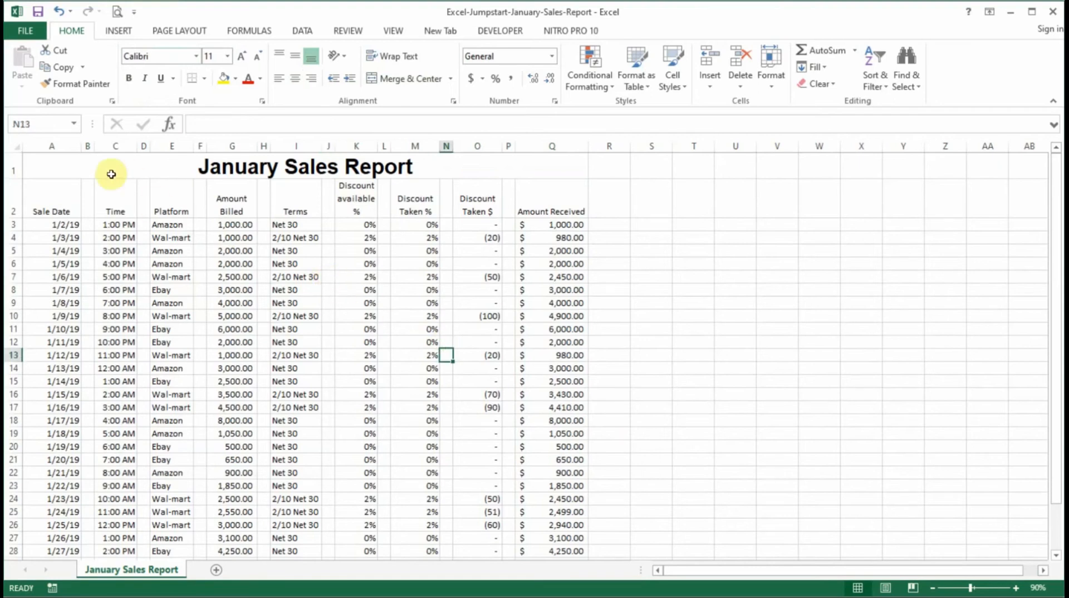
Make all nine column headings in row 2 bold, from Sale Date to Amount Received
click(62, 205)
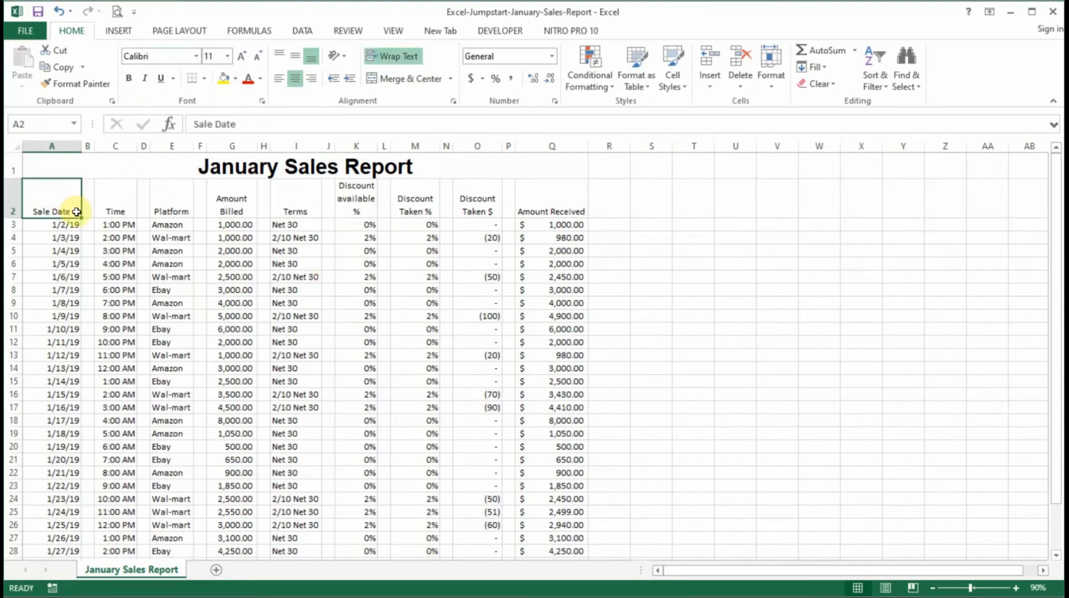
ctrl+click(118, 203)
ctrl+click(176, 203)
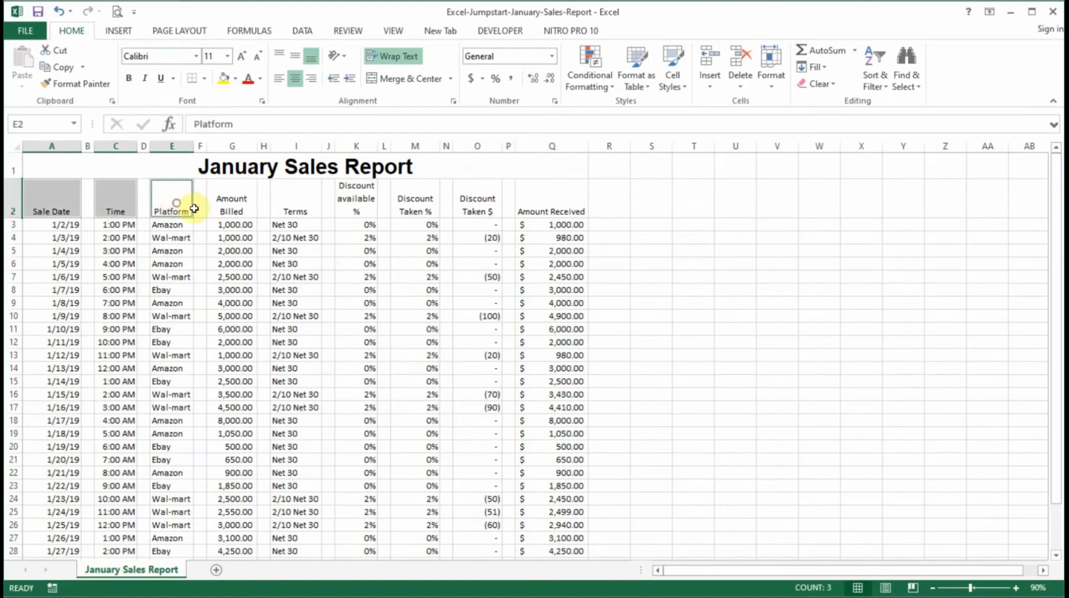
ctrl+click(228, 206)
ctrl+click(310, 202)
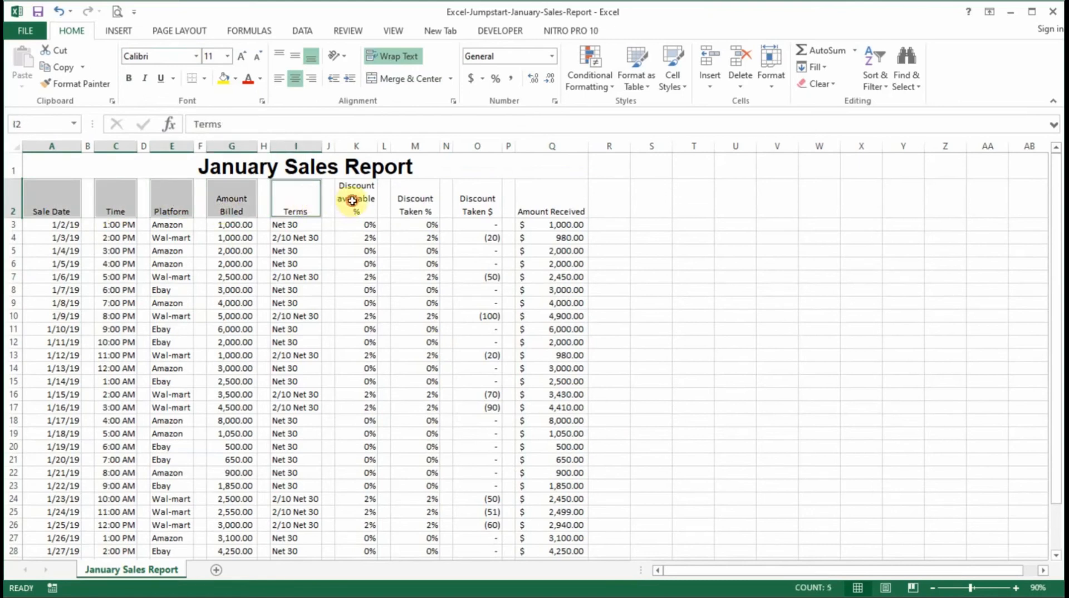
ctrl+click(352, 201)
ctrl+click(410, 208)
ctrl+click(480, 205)
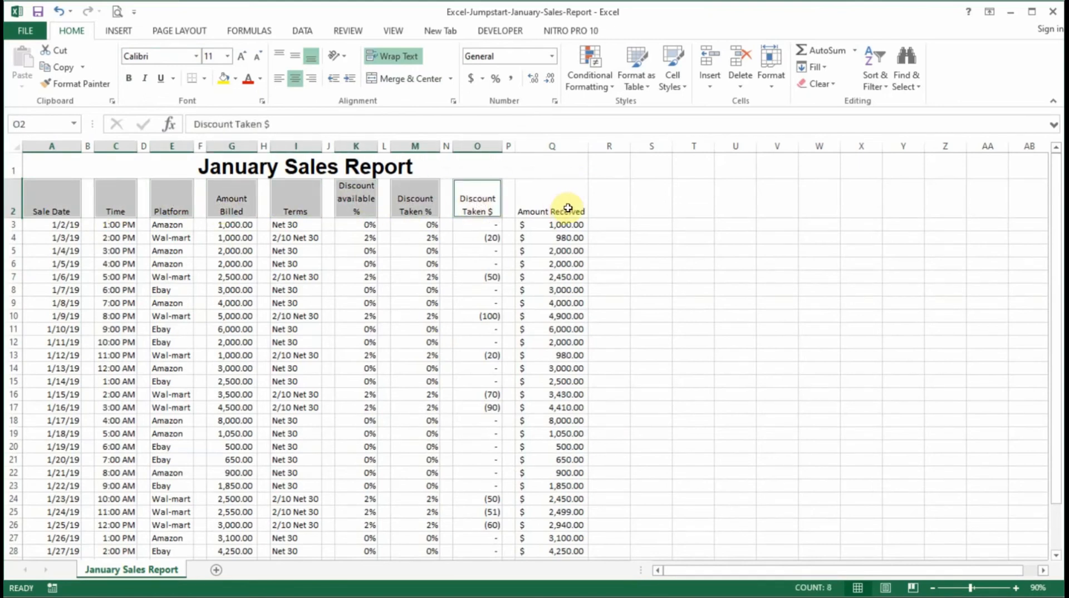
ctrl+click(568, 209)
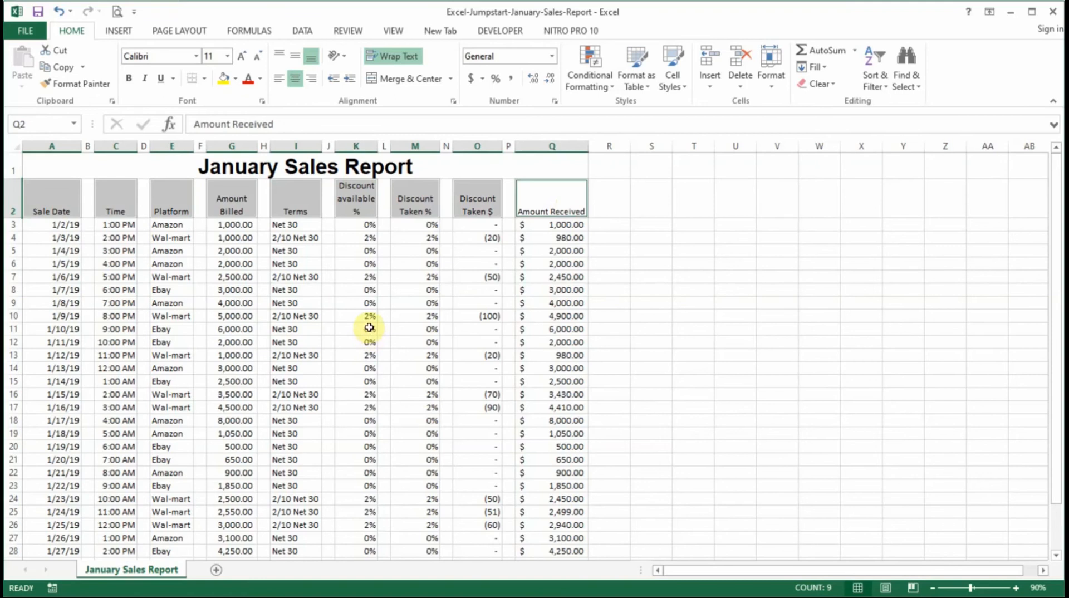
scroll(334, 368, down, 1)
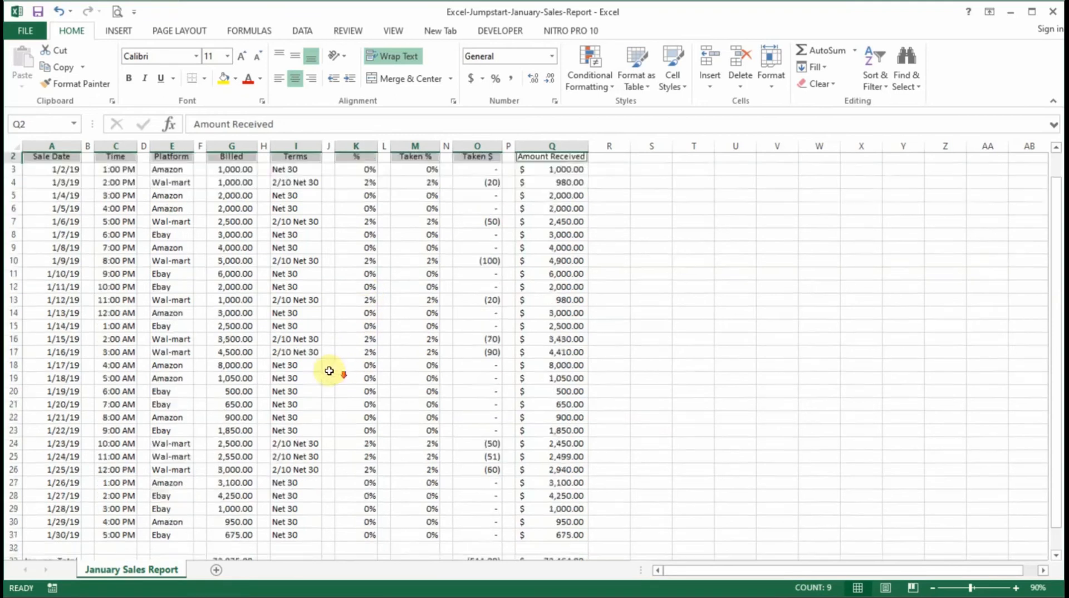
scroll(301, 348, up, 1)
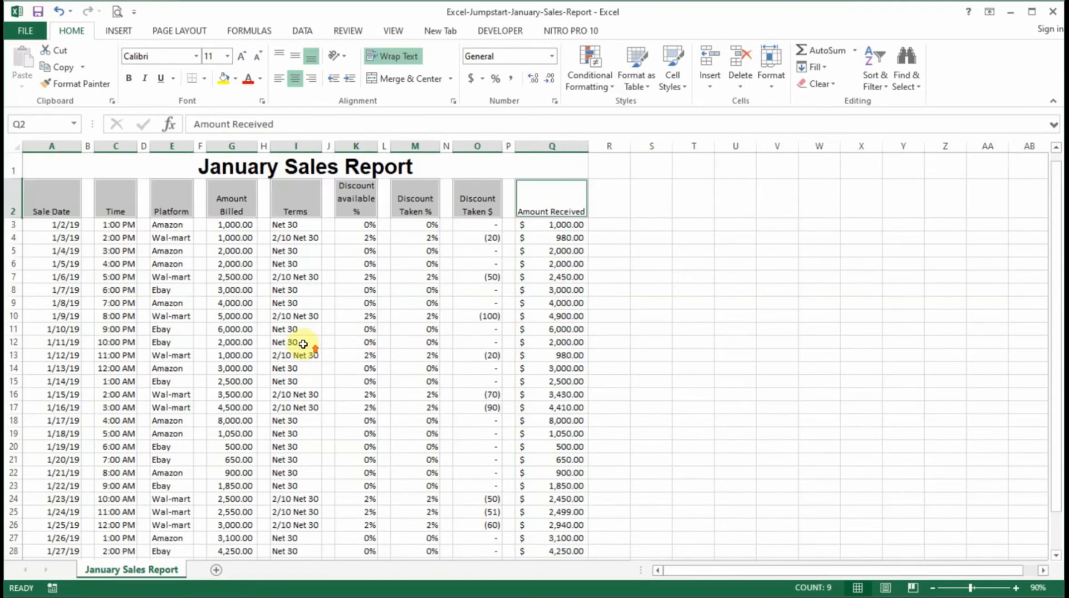
click(129, 78)
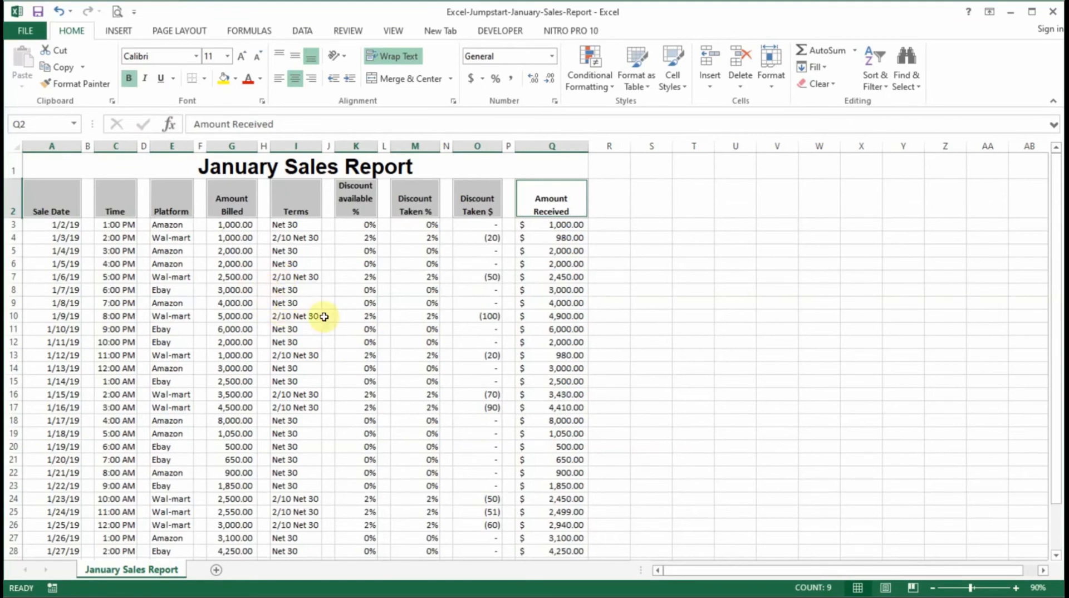
click(401, 303)
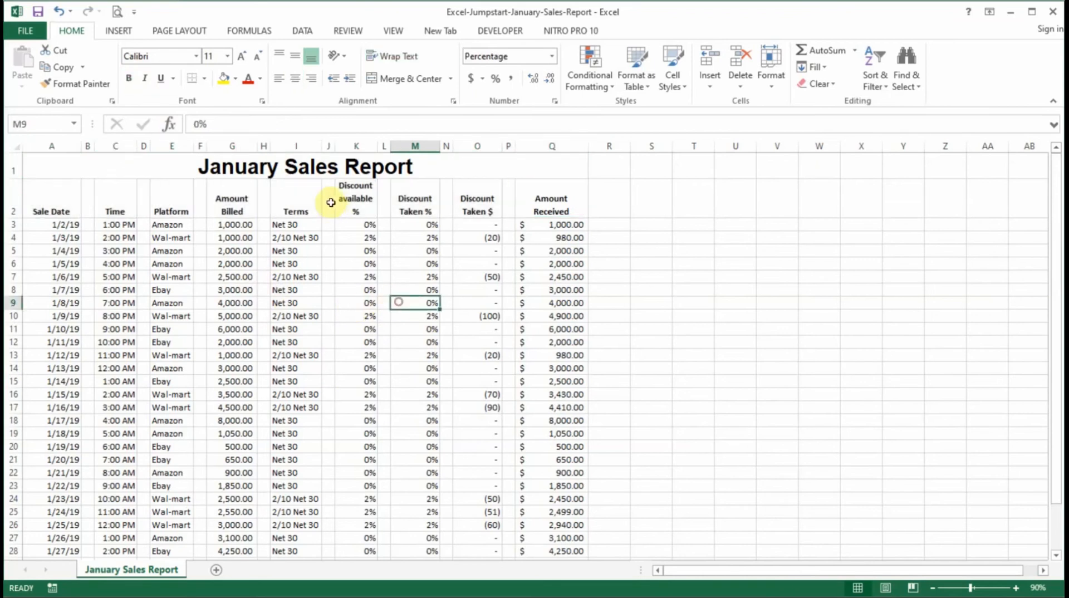
Fill the merged January Sales Report title cell with the theme color Blue, Accent 1
click(323, 174)
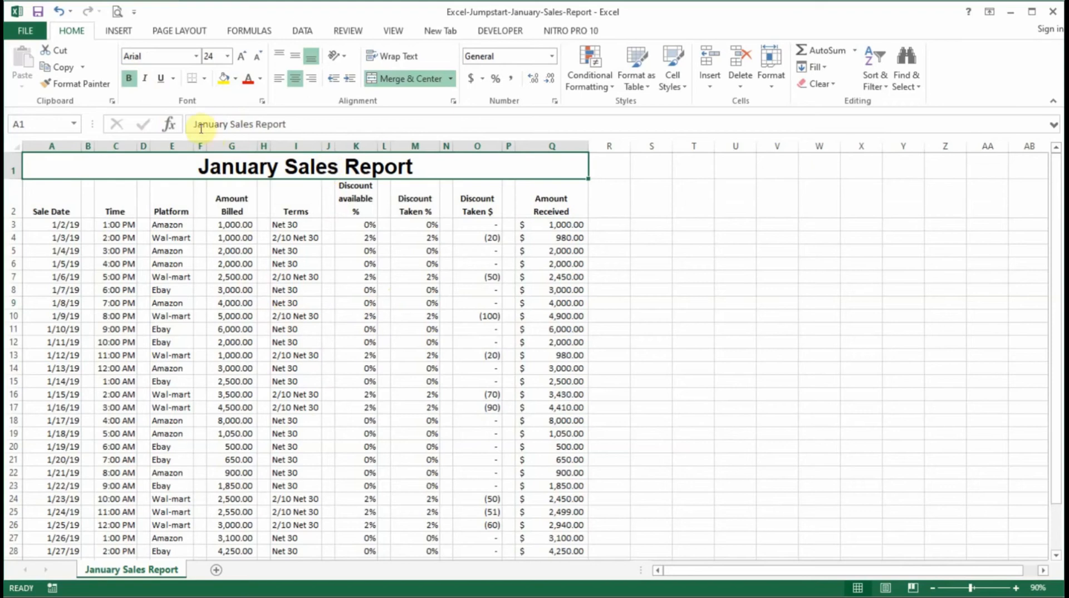
click(236, 79)
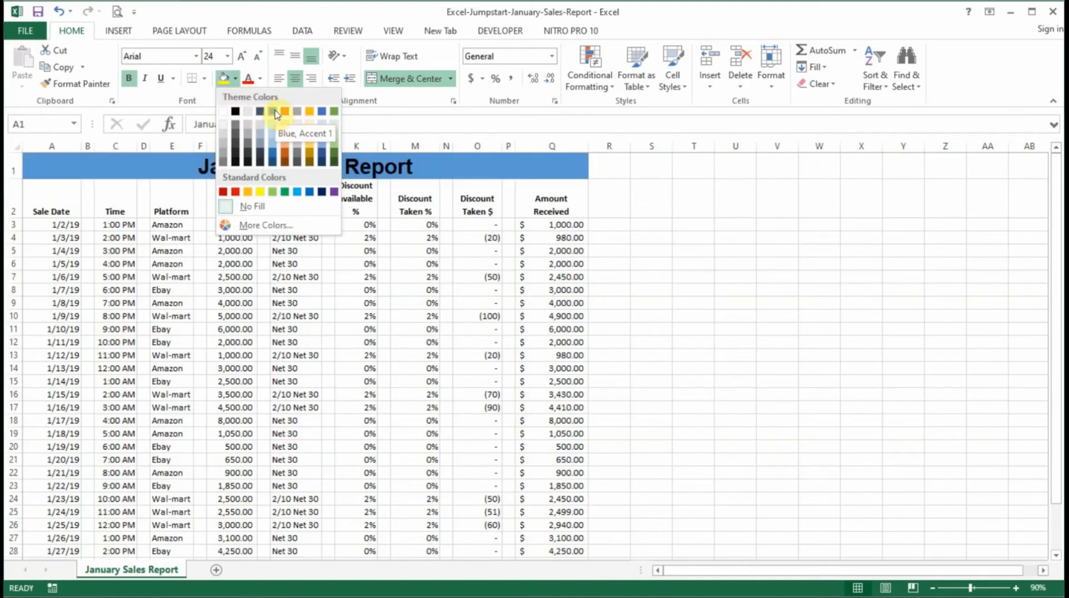
click(276, 115)
click(349, 238)
click(325, 173)
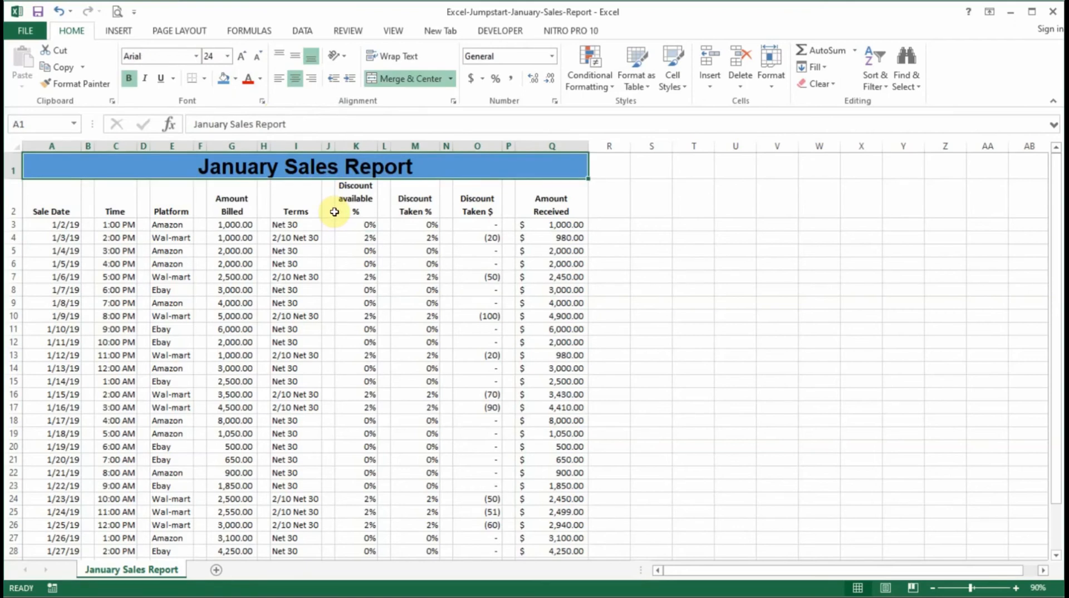
click(384, 277)
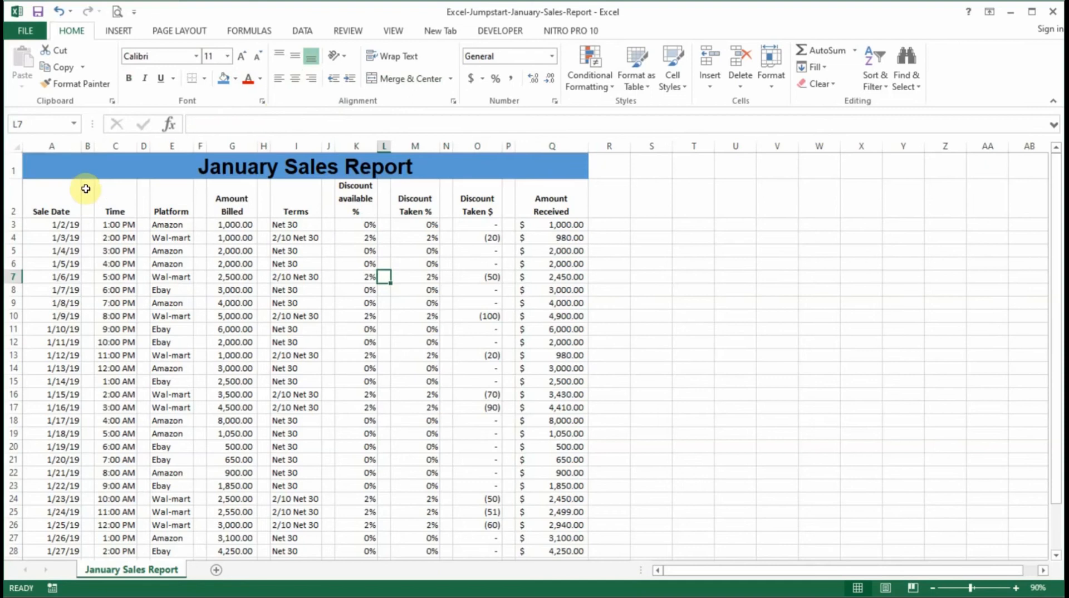
Fill the narrow spacer columns B, D, F, H, J, L, N and P with the gray theme color in rows 2 to 31
drag(85, 188, 88, 289)
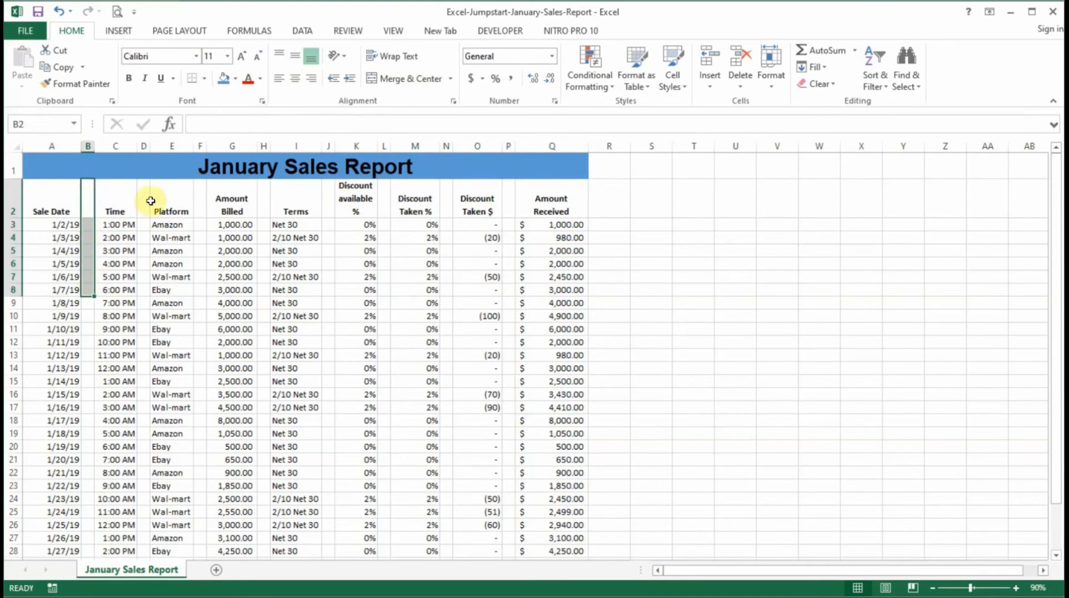
drag(87, 199, 507, 211)
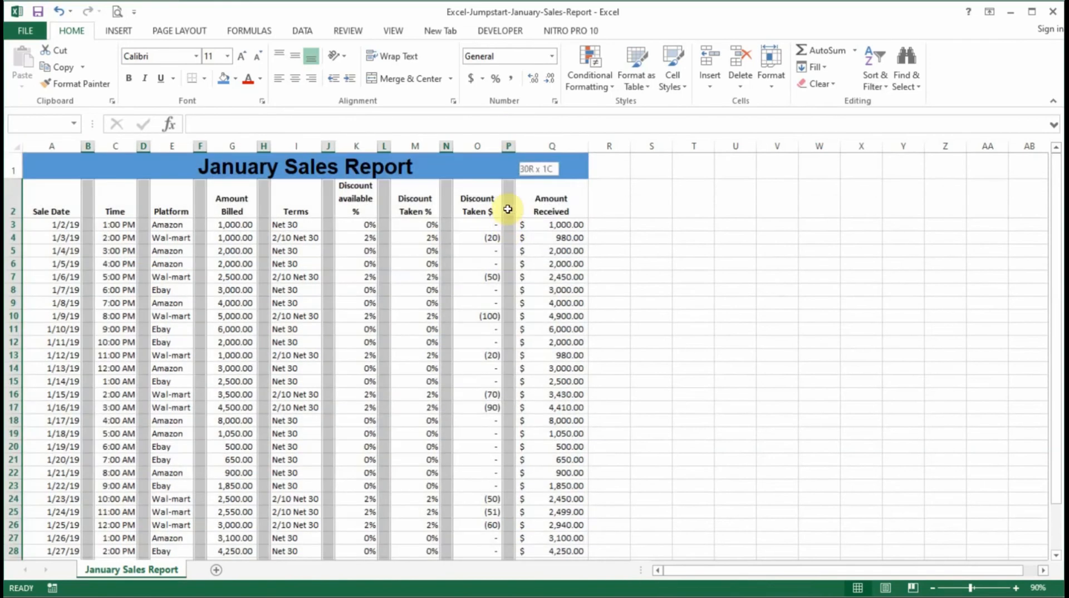
click(235, 80)
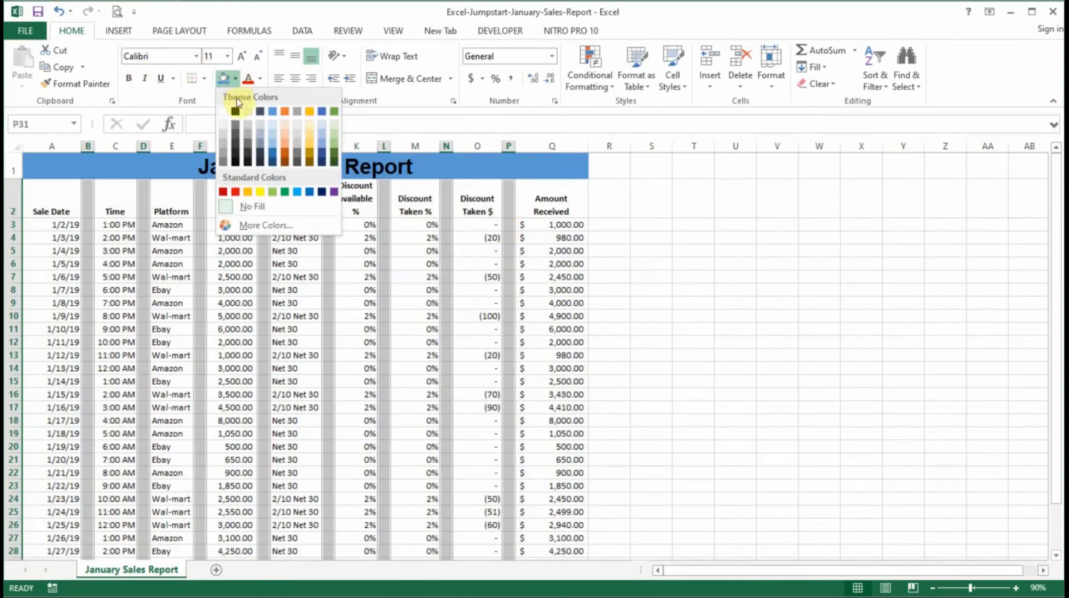
click(299, 112)
scroll(377, 252, down, 5)
click(417, 280)
scroll(415, 281, up, 5)
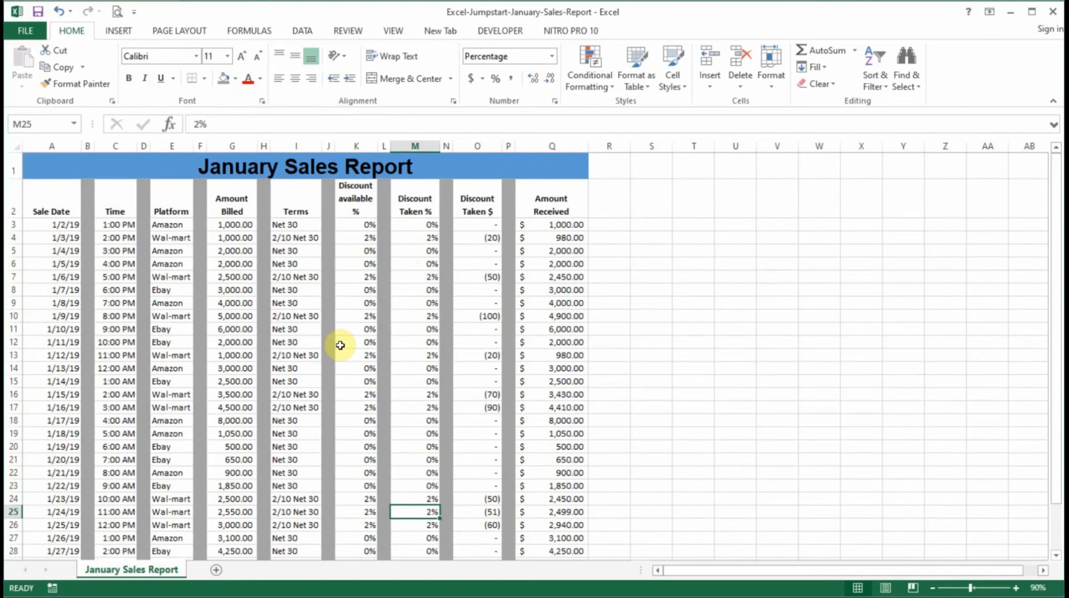
Add a bottom border to all nine column headings in row 2, from Sale Date to Amount Received
click(53, 189)
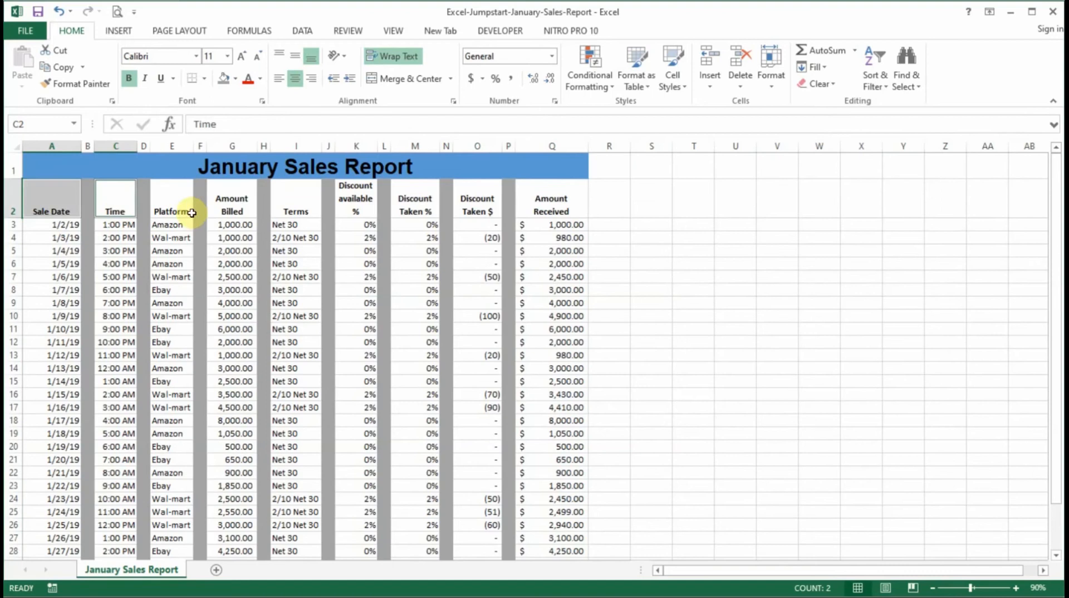
ctrl+click(123, 204)
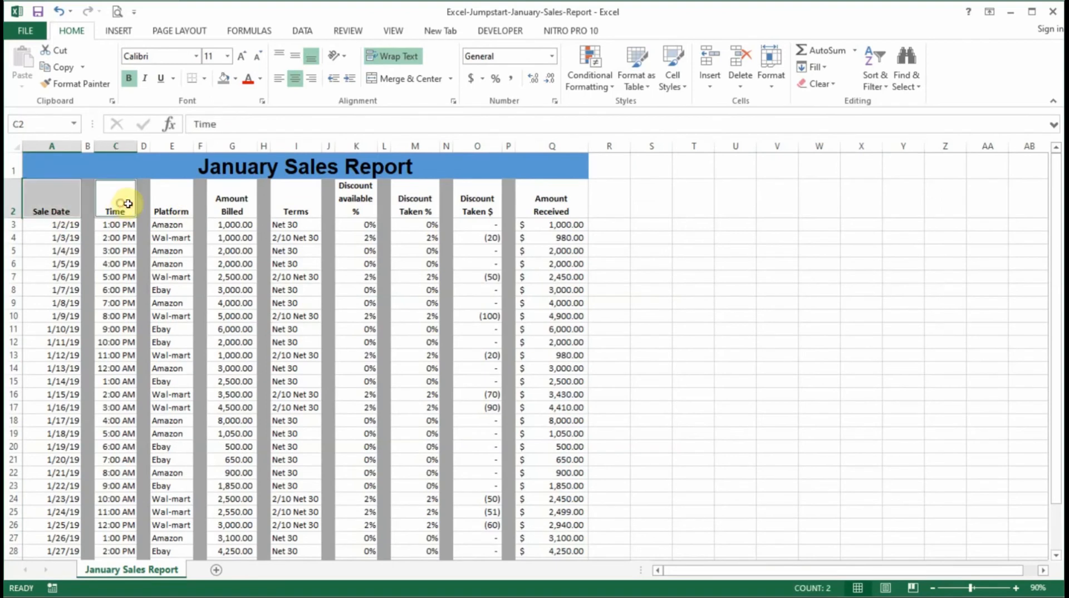
ctrl+click(177, 204)
ctrl+click(231, 203)
ctrl+click(284, 205)
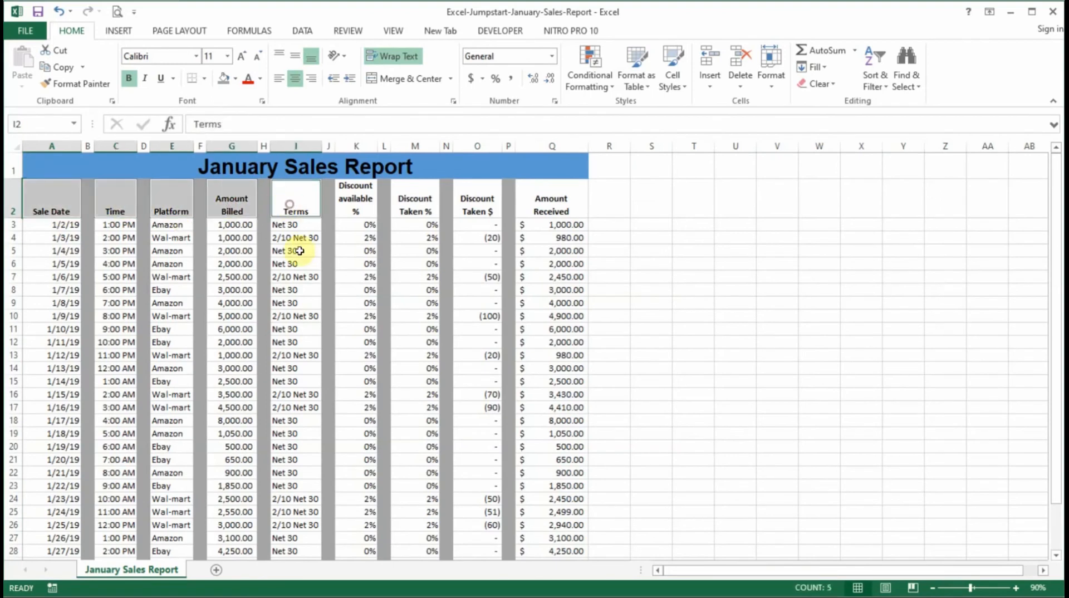
ctrl+click(355, 200)
ctrl+click(418, 203)
ctrl+click(478, 206)
ctrl+click(552, 209)
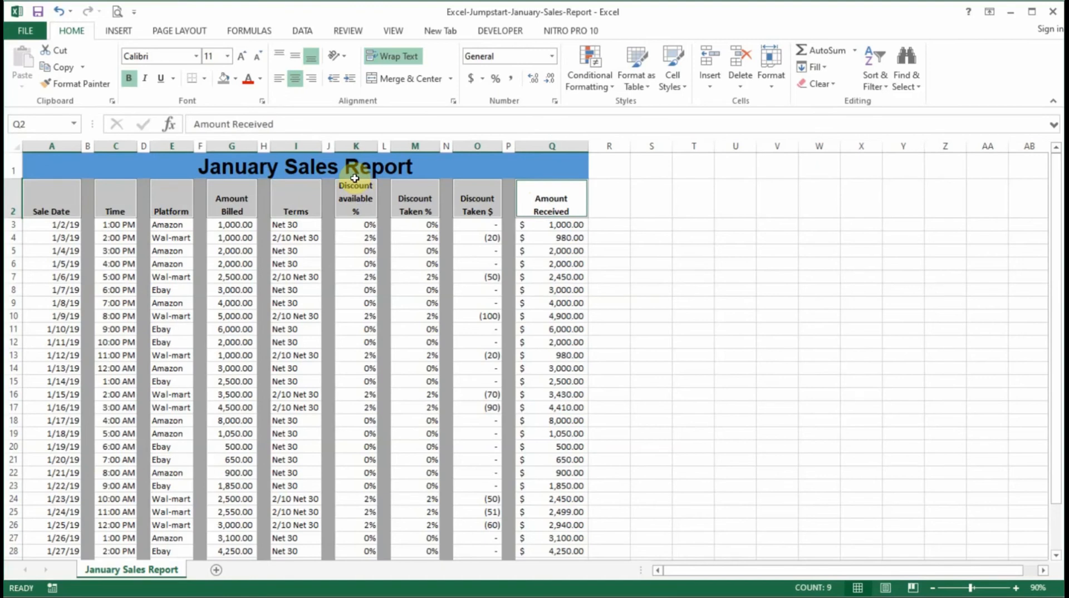
click(206, 81)
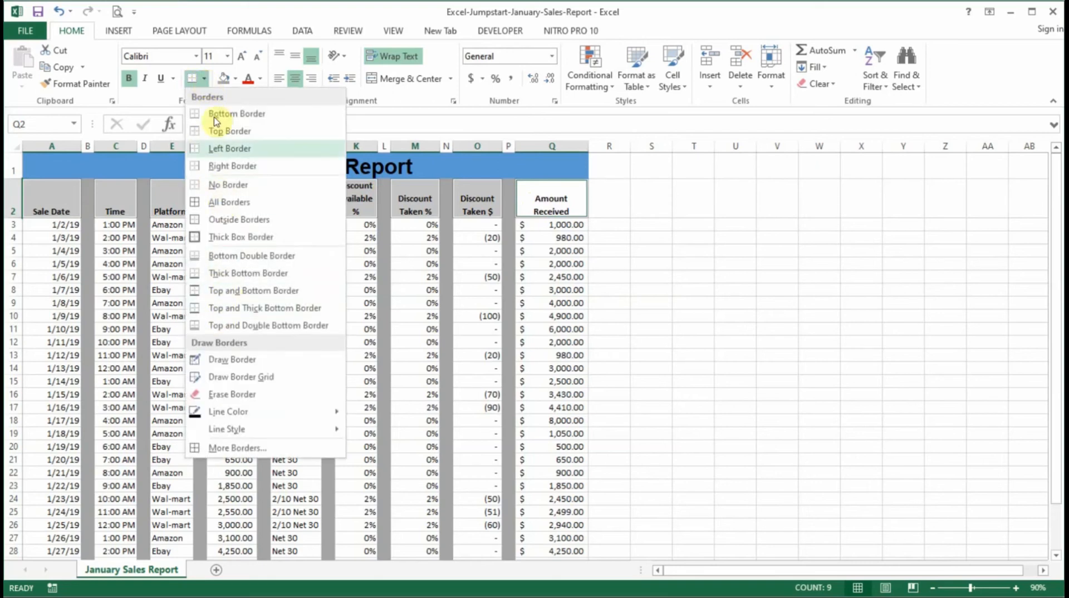
click(215, 7)
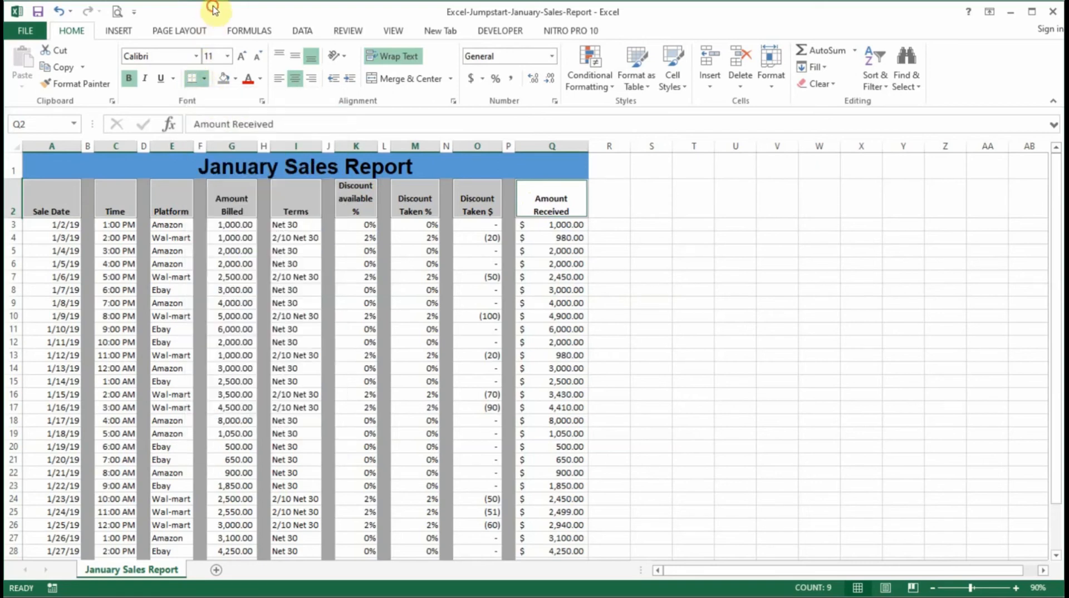
click(193, 82)
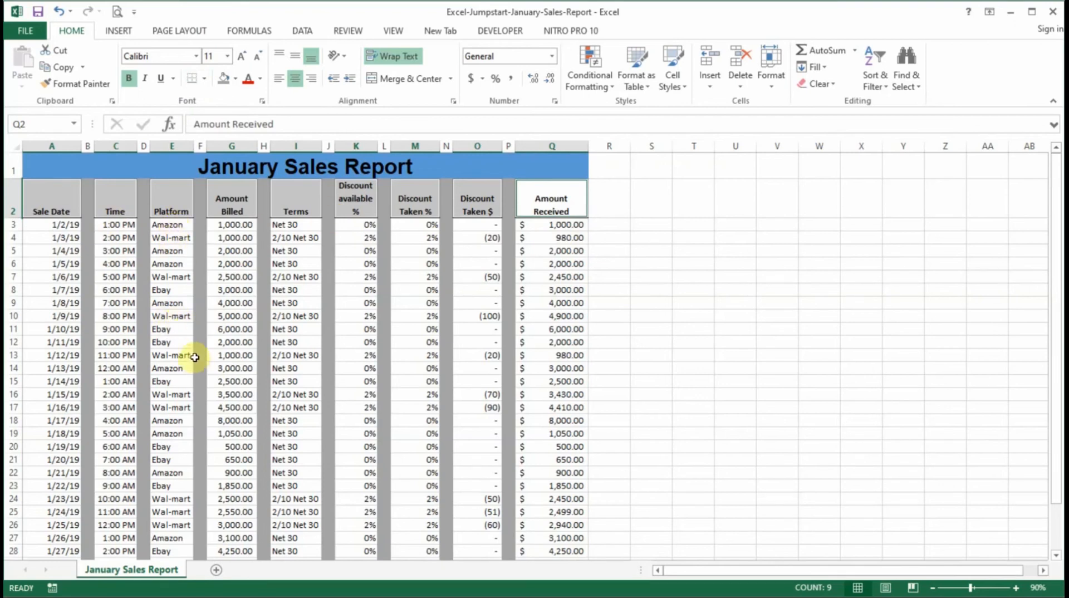
Open the border choices for the January Total cell of the Amount Billed column, G33
scroll(196, 357, down, 6)
scroll(211, 401, up, 1)
drag(225, 446, 230, 435)
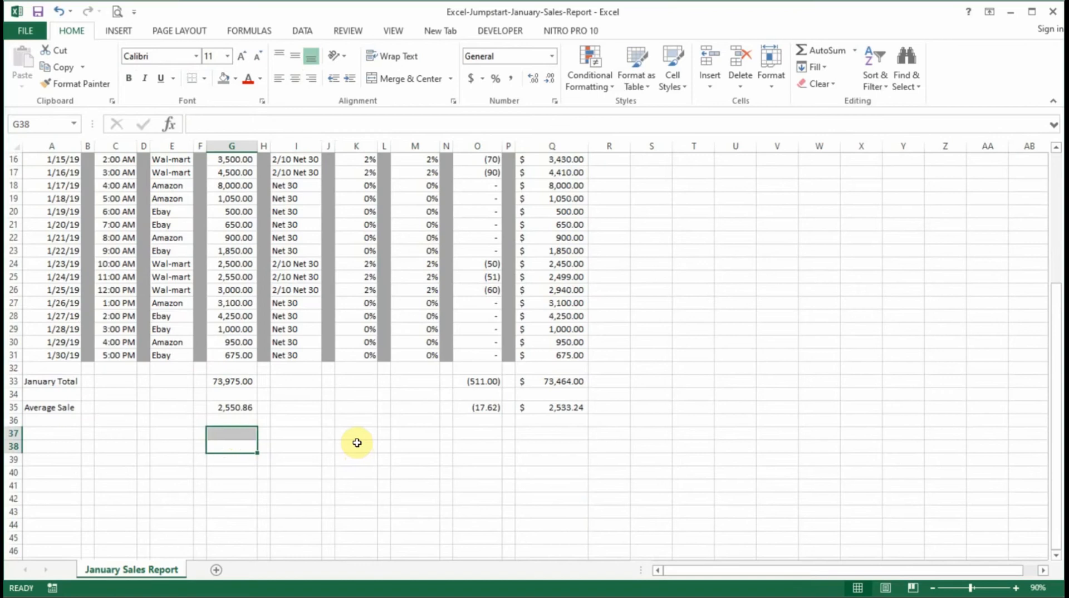
scroll(356, 428, up, 1)
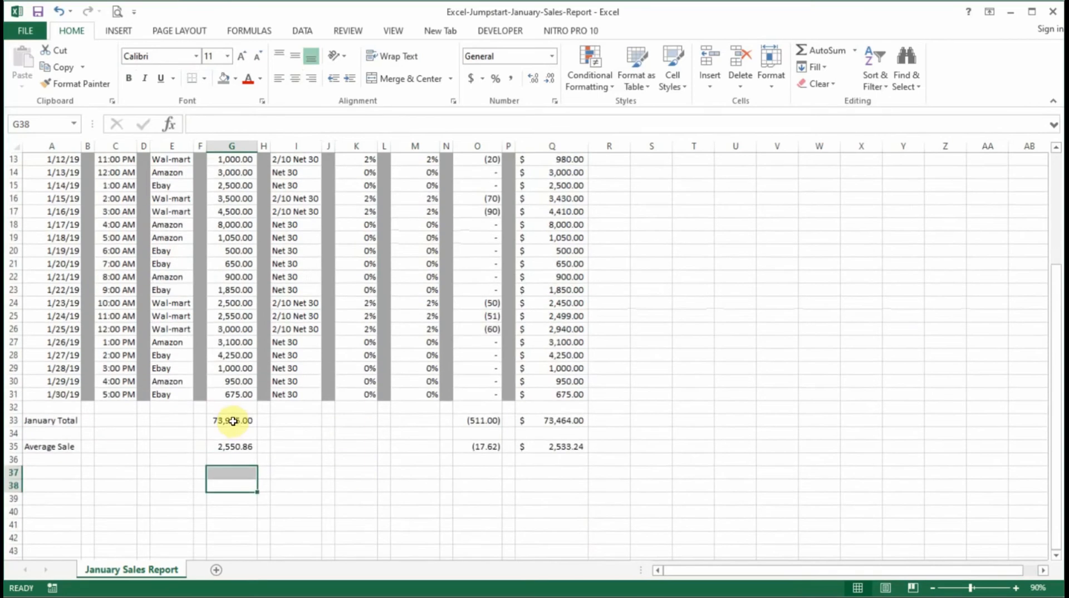
click(244, 423)
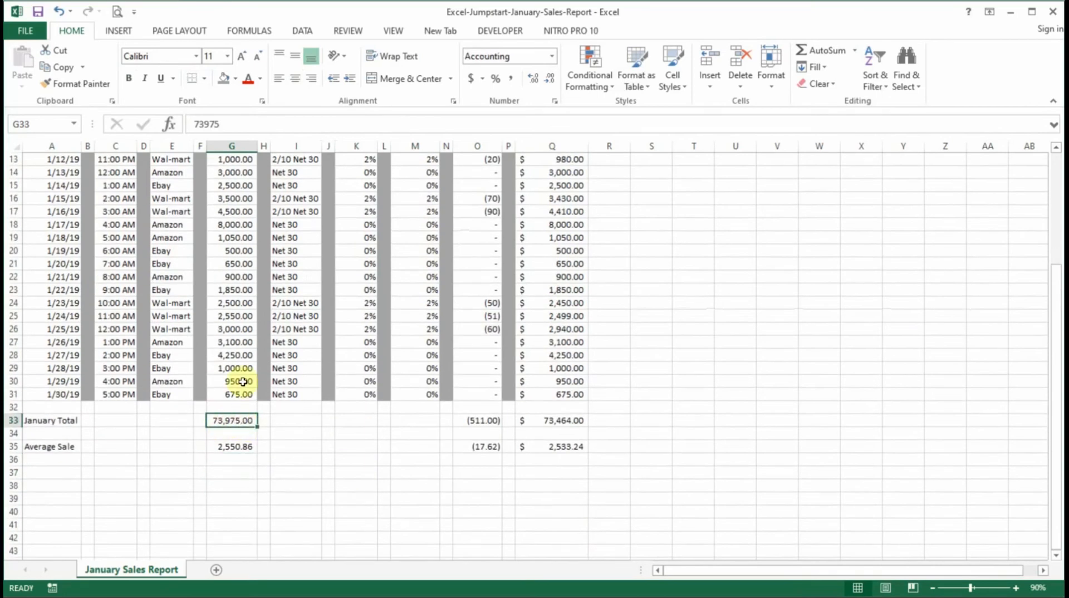
click(204, 78)
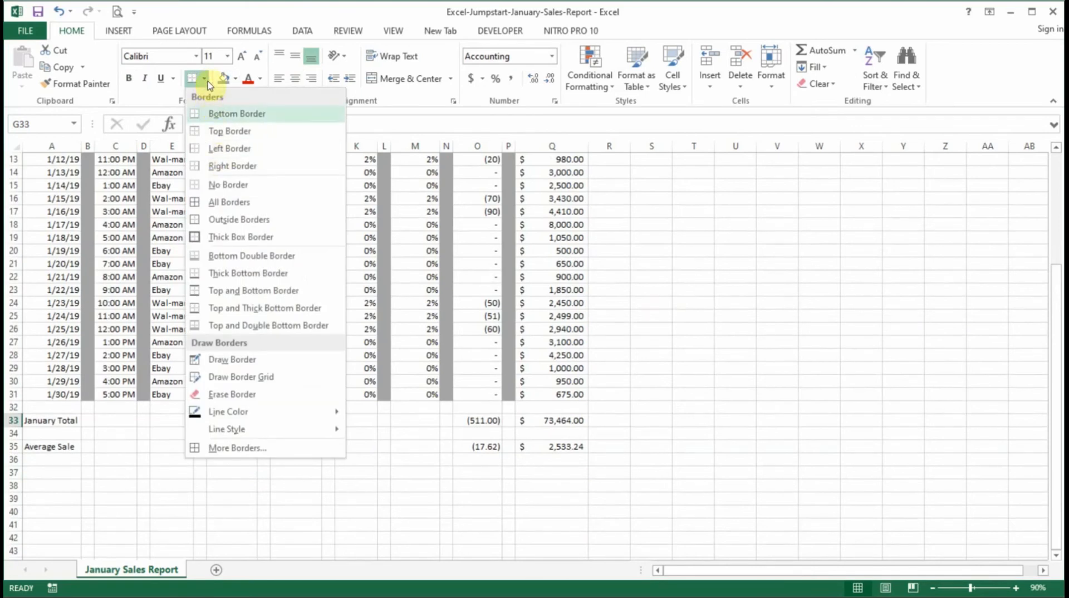
Apply a top and double bottom border to January Total cell G33 and copy its formatting to O33 and Q33
click(248, 329)
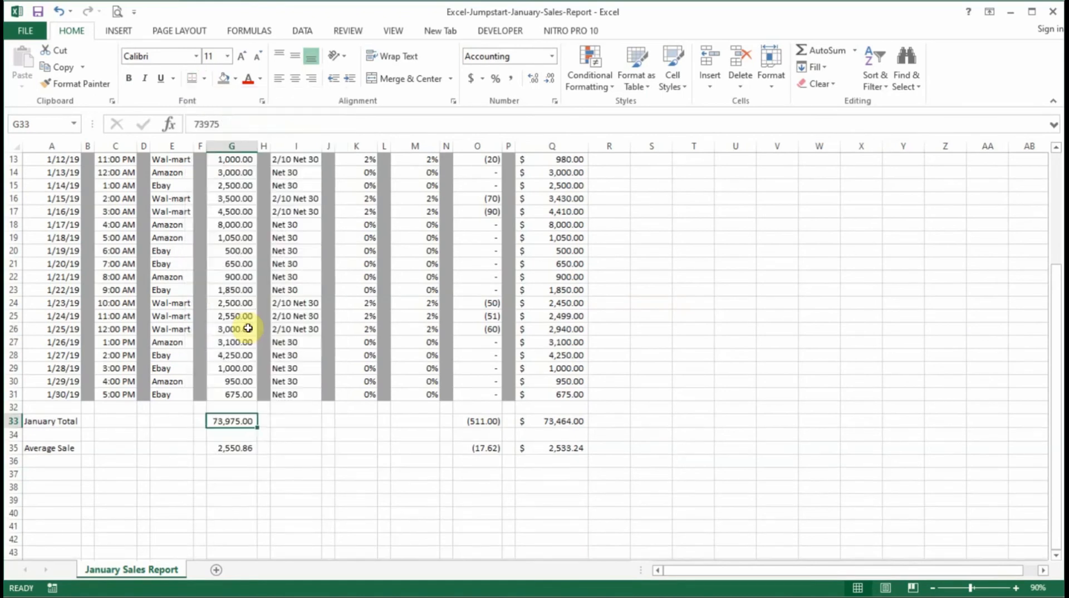
click(310, 470)
click(226, 424)
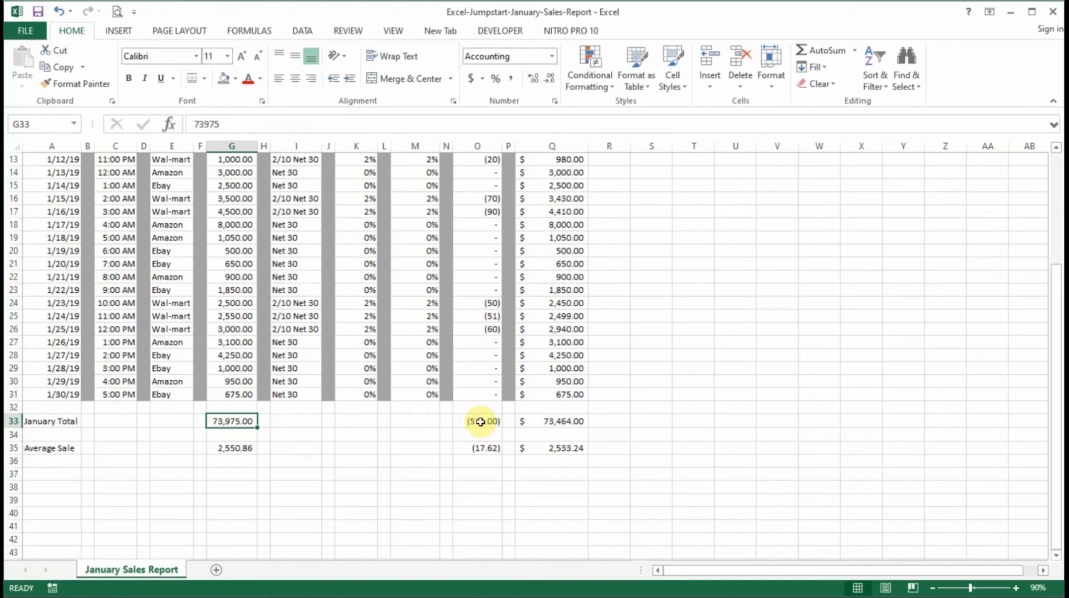
click(100, 84)
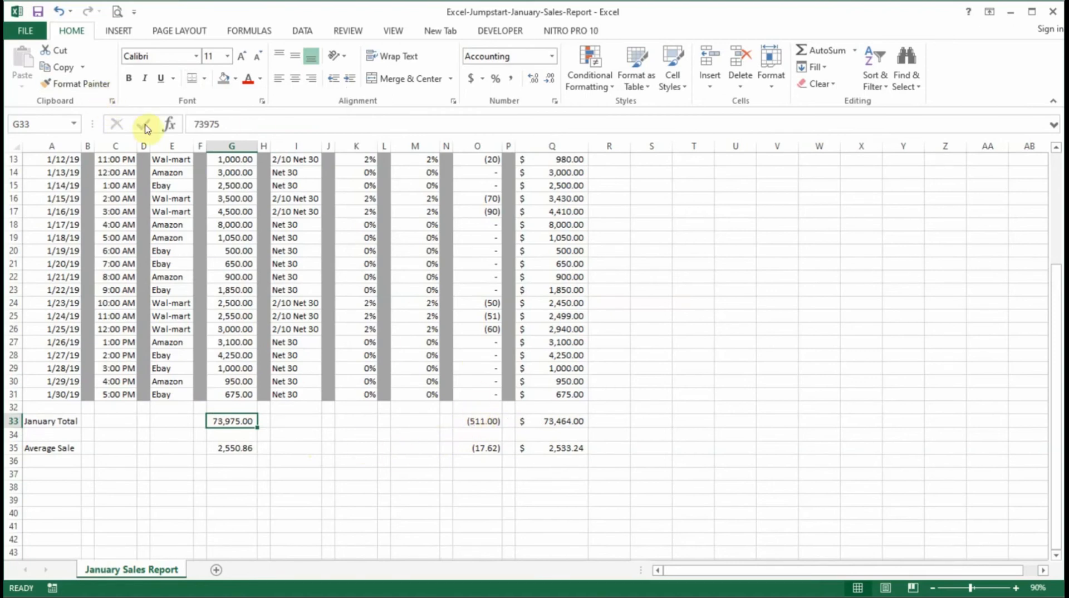
click(93, 88)
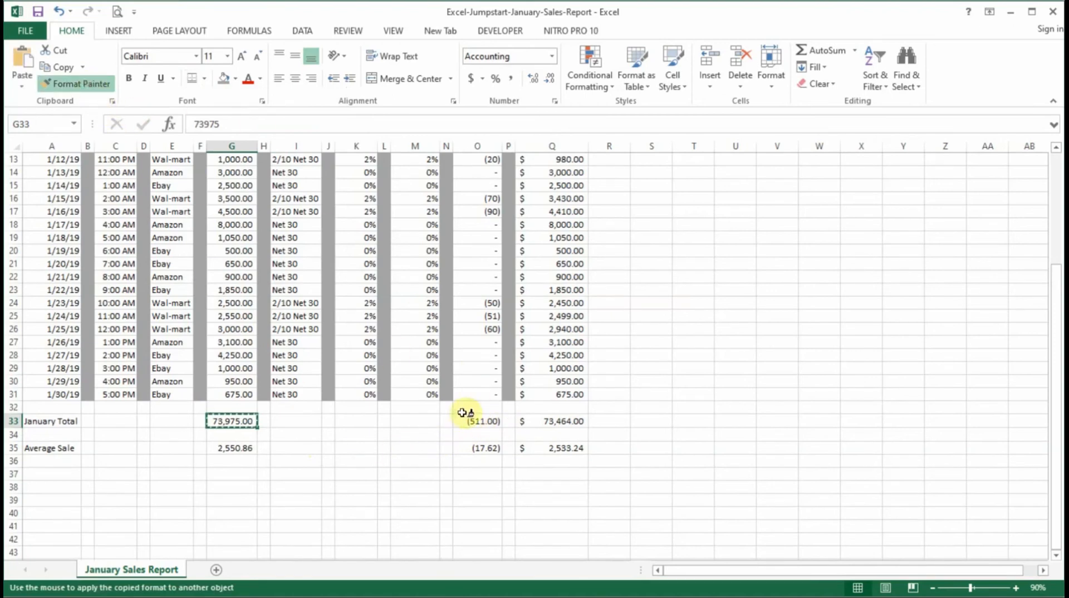
click(477, 422)
click(567, 421)
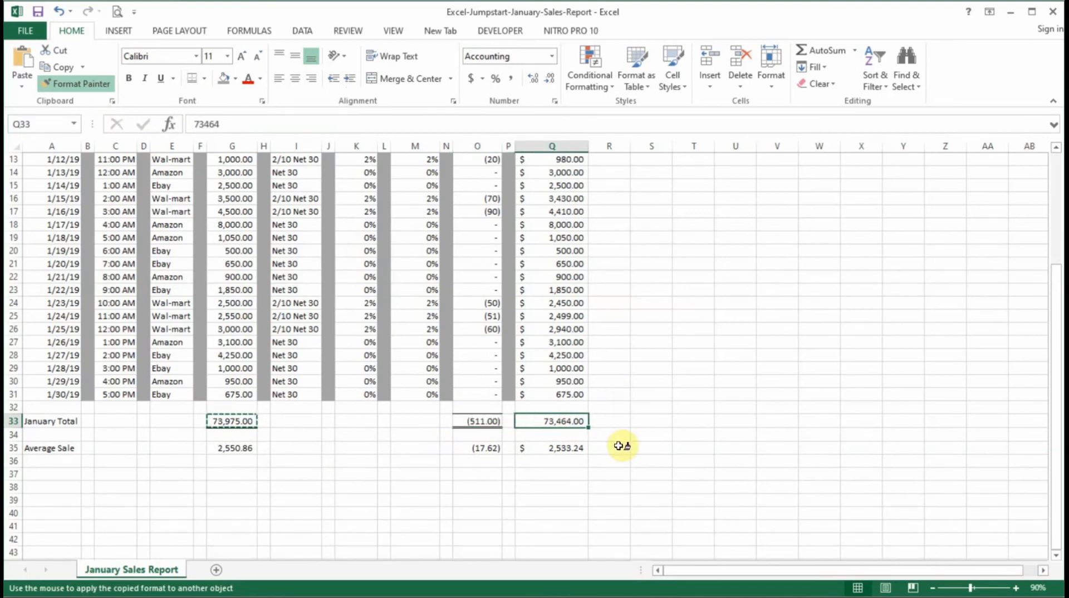
key(Escape)
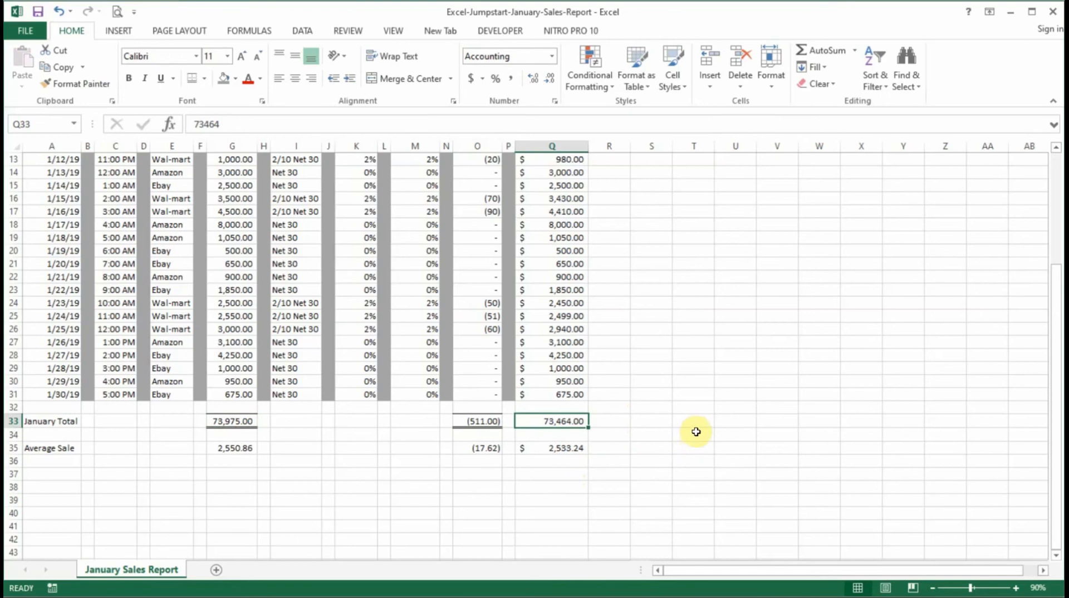
Delete the Amount Received column Q together with its grey spacer column P
click(692, 405)
scroll(692, 405, up, 4)
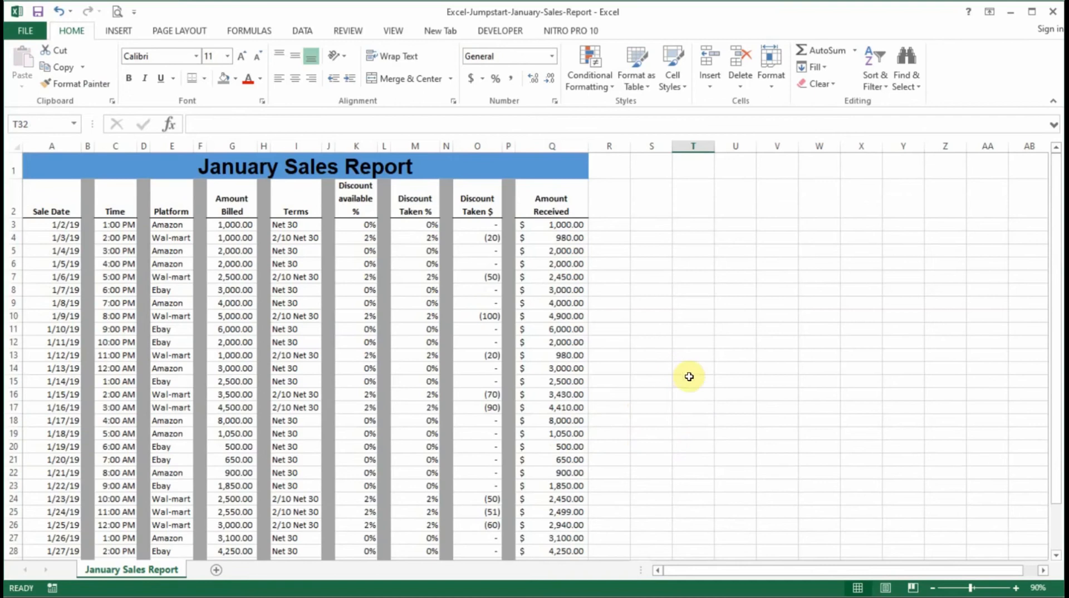
click(734, 367)
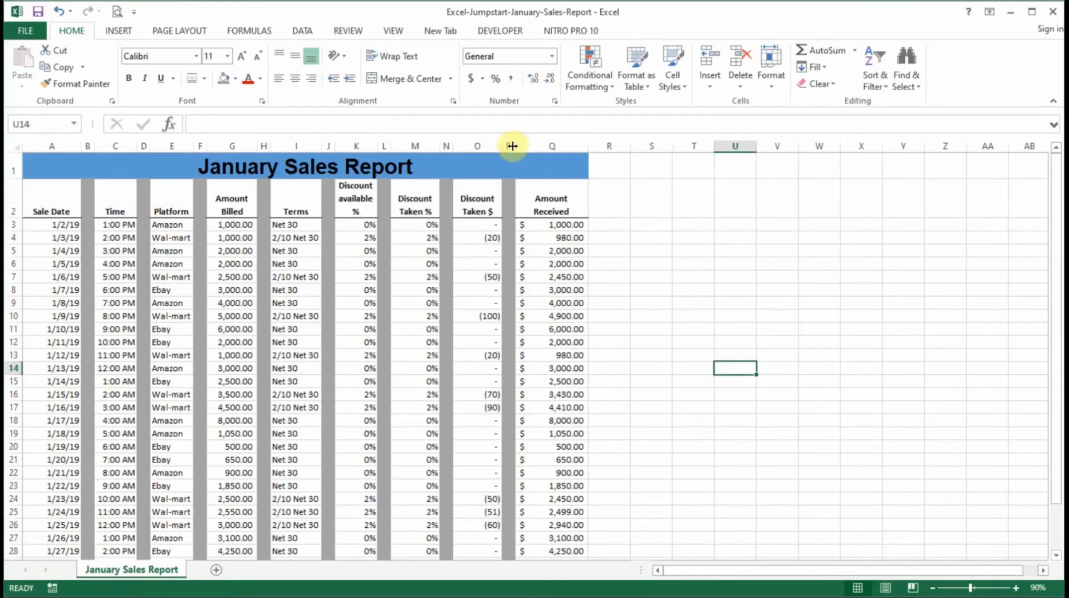
drag(505, 145, 526, 145)
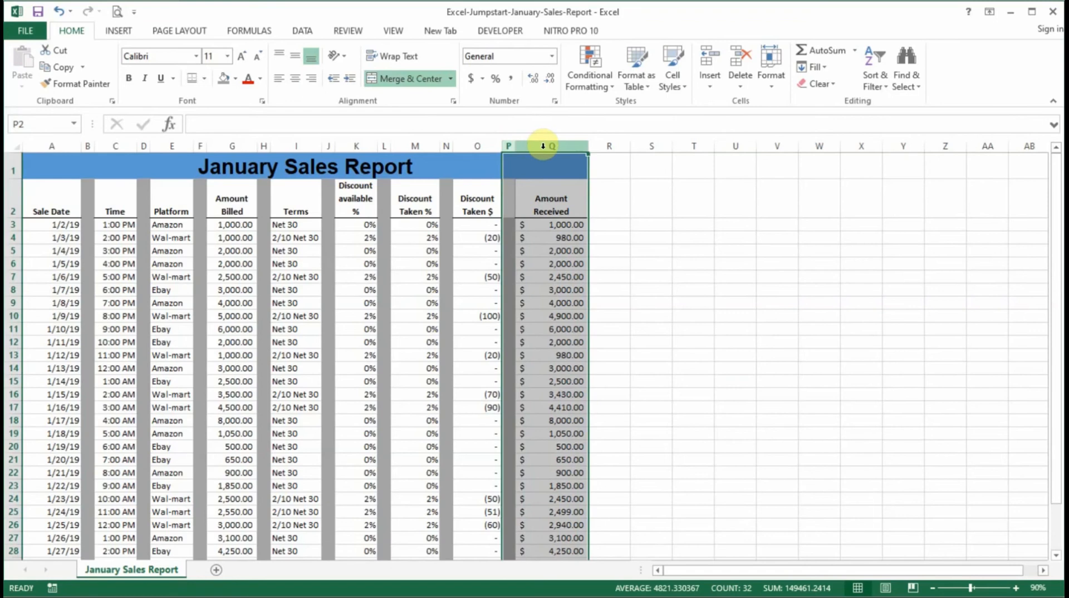
click(682, 264)
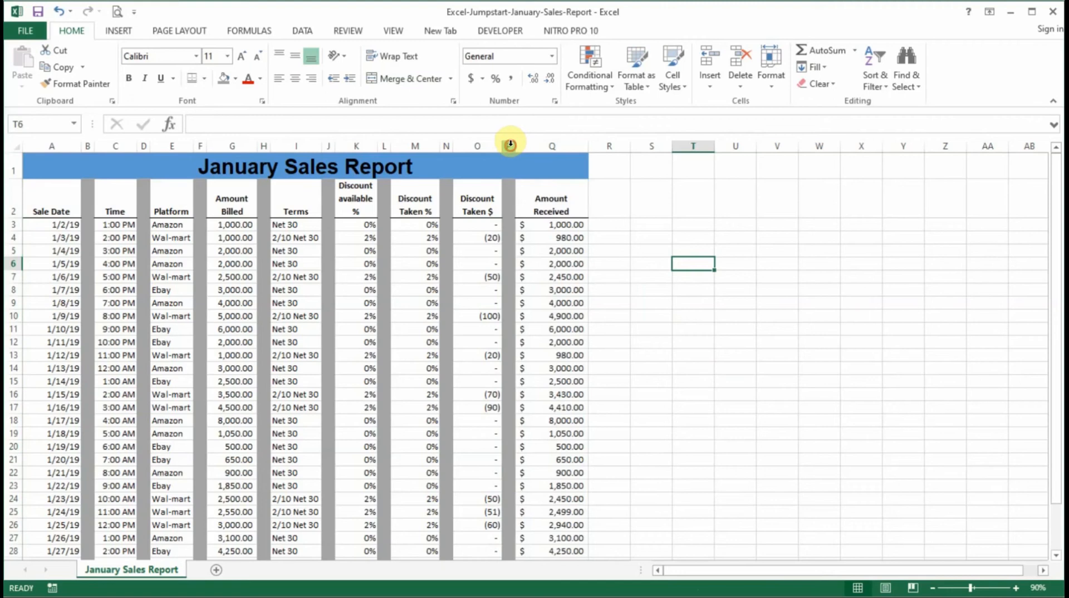
drag(509, 146, 535, 144)
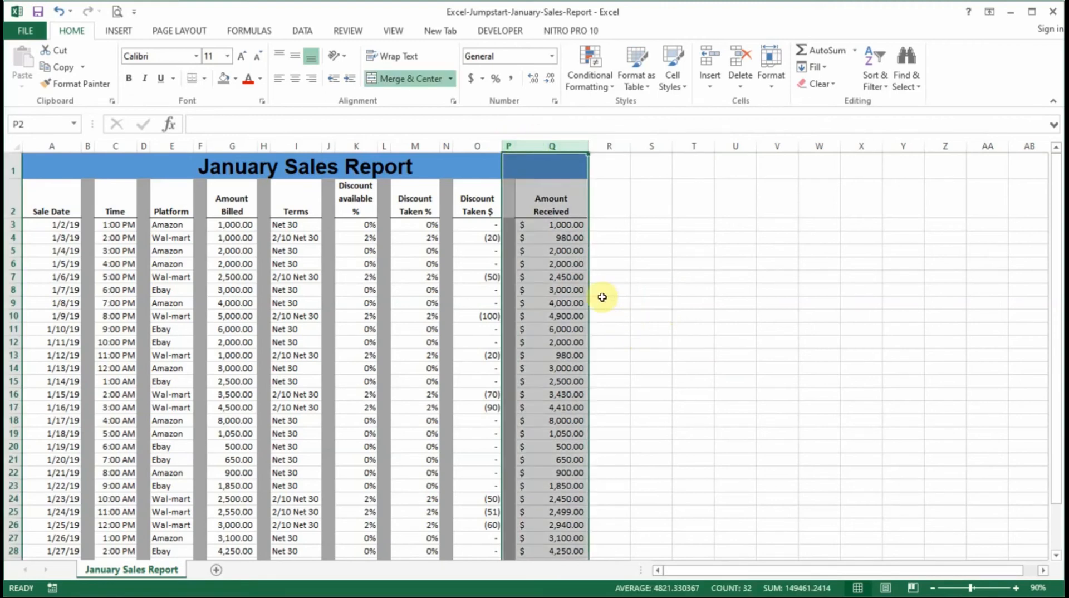
right_click(564, 300)
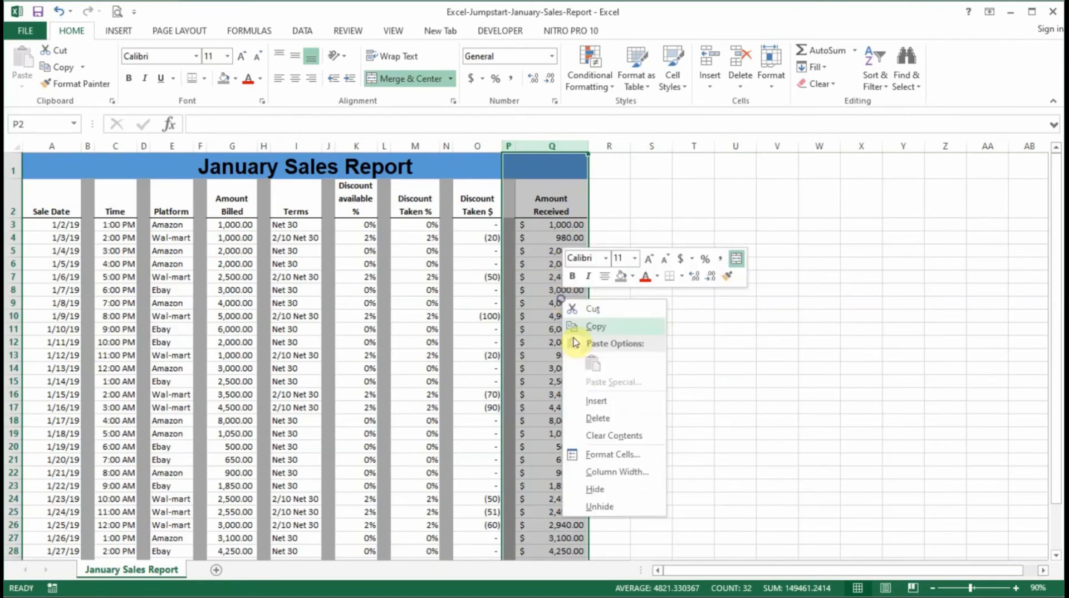
click(603, 422)
scroll(487, 331, down, 5)
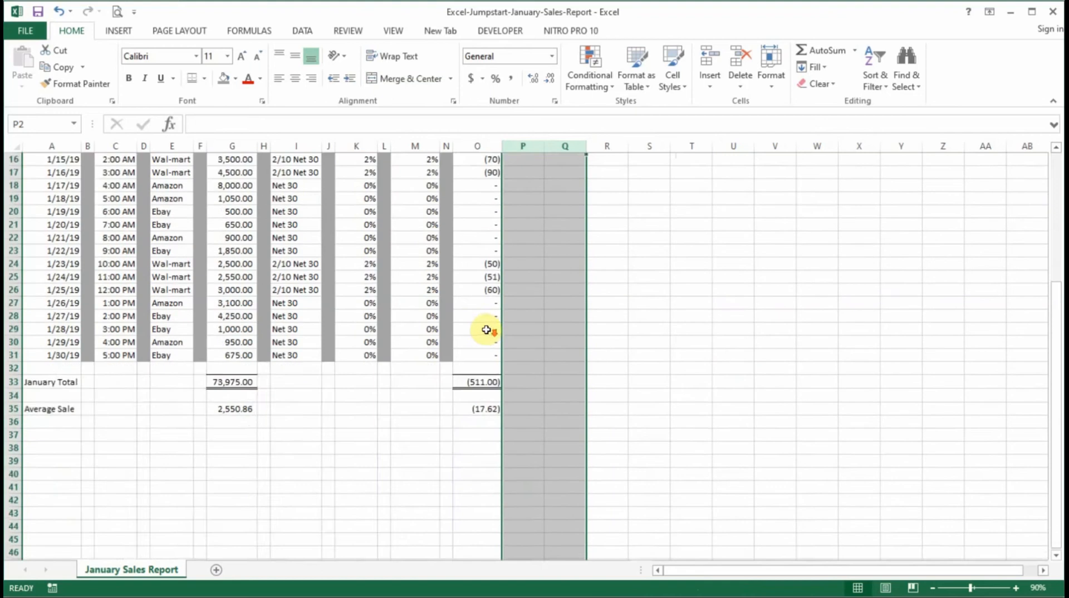
scroll(487, 331, up, 5)
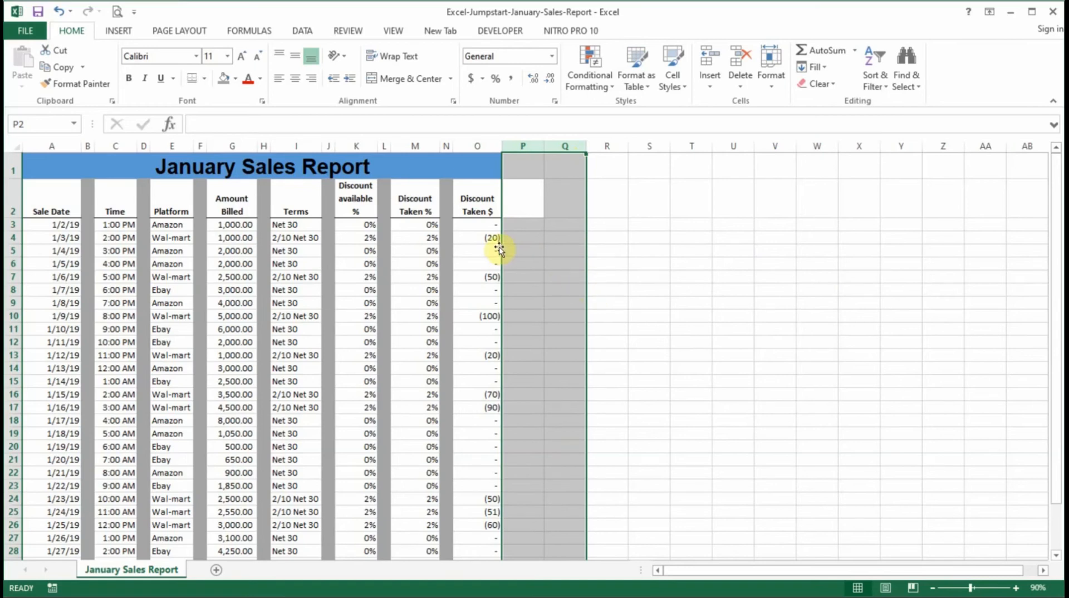
Insert one blank column between the Terms column and the grey spacer column J
click(329, 145)
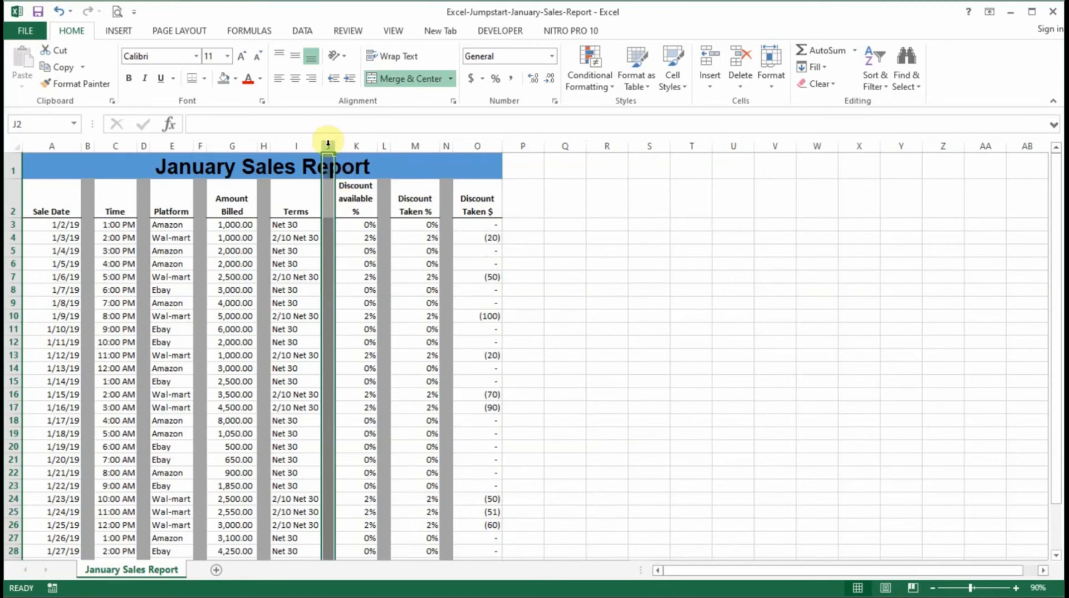
right_click(328, 144)
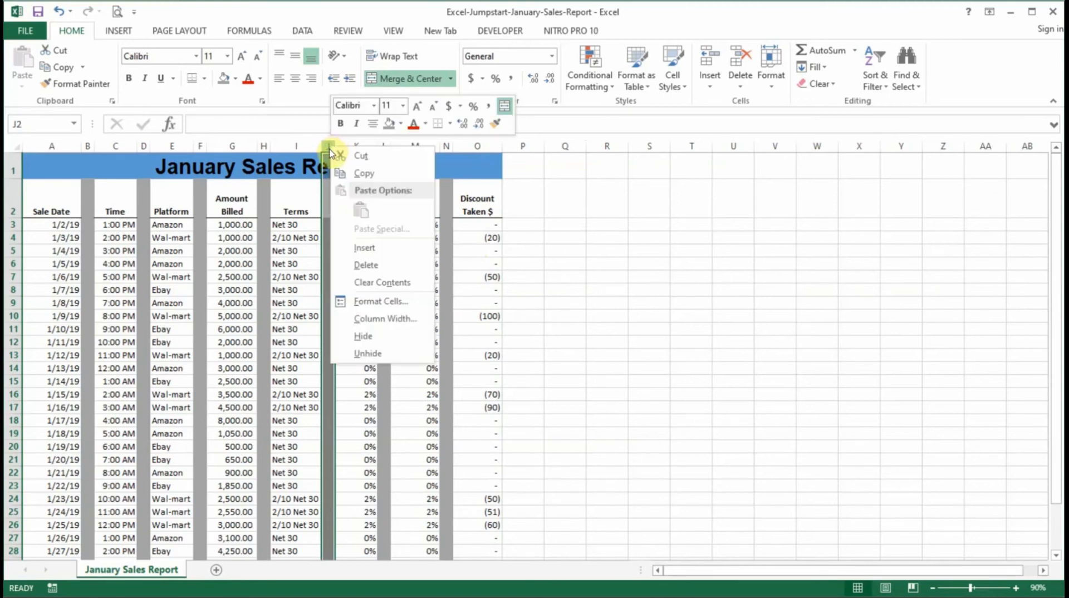
click(371, 248)
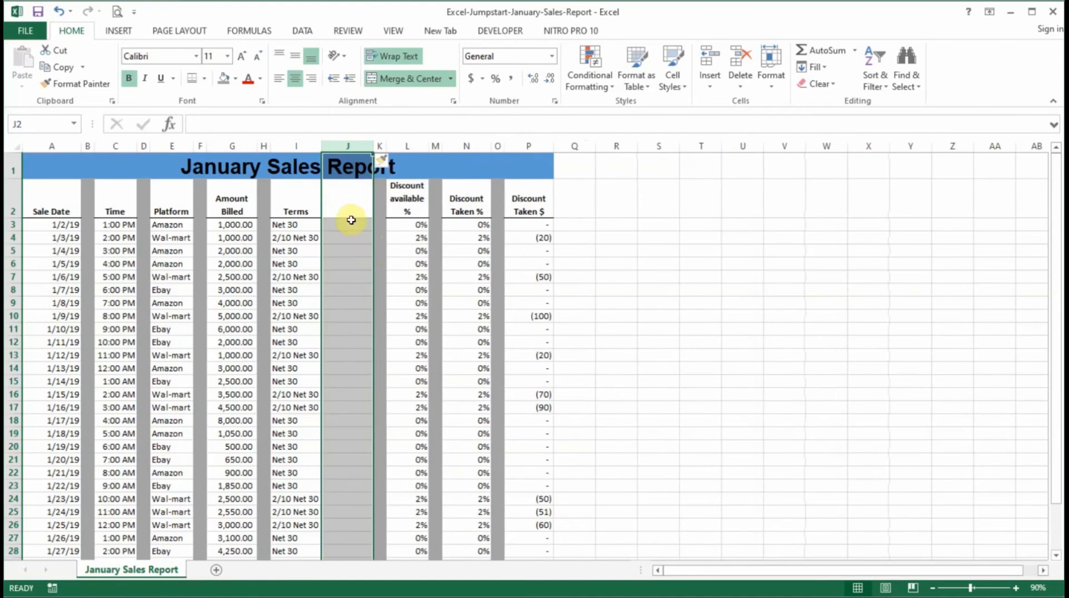
click(656, 315)
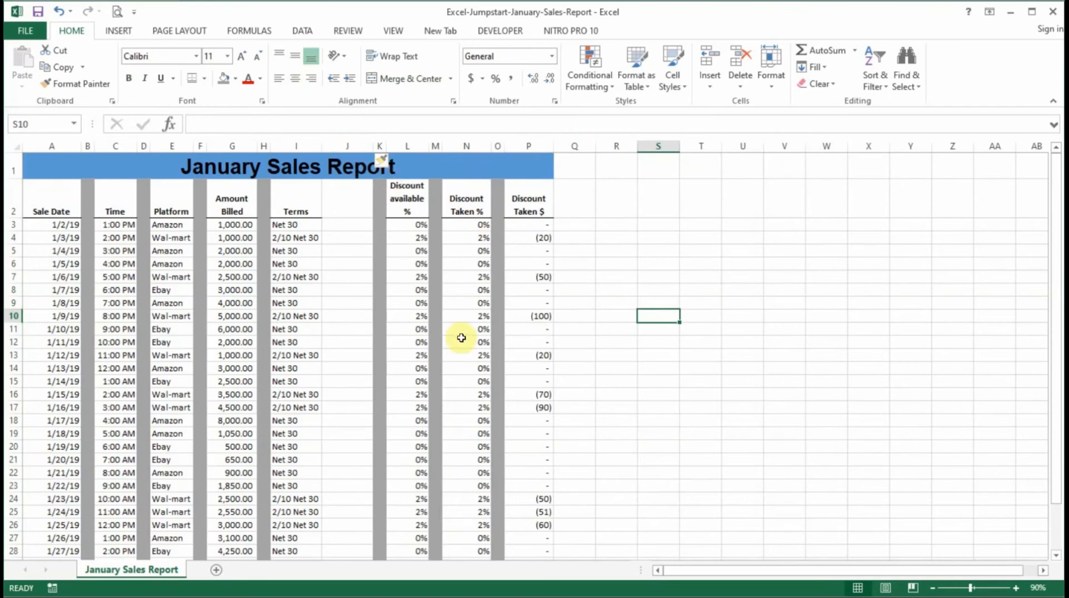
Insert two more blank columns at once directly after the Terms column, using columns J and K as the selection
click(355, 145)
drag(355, 145, 377, 147)
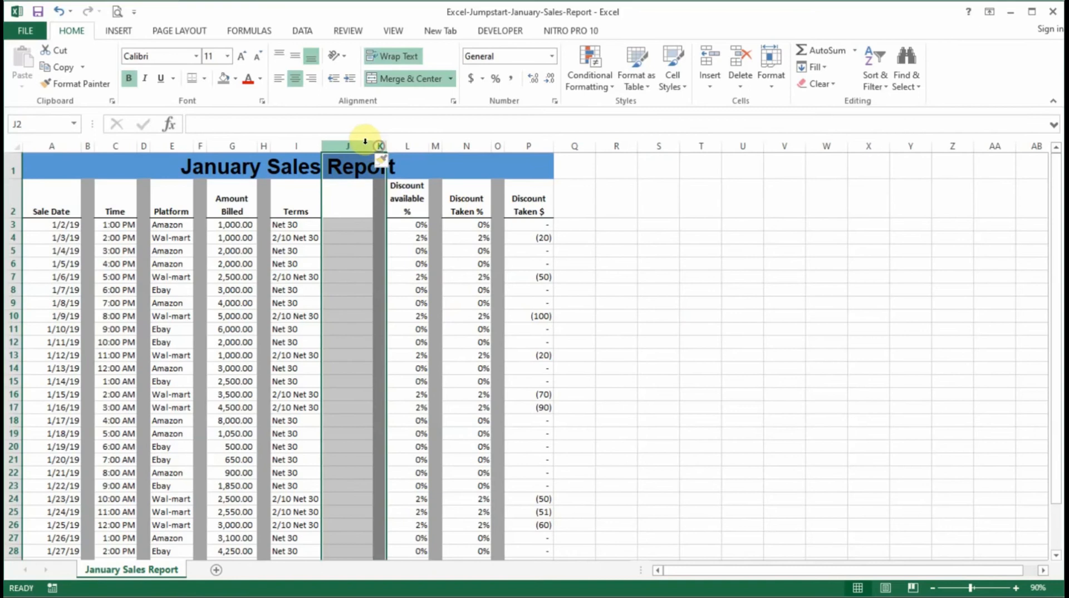
right_click(362, 145)
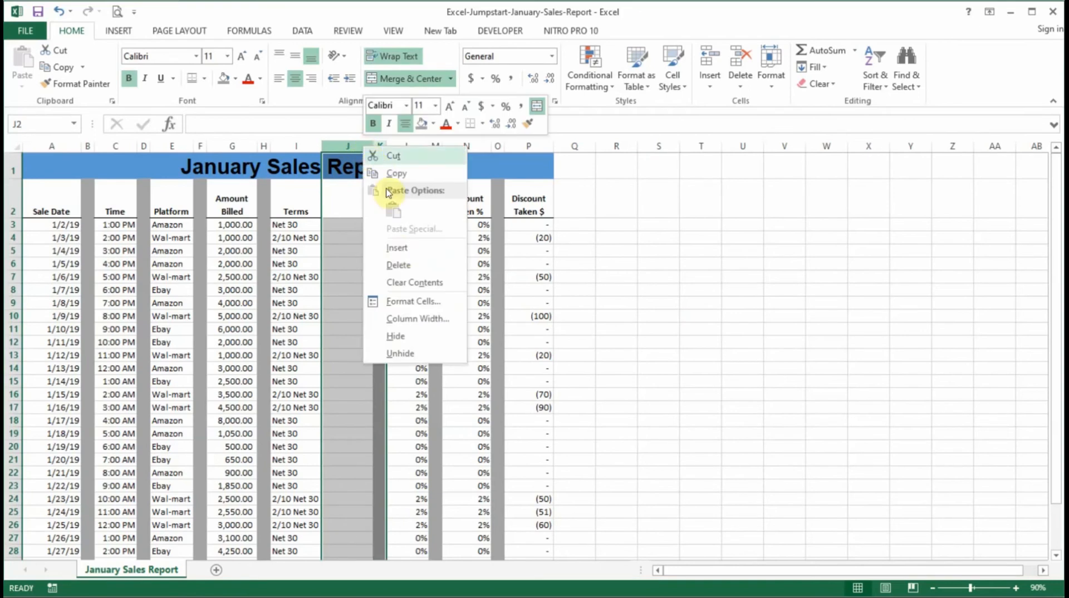
click(405, 254)
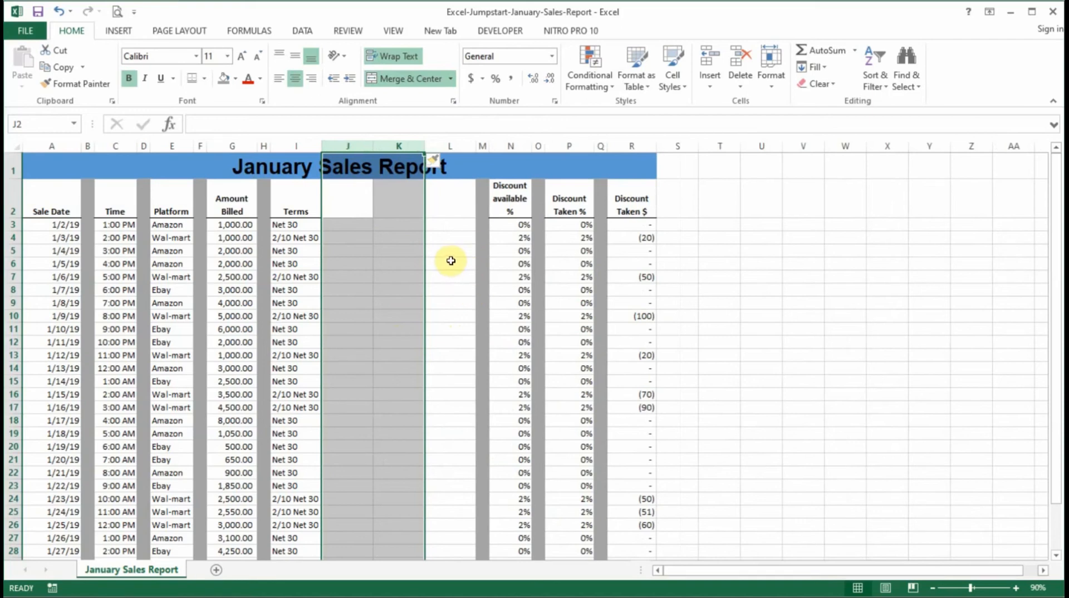
Delete the empty rows 38 to 42 below the Average Sale row
scroll(442, 267, down, 7)
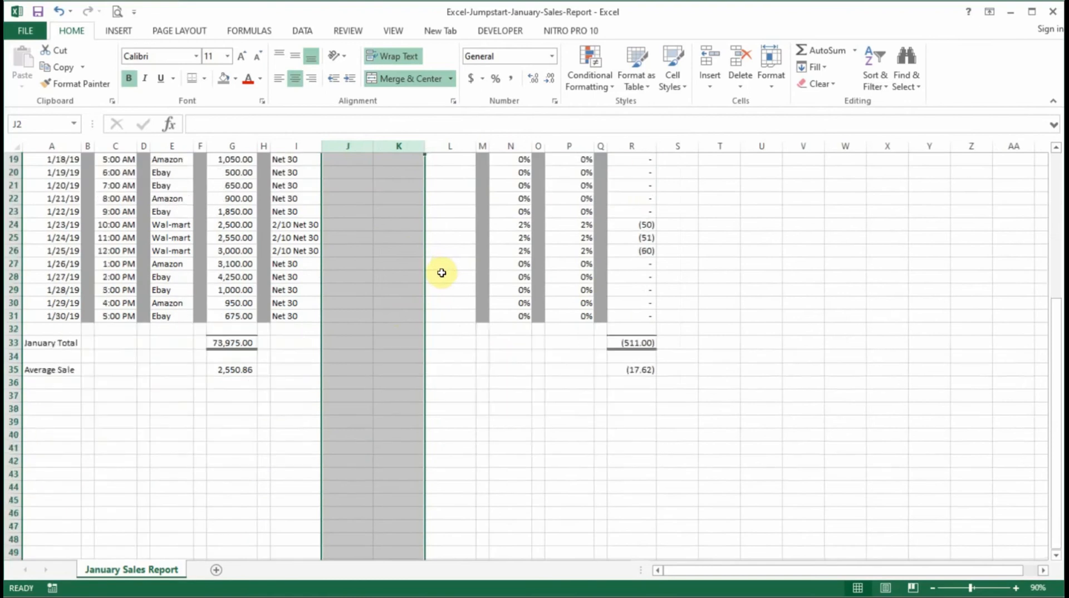
scroll(428, 301, up, 3)
scroll(362, 334, down, 4)
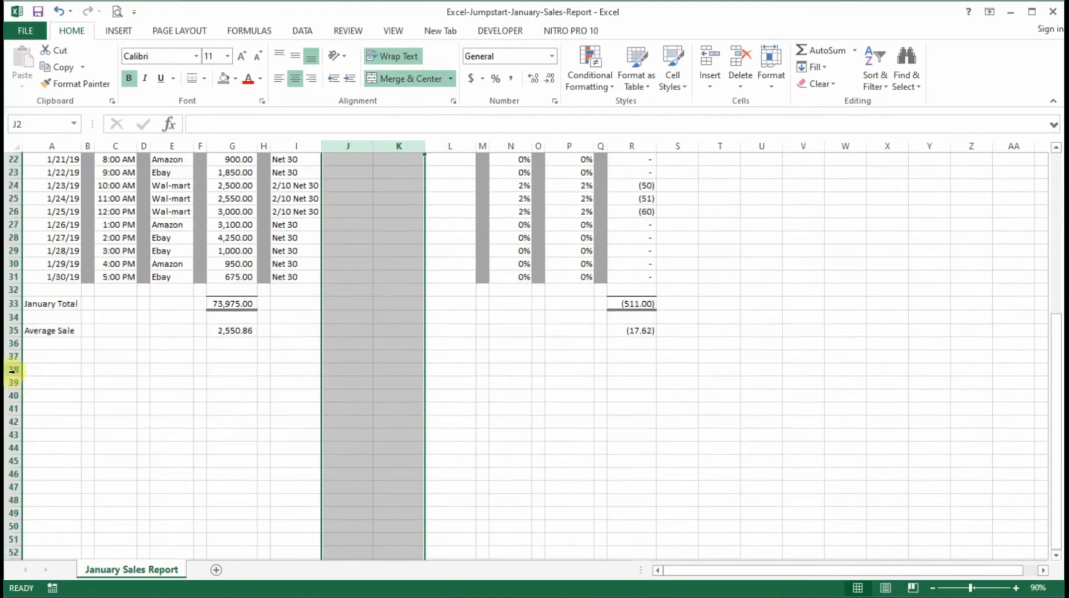
drag(12, 369, 18, 417)
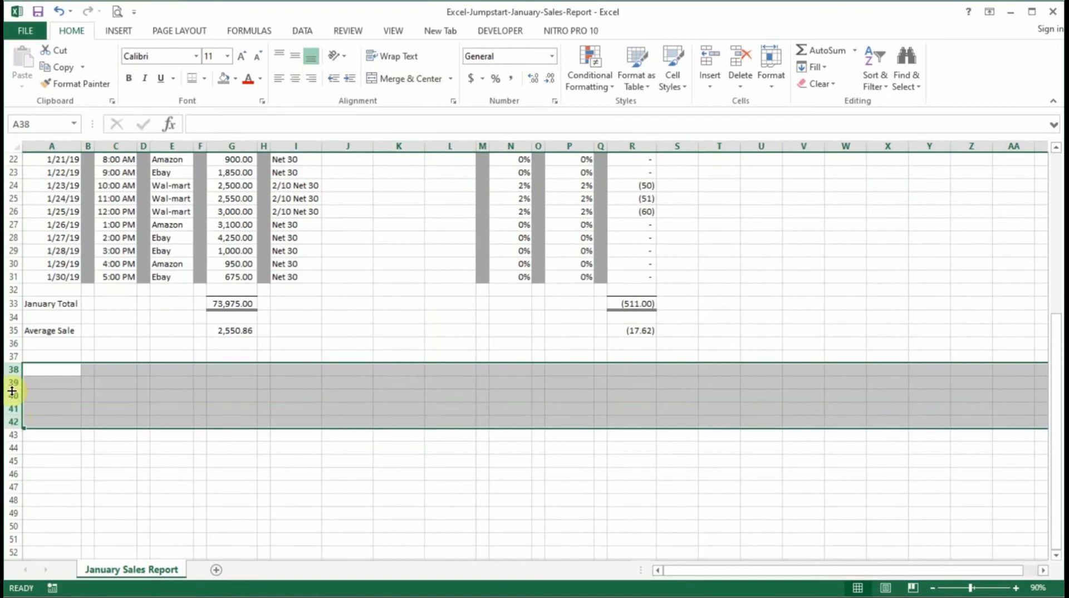
right_click(12, 392)
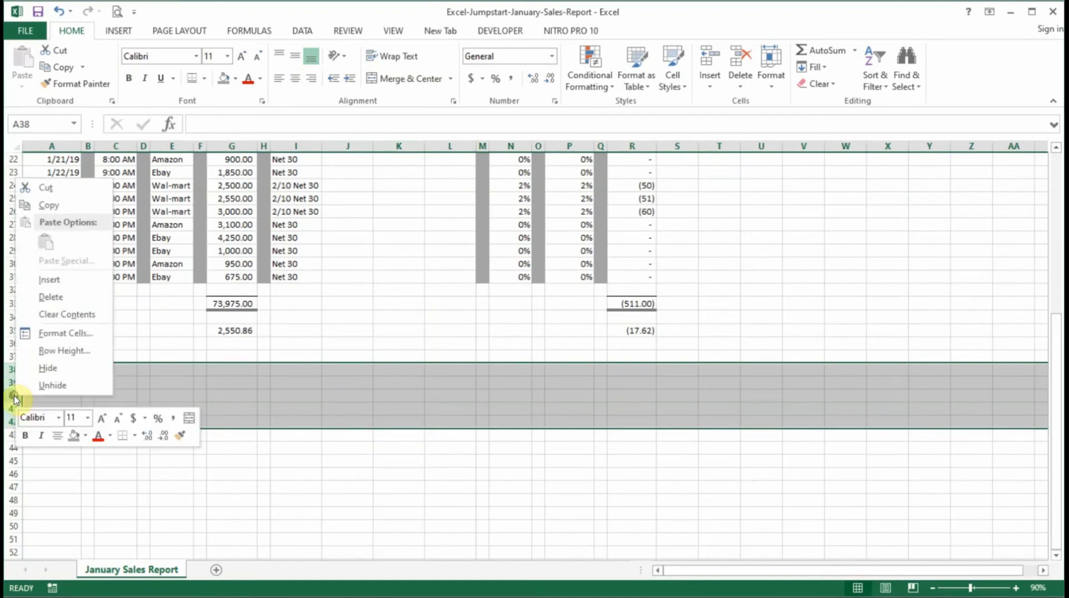
click(51, 298)
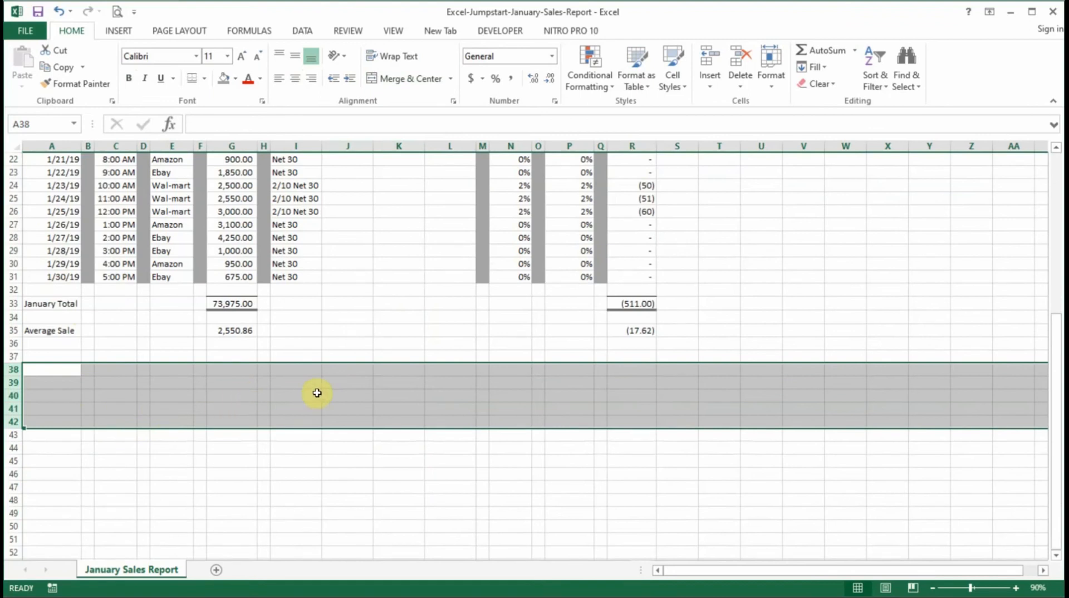
scroll(317, 393, up, 7)
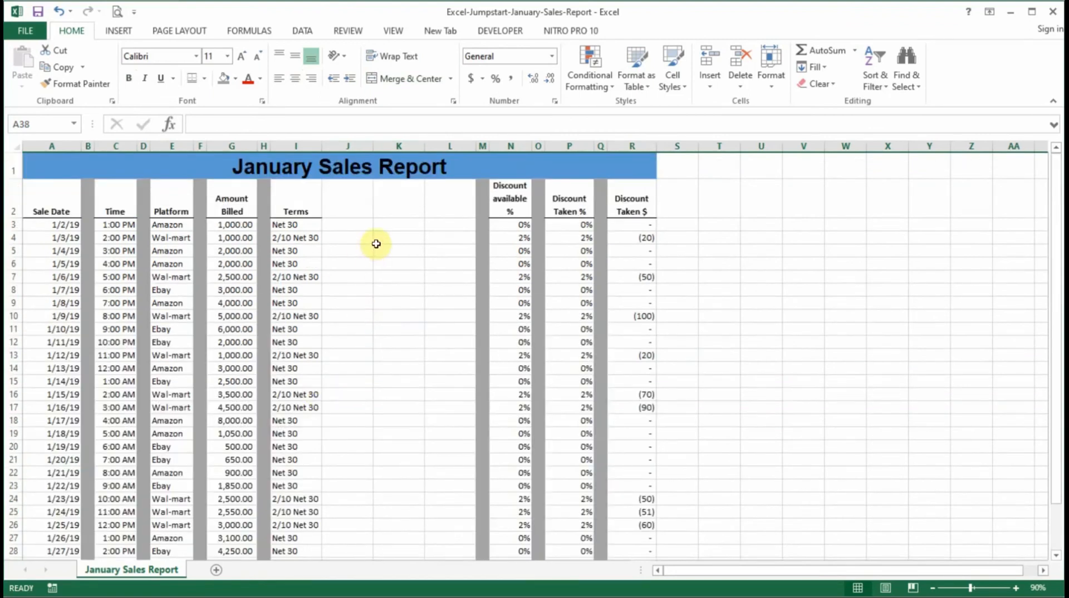
Undo the row deletion and both column insertions
click(58, 12)
click(60, 13)
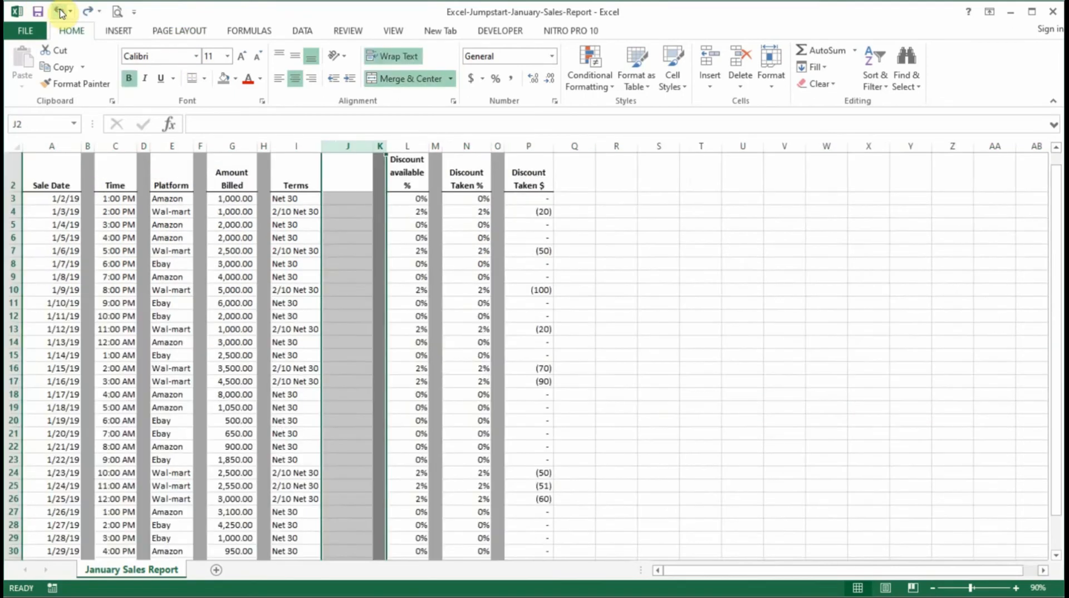
click(59, 12)
click(374, 277)
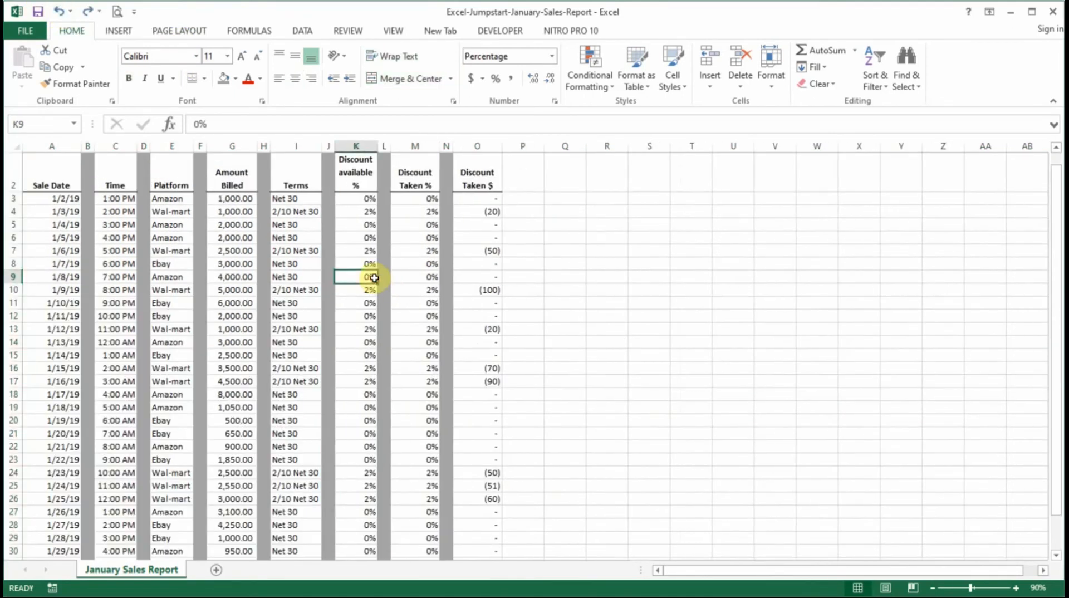
scroll(365, 287, up, 1)
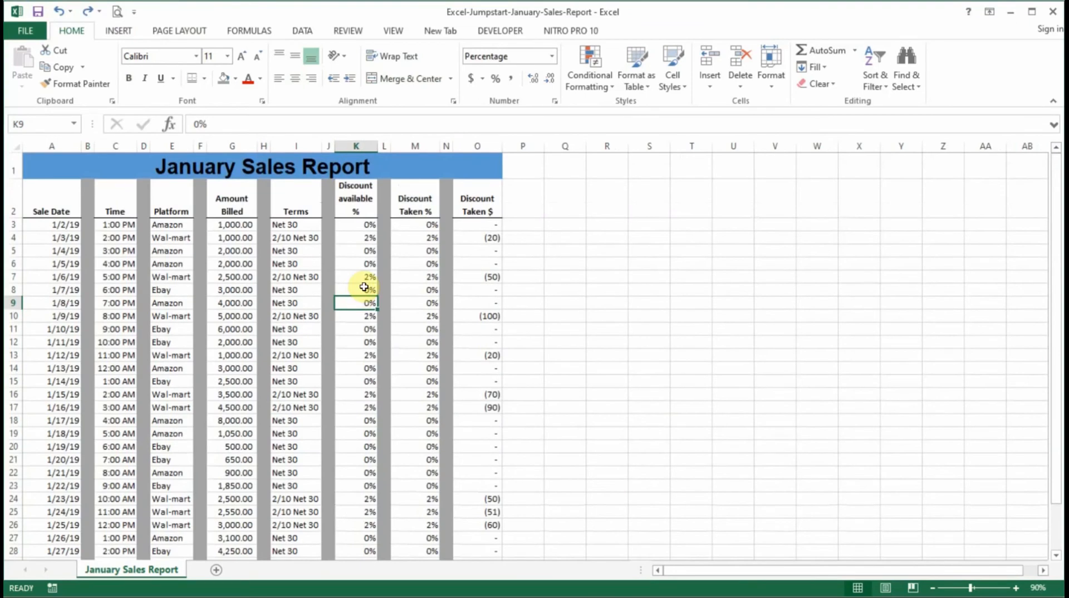
Delete the blank rows 32 and 34 above and below the January Total row
scroll(365, 312, down, 6)
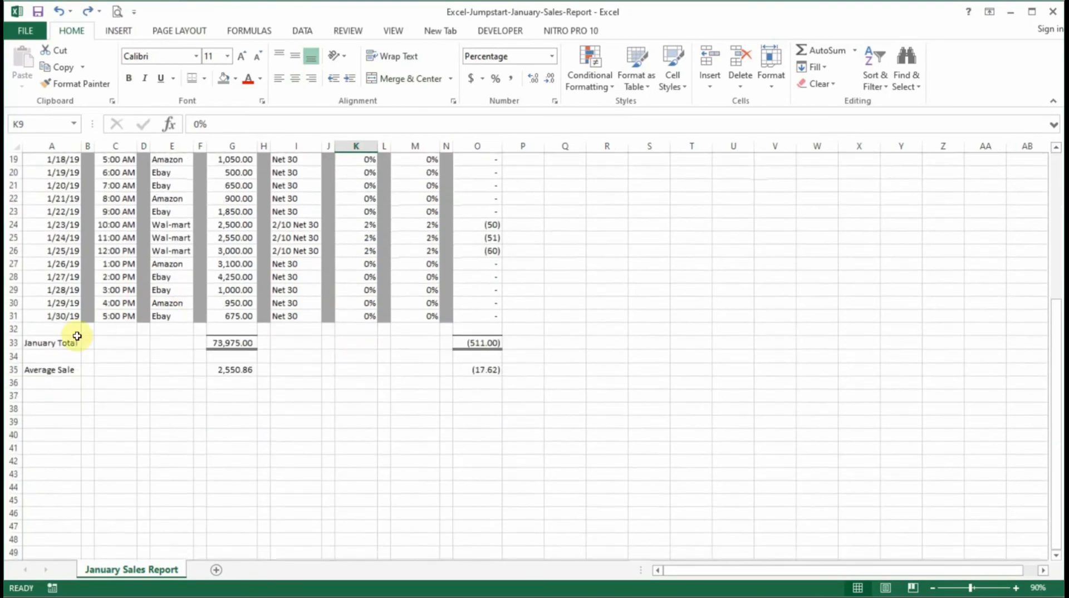
click(12, 328)
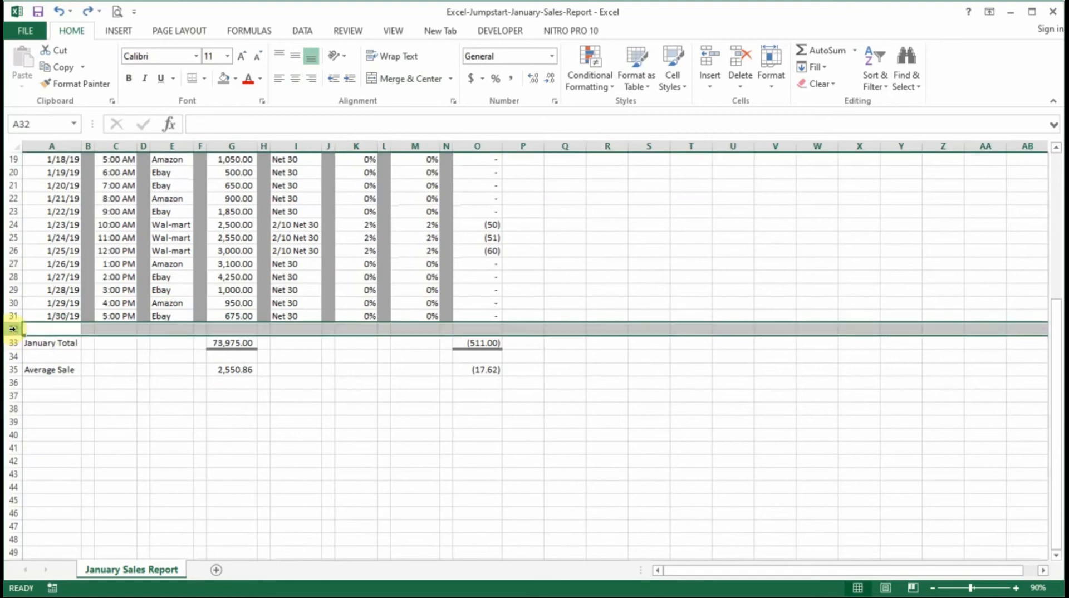
right_click(12, 328)
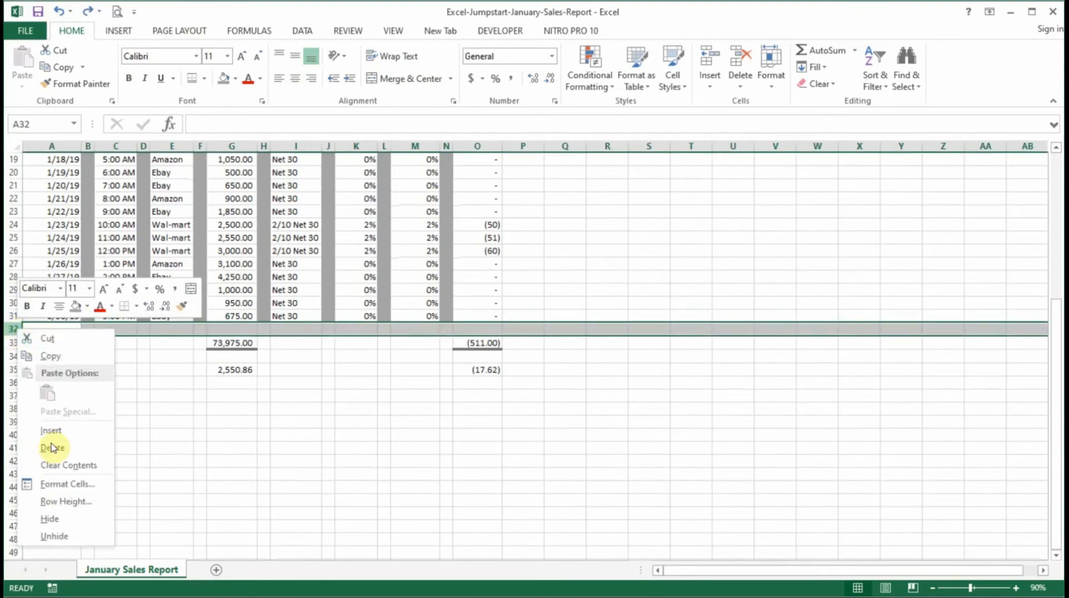
click(286, 475)
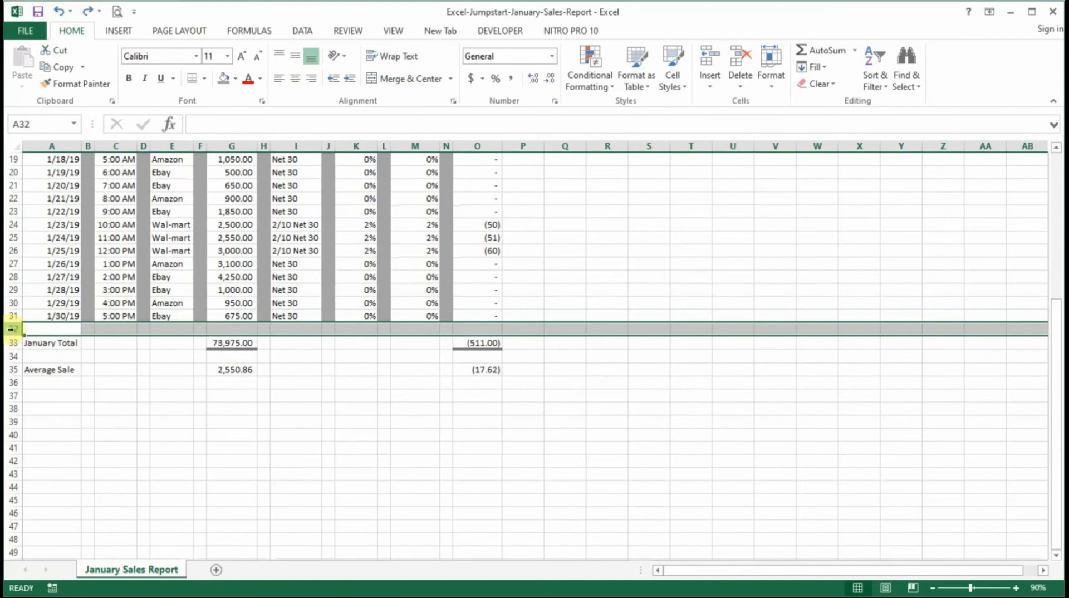
click(12, 357)
right_click(11, 356)
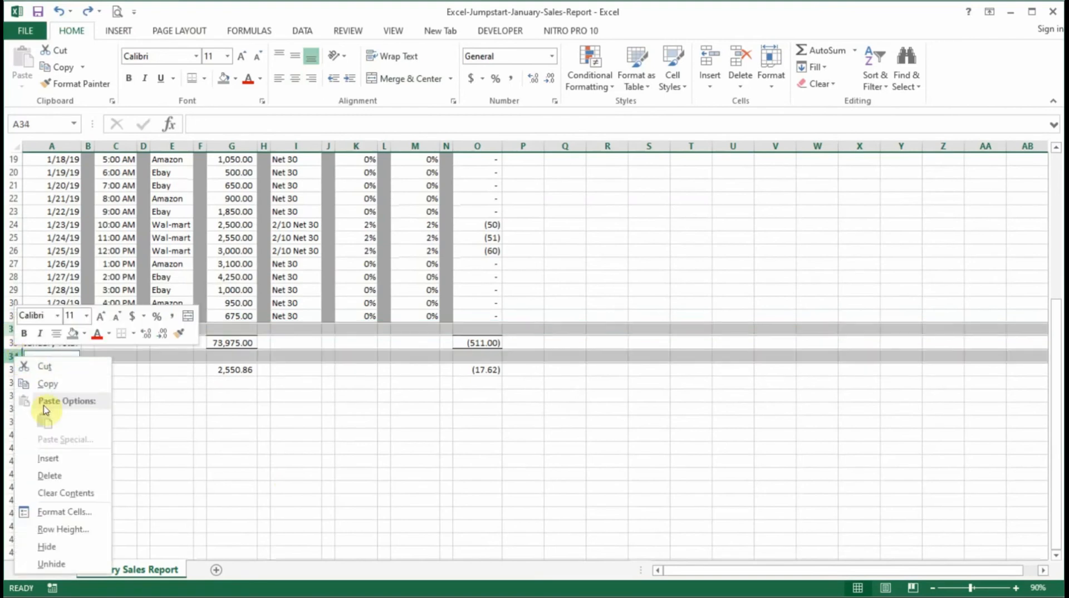
click(61, 478)
click(284, 427)
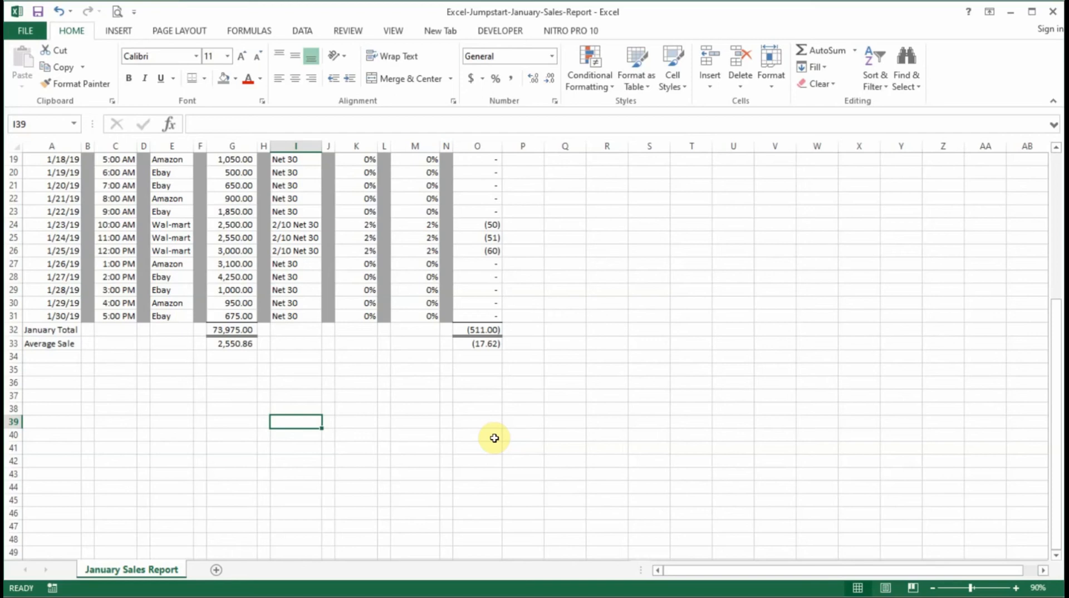
Clear the first sale date in cell A3
scroll(496, 437, up, 6)
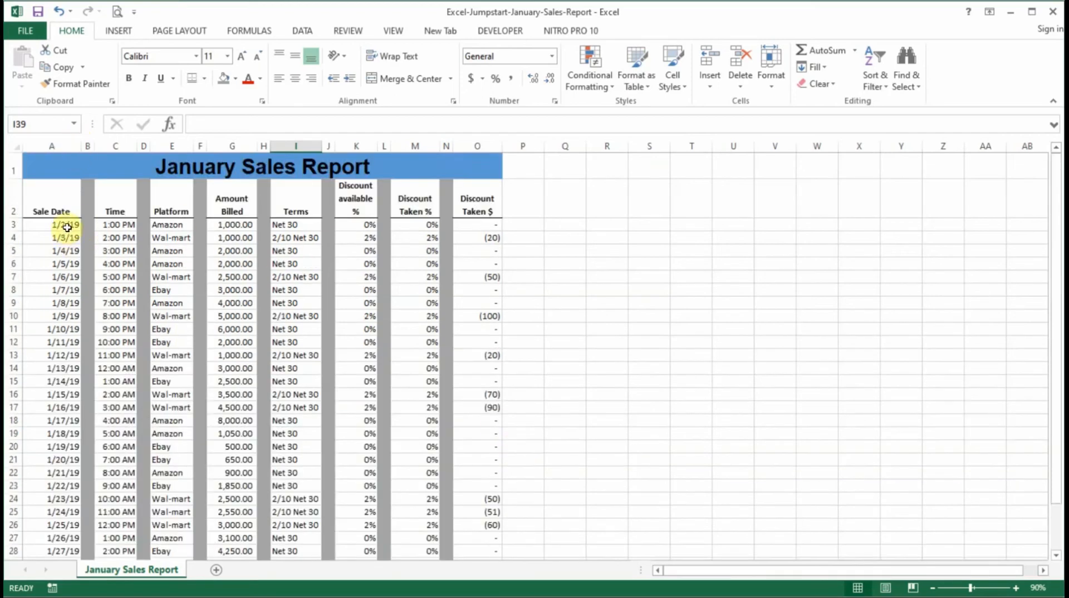
drag(65, 225, 68, 250)
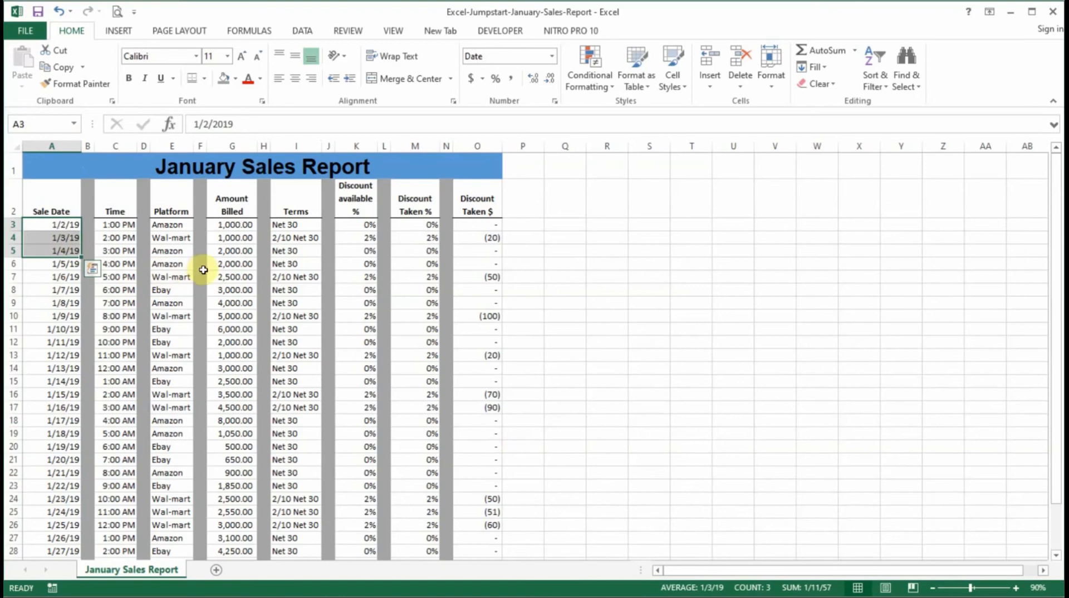
click(67, 226)
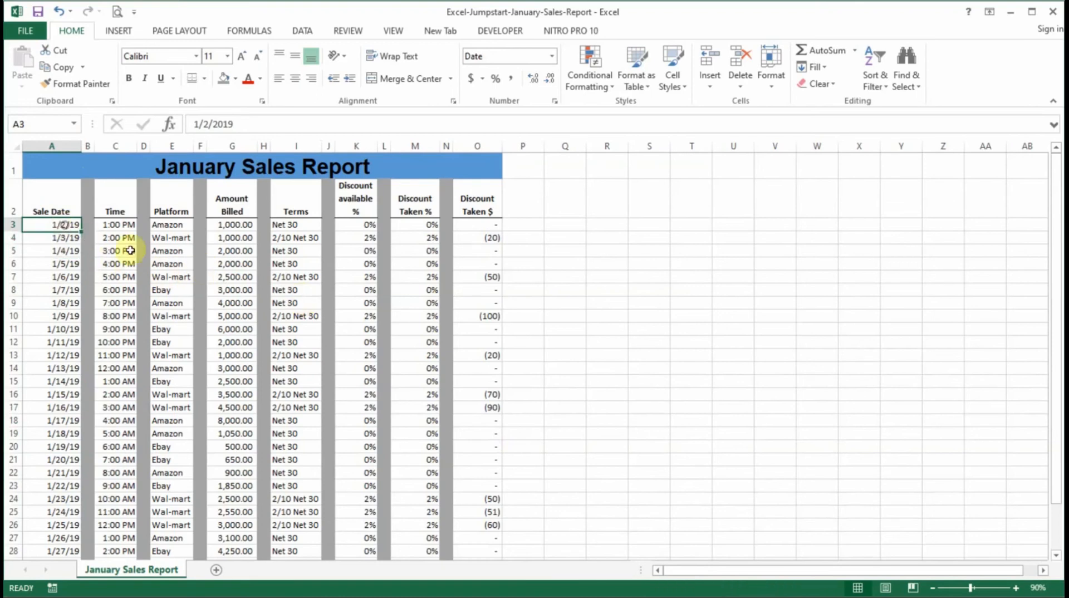
key(Delete)
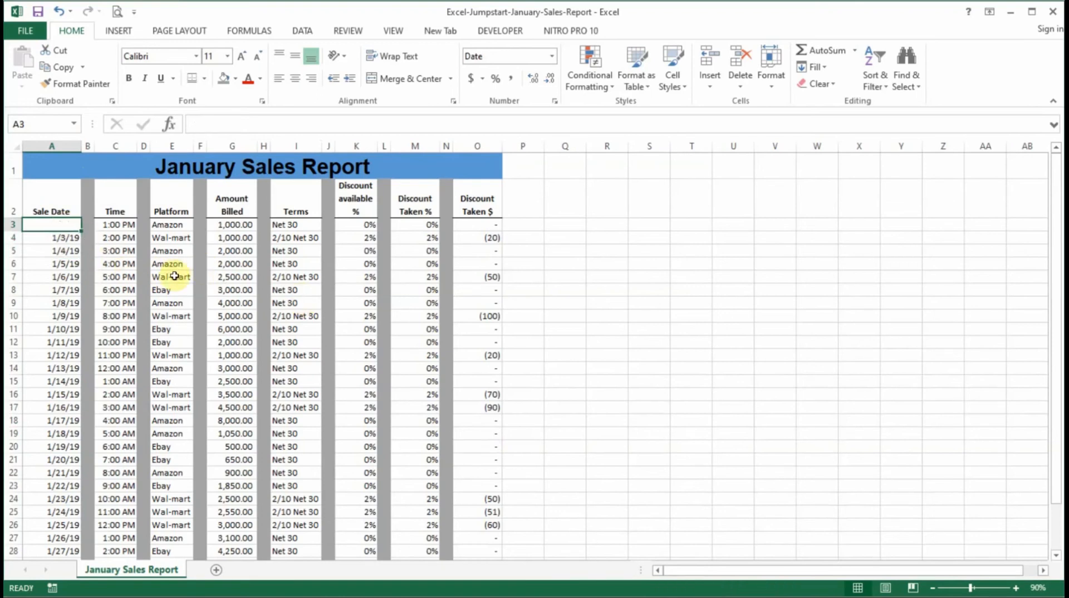
Clear all entries in the Sale Date and Time columns together, from row 3 to row 31, keeping the headers
click(64, 251)
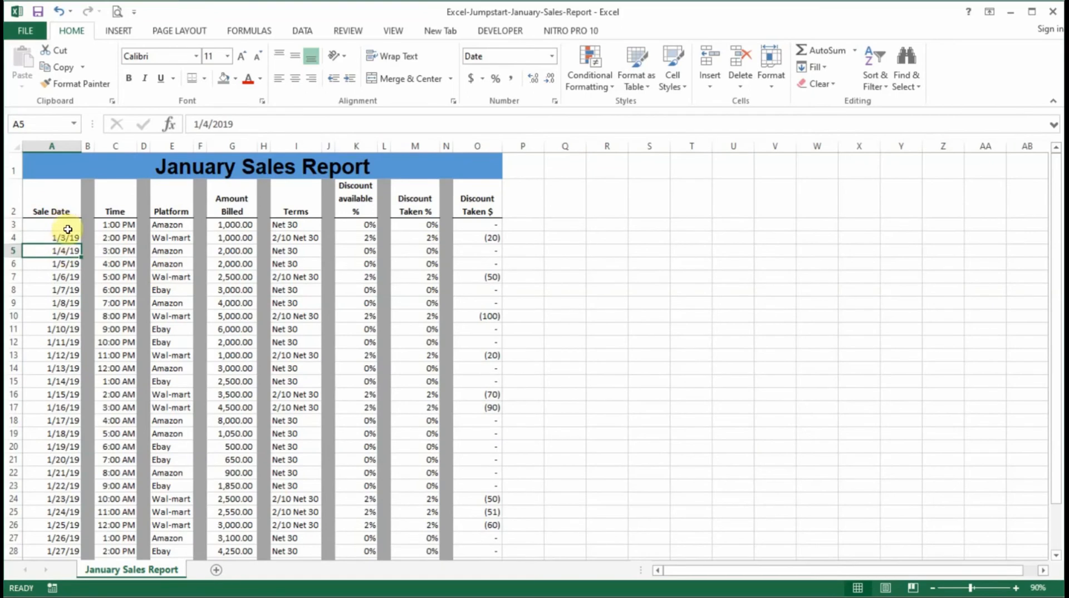
click(66, 225)
mouse_move(66, 225)
mouse_down()
mouse_move(52, 567)
mouse_move(60, 511)
mouse_up()
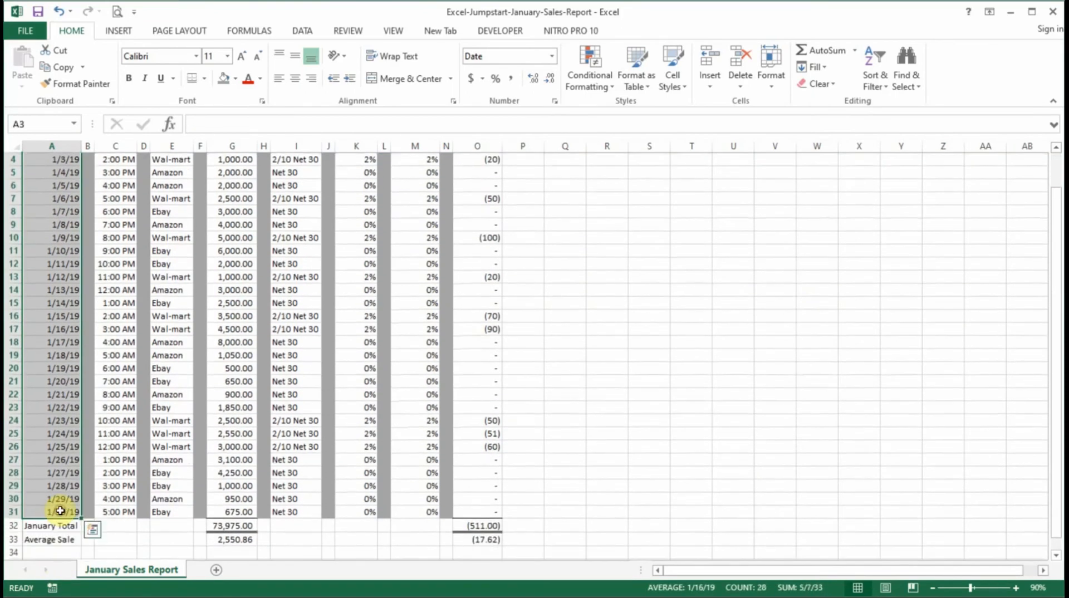
scroll(113, 497, up, 1)
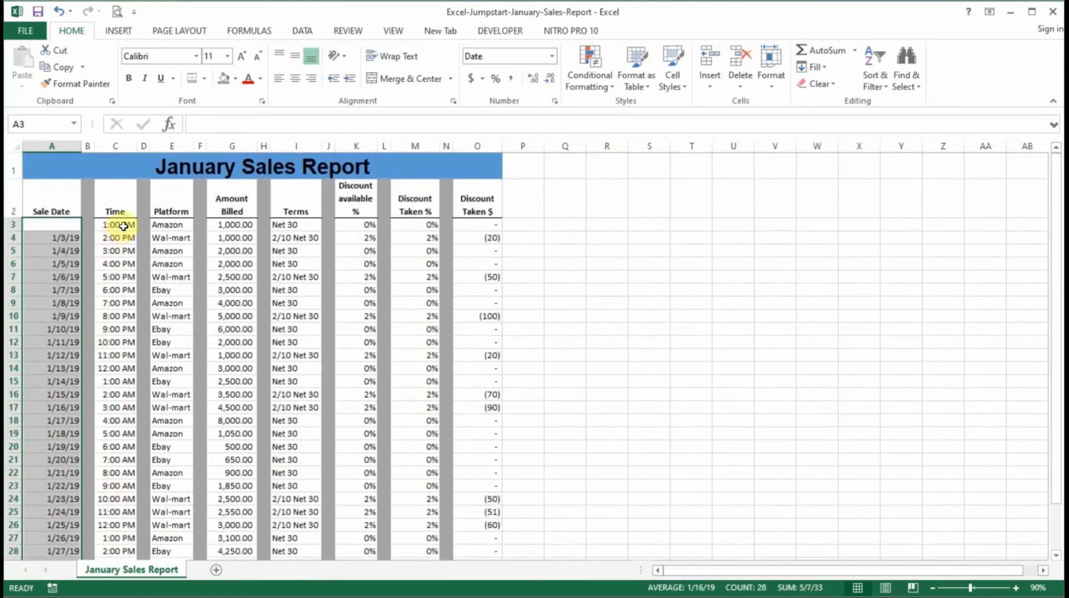
drag(119, 226, 125, 520)
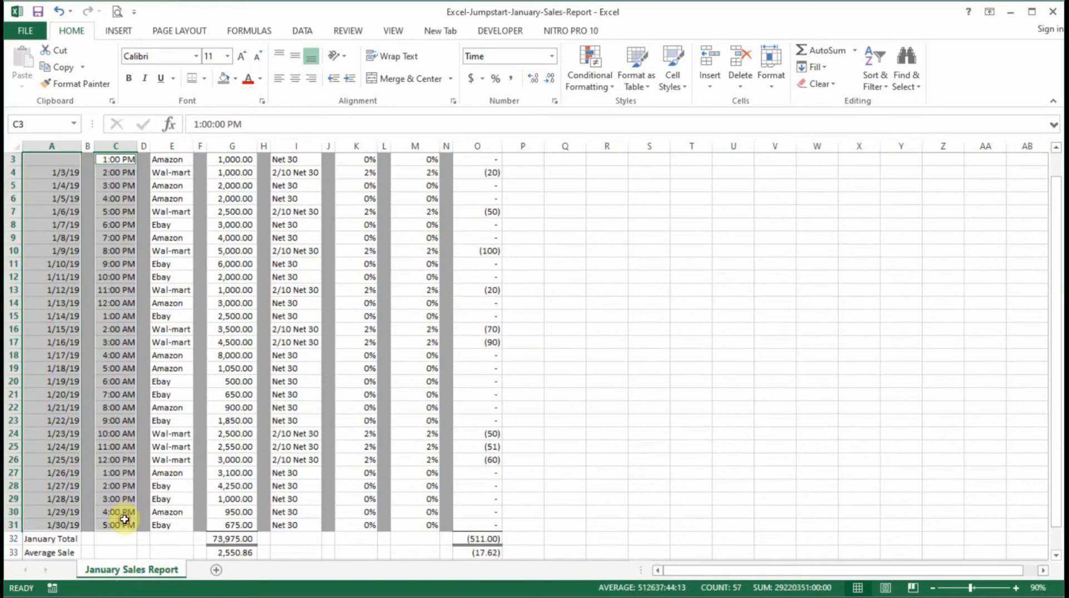
key(Delete)
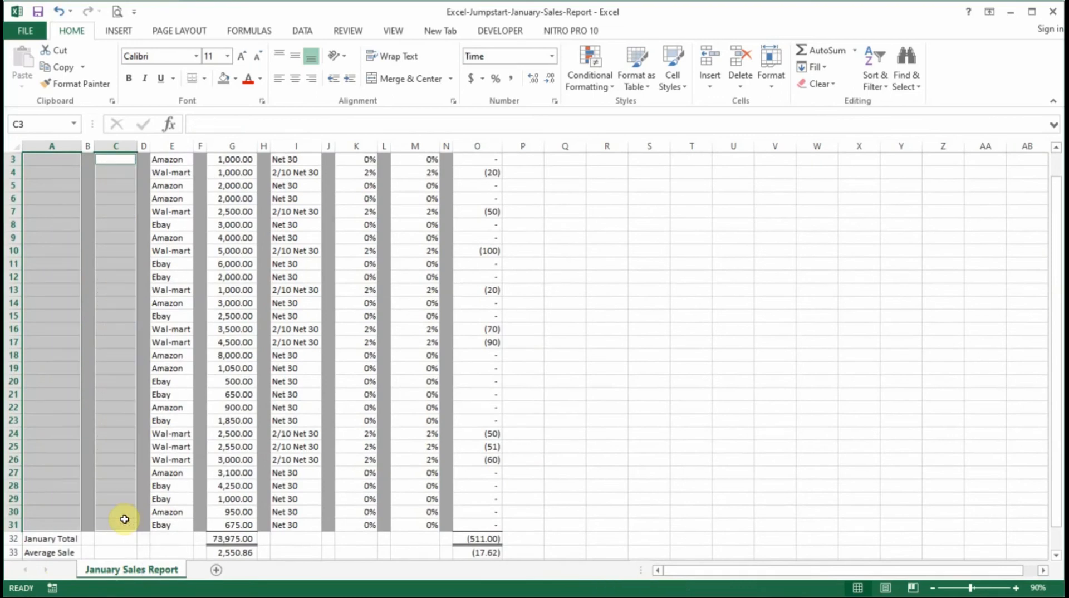
scroll(124, 520, up, 1)
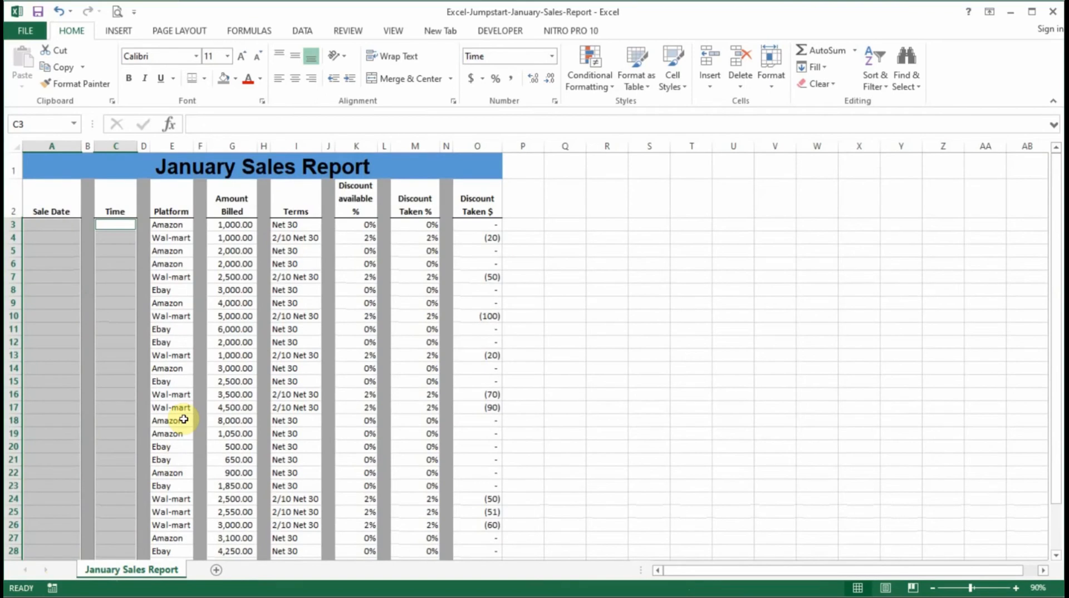
click(234, 343)
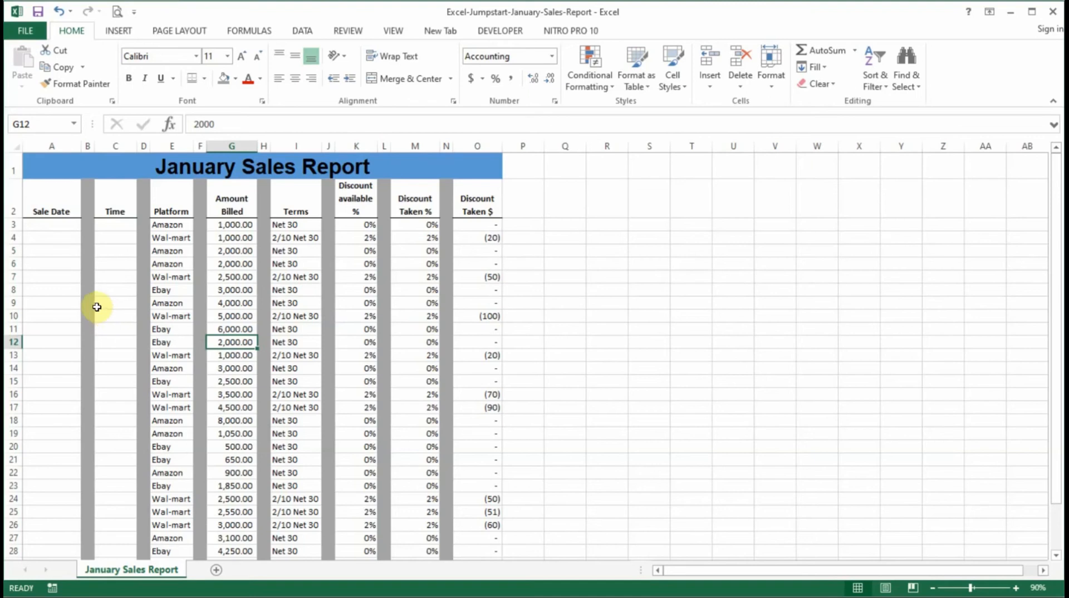
Enter the date 1/2/19 in cell A3 as the first sale date
click(46, 227)
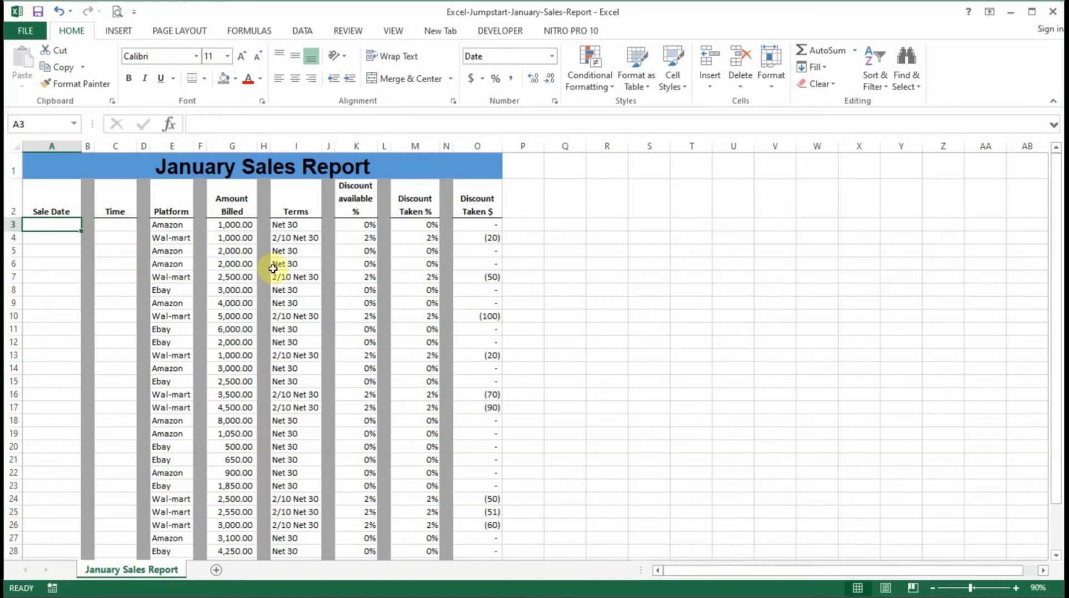
text(1/2/19)
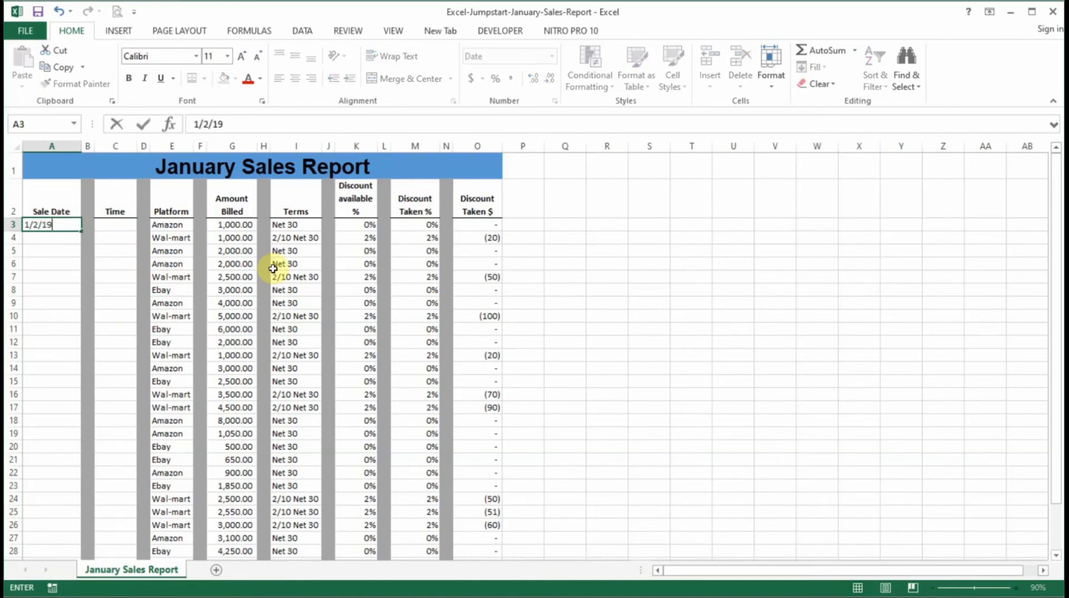
key(Return)
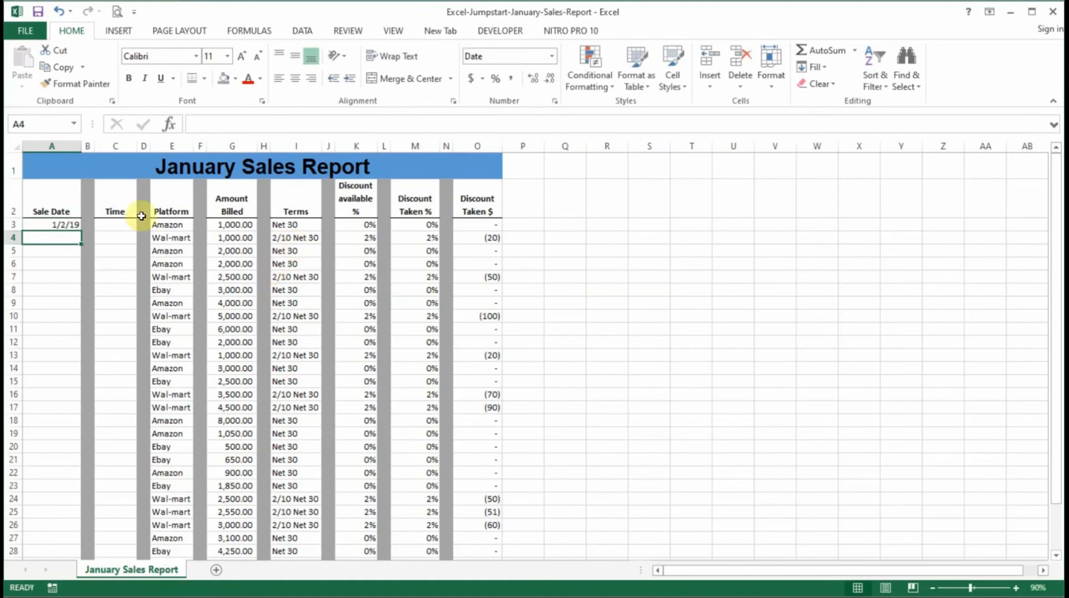
Extend the date in A3 as a daily series down to row 31 and undo that fill
click(52, 223)
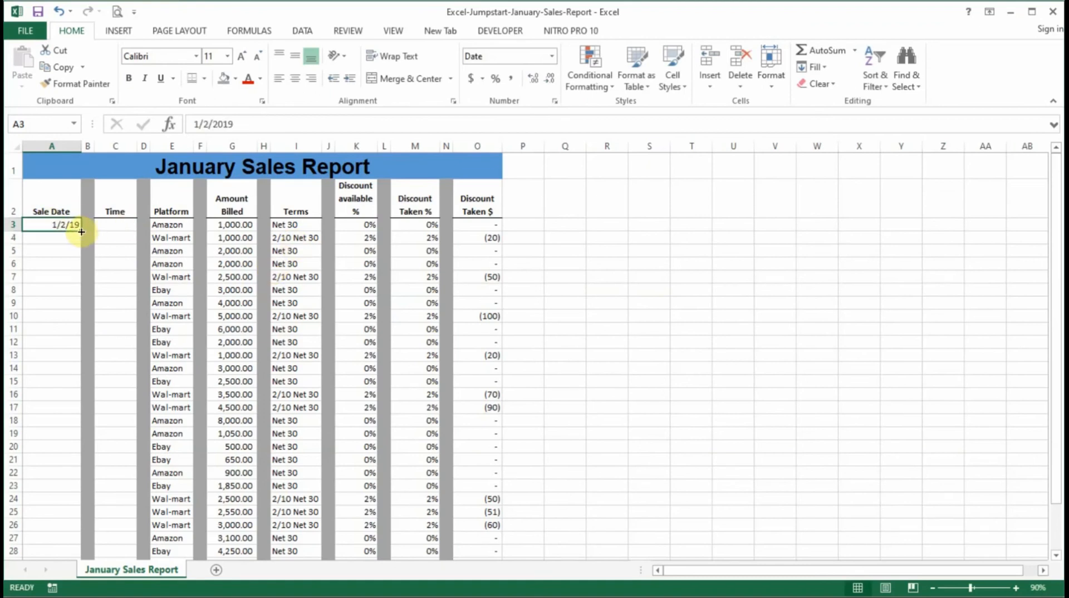
drag(81, 231, 78, 228)
drag(80, 231, 89, 516)
scroll(96, 486, up, 1)
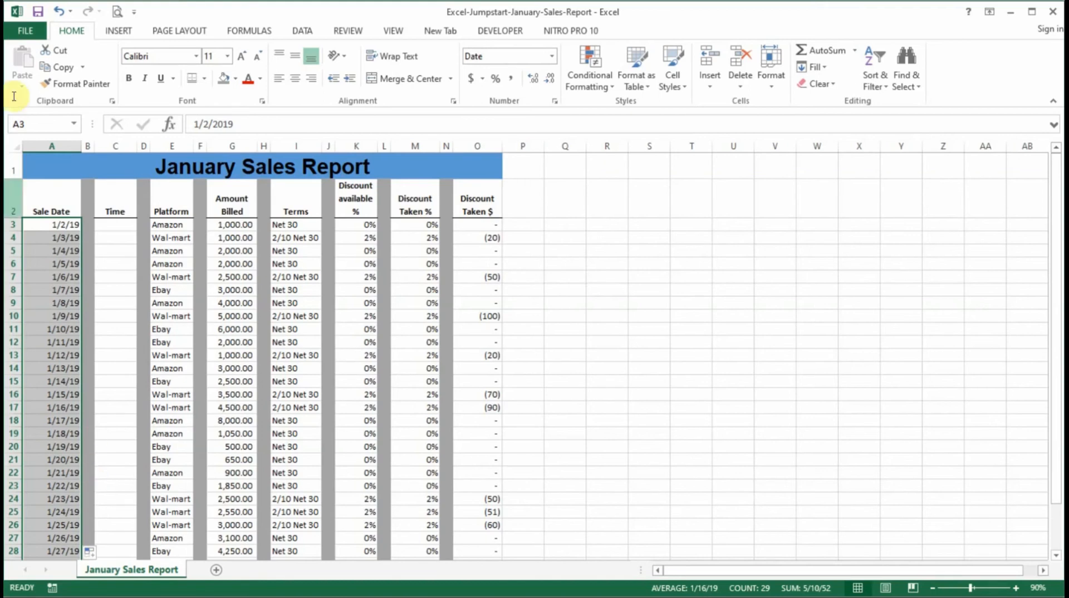
click(58, 11)
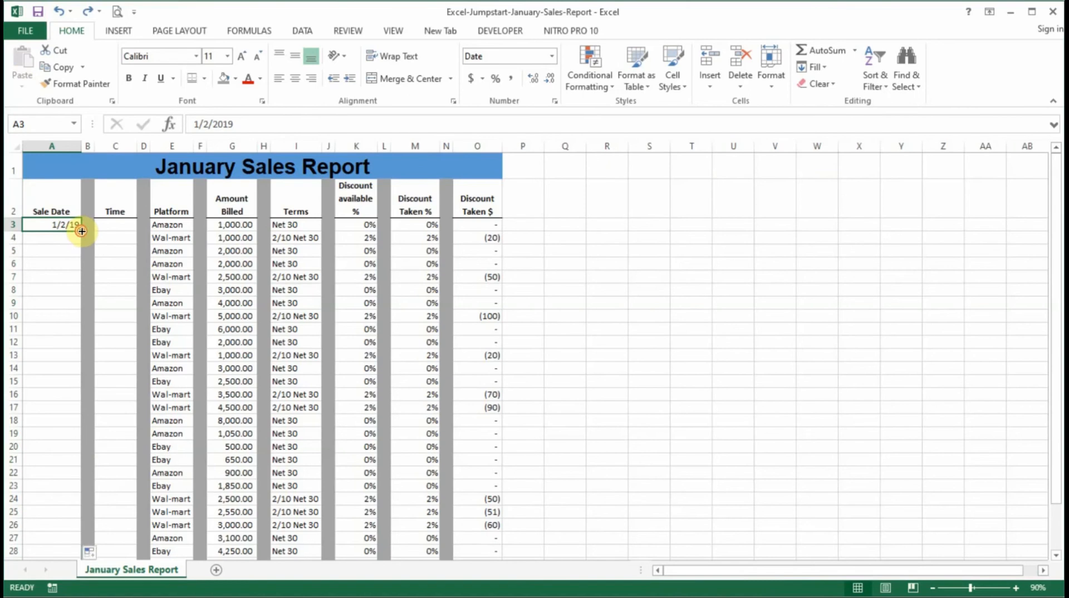
Autofill the Sale Date column from A3 to the last data row and check that the series stops above January Total
double_click(81, 231)
scroll(83, 245, down, 4)
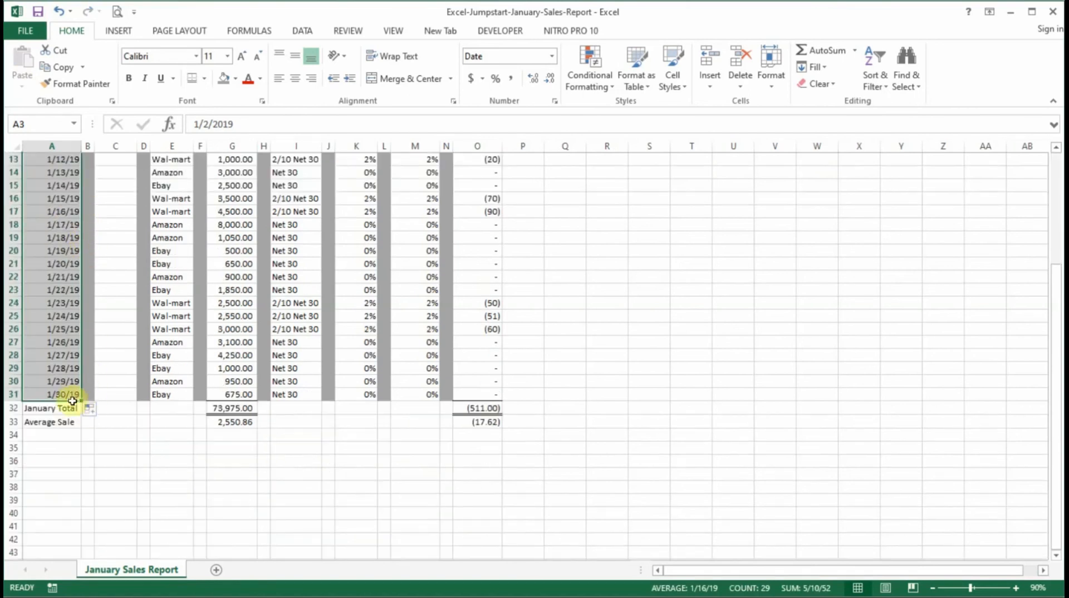
scroll(67, 365, up, 4)
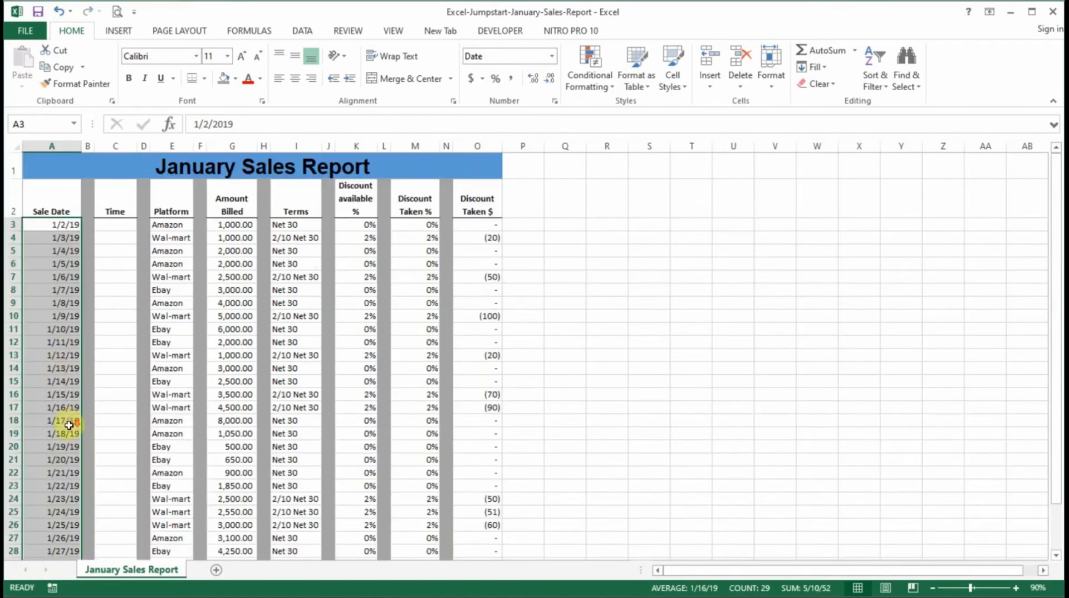
scroll(67, 424, down, 4)
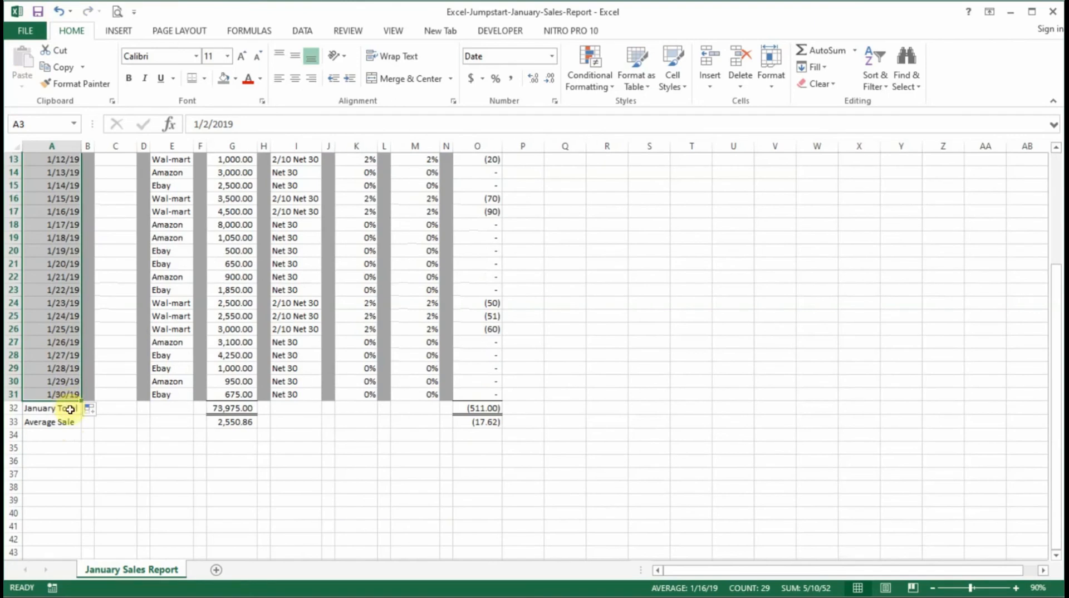
click(69, 409)
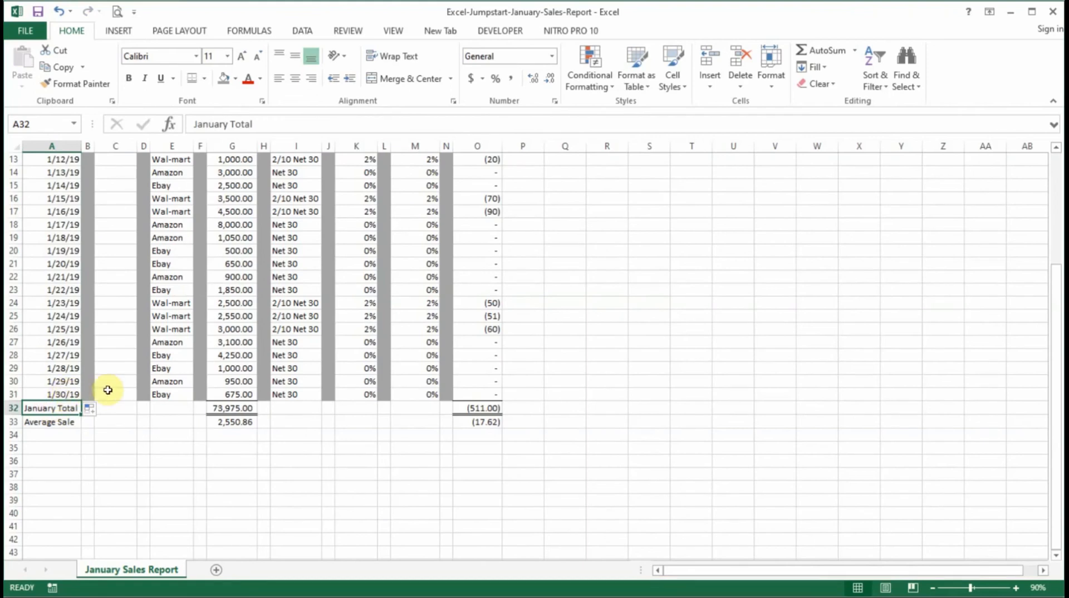
scroll(107, 387, up, 4)
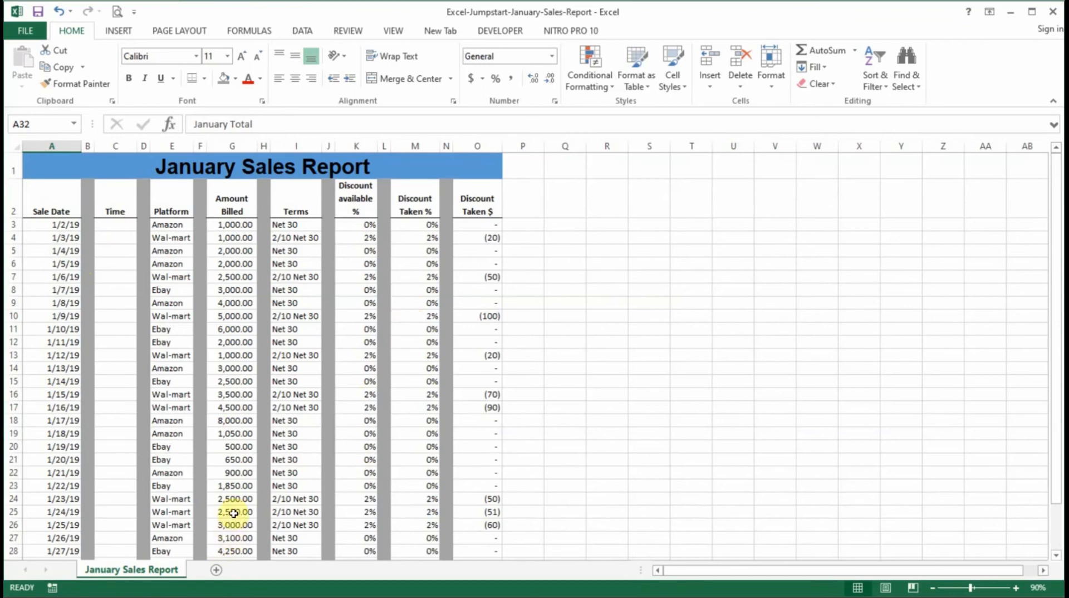
Unhide the January Sales Report - COPY sheet
right_click(166, 572)
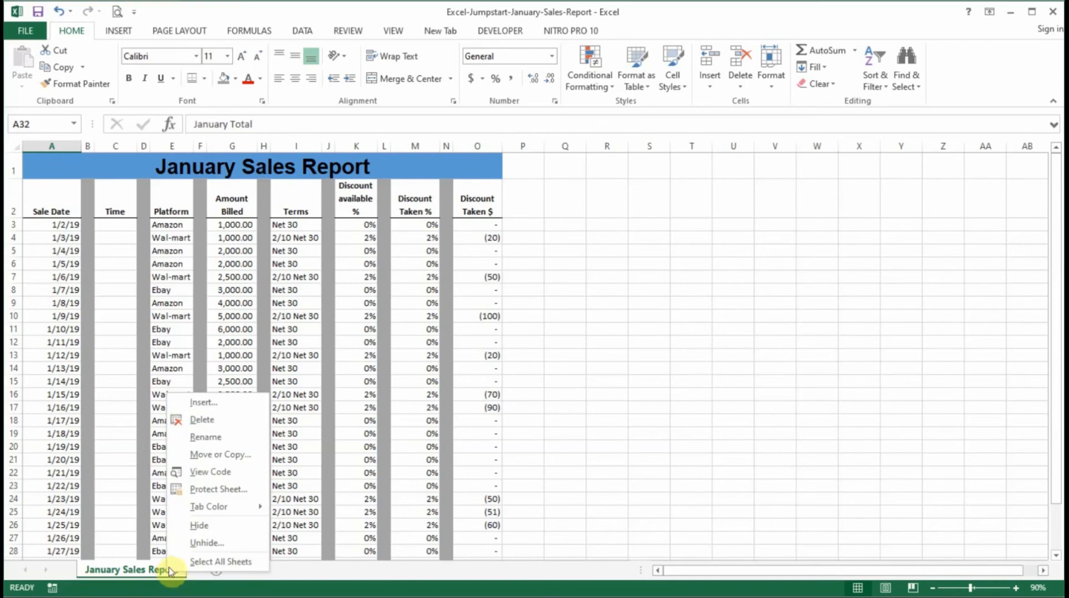
click(207, 544)
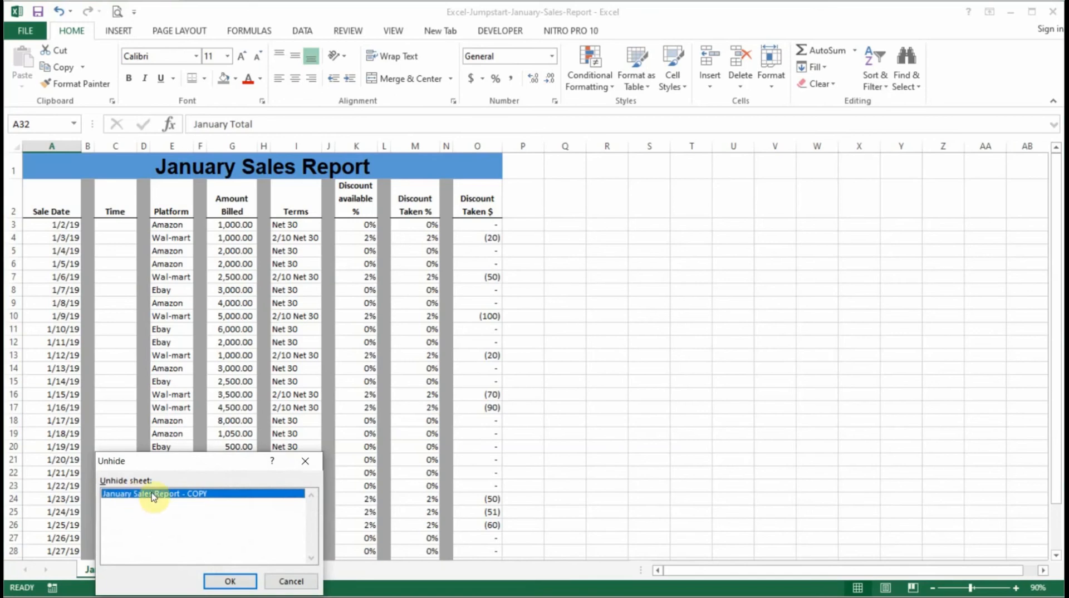
click(240, 582)
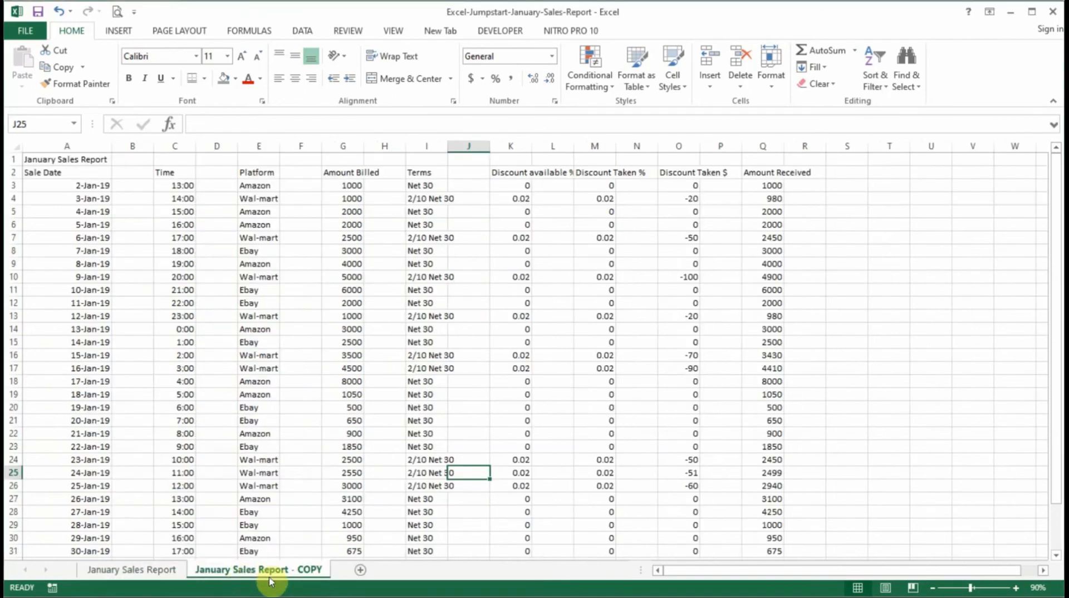
click(234, 572)
click(295, 486)
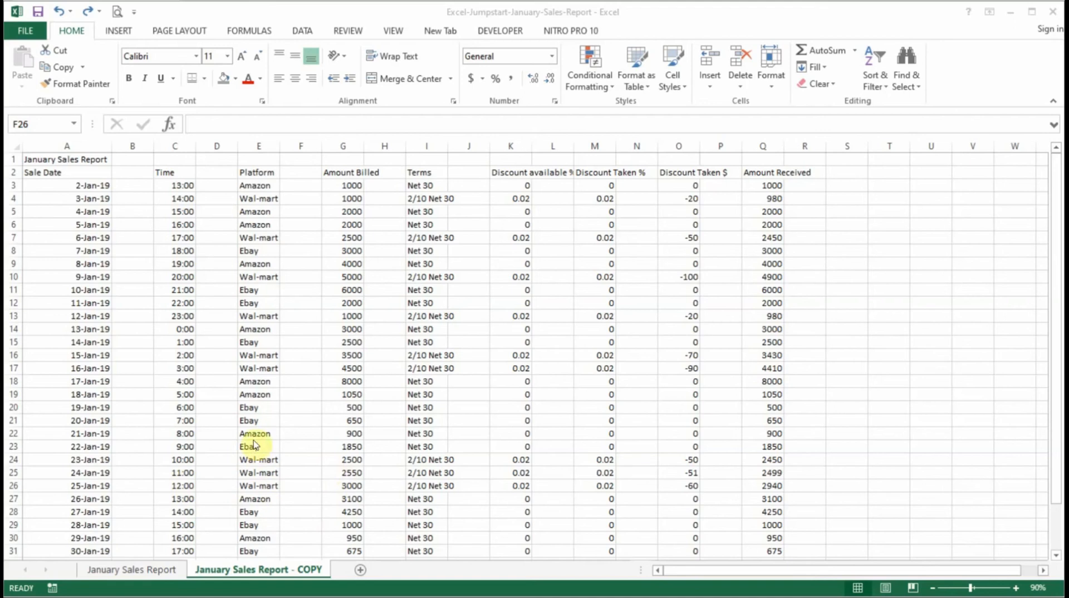
Check the first Time entry on the COPY sheet and return to the empty Time column of the January Sales Report sheet
click(191, 190)
click(191, 190)
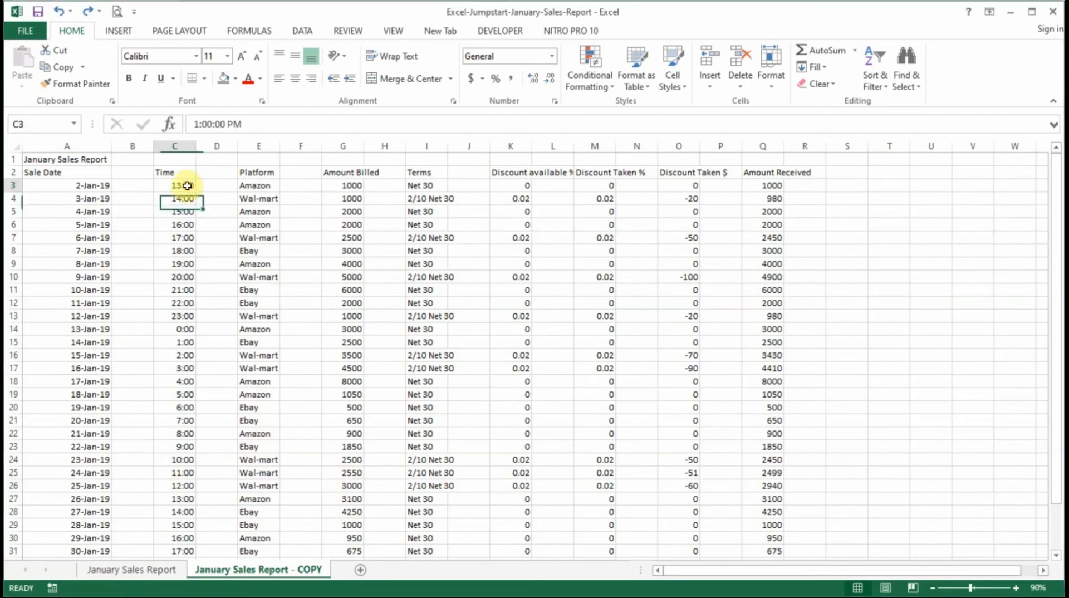
click(160, 569)
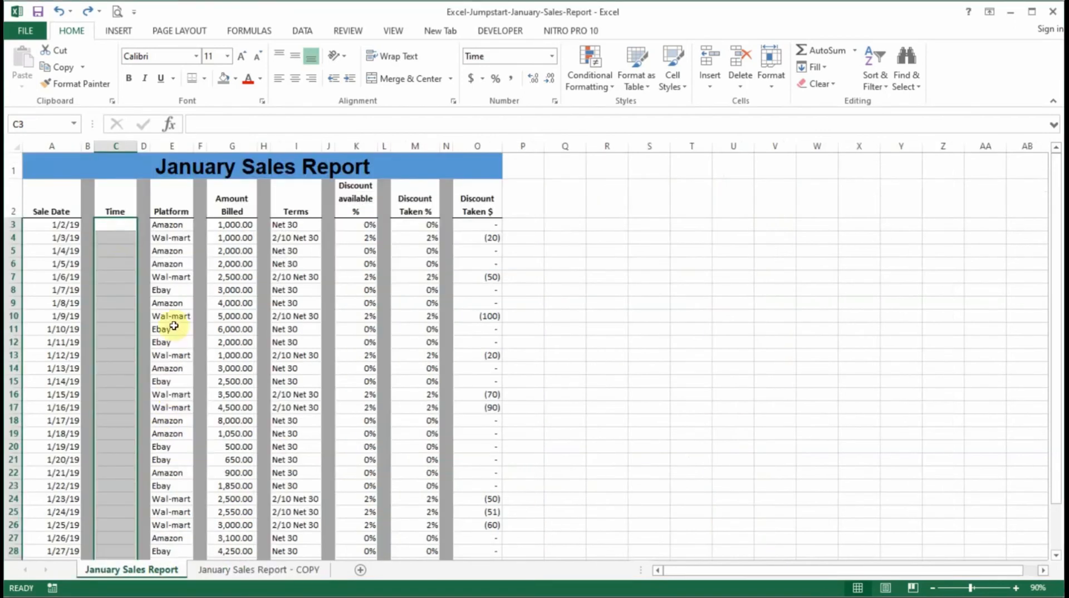
click(122, 238)
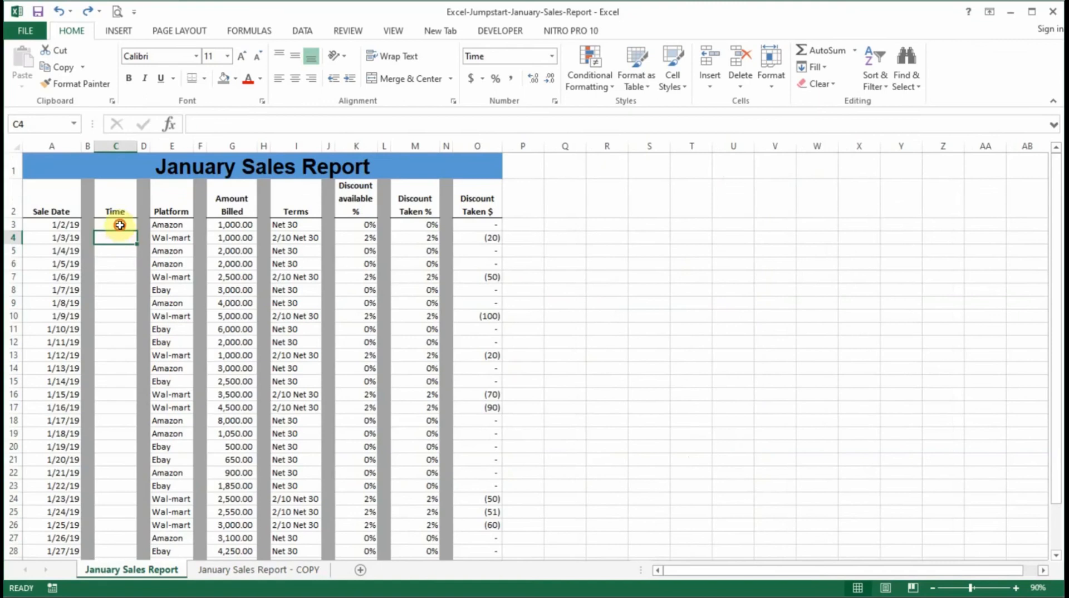
Copy the Time entries C3:C31 from the January Sales Report - COPY sheet
click(119, 224)
scroll(220, 362, down, 2)
click(251, 567)
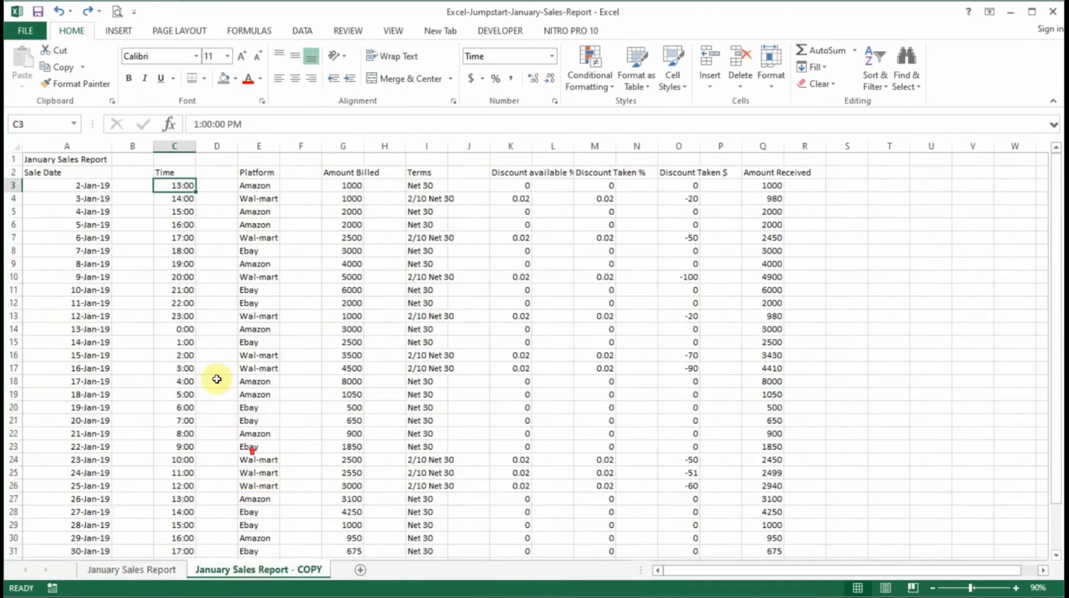
drag(181, 185, 174, 511)
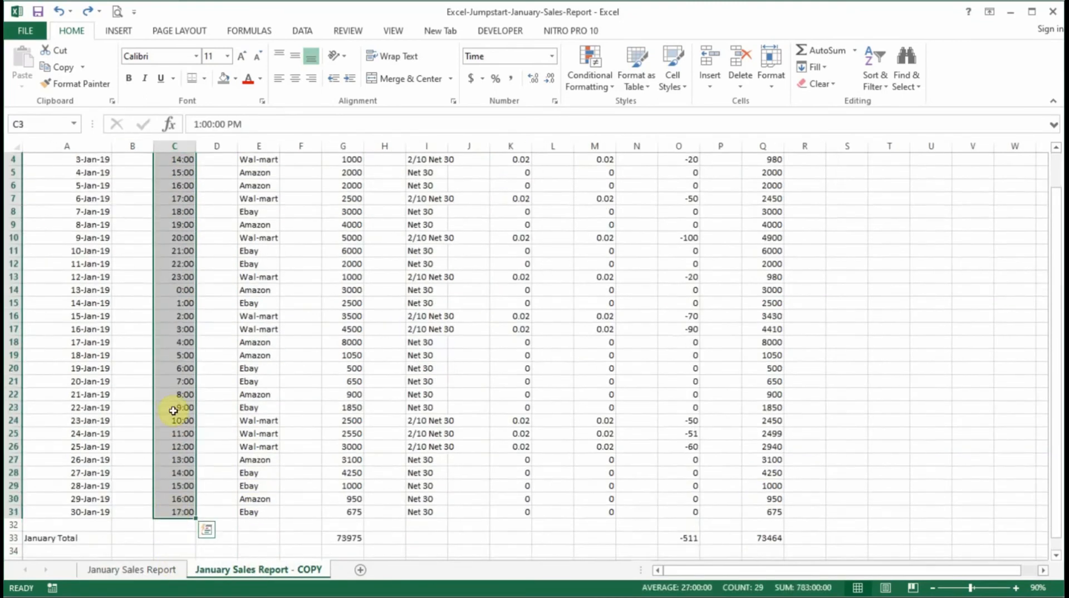
right_click(184, 394)
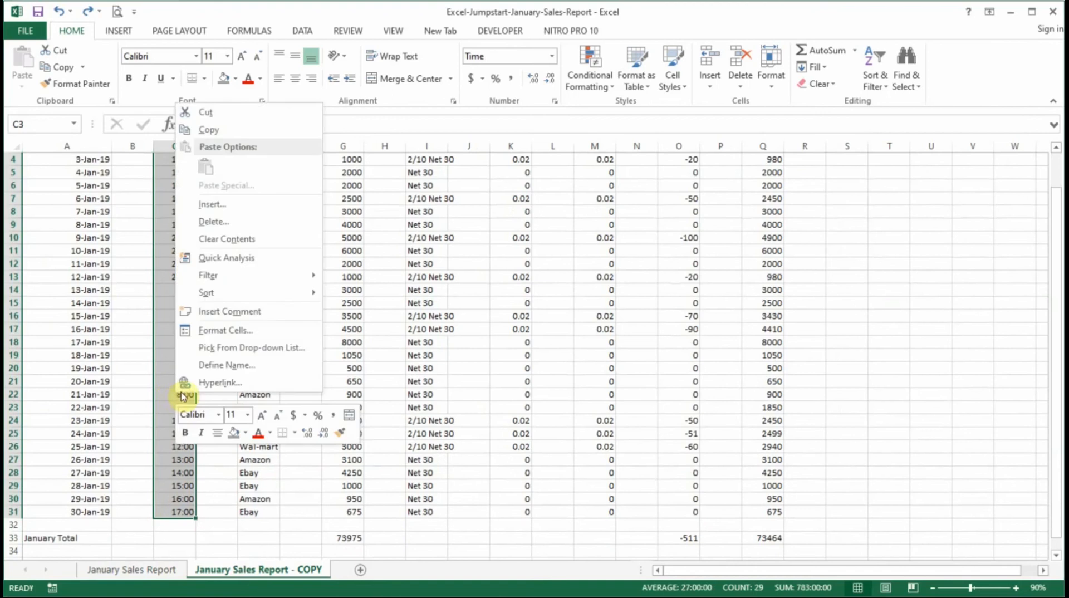
click(214, 129)
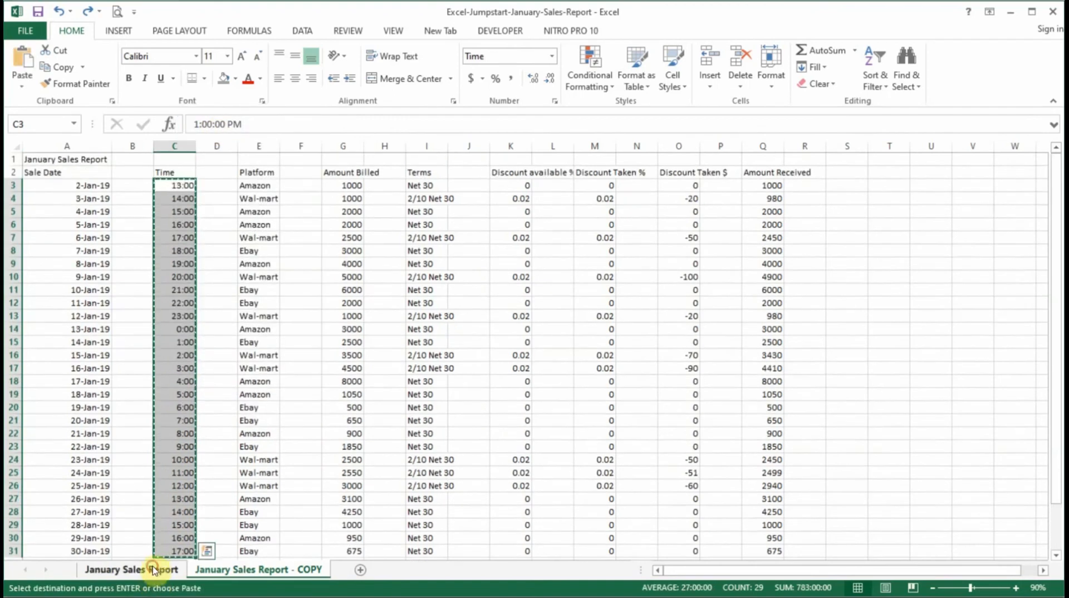
Paste the copied times with source formatting into the January Sales Report sheet from C3, check them down to row 31, and undo the paste
click(142, 569)
scroll(115, 295, up, 2)
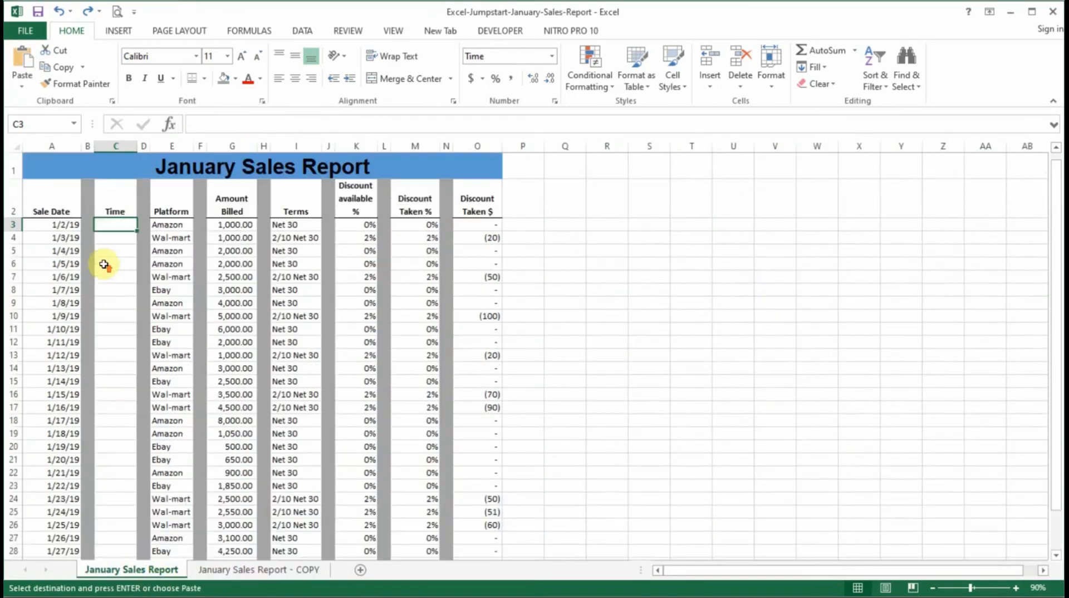
right_click(112, 225)
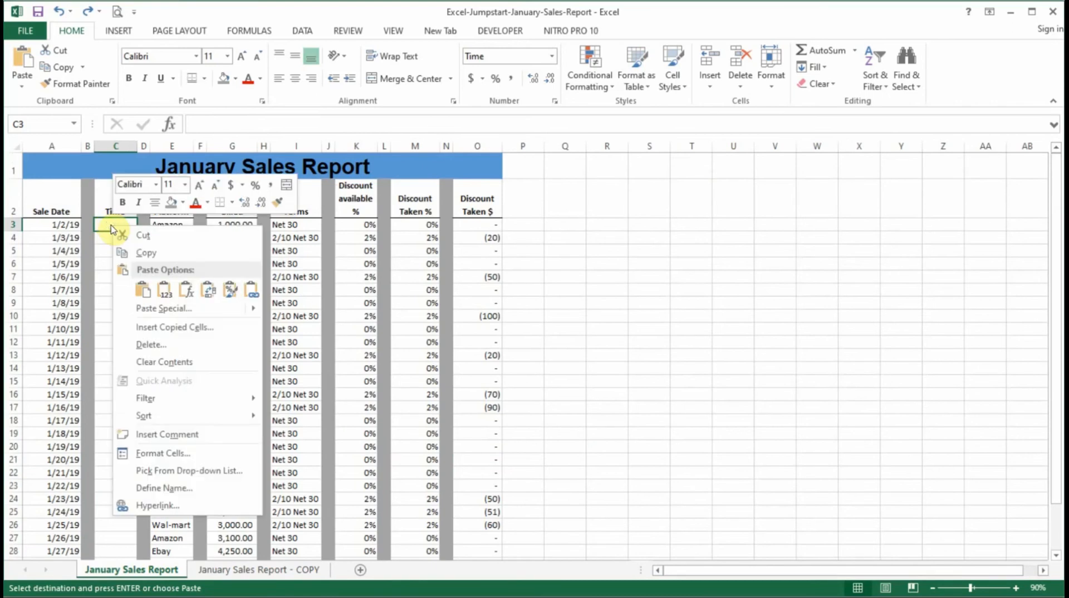
click(142, 291)
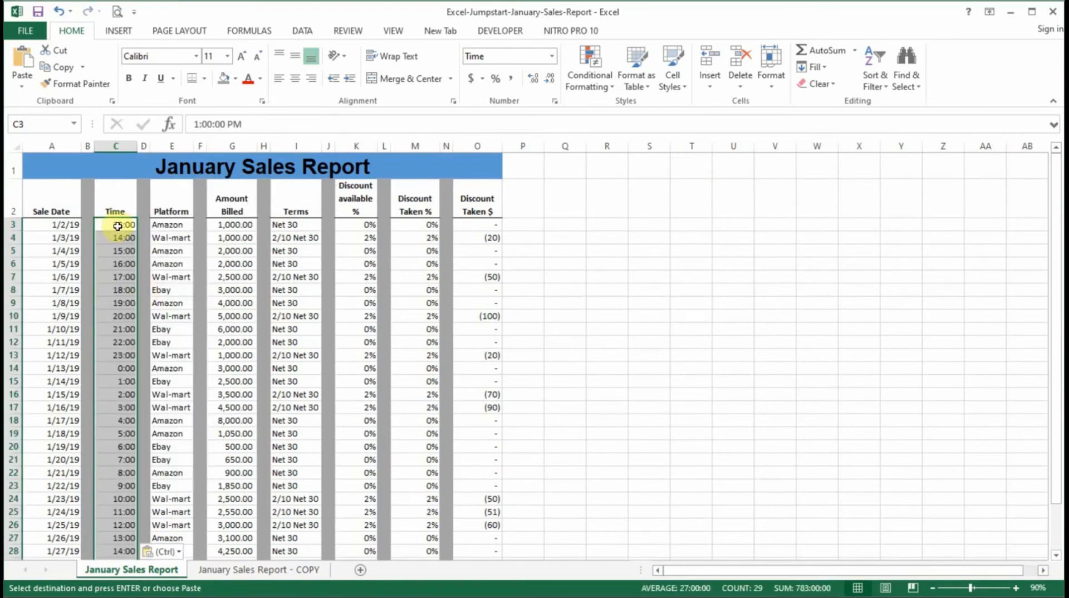
scroll(119, 356, down, 4)
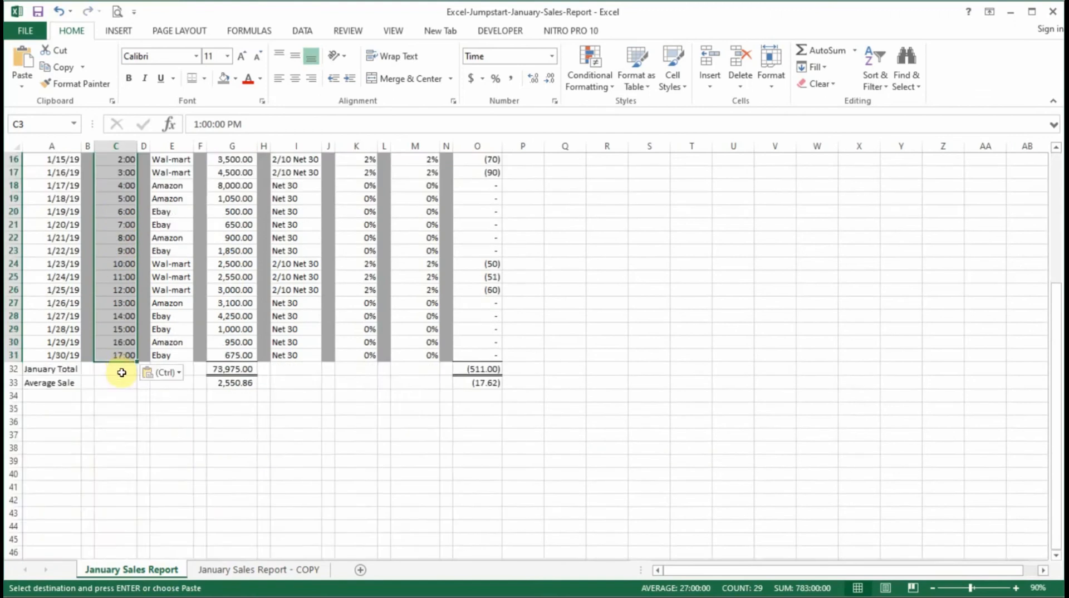
scroll(123, 340, up, 4)
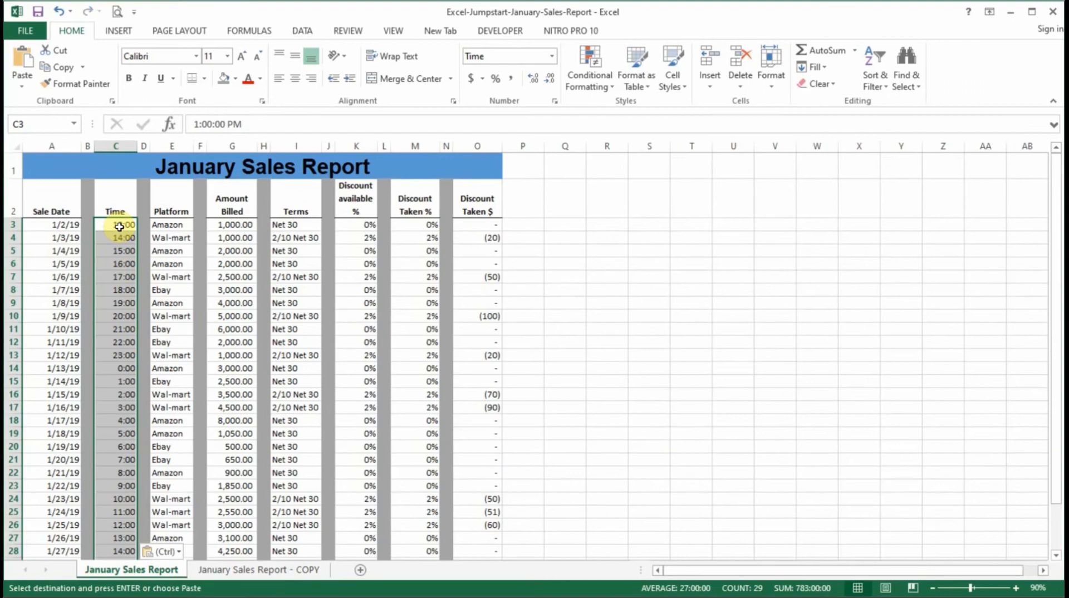
click(59, 11)
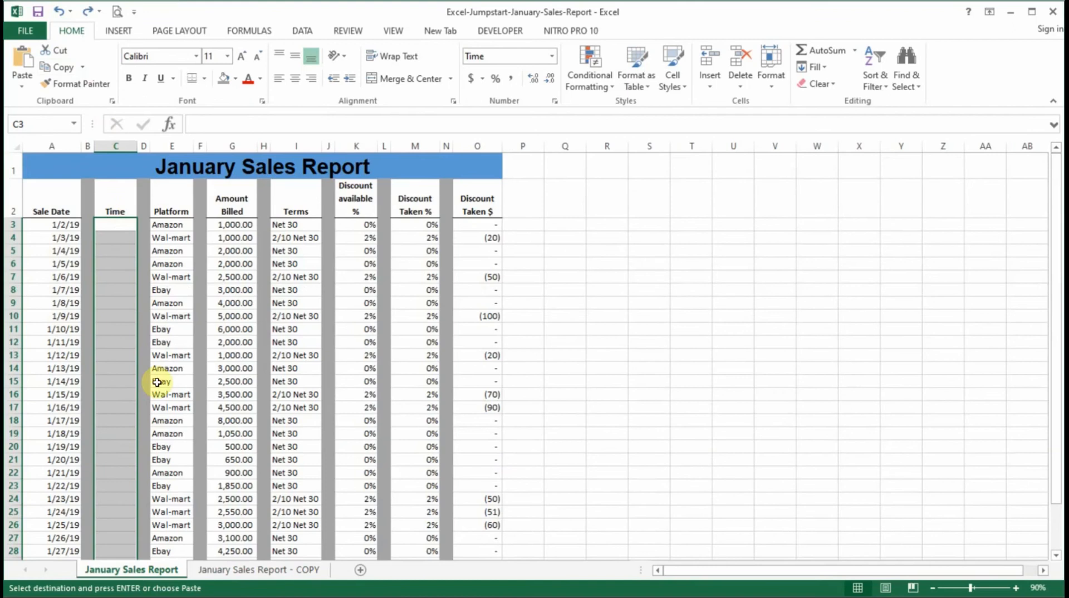
Clear the active copy selection on the January Sales Report - COPY sheet and copy the times in C3:C31 again
click(215, 569)
click(234, 273)
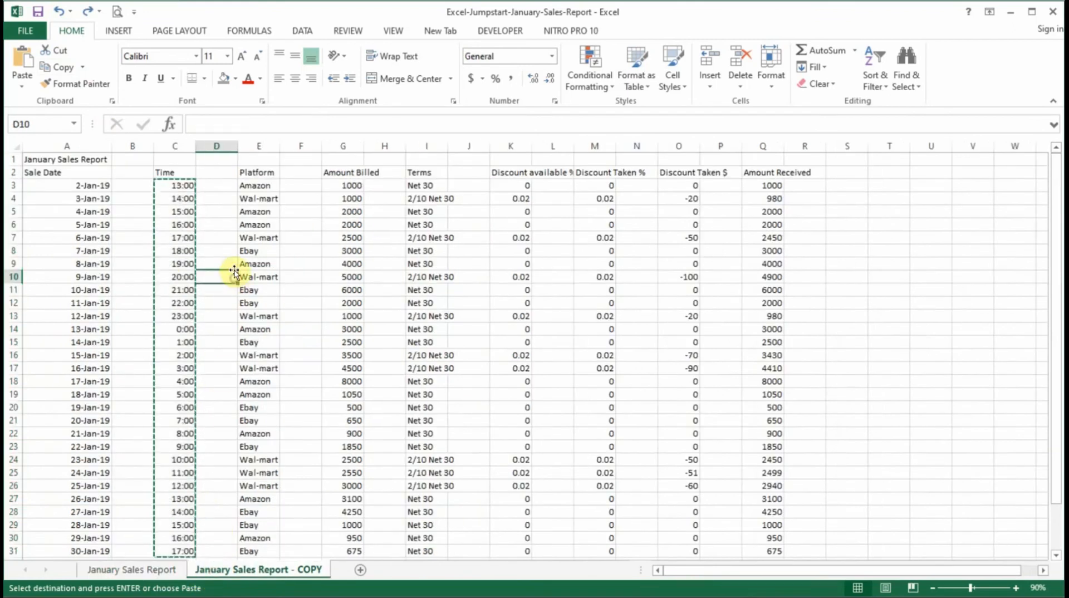
key(Escape)
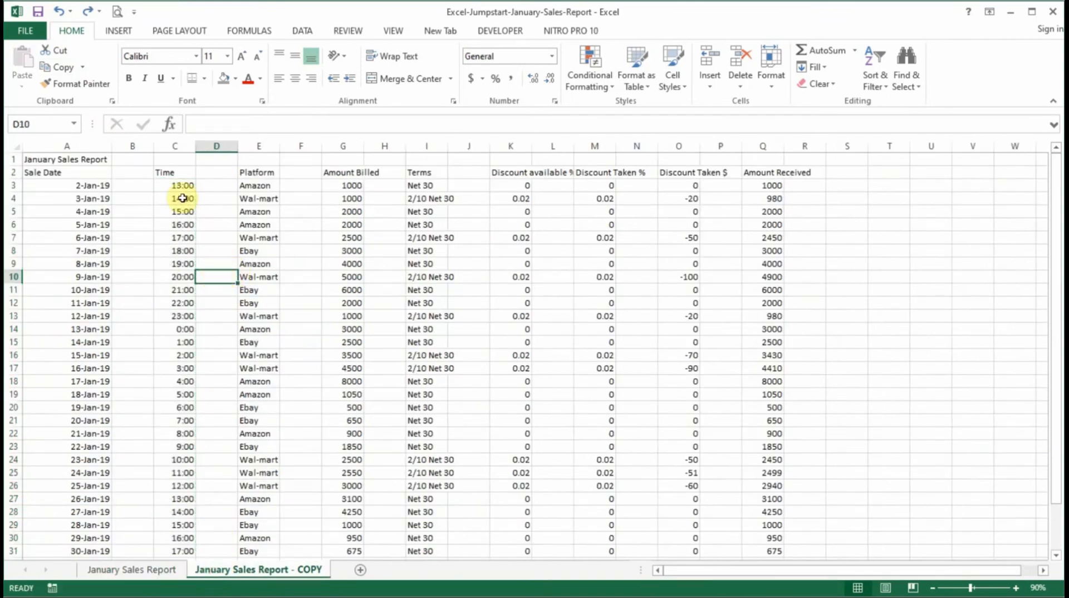
drag(183, 185, 179, 508)
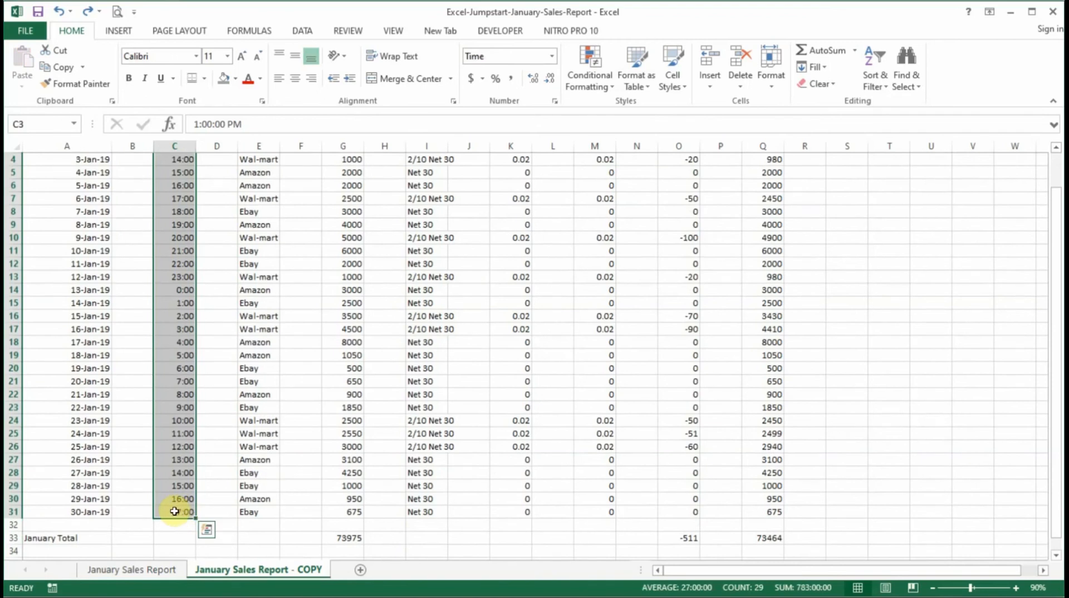
key(ctrl+c)
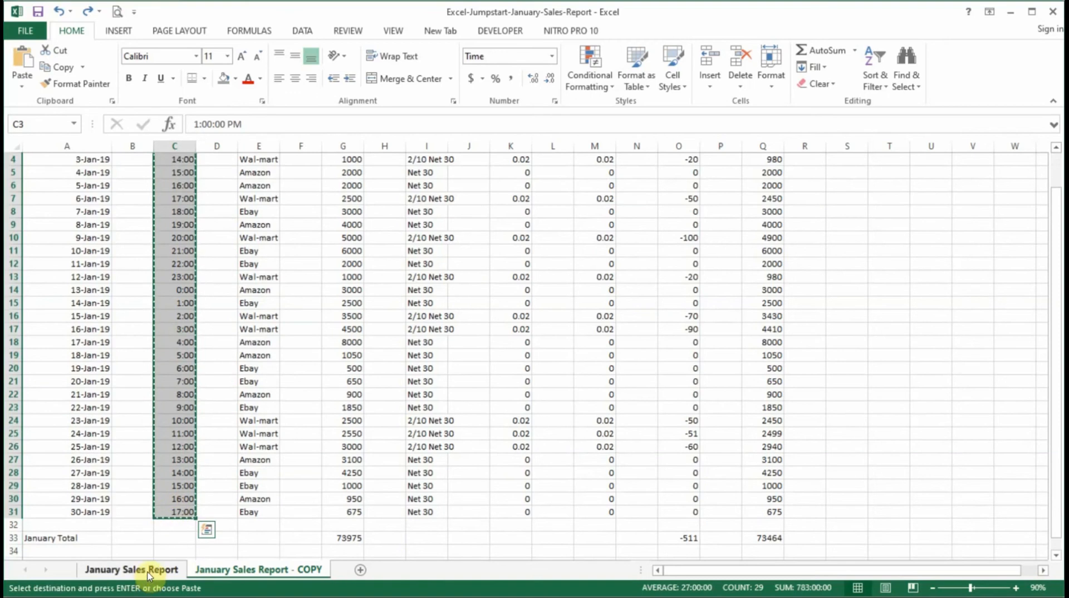
Paste the recopied times at C3 of the January Sales Report sheet, check the column's end, and undo this second paste
click(149, 573)
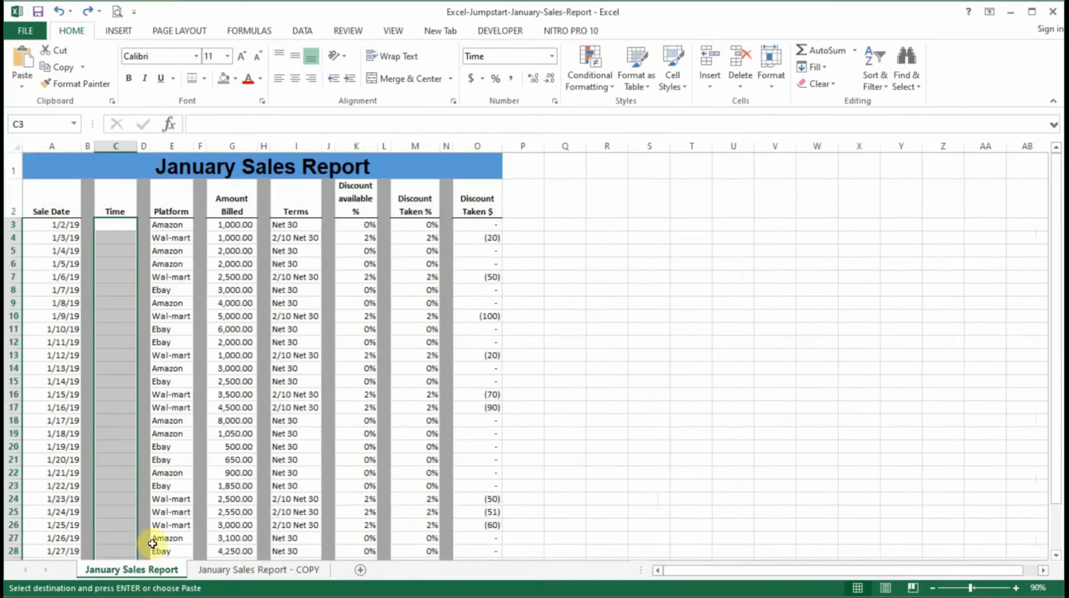
click(110, 226)
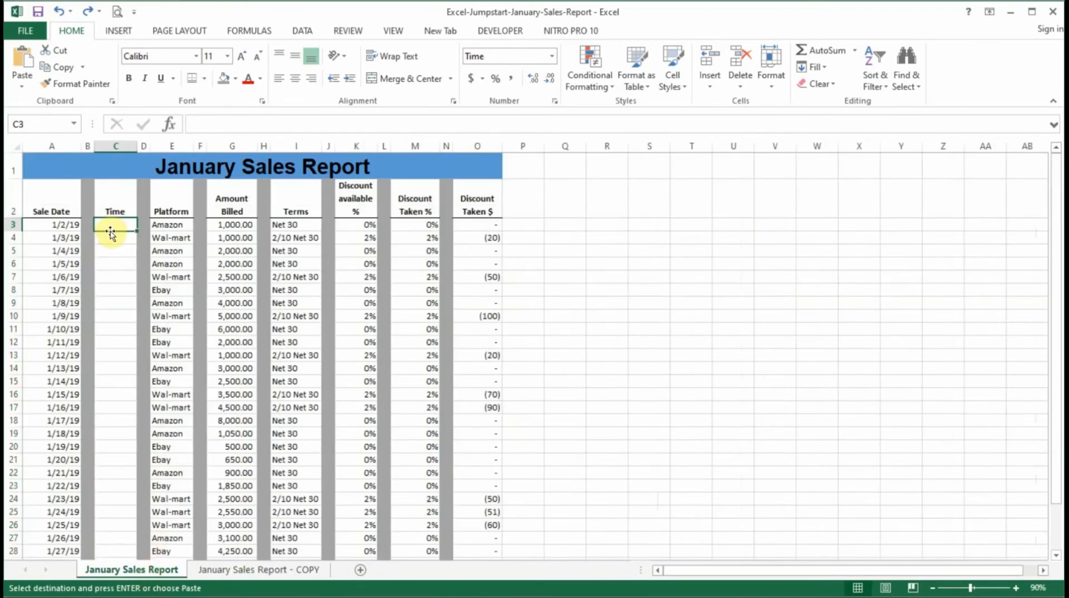
key(ctrl+v)
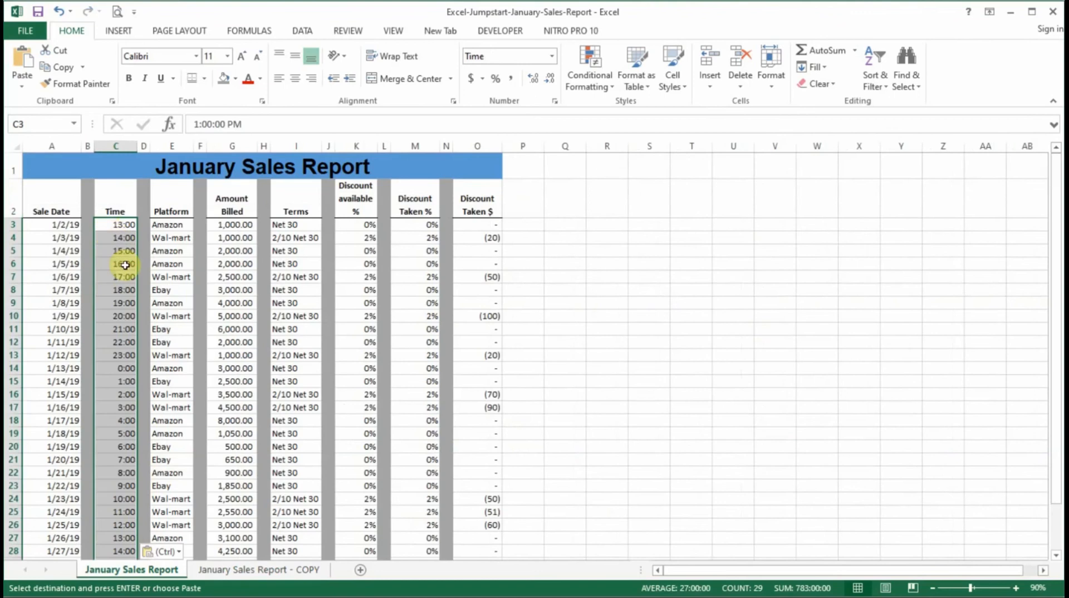
scroll(129, 325, down, 3)
scroll(130, 356, up, 2)
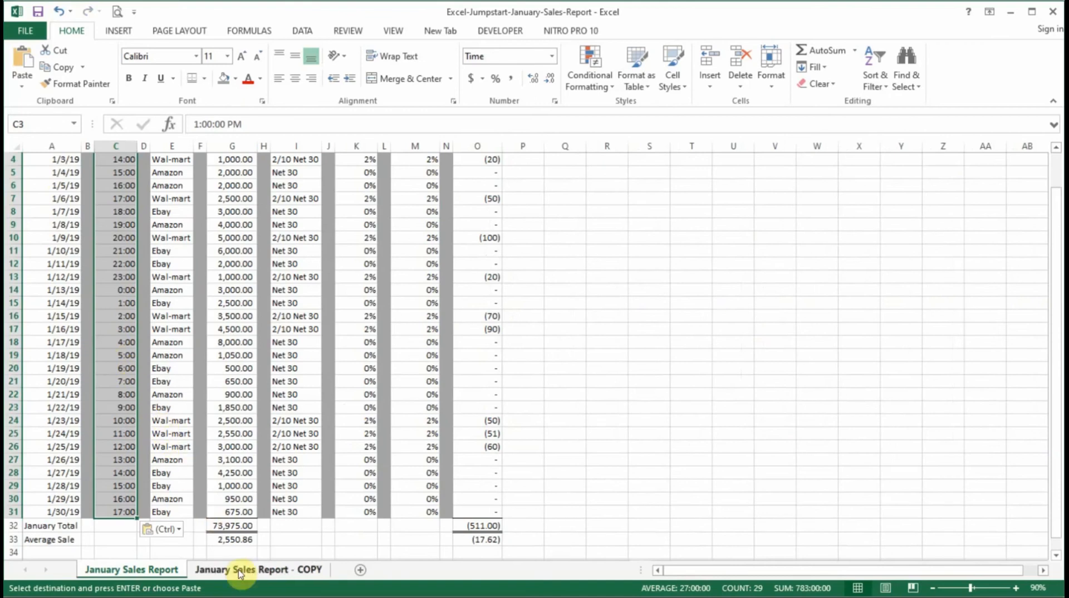
click(59, 12)
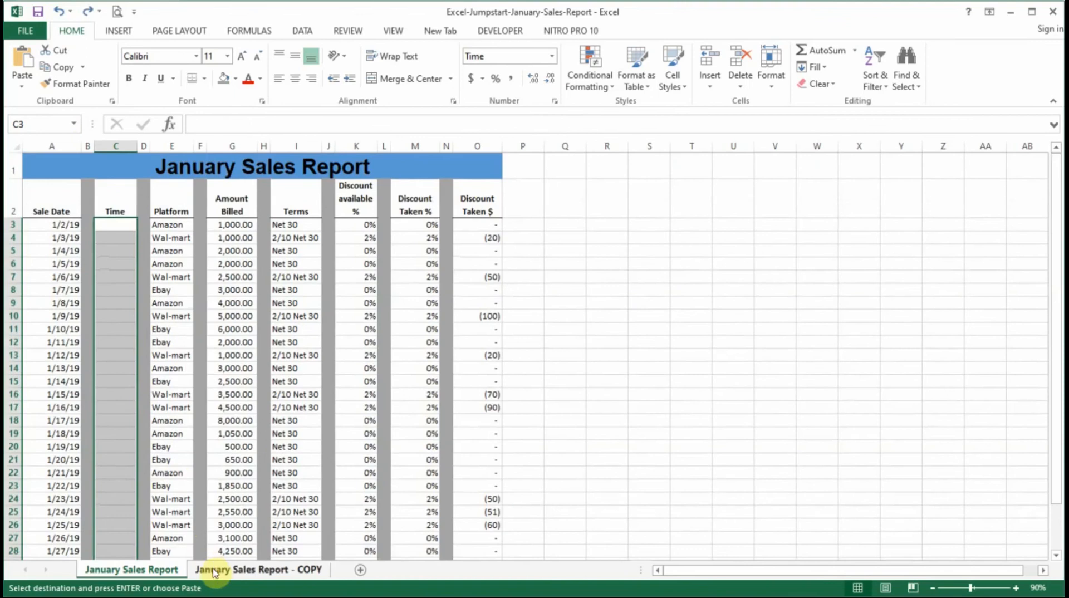
Return to the January Sales Report - COPY sheet and copy its Time range C3:C31 once more
click(217, 571)
scroll(239, 423, up, 1)
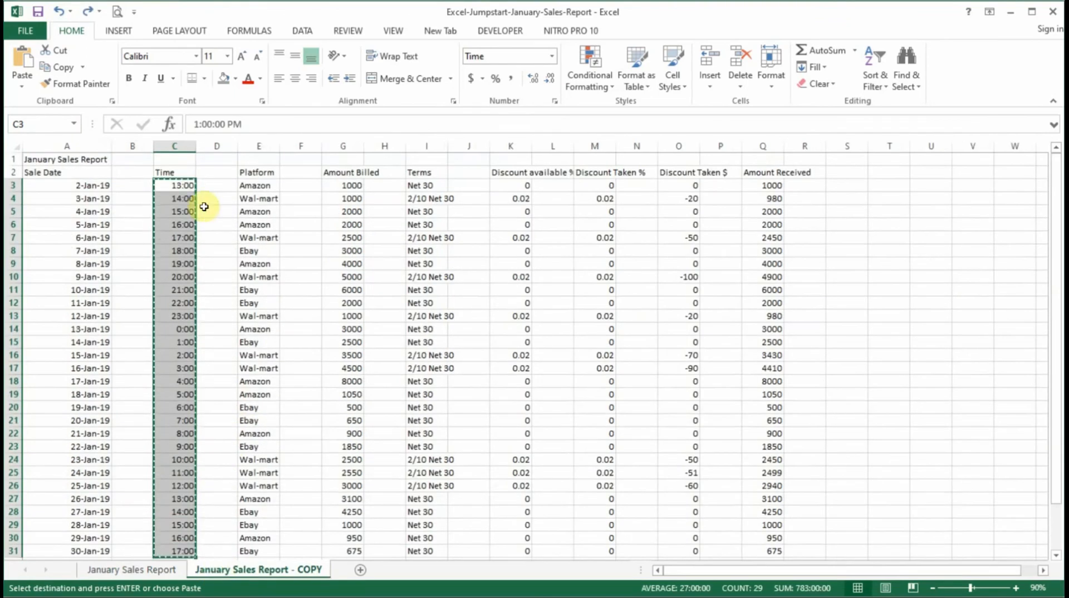
drag(182, 190, 179, 495)
right_click(179, 494)
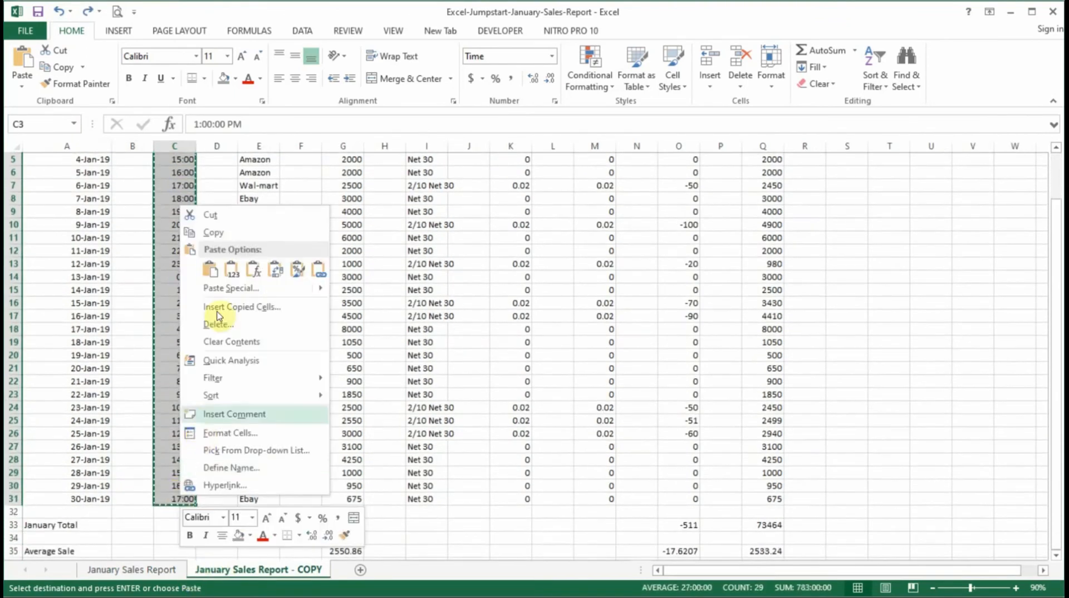
click(220, 244)
scroll(168, 389, up, 2)
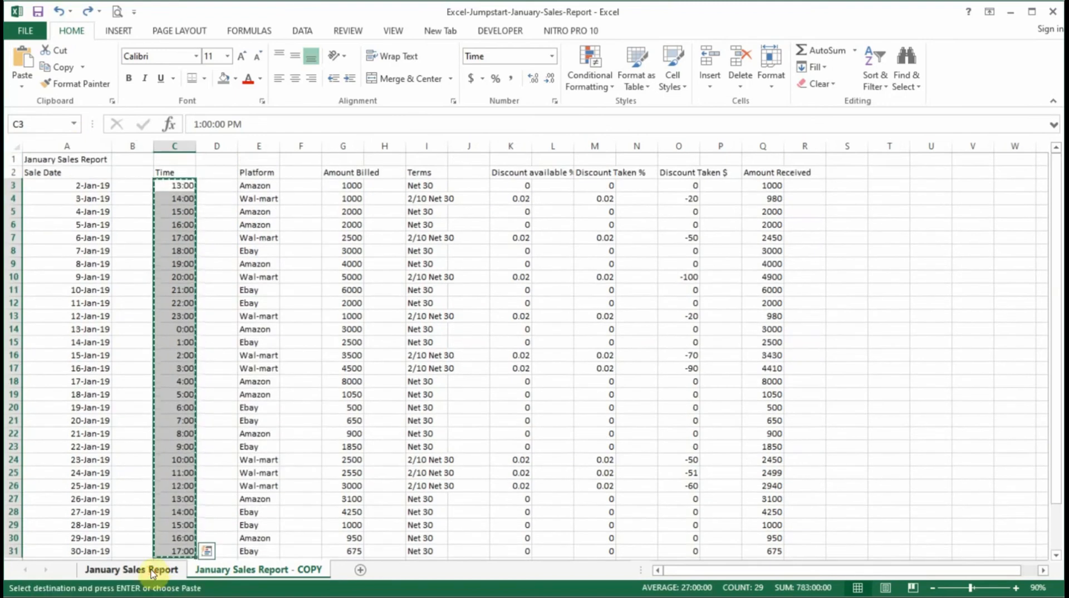
Paste the copied times as values only into the January Sales Report sheet from C3 and check the column down to its last row
click(132, 570)
click(113, 225)
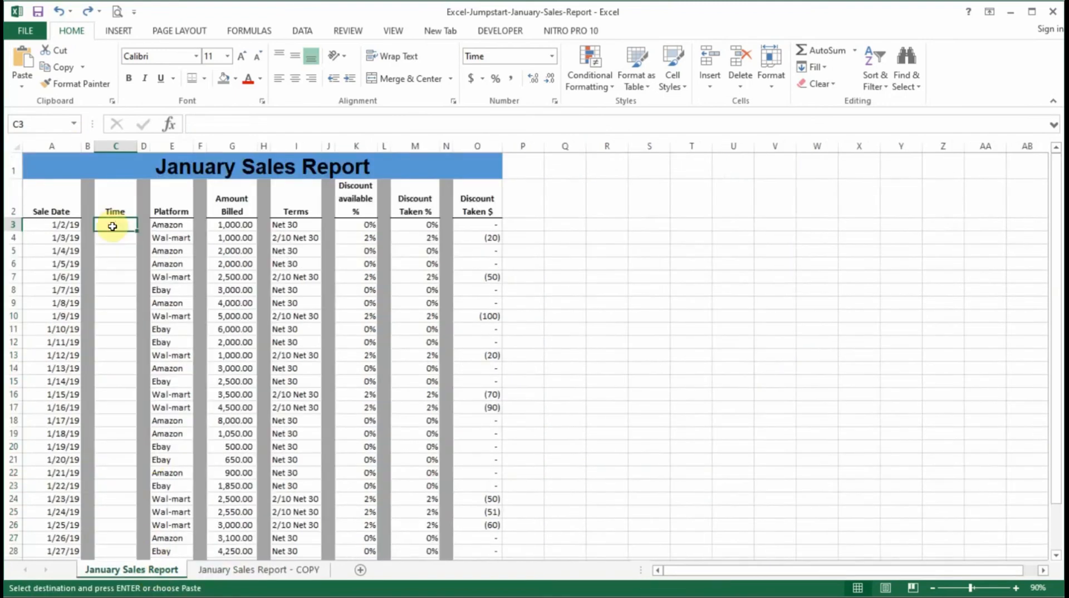
right_click(112, 227)
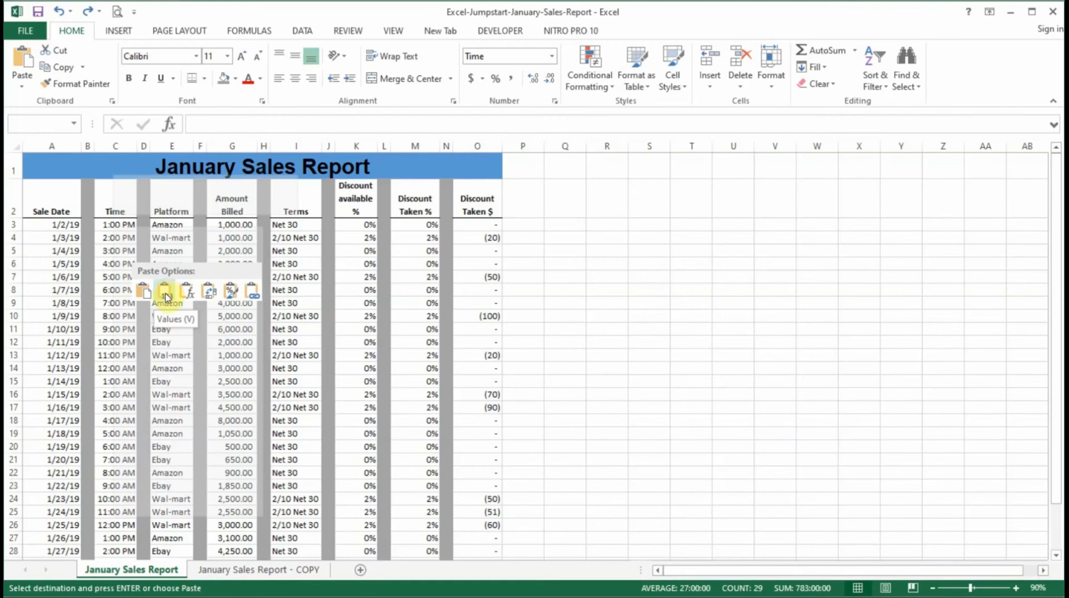
click(166, 297)
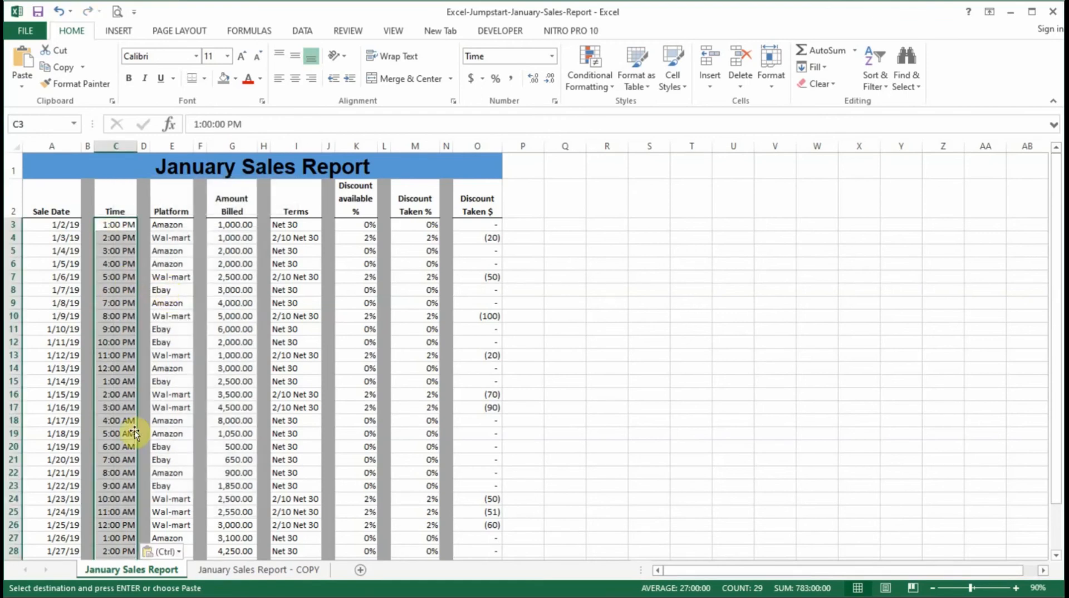
scroll(130, 435, down, 3)
scroll(128, 434, up, 3)
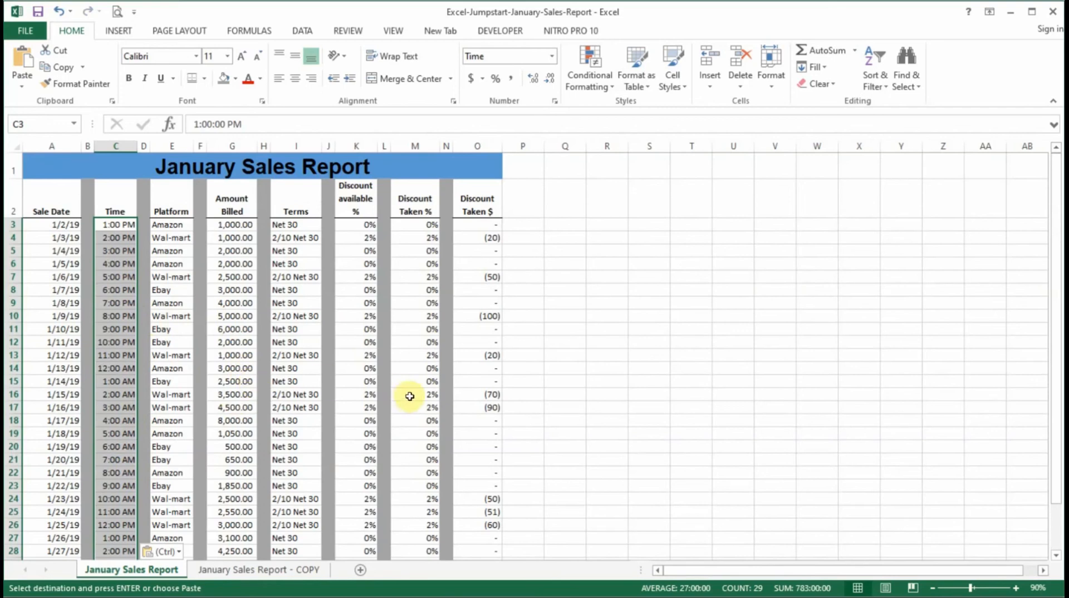
Check the hardcoded Discount Taken $ amounts and replace the one in O3 with the formula =G3*M3
click(483, 226)
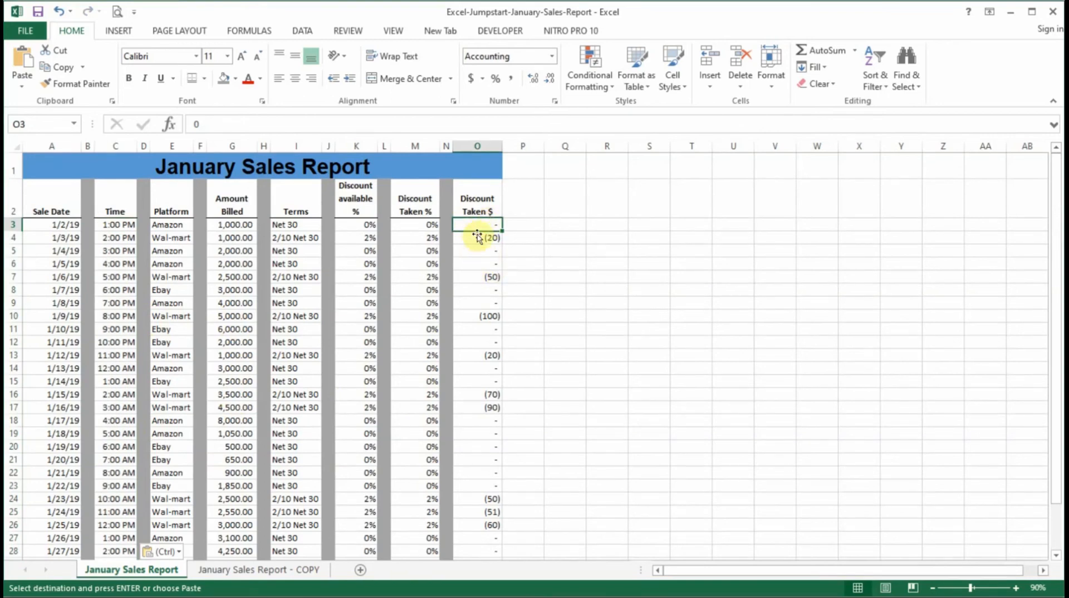
click(478, 239)
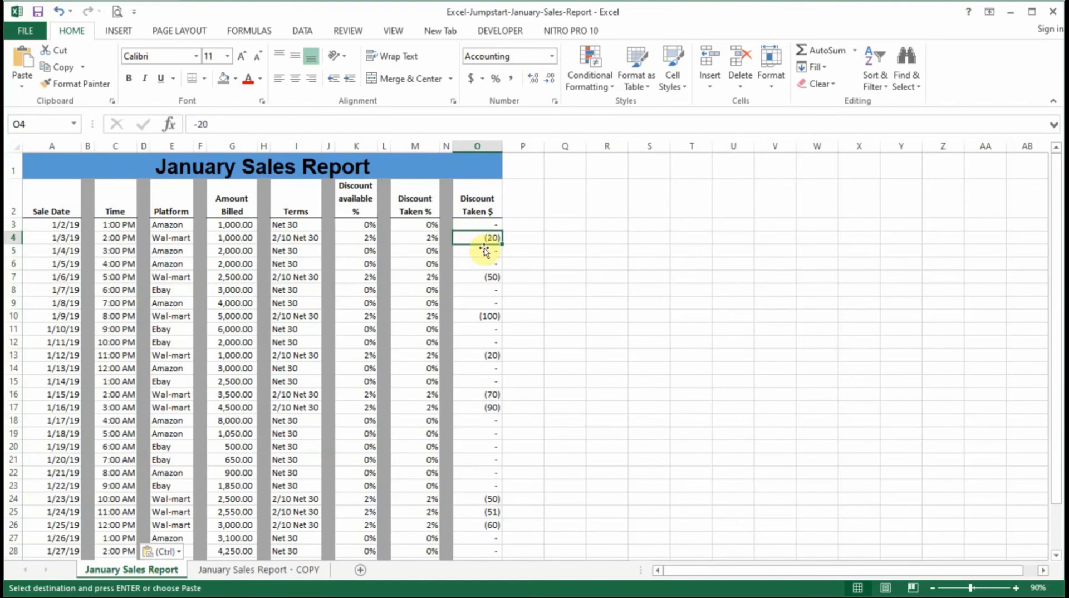
click(500, 281)
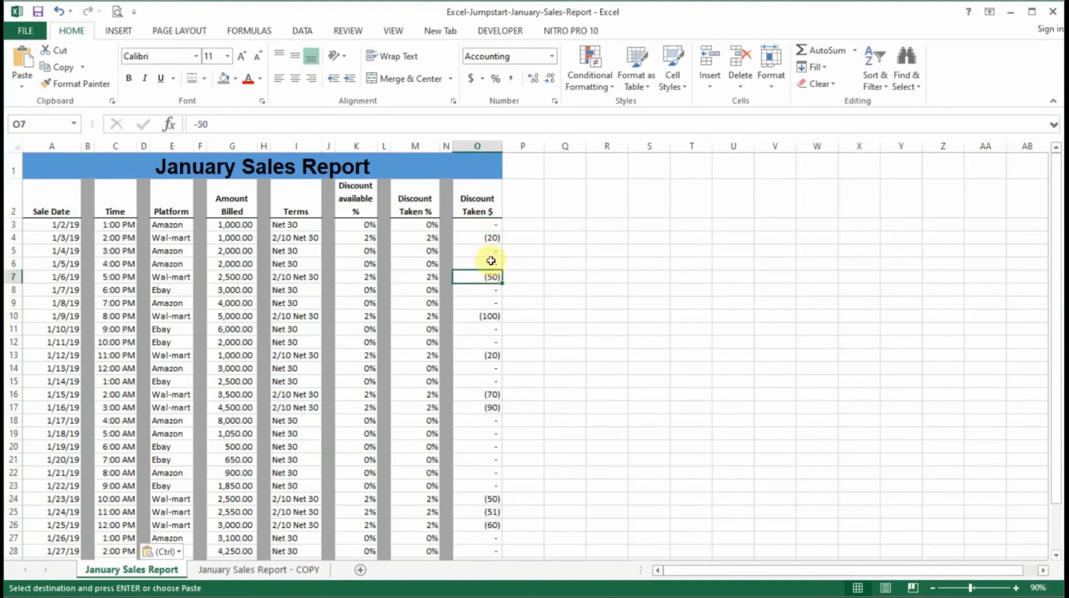
click(486, 228)
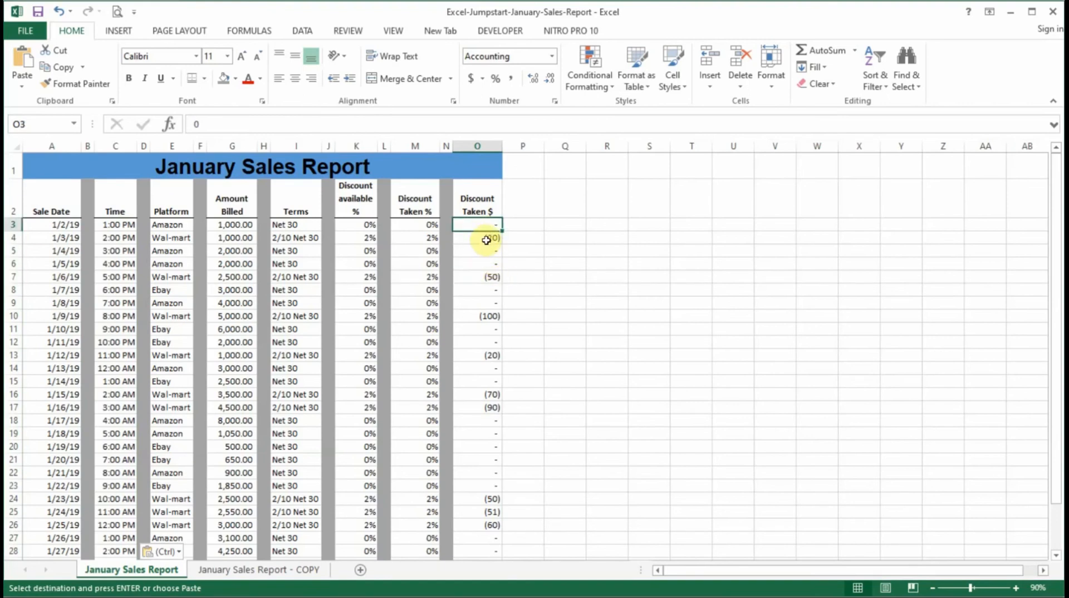
click(487, 238)
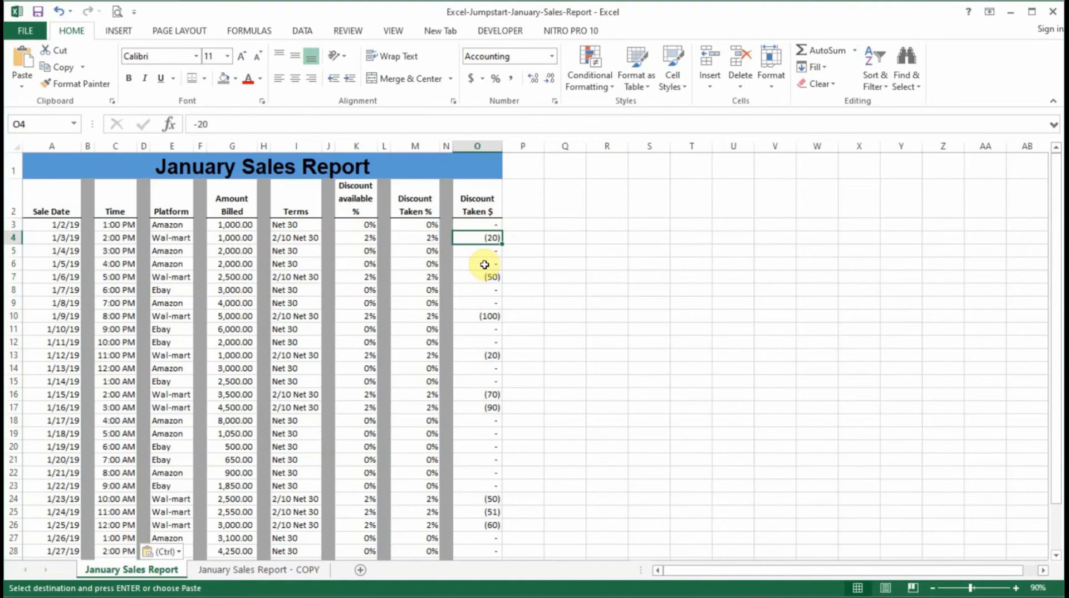
key(Up)
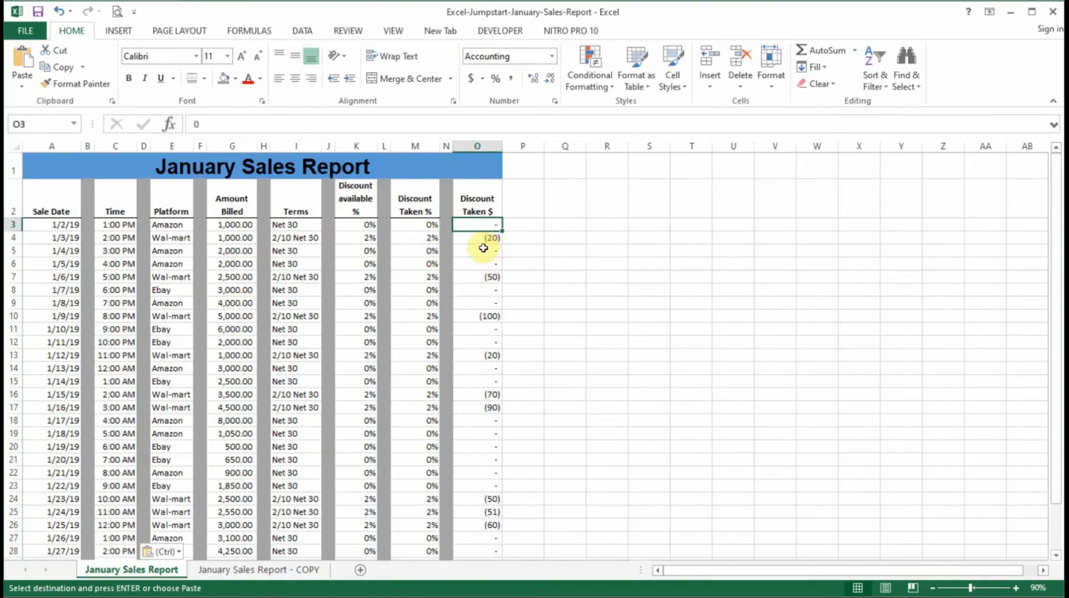
text(=)
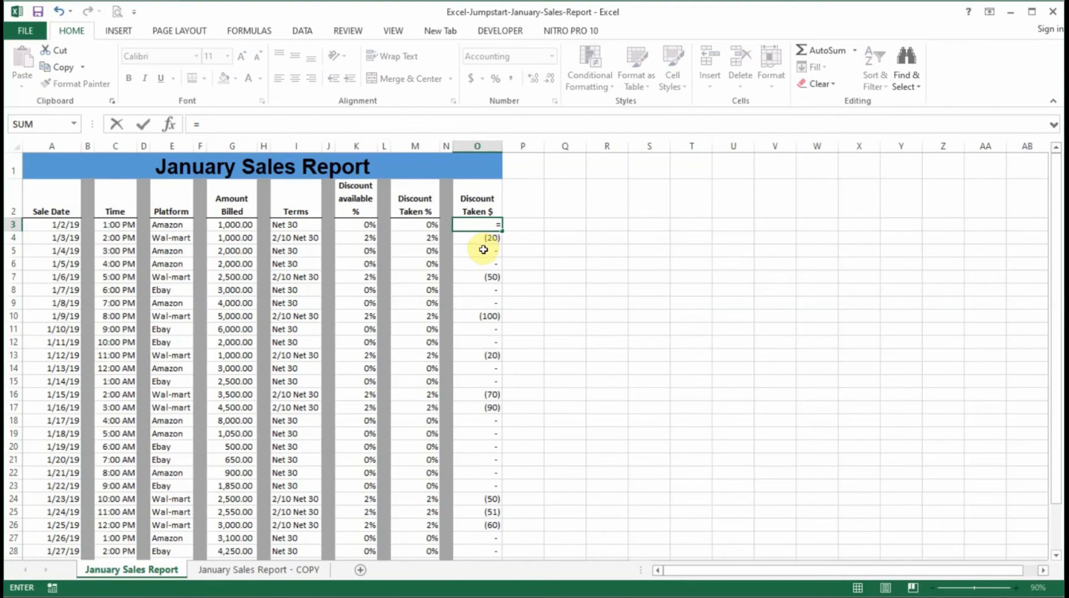
click(240, 225)
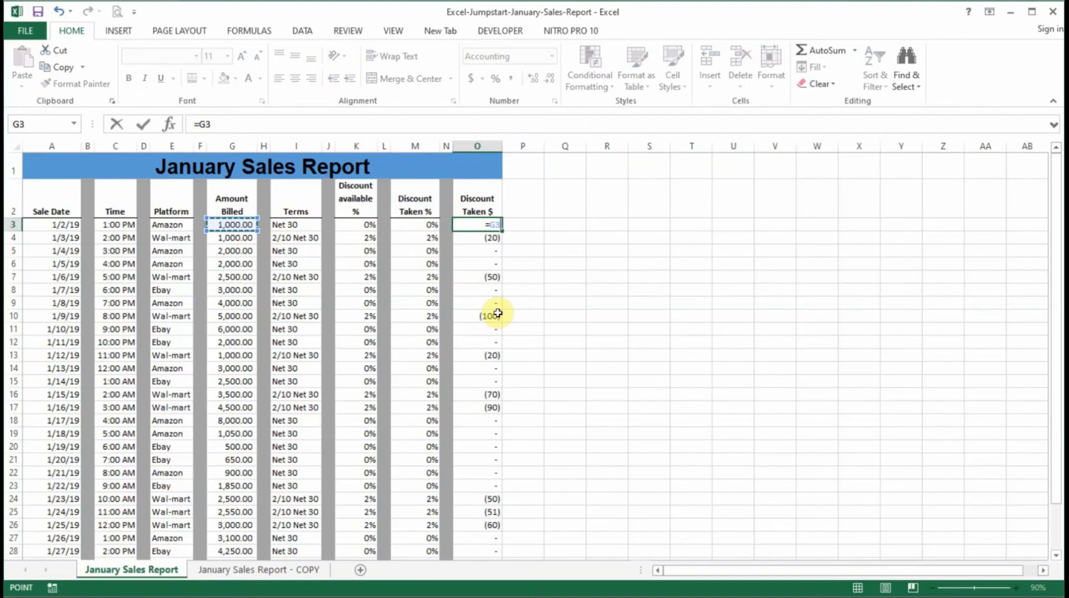
text(*)
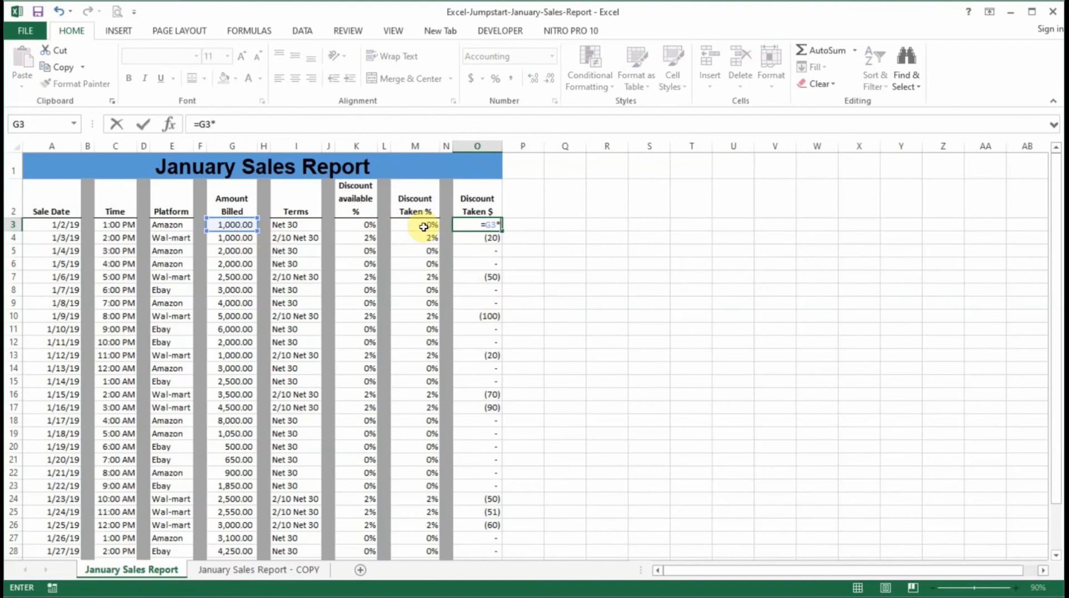
click(424, 226)
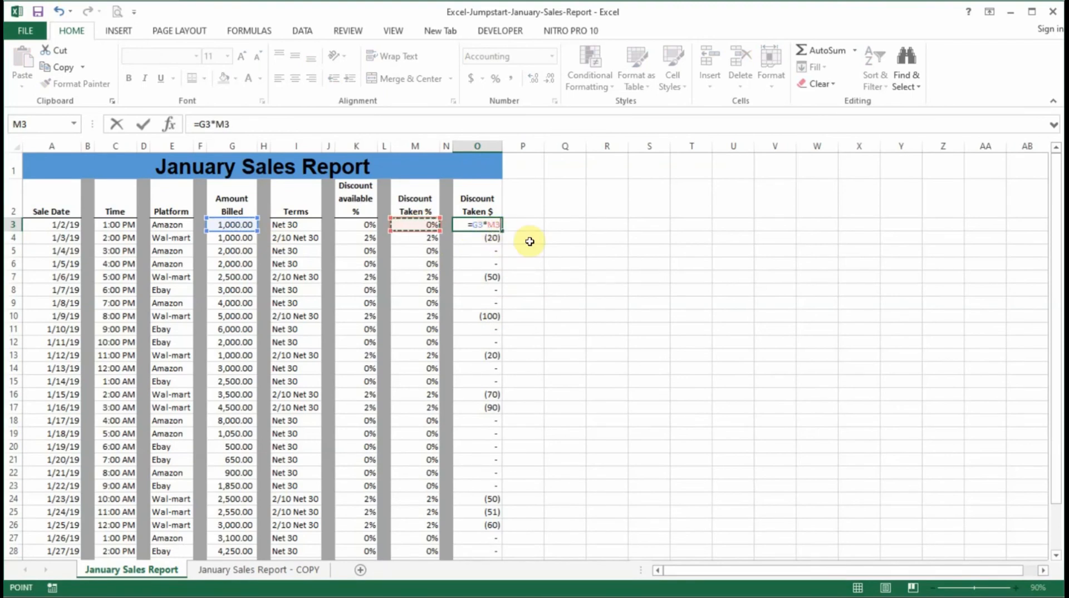
key(Return)
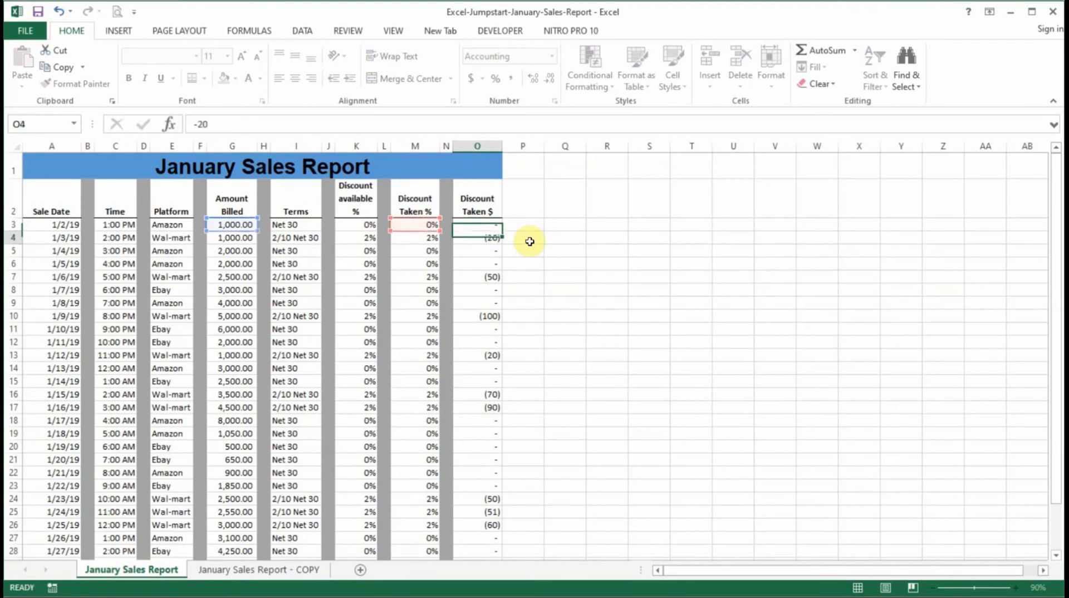
Fill the =G3*M3 formula from O3 down the Discount Taken $ column to O31
key(Up)
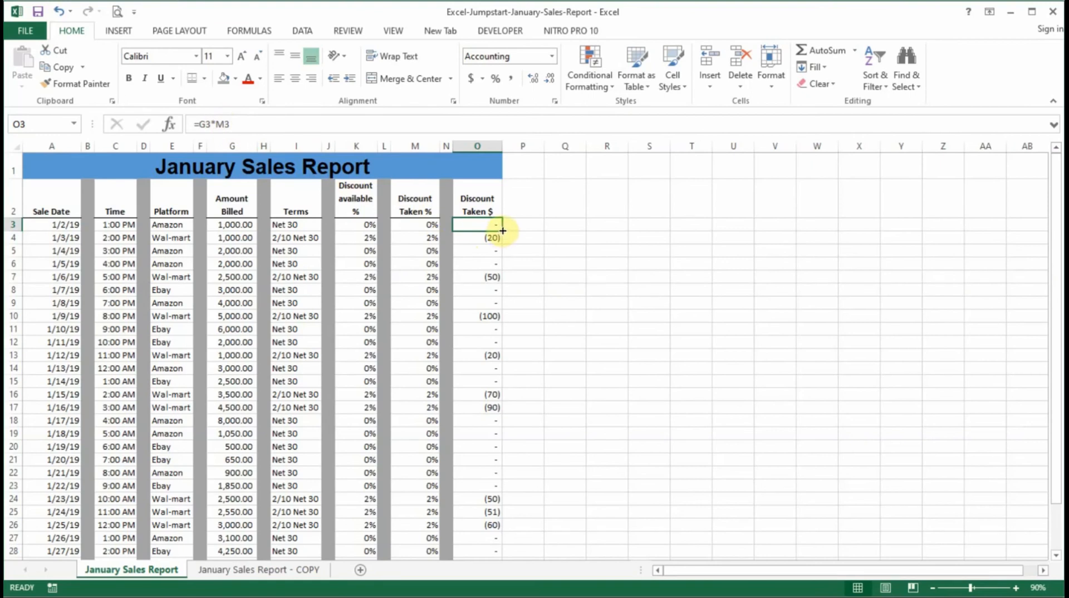
drag(503, 231, 501, 516)
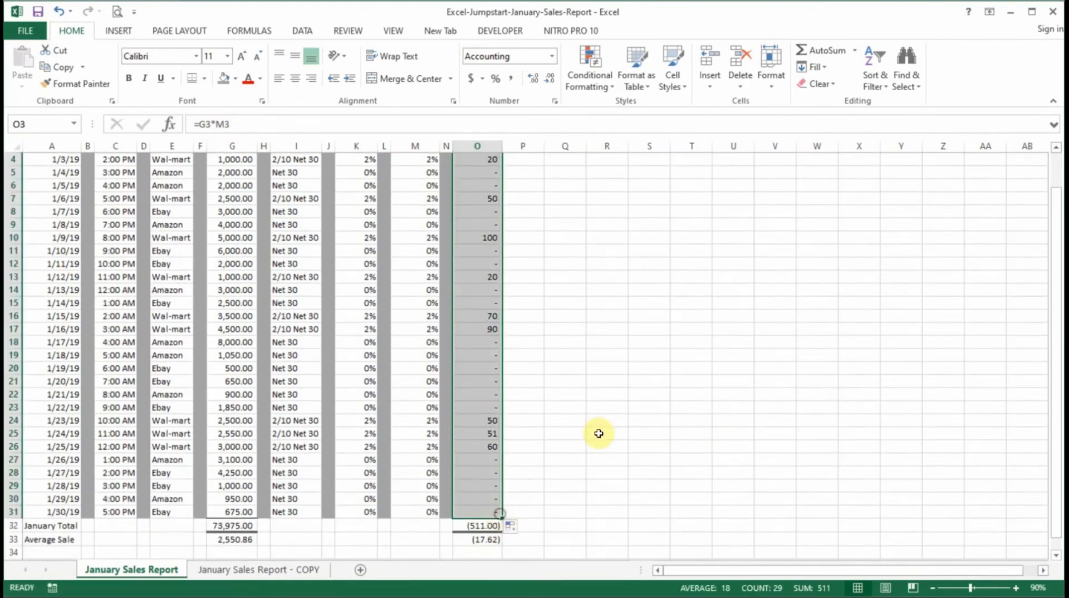
scroll(599, 415, up, 1)
Examine the filled formulas down the Discount Taken $ column, comparing their row references and the signs of their results
click(486, 251)
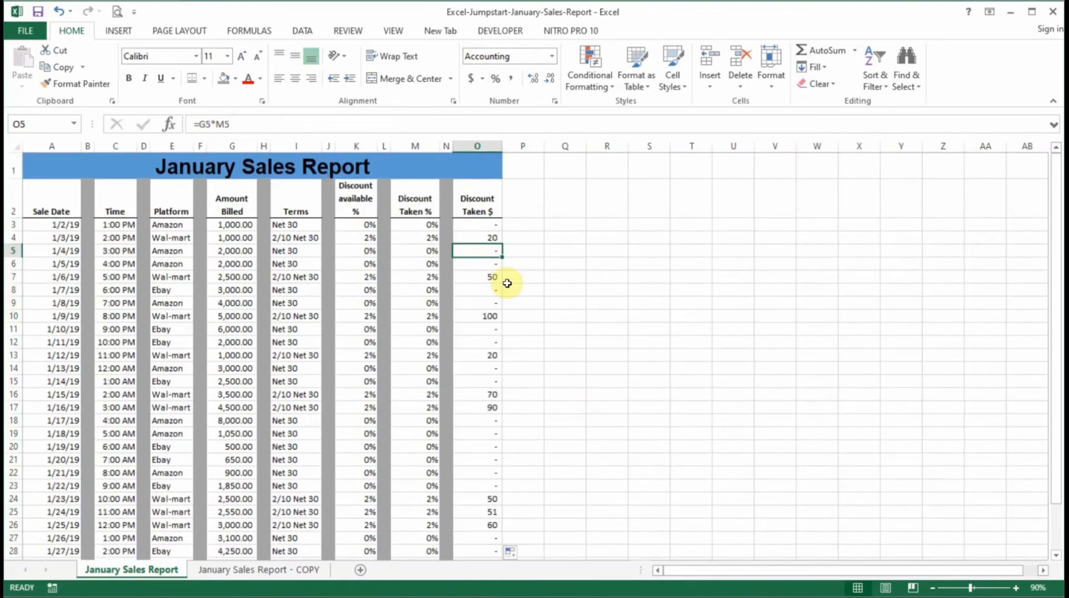
key(Down)
key(Down)
key(Down)
key(Down)
key(Down)
key(Down)
key(Down)
key(Down)
key(Down)
key(Down)
key(Down)
key(Down)
key(Down)
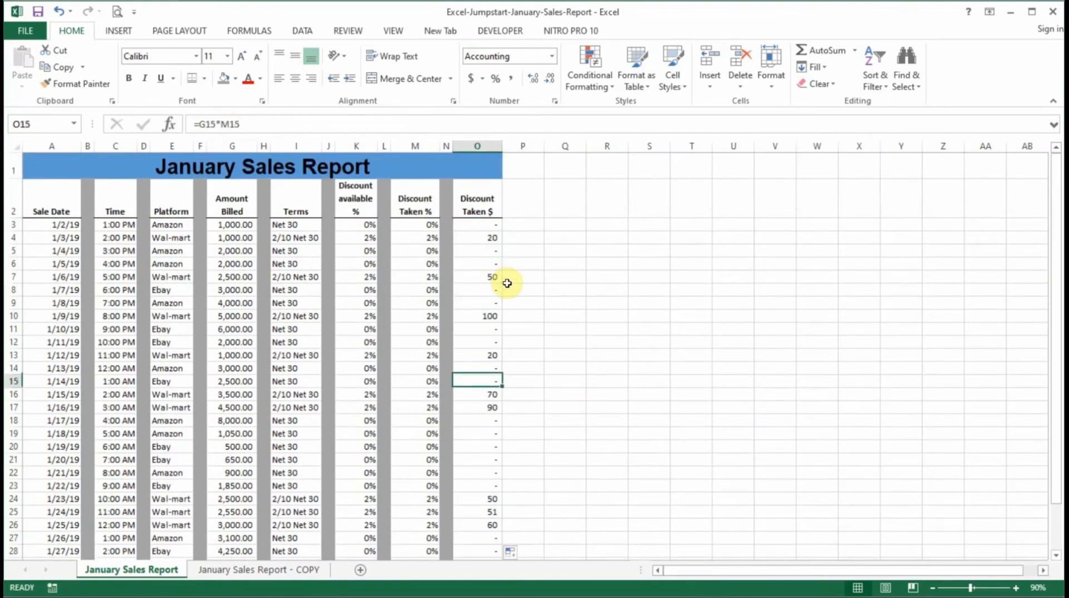
key(Down)
key(Down)
key(Down)
key(Down)
key(Down)
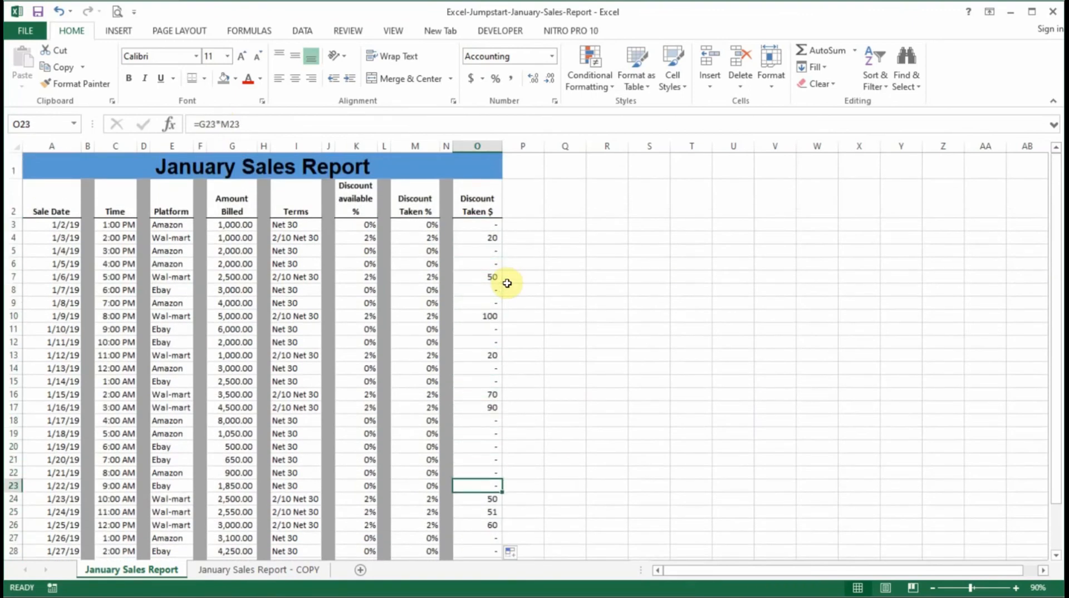
click(486, 252)
click(486, 226)
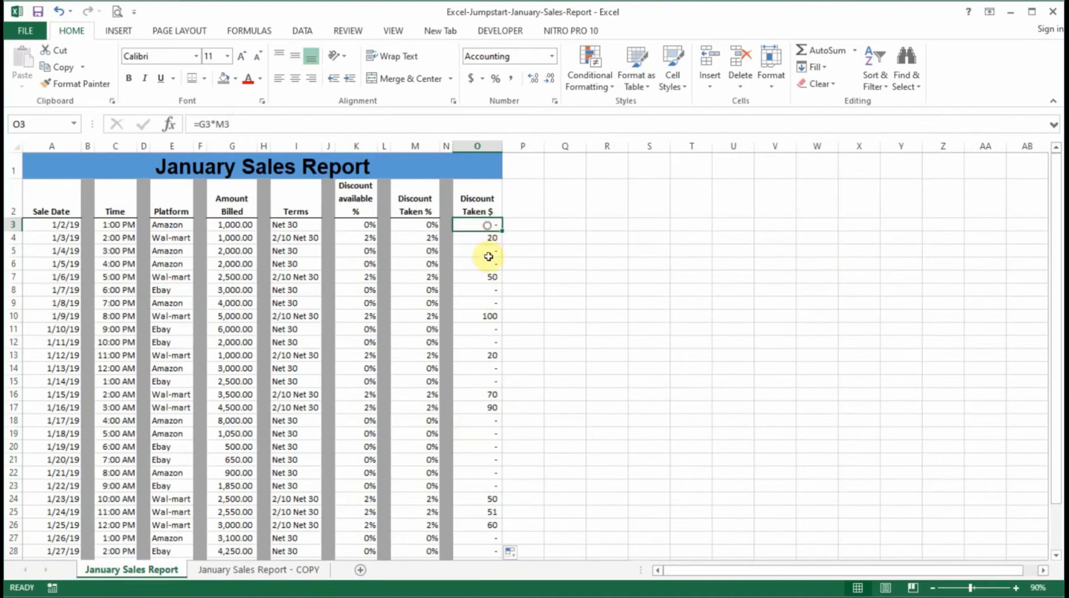
scroll(490, 295, down, 3)
scroll(485, 318, up, 3)
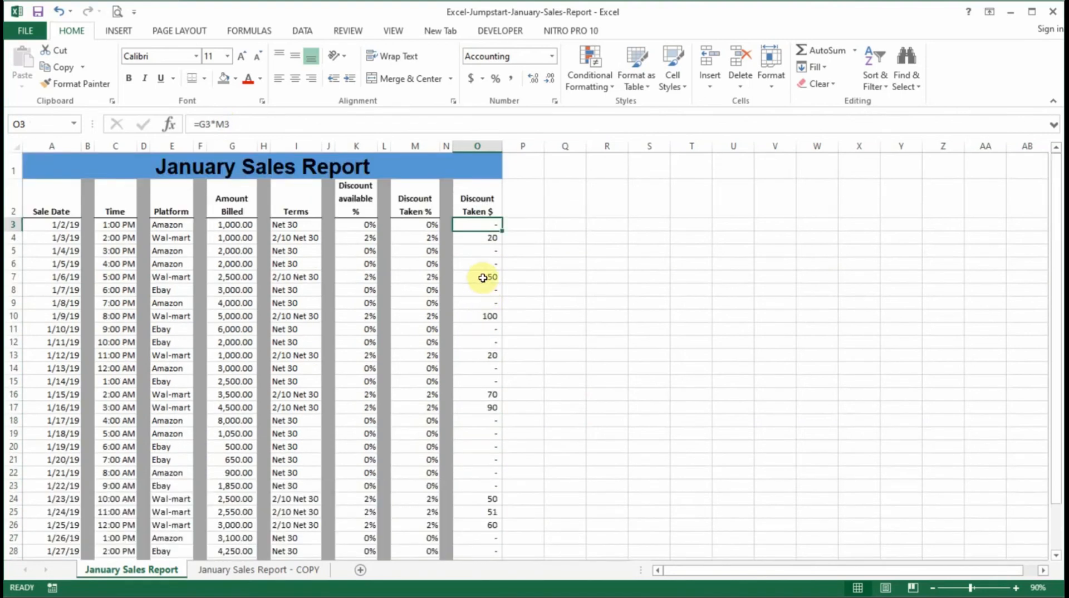
Change the Discount Taken $ formula in O3 to =-G3*M3 so discounts are calculated as negative amounts
click(483, 237)
click(486, 223)
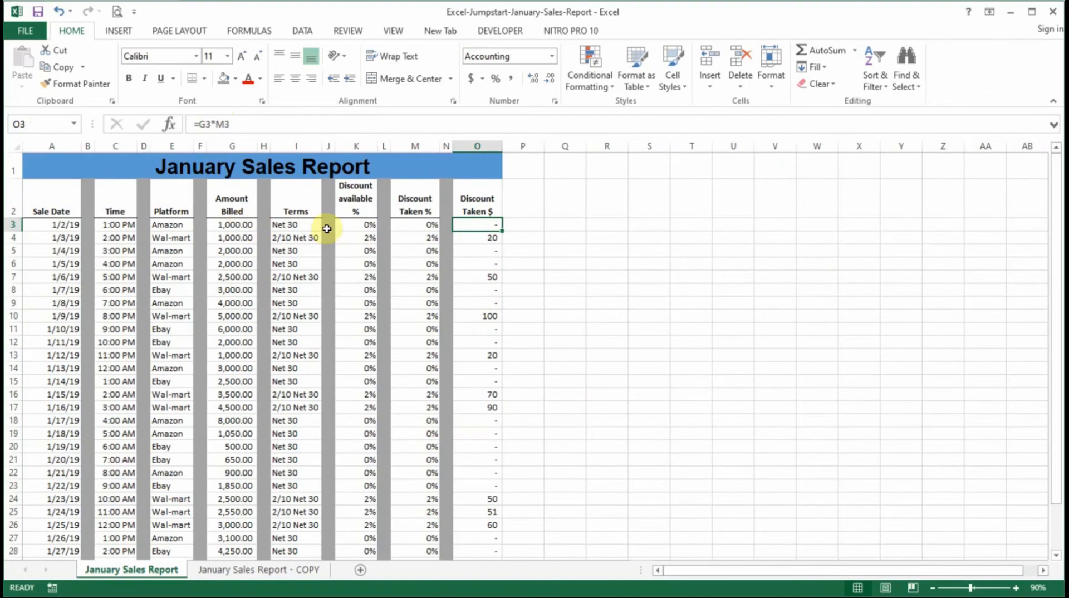
click(201, 124)
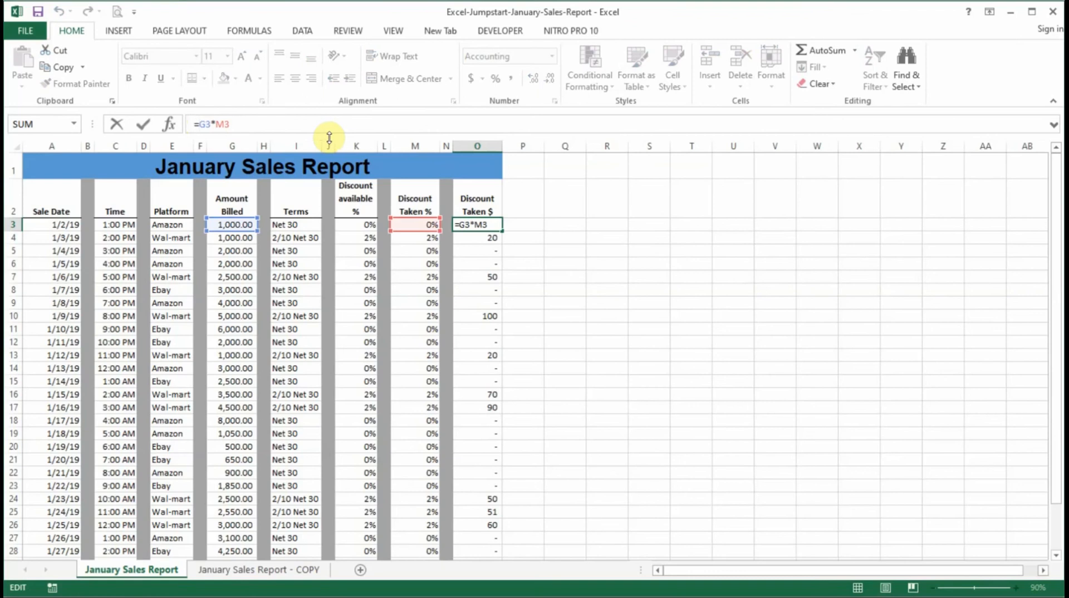
text(-)
key(Return)
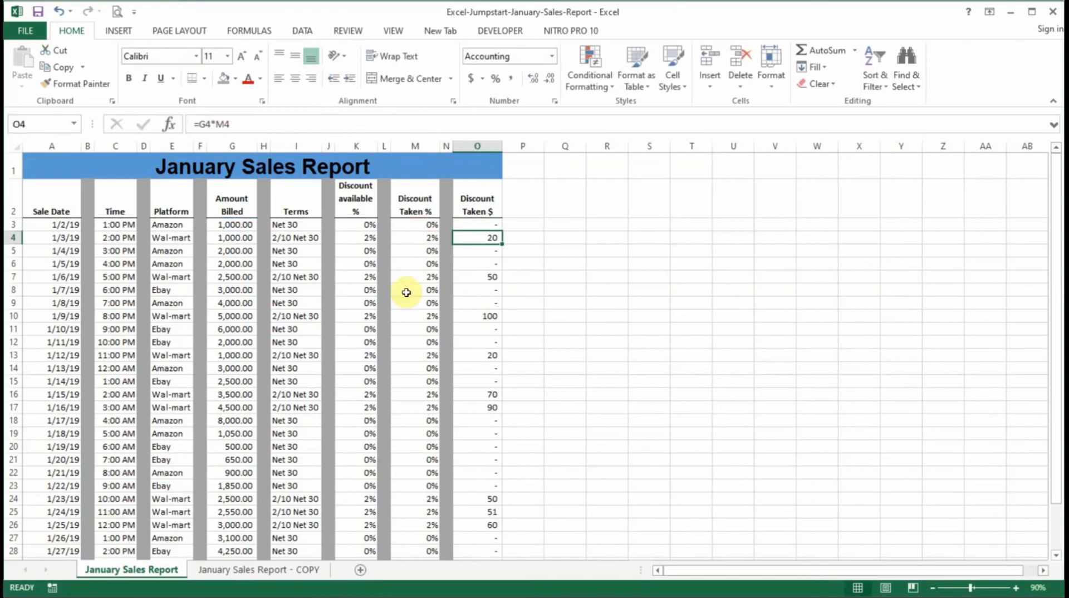
Fill the negated formula from O3 down the Discount Taken $ column to O31 and deselect the range
click(495, 225)
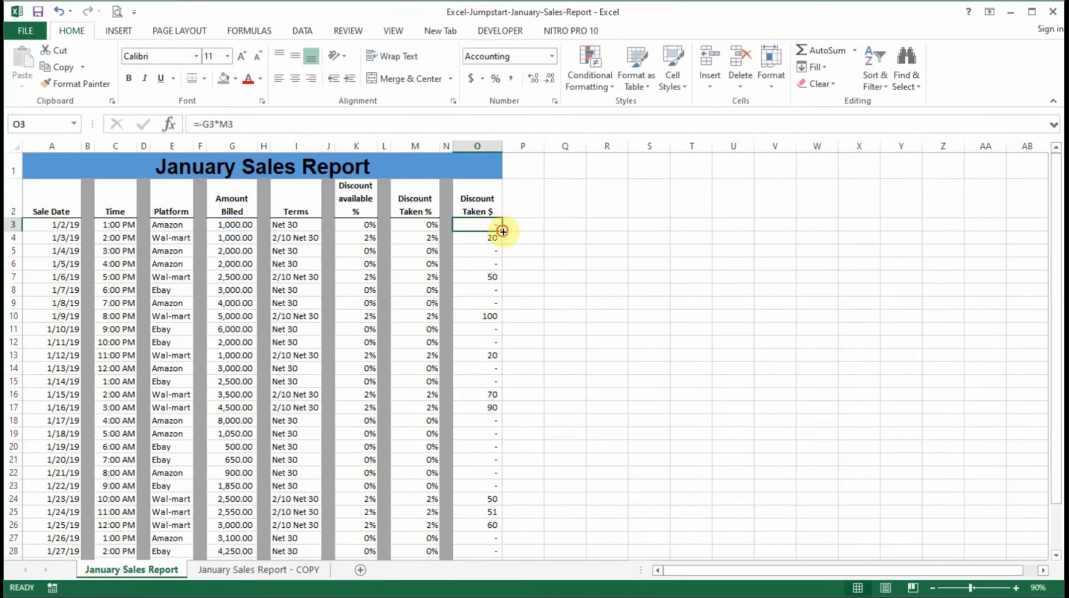
drag(502, 231, 509, 526)
scroll(578, 389, up, 1)
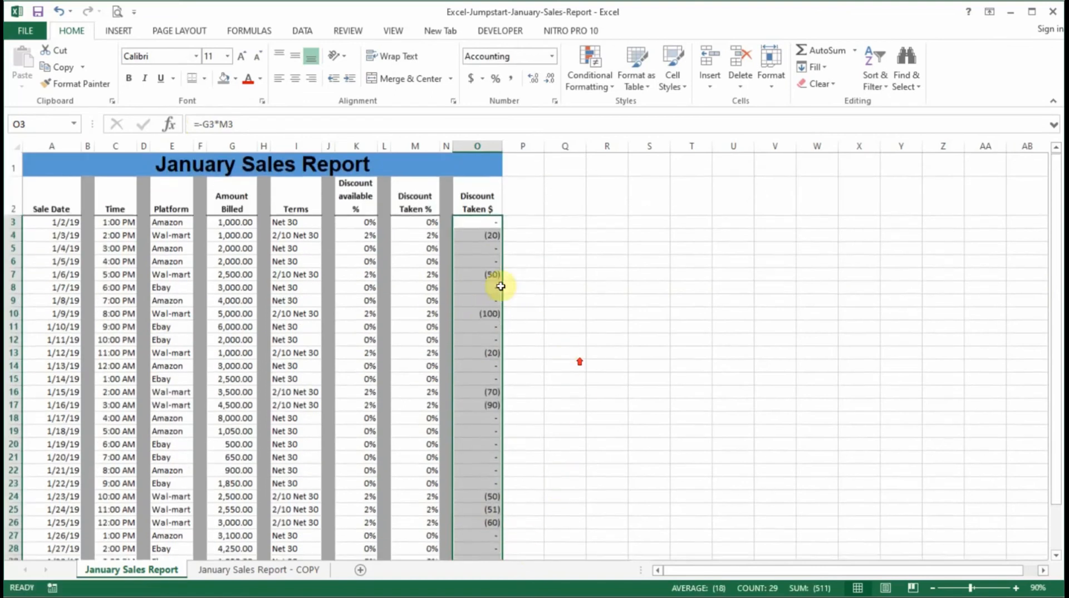
click(613, 315)
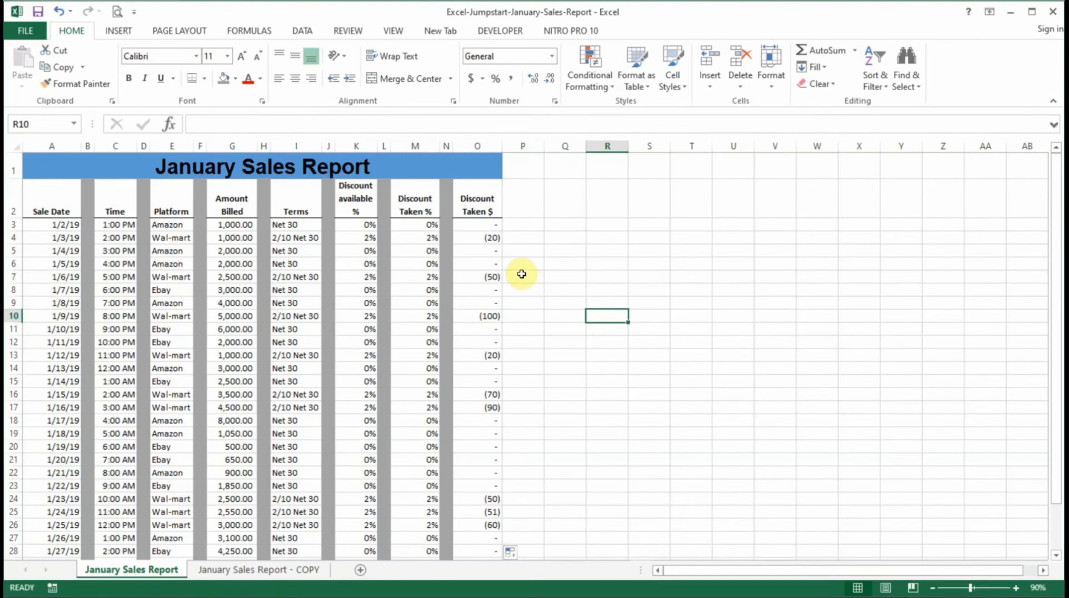
Inspect the references in O4's formula and examine the formulas in the Discount Taken $ cells below it
double_click(482, 239)
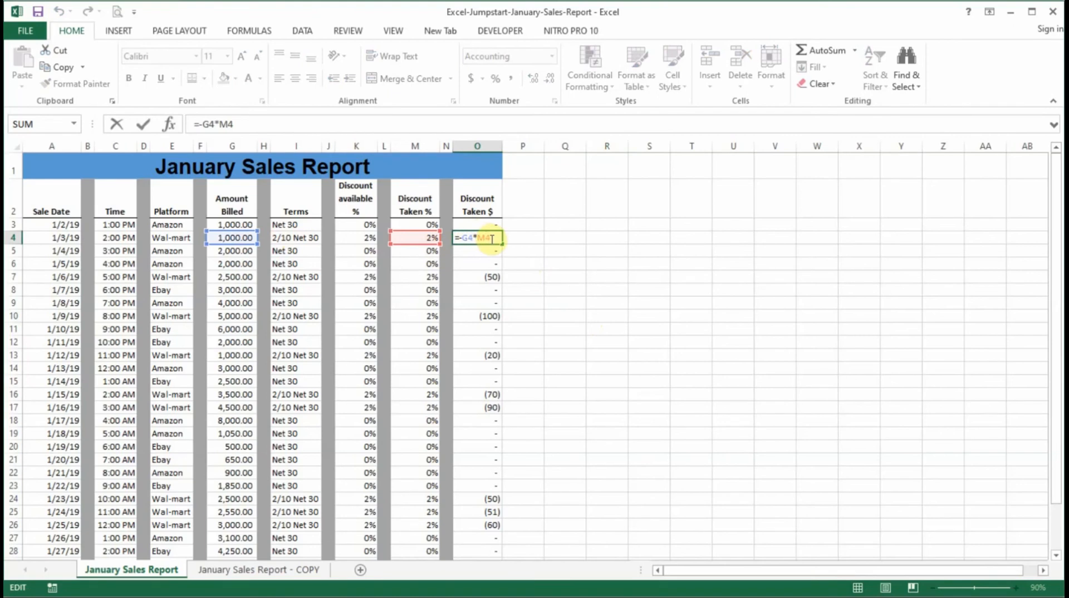
key(Return)
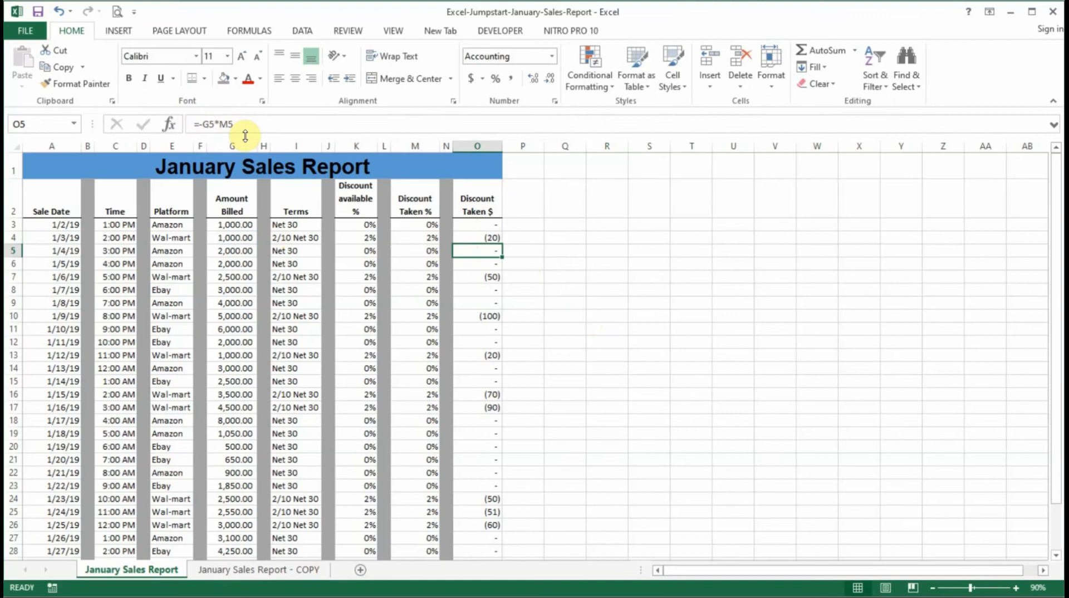
key(Down)
key(Down)
key(Down)
key(Down)
key(Down)
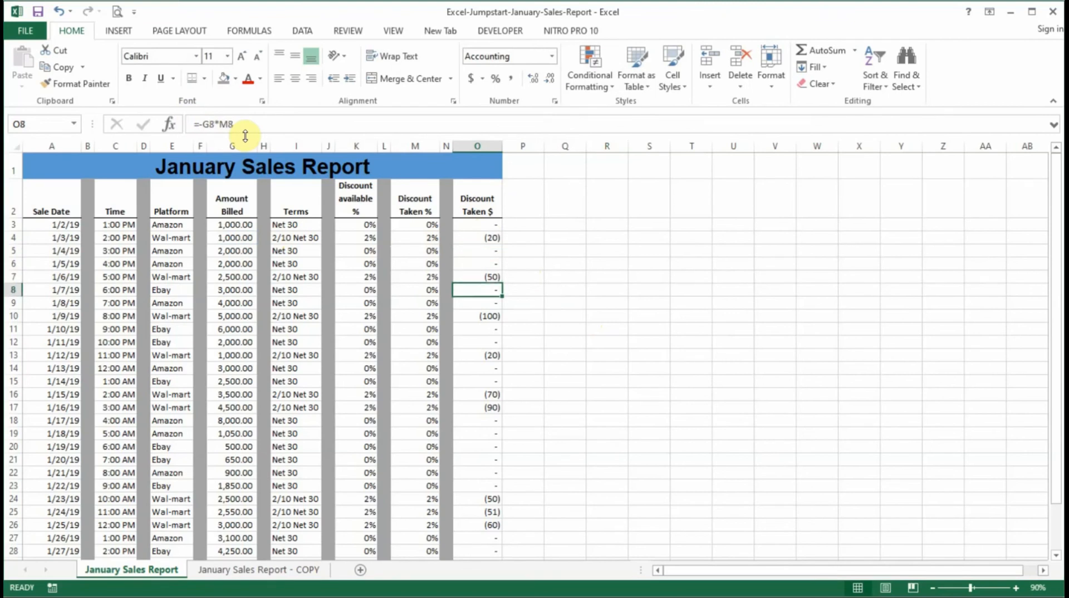
key(Up)
key(Up)
key(Up)
key(Up)
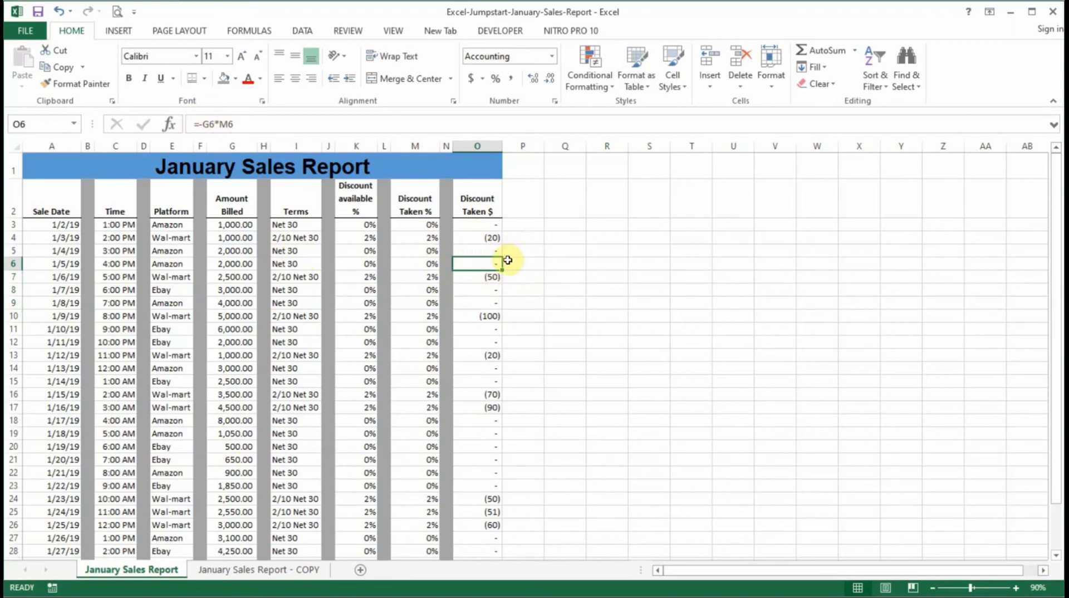
Build a formula in Q3 dividing the first Amount Billed value, G3, by the January Total in G32
click(566, 223)
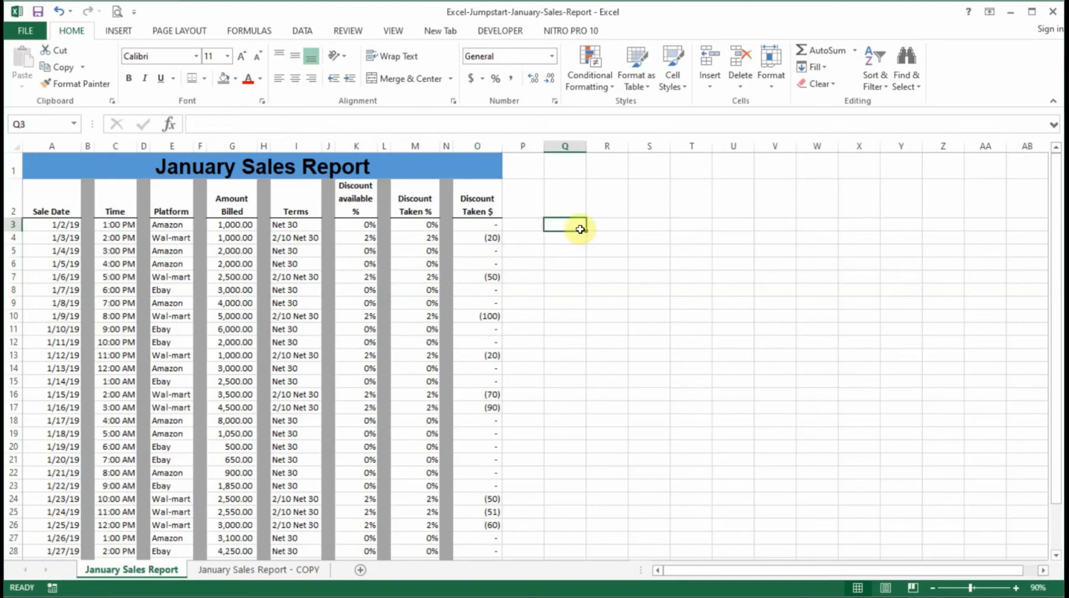
scroll(322, 317, down, 3)
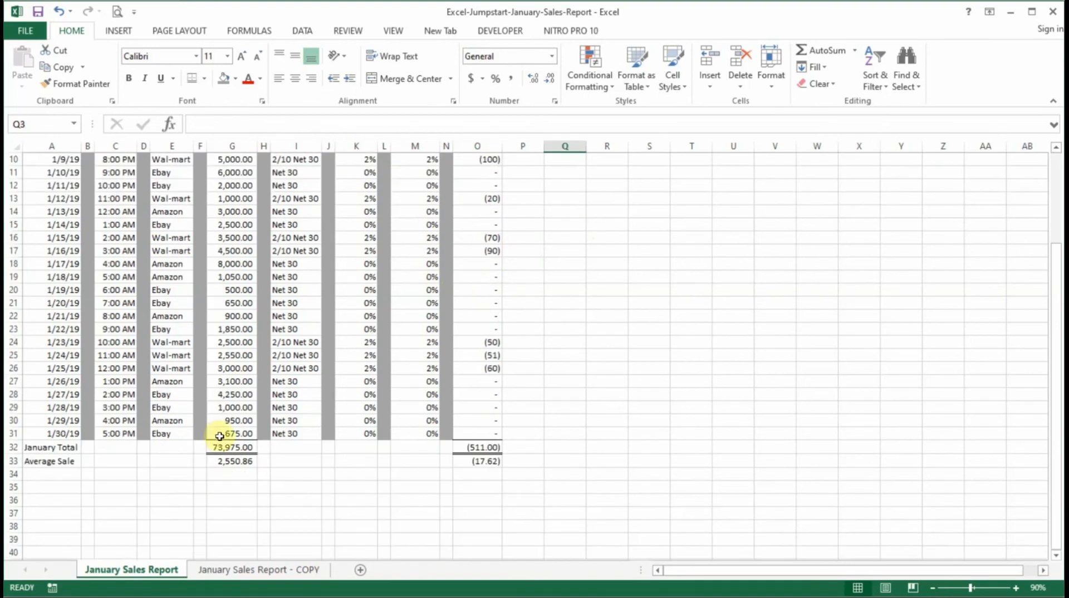
scroll(267, 401, up, 3)
scroll(322, 356, down, 2)
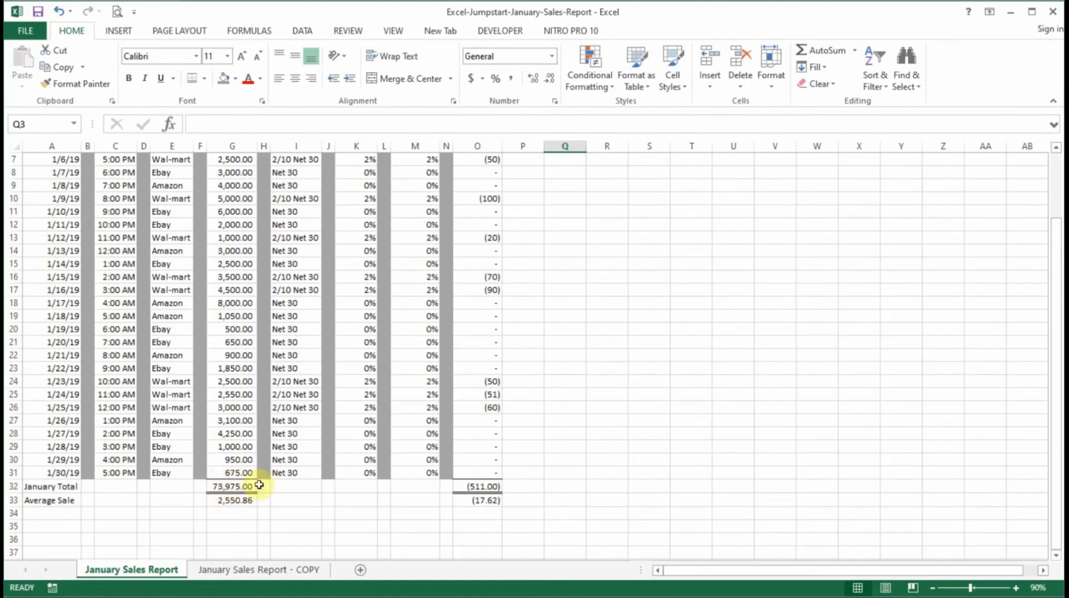
scroll(350, 467, up, 2)
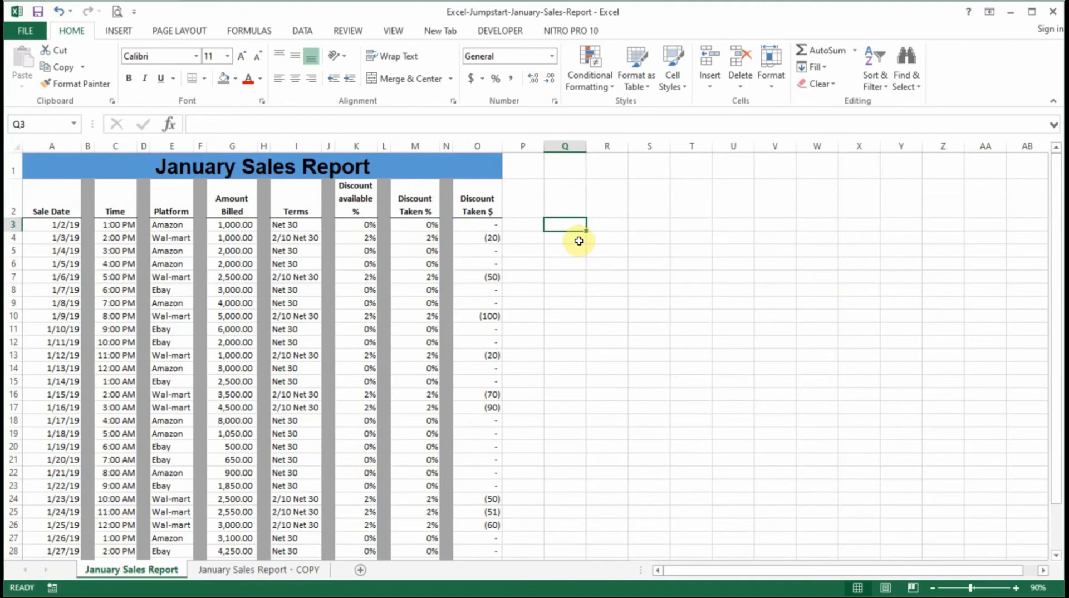
text(=)
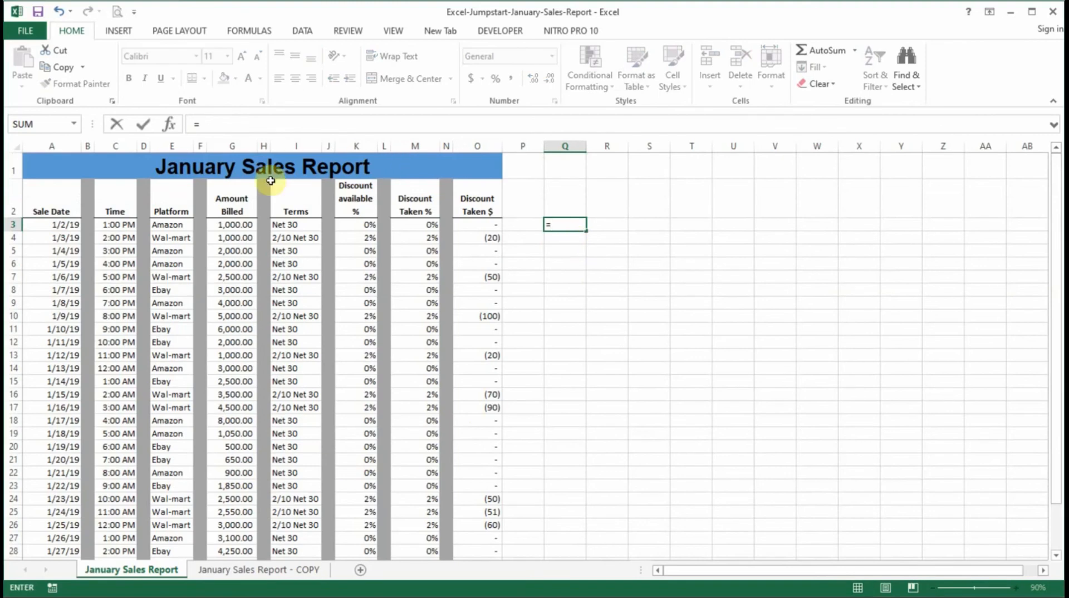
click(255, 224)
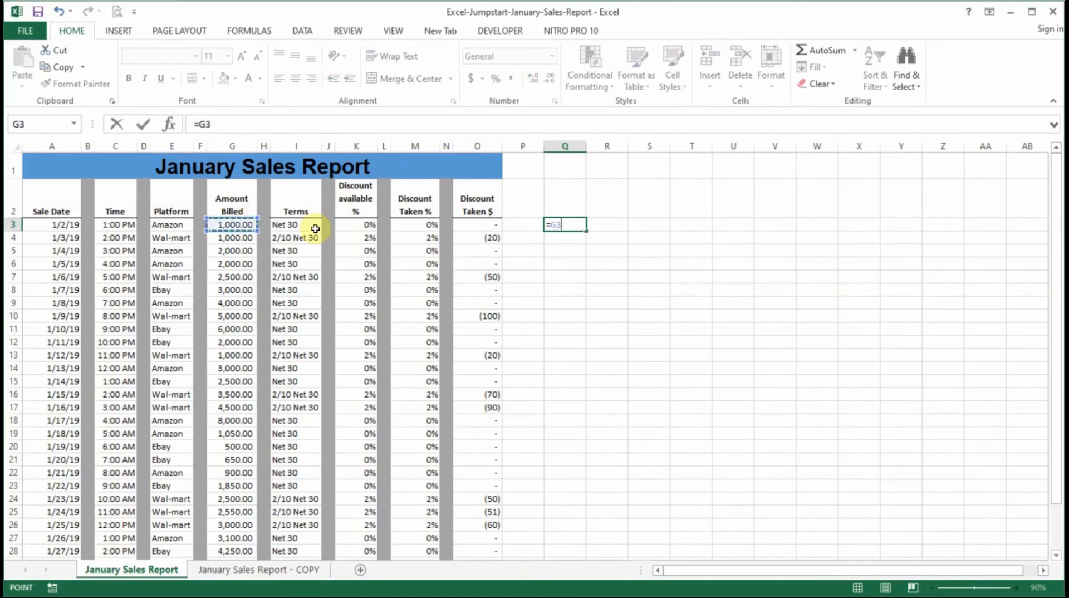
text(/)
scroll(279, 363, down, 2)
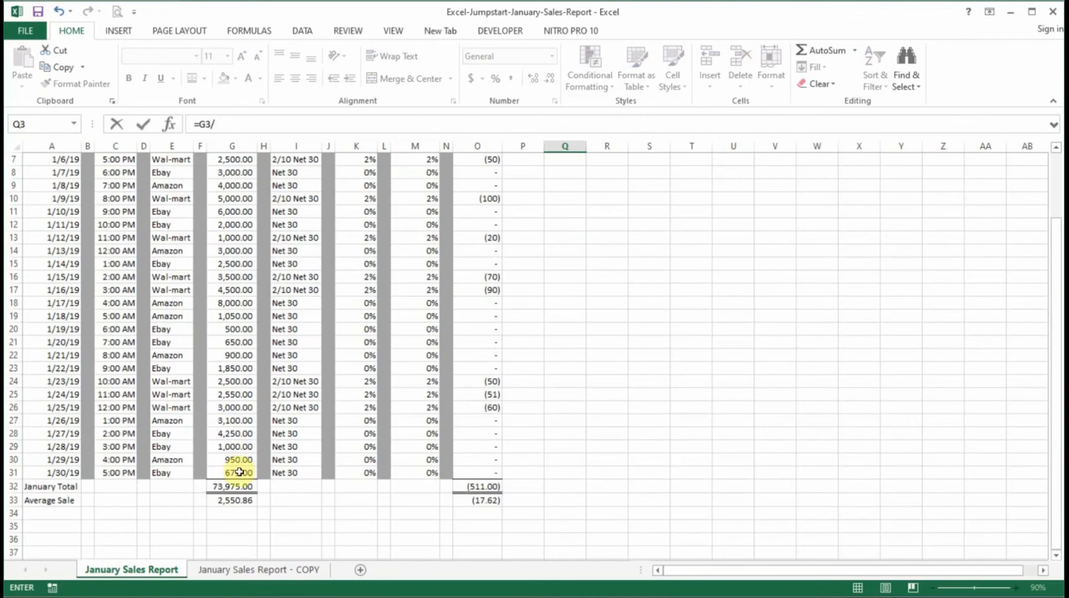
click(236, 485)
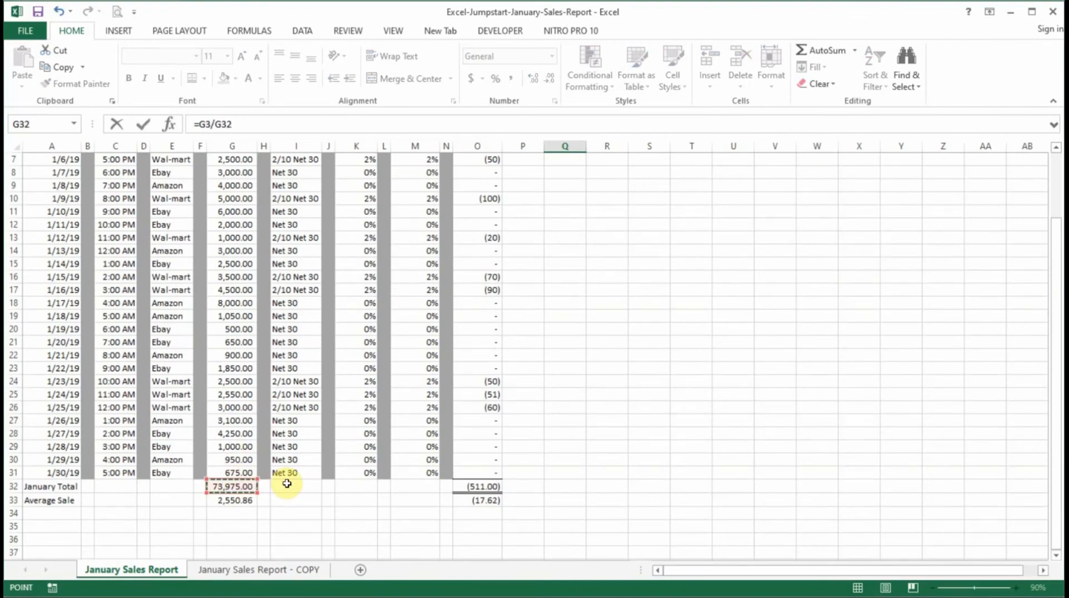
Cycle the G32 reference through its locked forms back to relative and enter the formula as =G3/G32
key(F4)
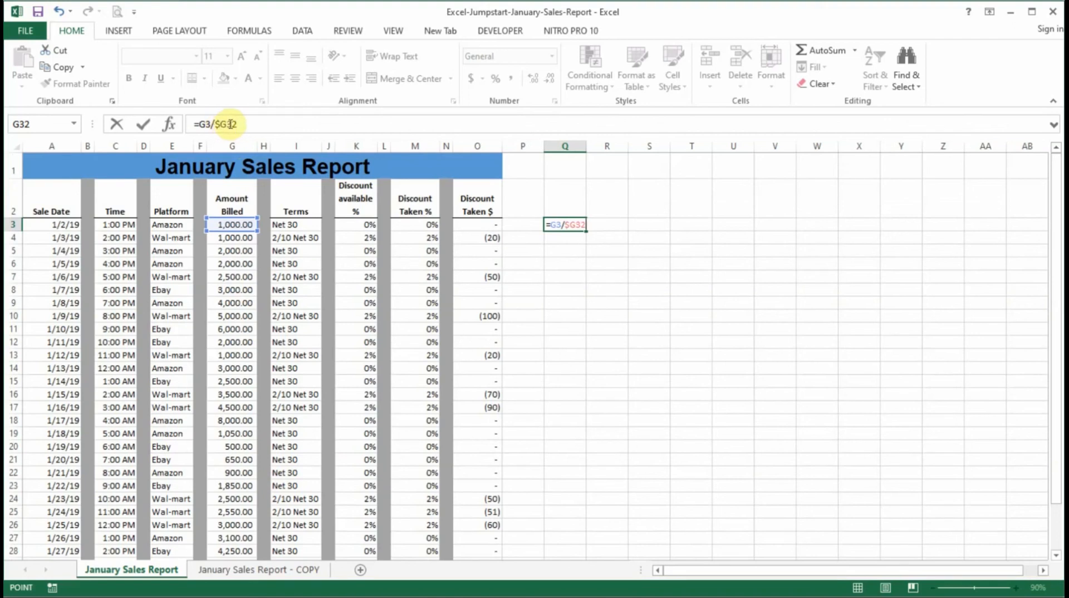
key(BackSpace)
key(F4)
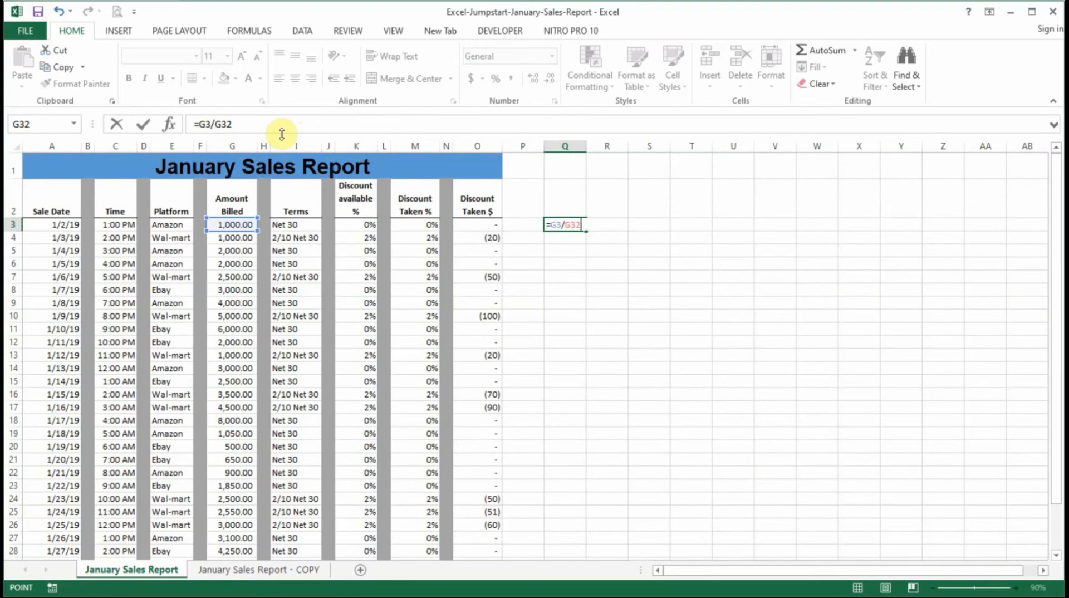
key(Return)
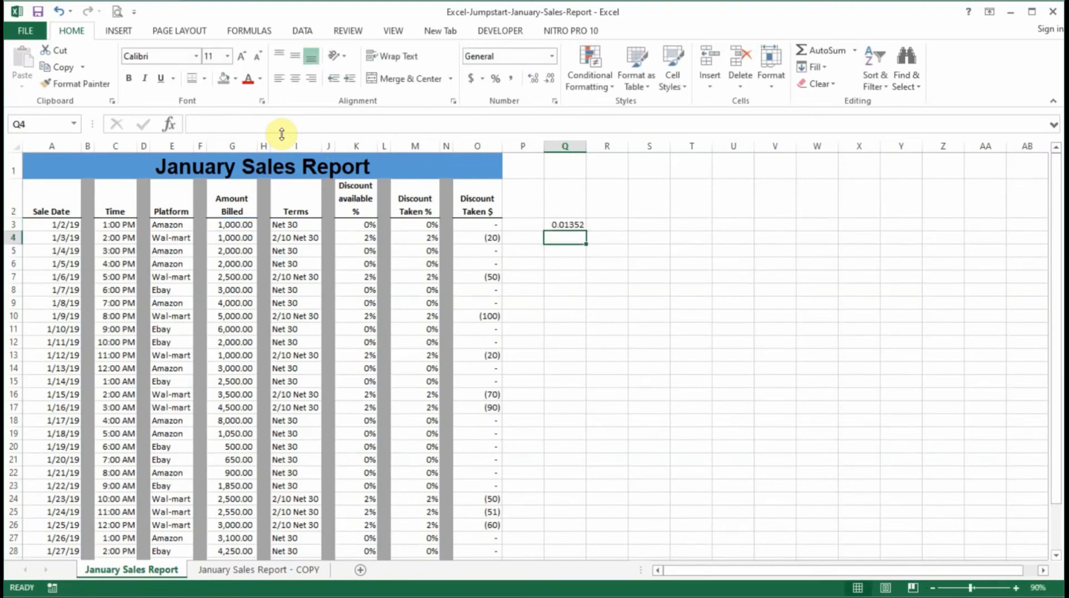
Fill the relative formula from Q3 down to Q10 and inspect the references in Q10
click(581, 225)
drag(586, 232, 582, 321)
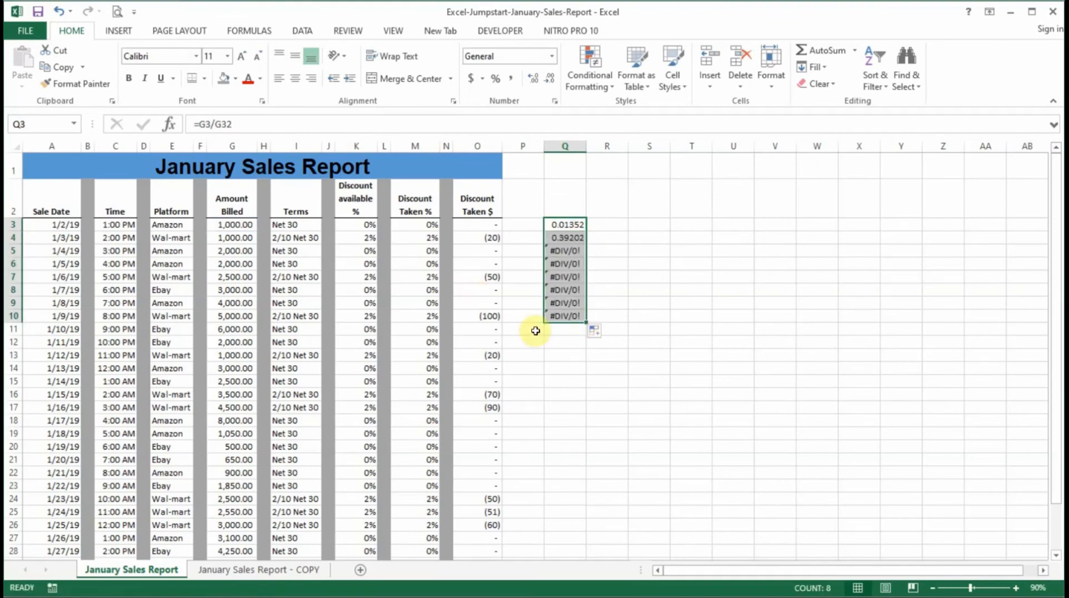
click(561, 316)
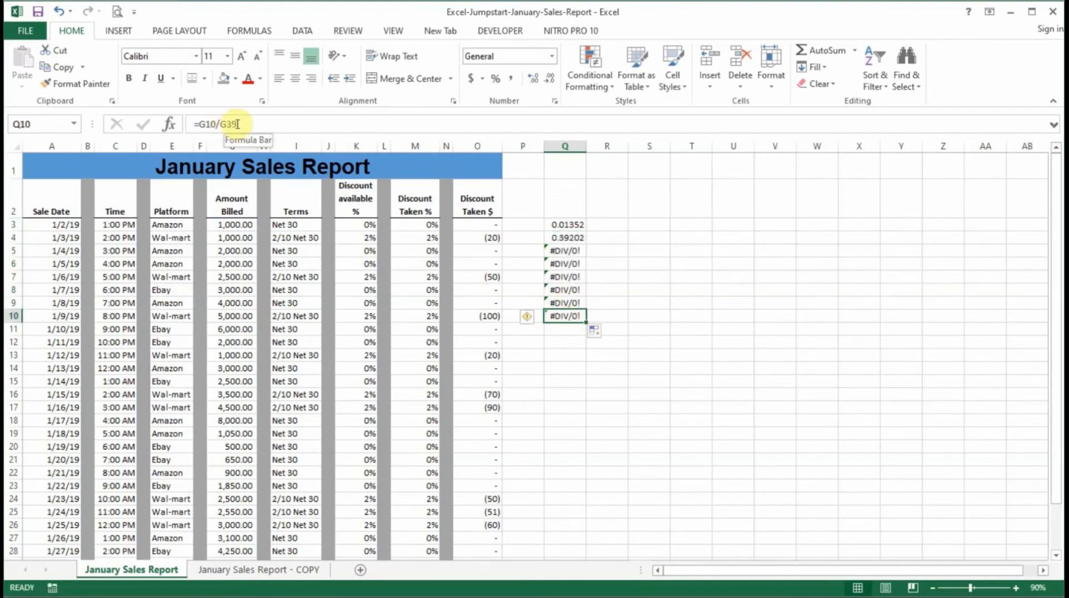
Make the January Total reference absolute in Q3 so the formula reads =G3/$G$32
click(568, 226)
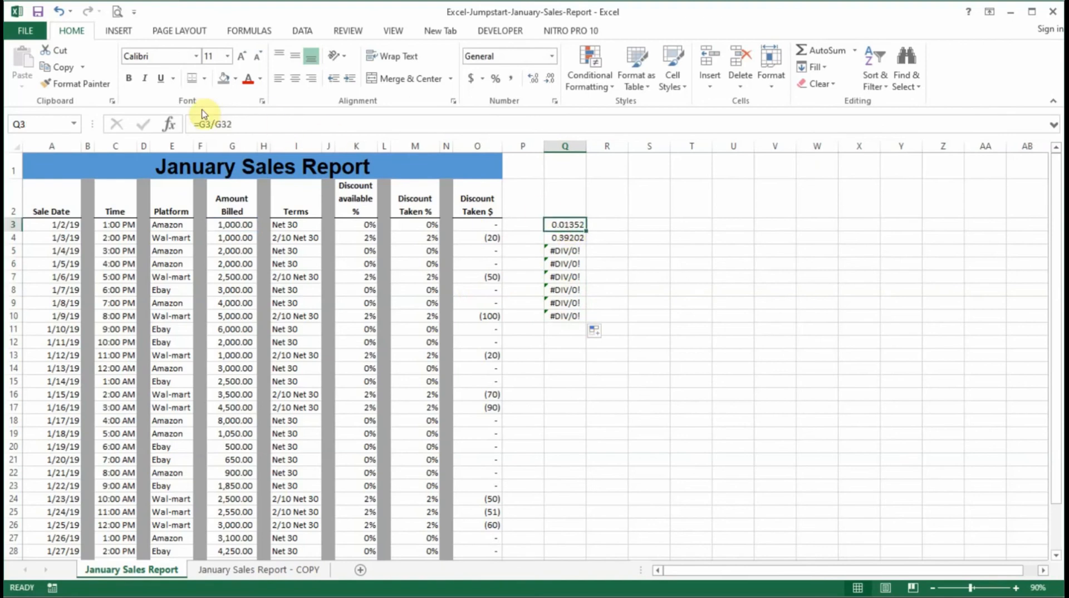
click(231, 124)
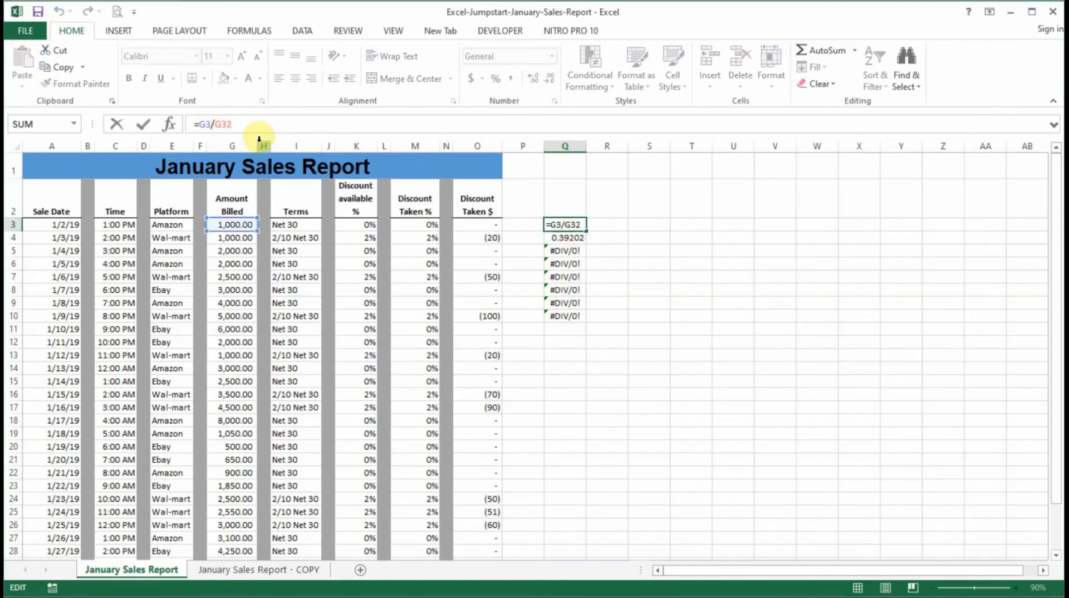
key(F4)
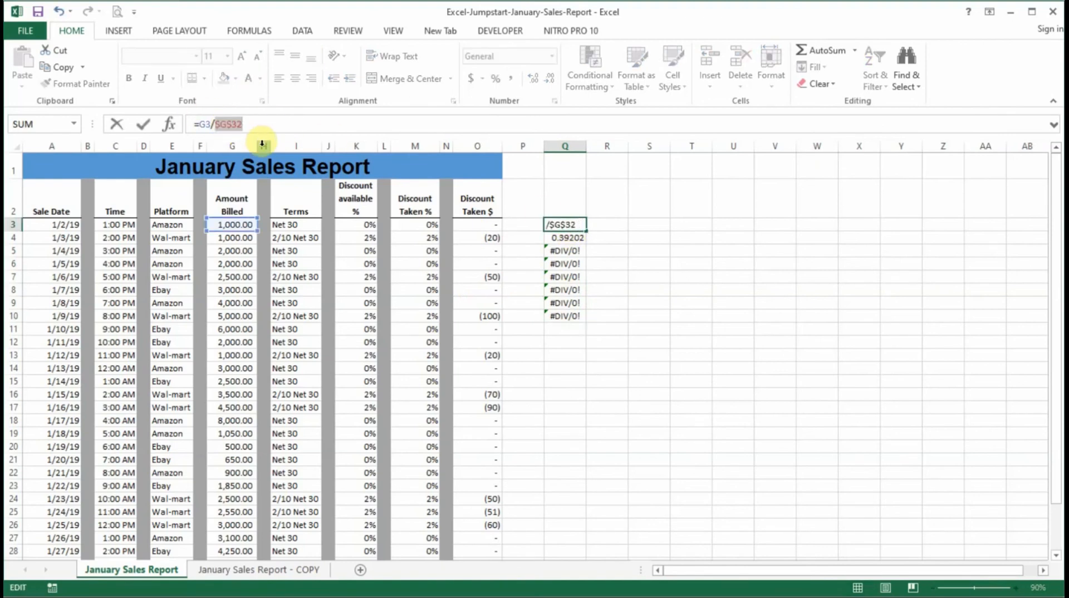
key(Return)
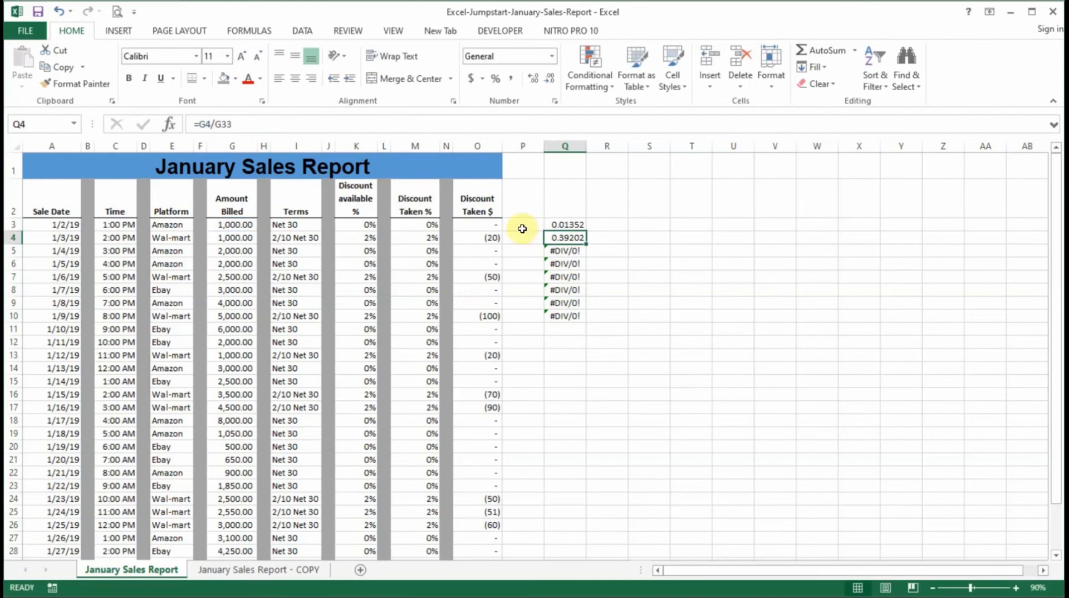
Fill the absolute-reference formula from Q3 down column Q to the last sale in row 31
click(579, 226)
drag(585, 231, 579, 514)
scroll(663, 485, up, 1)
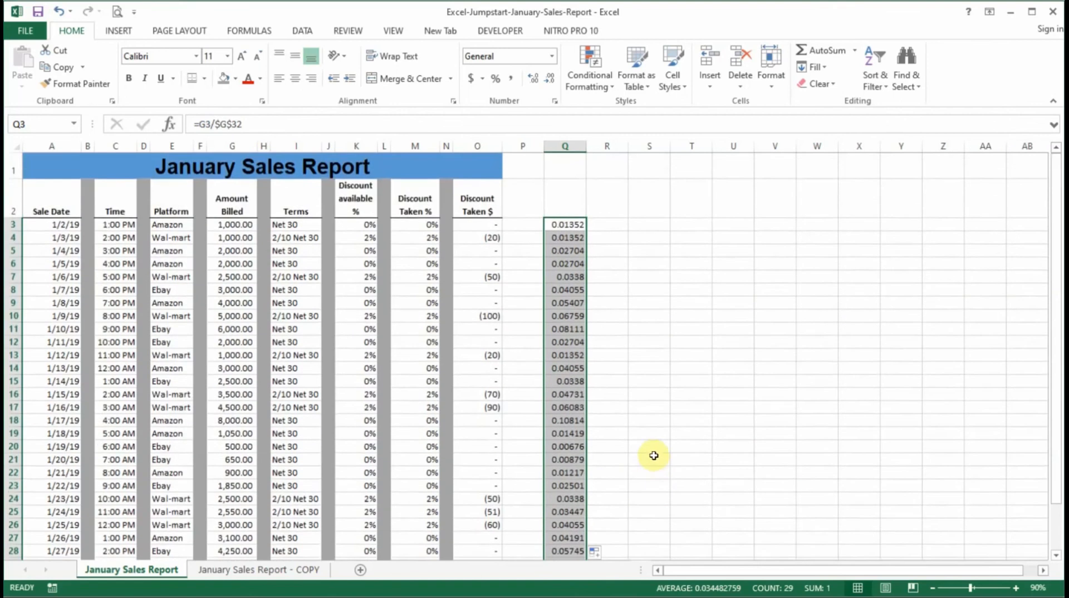
Inspect the filled formulas at several rows of column Q, checking the numerator and January Total references
click(568, 330)
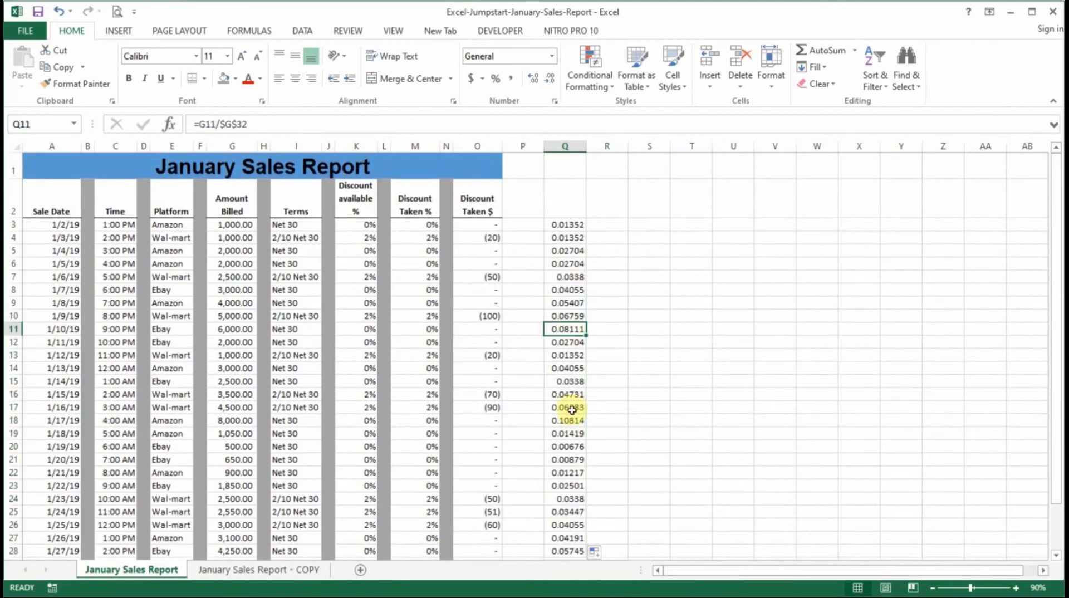
click(569, 408)
click(573, 460)
click(574, 499)
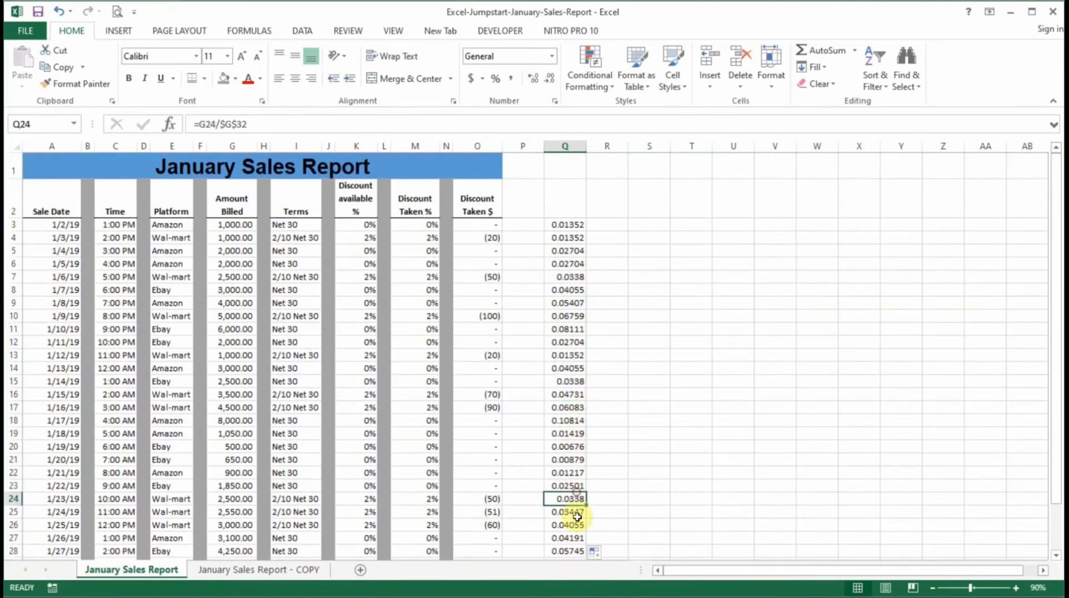
click(578, 524)
Format the division results in Q3:Q31 as whole-number percentages
drag(567, 224, 561, 528)
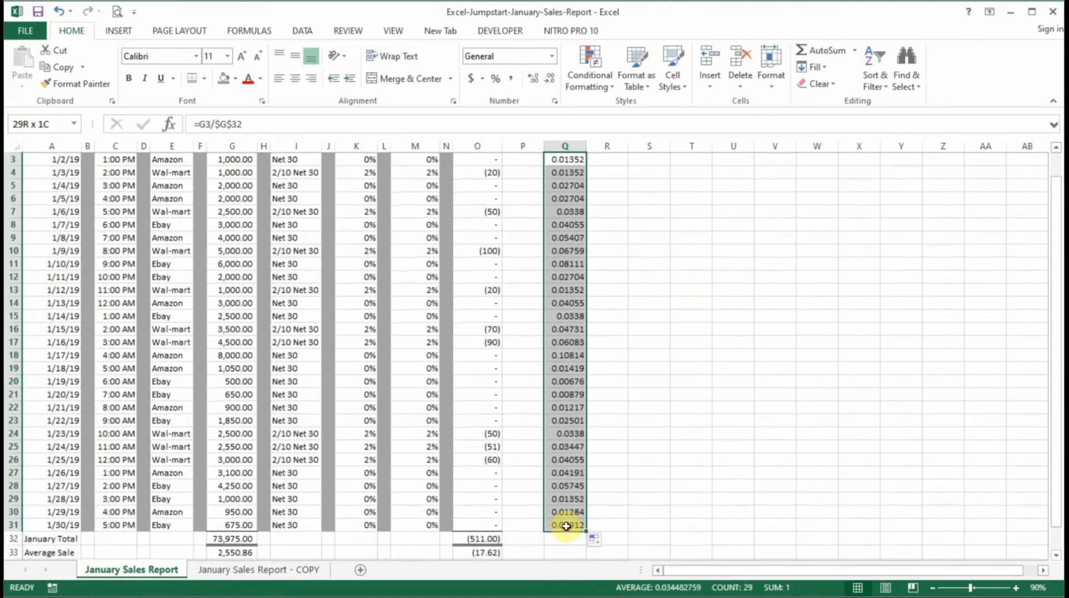
click(511, 79)
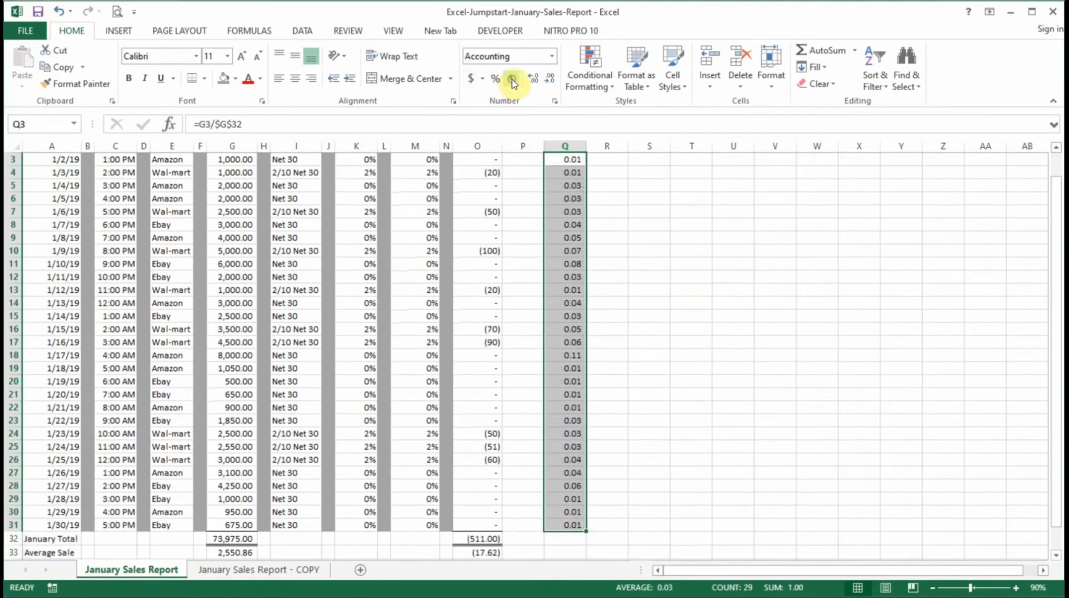
click(496, 80)
scroll(501, 206, up, 1)
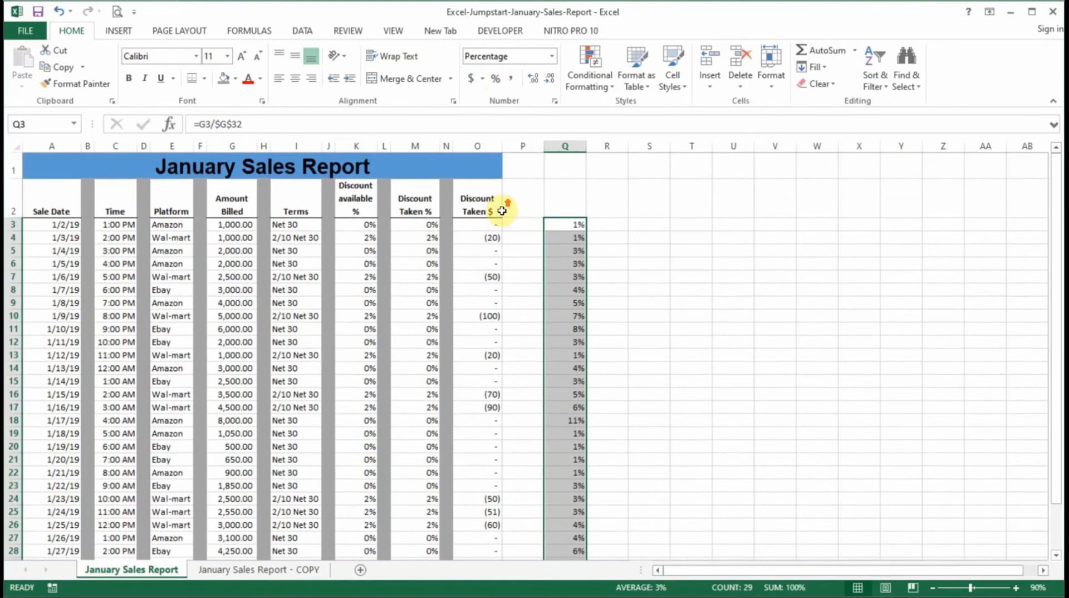
Re-merge and center the January Sales Report title so it extends across A1:Q1
drag(567, 162, 477, 161)
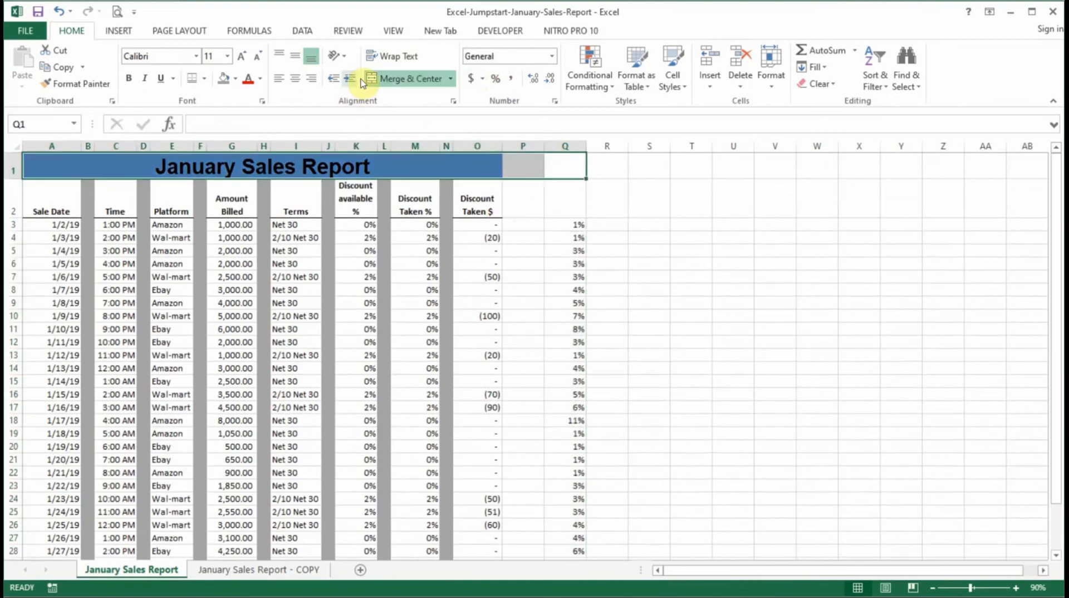
click(397, 78)
click(397, 78)
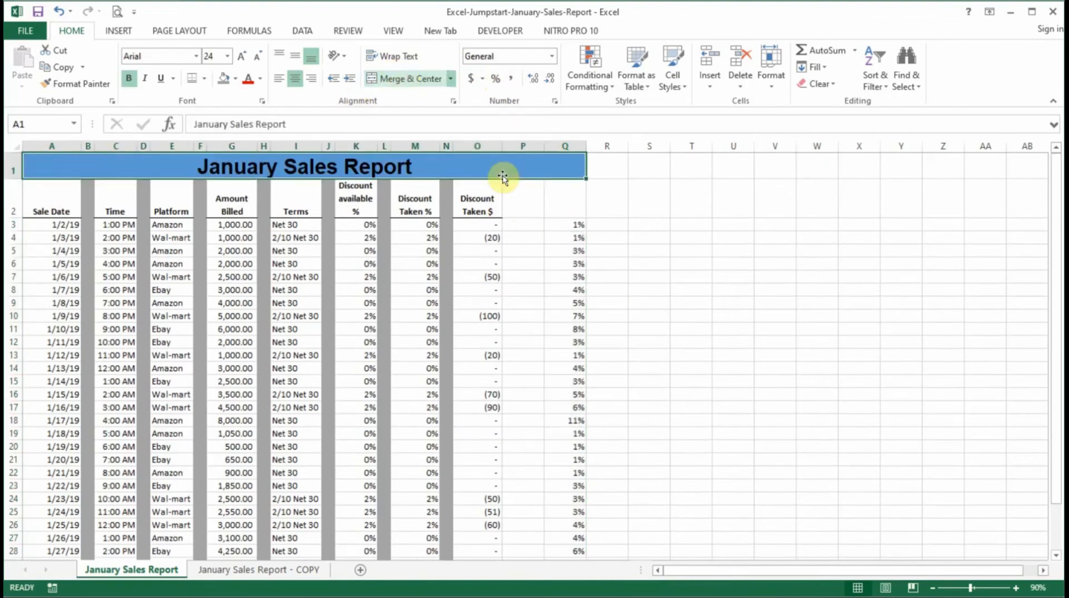
Copy the header formatting of the Discount Taken $ cell O2 onto Q2
click(488, 203)
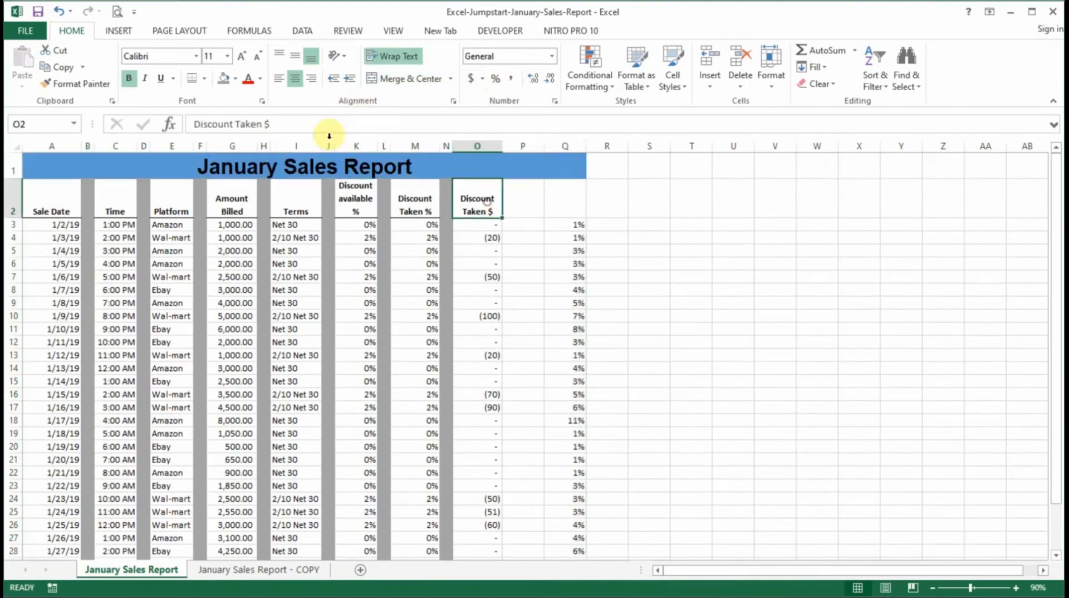
click(105, 88)
click(568, 202)
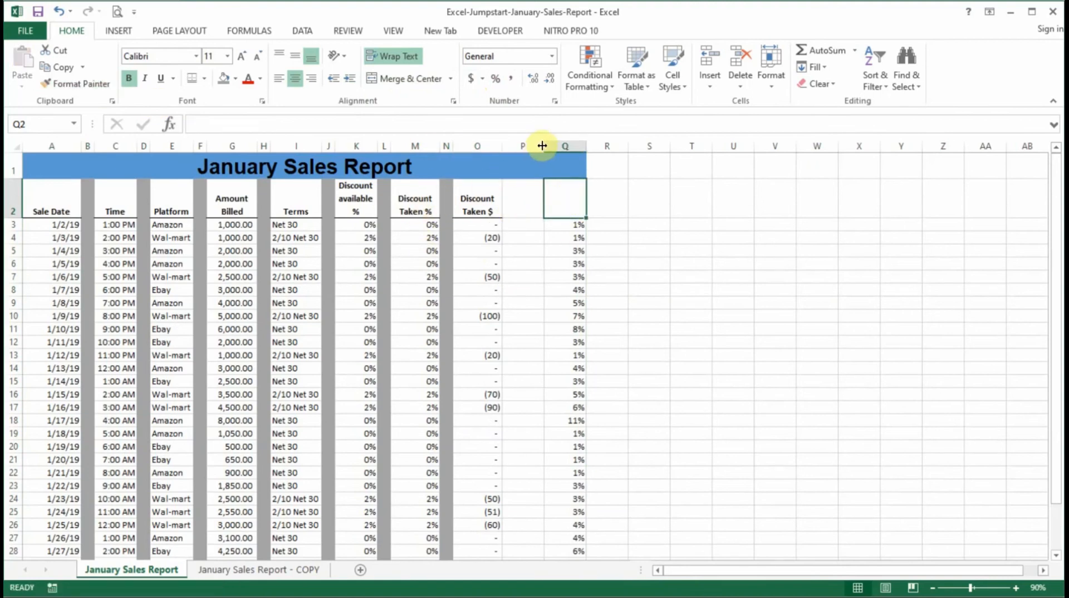
Narrow column P to a separator width and copy the grey fill of separator column N onto it
drag(544, 147, 513, 148)
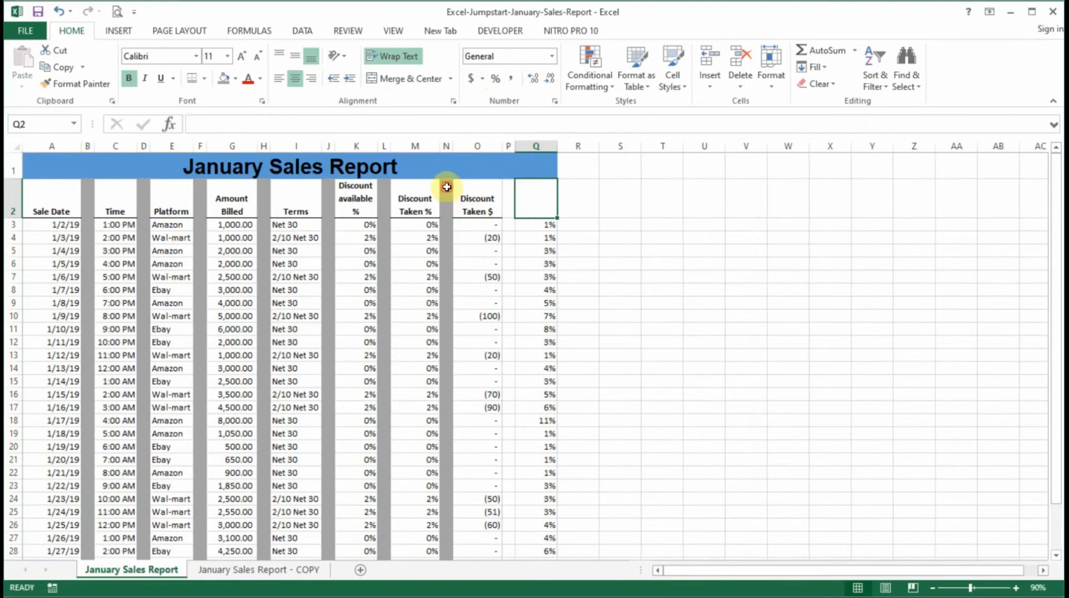
drag(444, 190, 444, 529)
click(72, 83)
scroll(370, 225, up, 1)
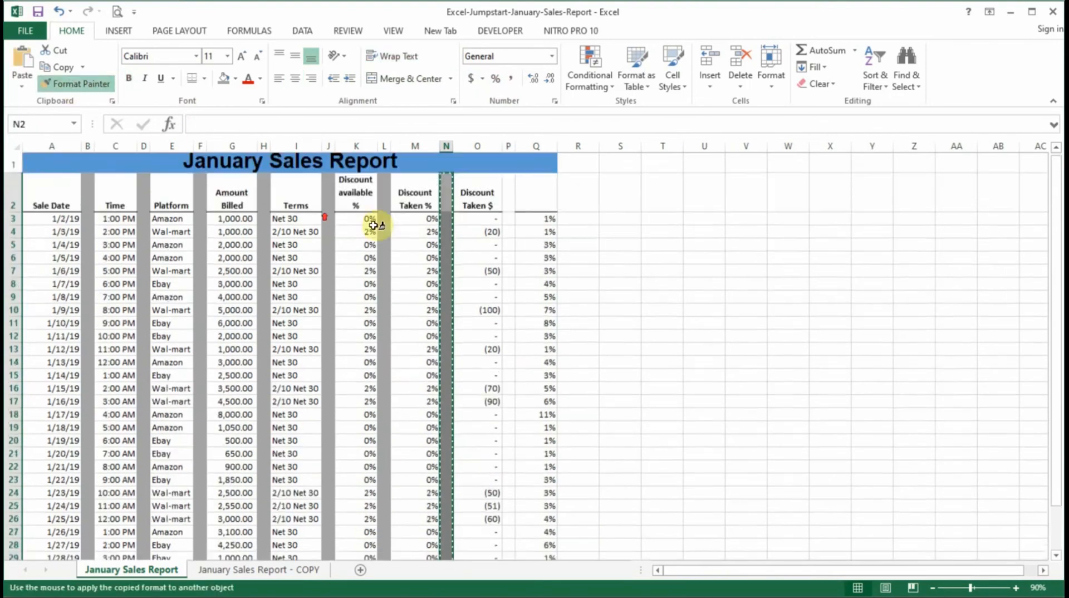
click(510, 196)
scroll(544, 244, down, 1)
scroll(544, 231, up, 1)
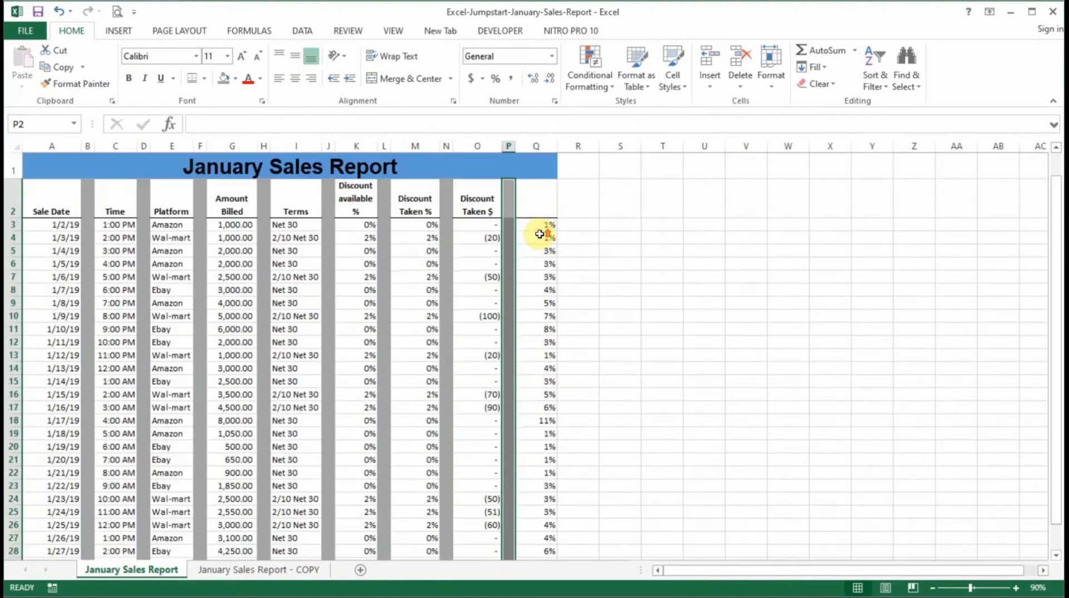
Enter the header "% of Total Billed" in Q2 and widen column K so "Discount available %" wraps onto two lines
click(545, 201)
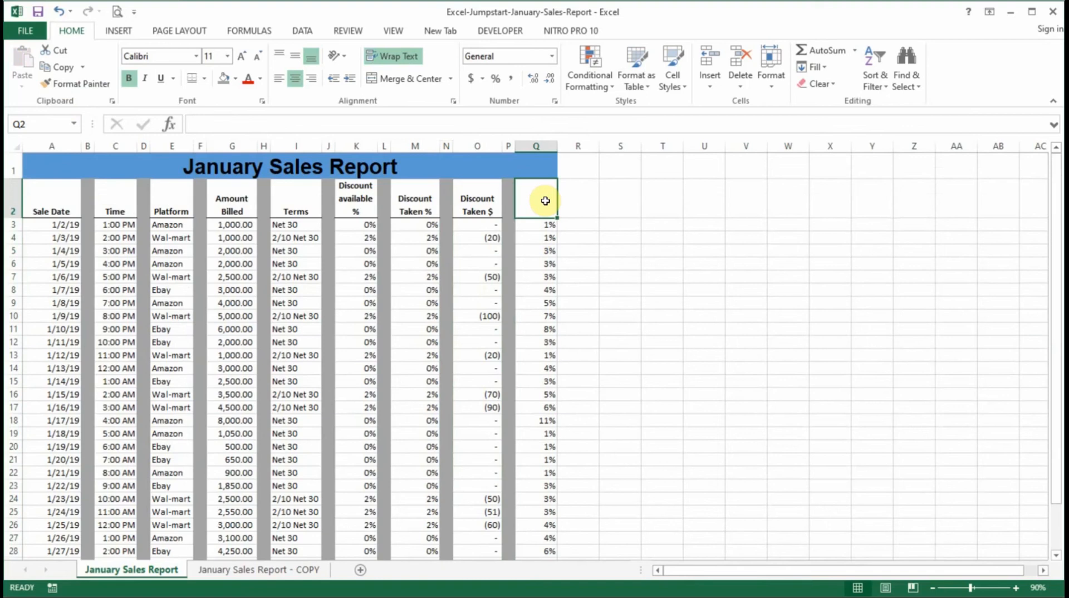
text(%)
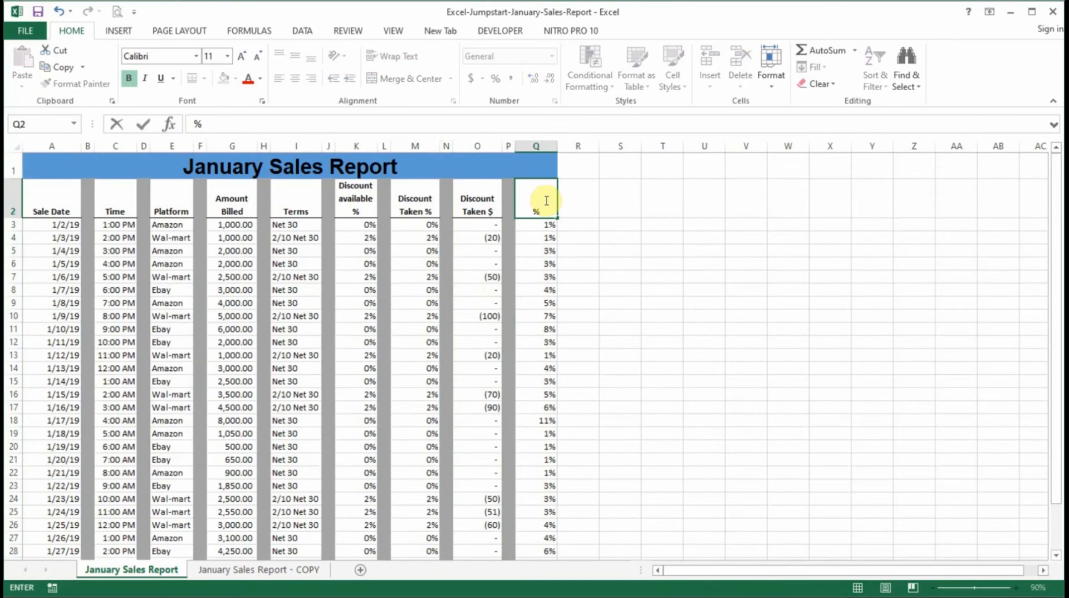
text( of Total Billed)
key(ctrl+Return)
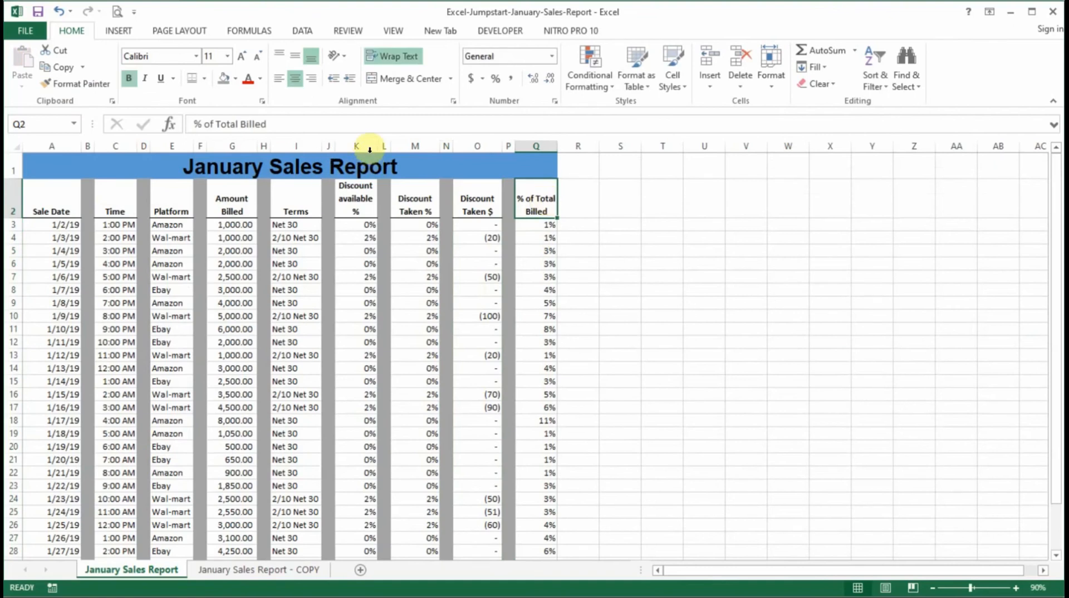
drag(375, 144, 384, 145)
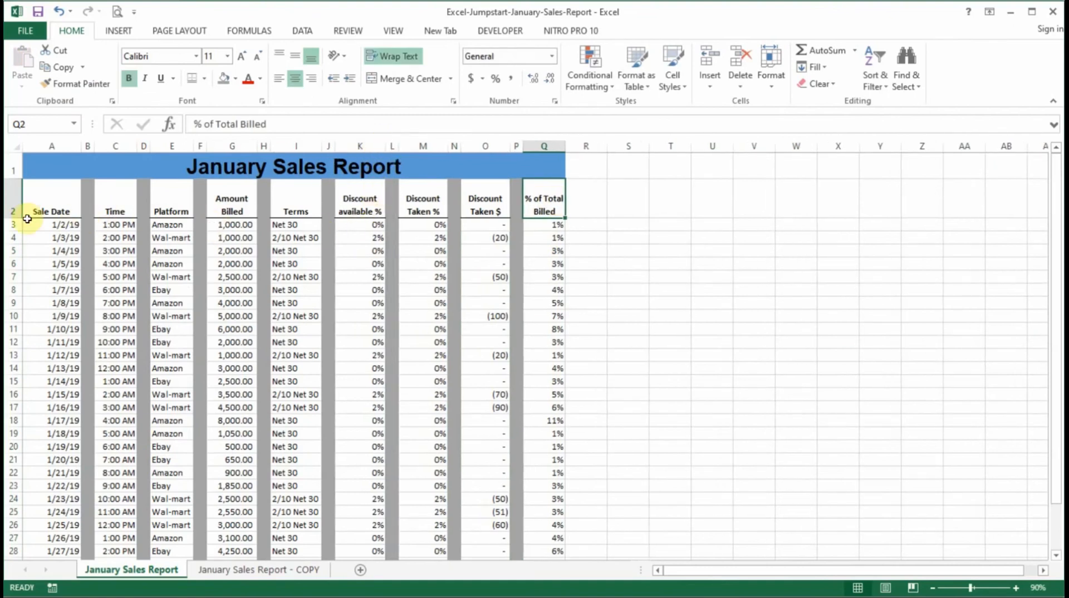
click(377, 277)
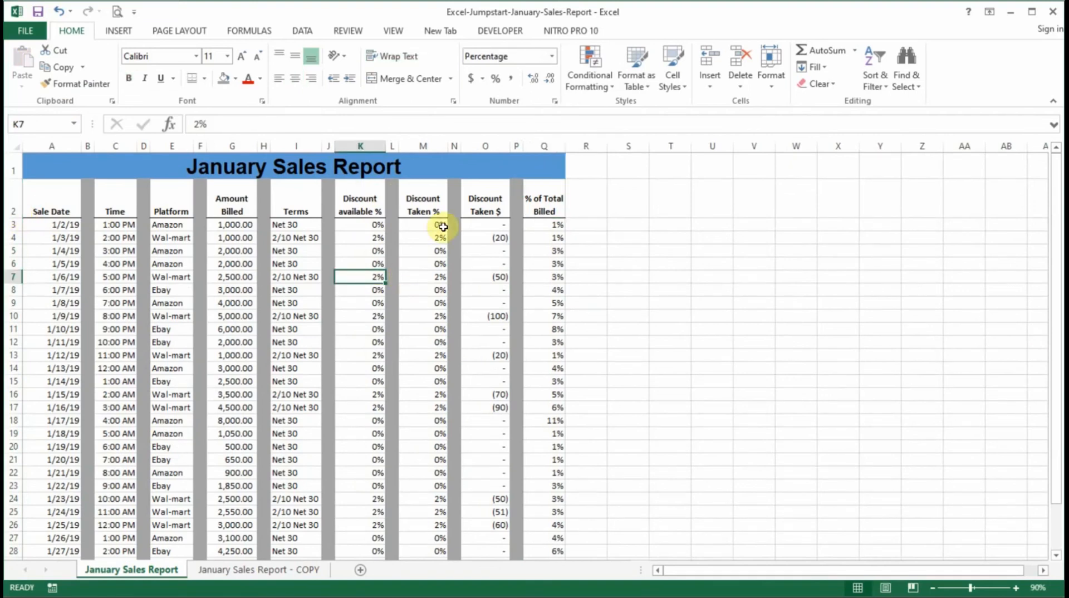
Browse the Financial, Text and Math & Trig function lists, reading the description of SUM
click(454, 287)
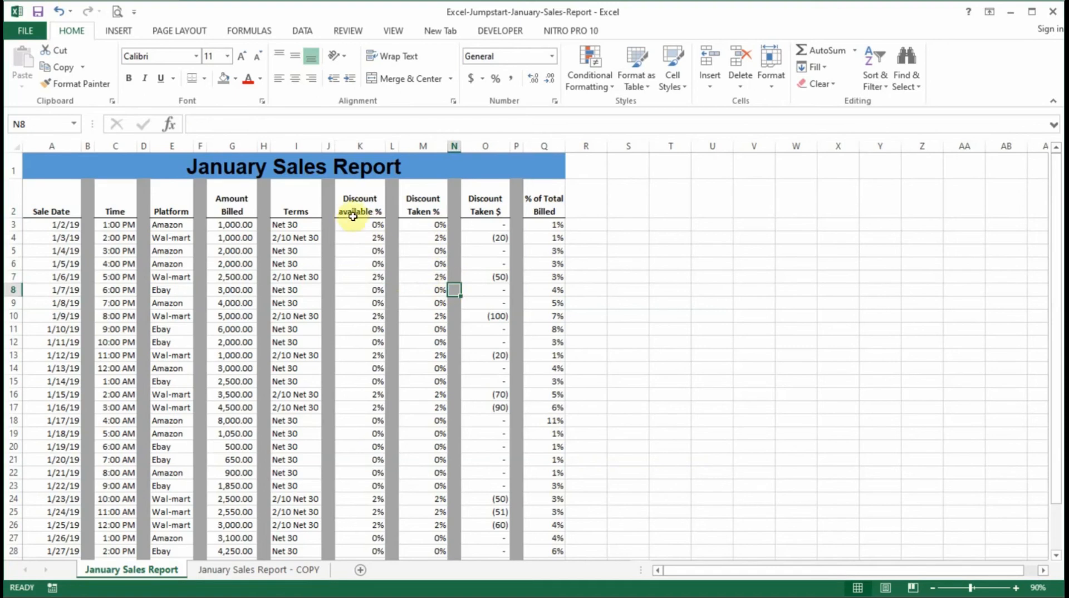
click(246, 34)
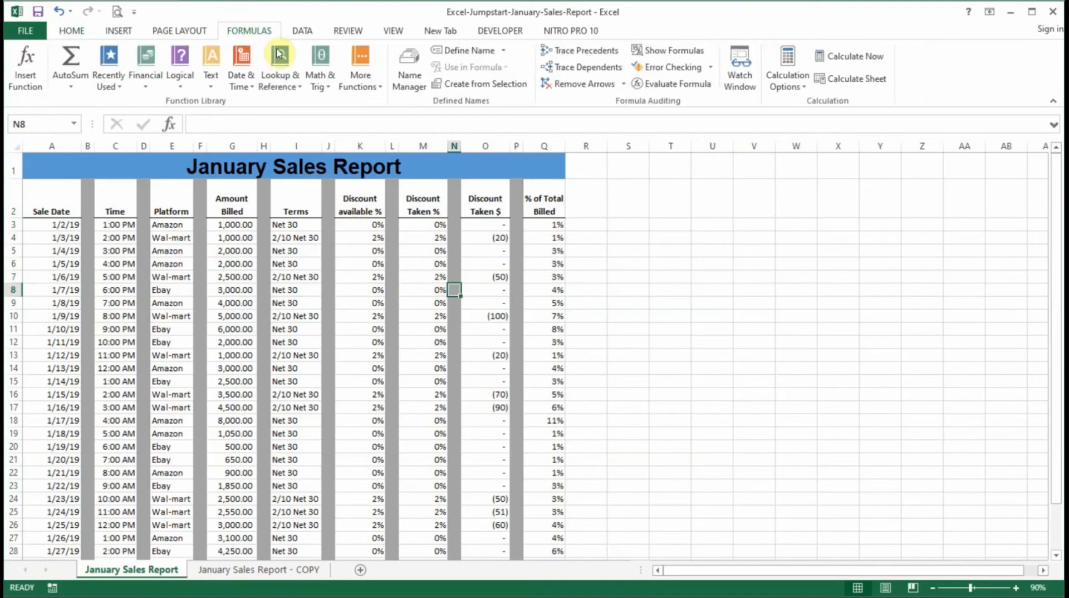
click(148, 89)
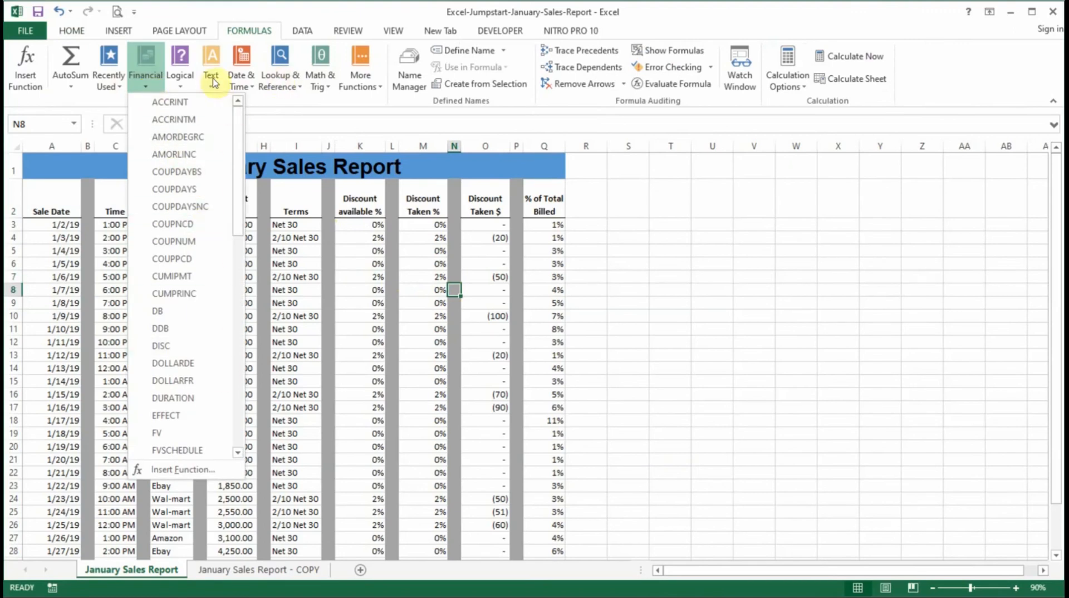
click(192, 88)
click(210, 85)
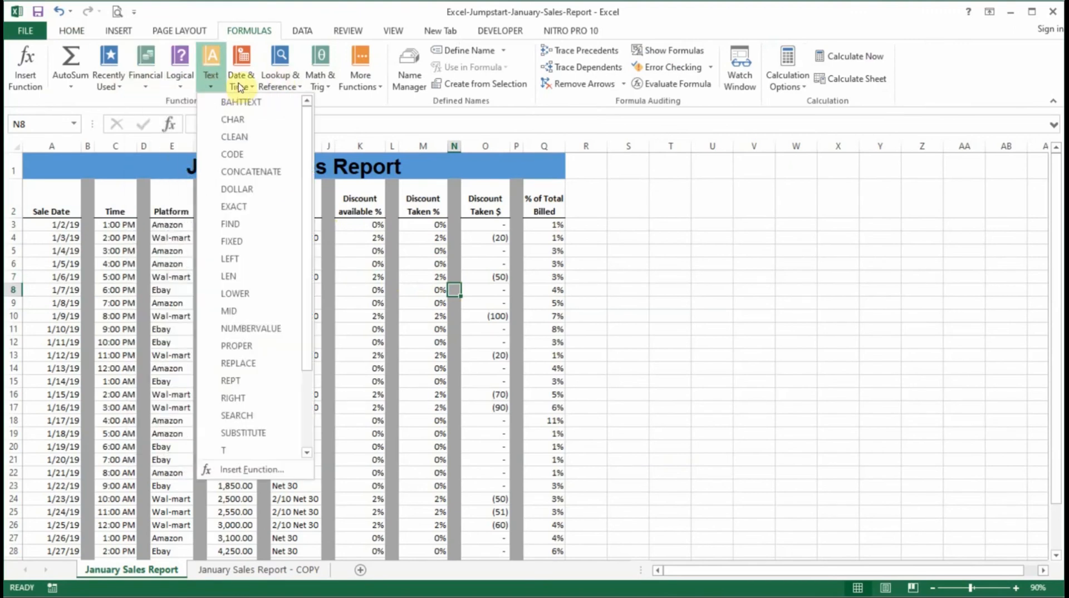
click(319, 80)
scroll(356, 262, down, 7)
scroll(351, 267, down, 10)
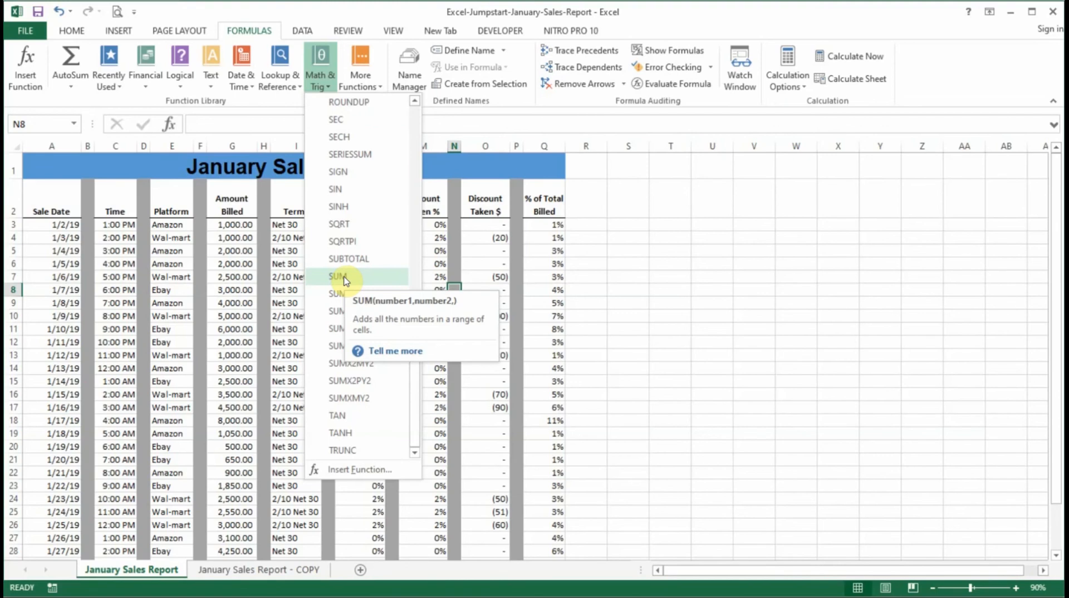
click(666, 298)
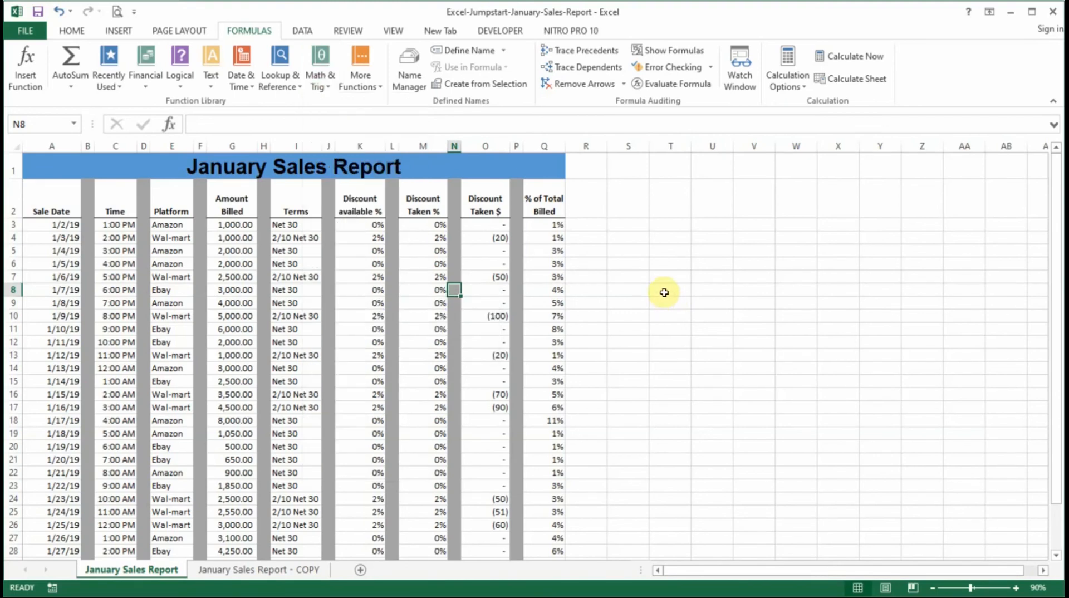
click(663, 330)
Replace the hard-coded January Total of Amount Billed in G32 with the SUM function over G3:G31
scroll(401, 360, down, 5)
click(233, 369)
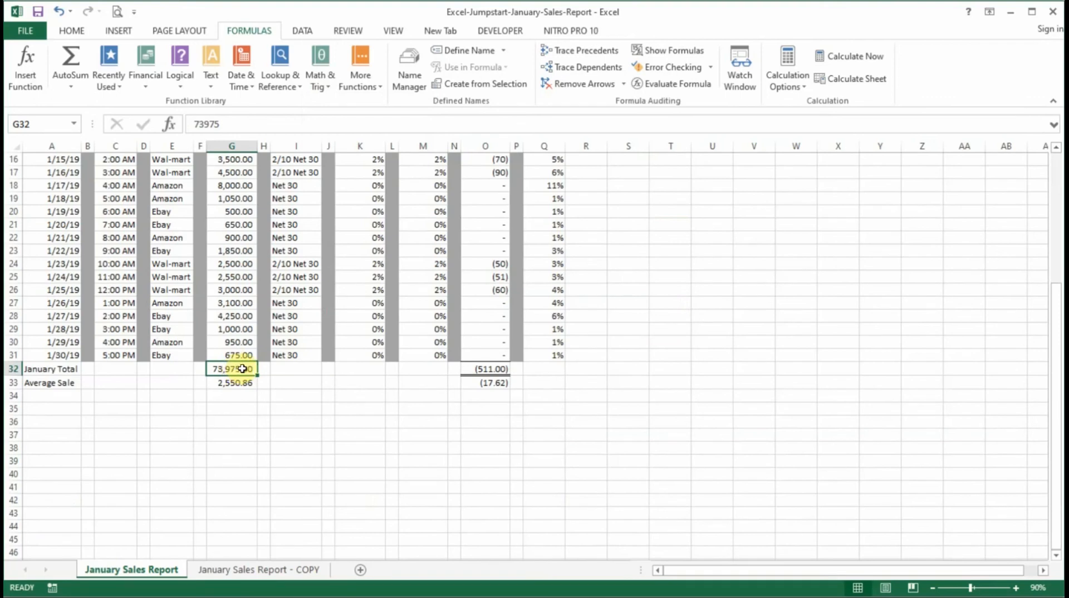
scroll(241, 369, up, 5)
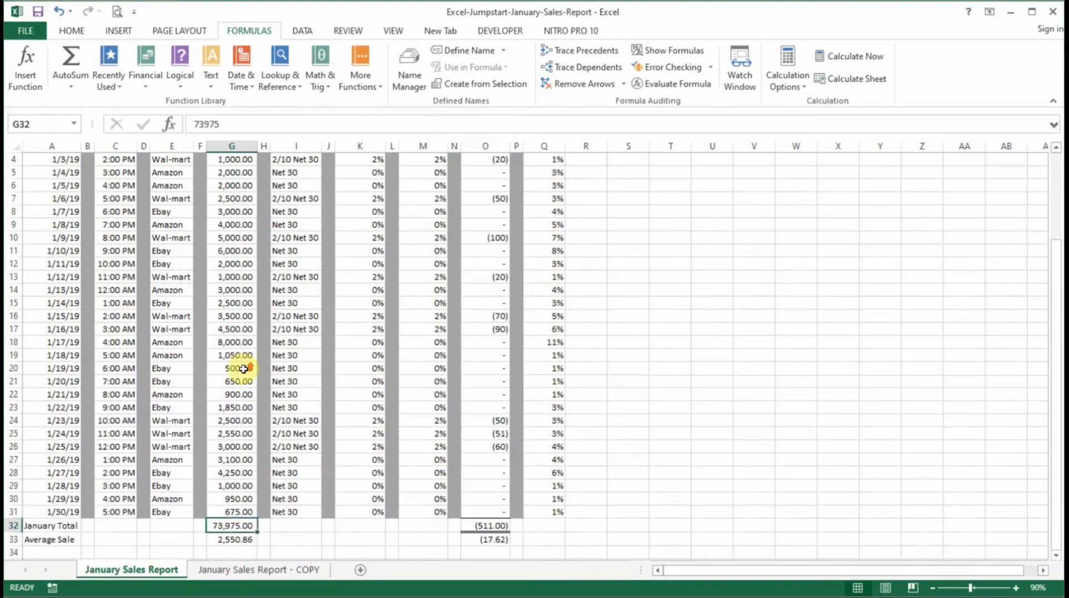
click(227, 224)
drag(221, 313, 222, 405)
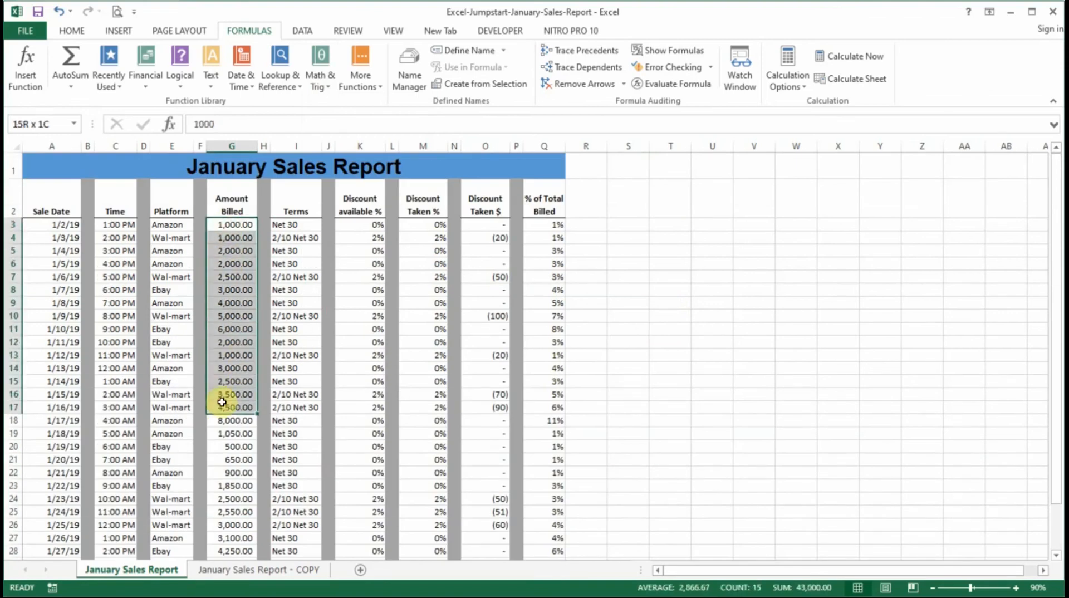
scroll(234, 334, down, 4)
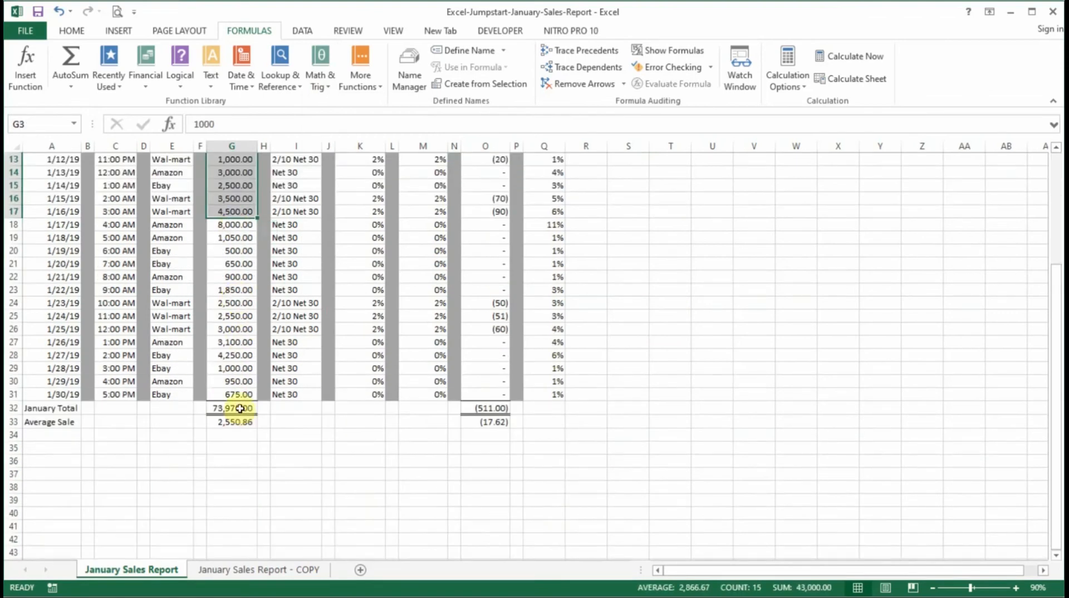
click(240, 408)
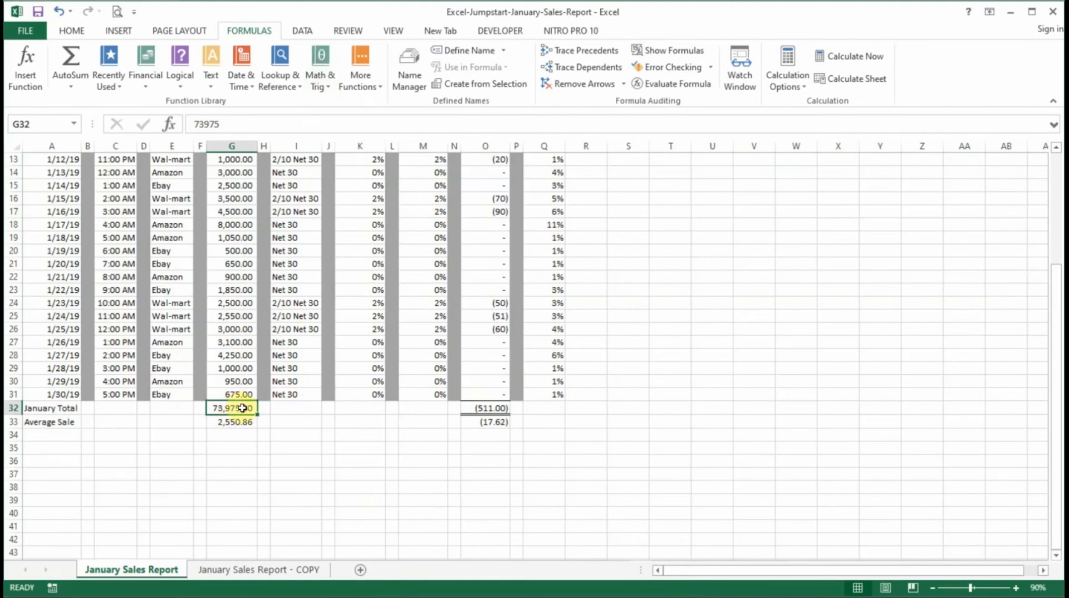
click(322, 83)
scroll(354, 239, down, 14)
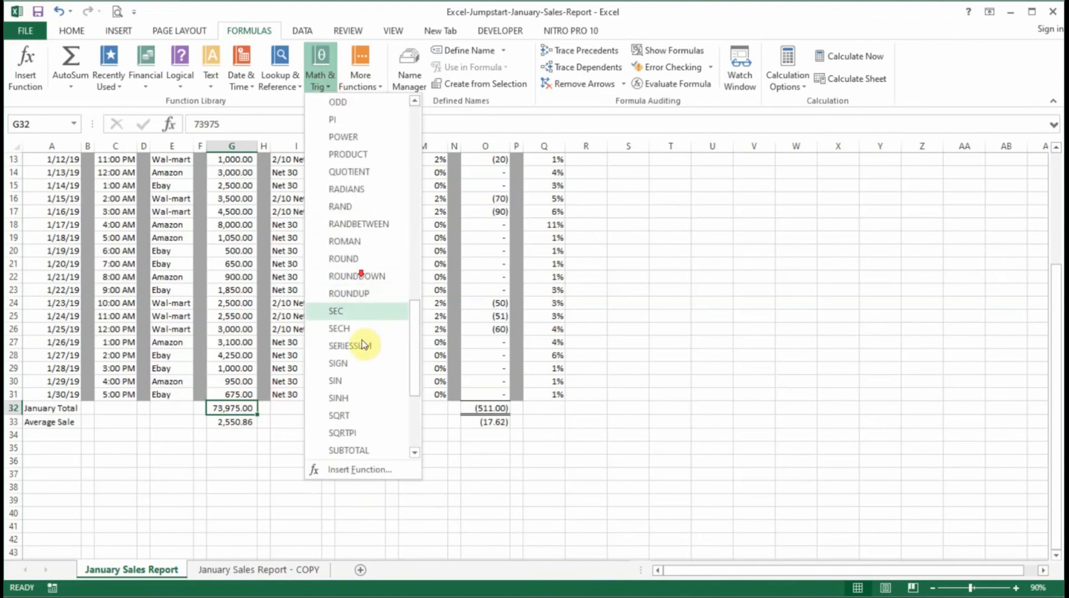
scroll(357, 390, down, 2)
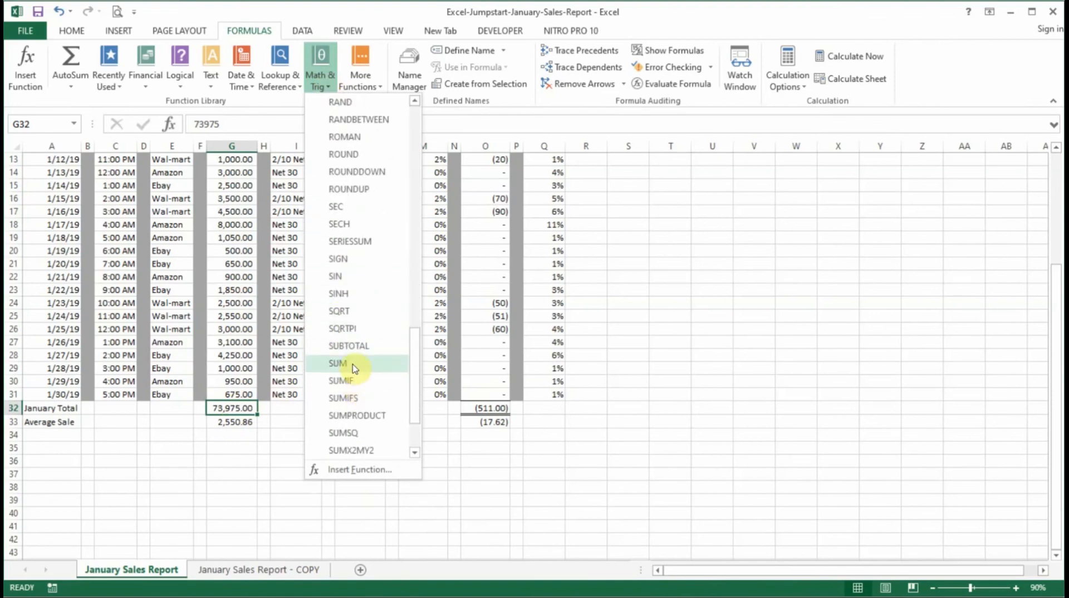
click(353, 364)
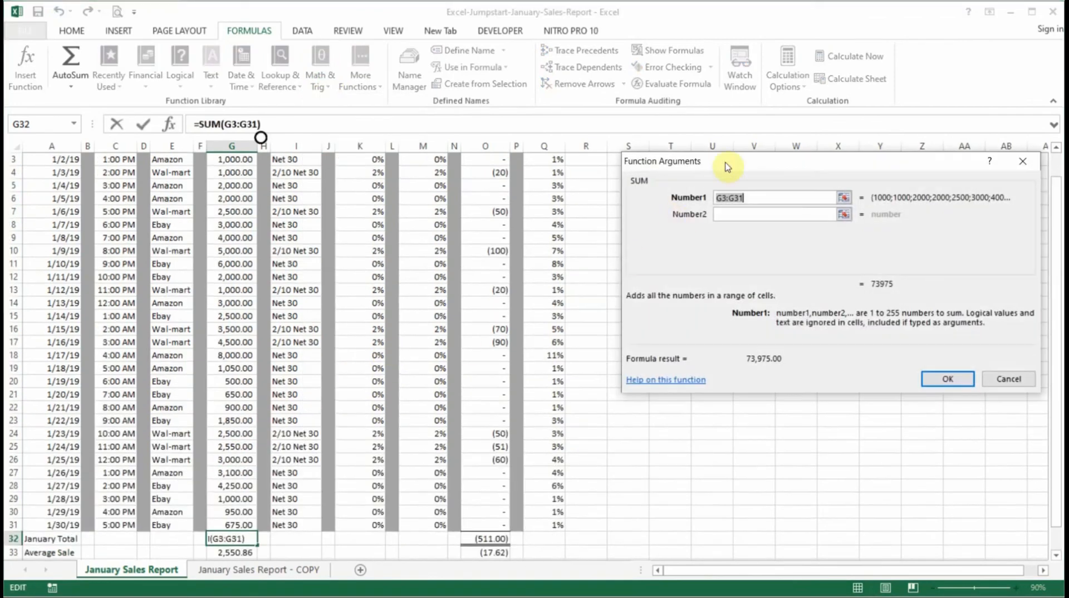
drag(740, 162, 542, 78)
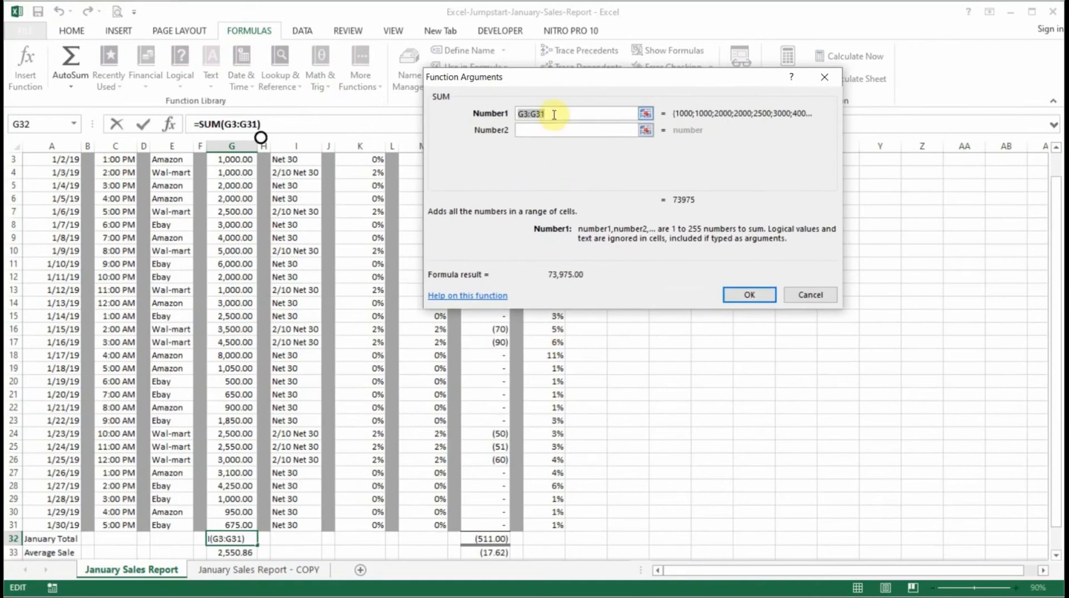
click(524, 115)
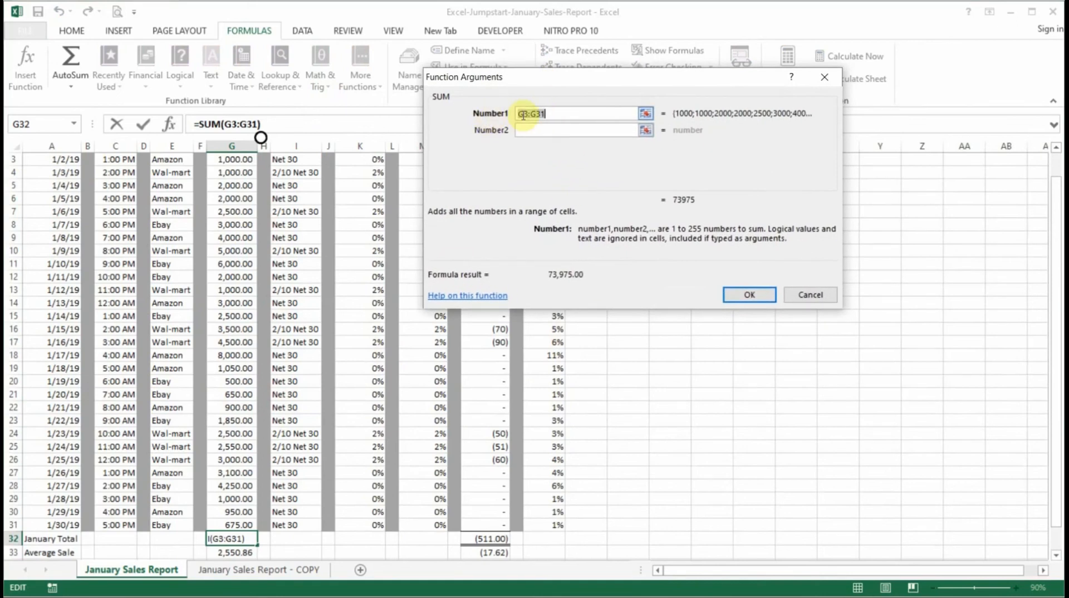
drag(523, 112, 543, 113)
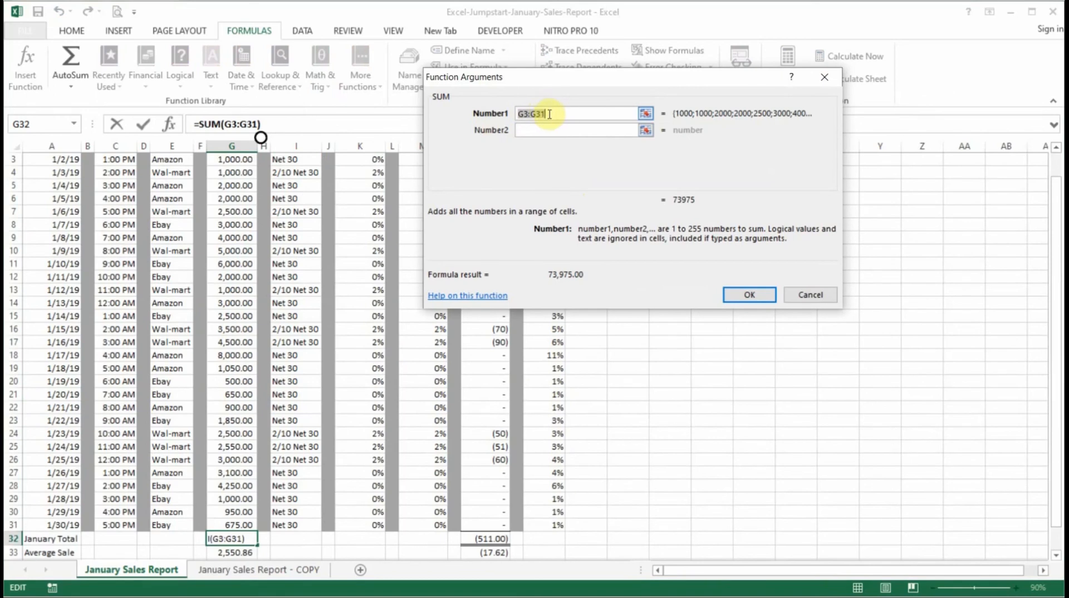
click(750, 296)
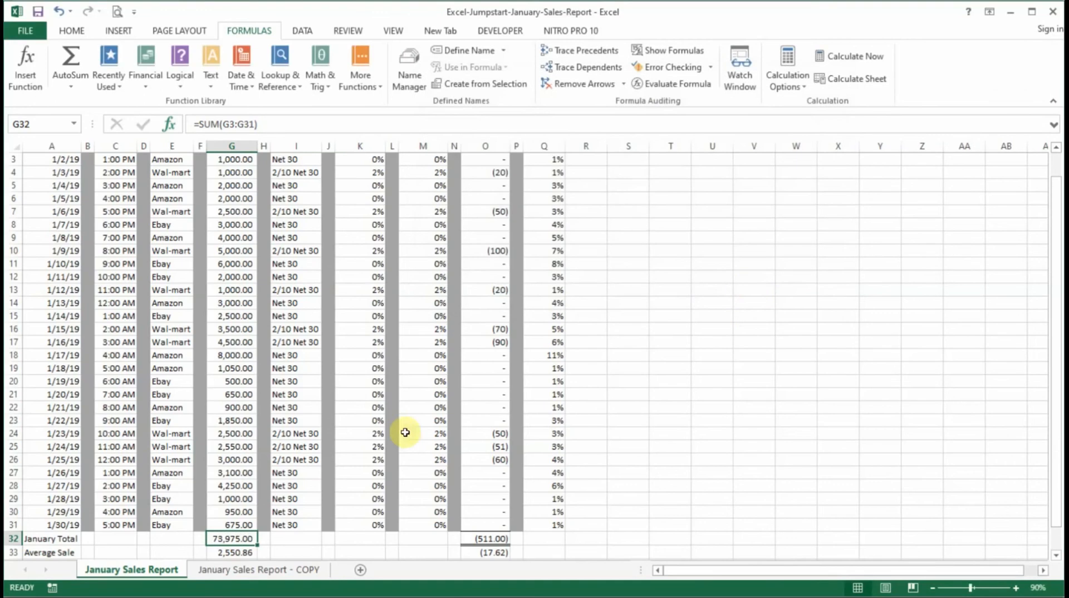
Inspect the range referenced by the January Total formula in G32, leaving the formula as it is
scroll(334, 429, down, 2)
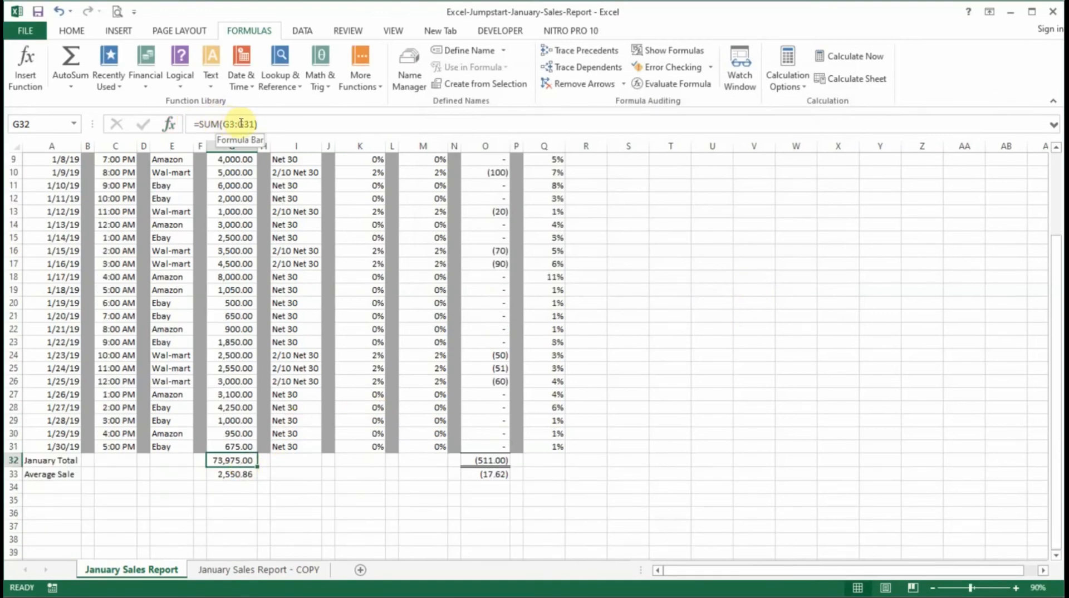
double_click(231, 460)
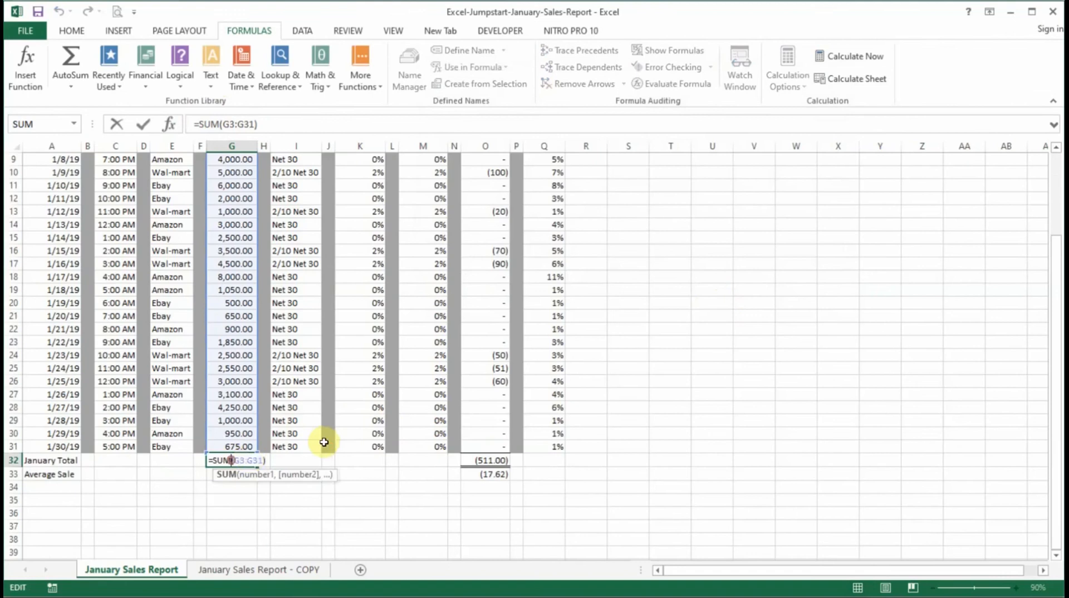
scroll(296, 357, up, 3)
scroll(264, 364, down, 5)
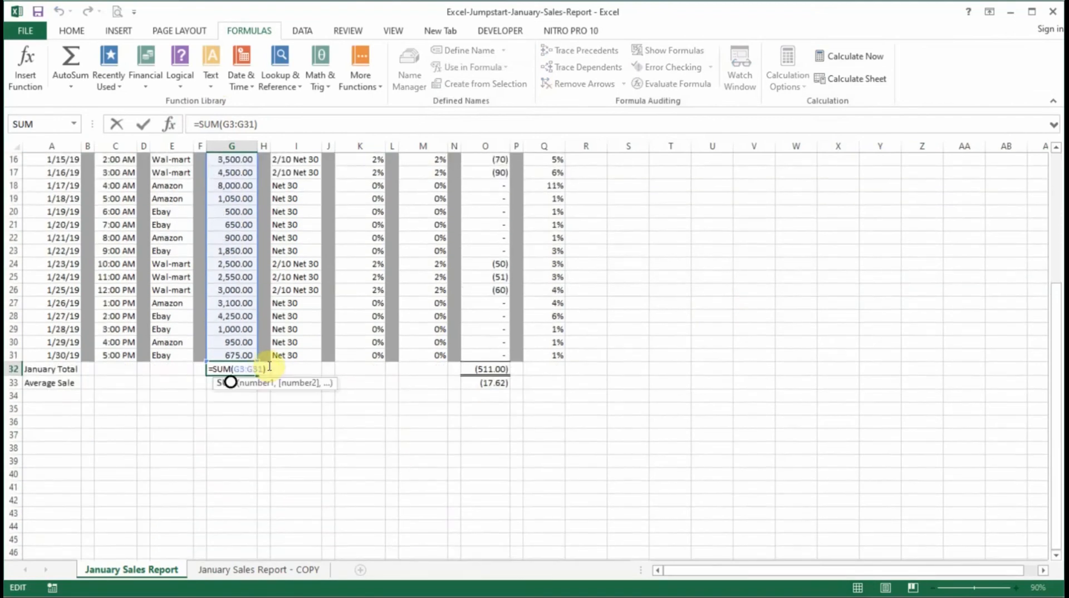
key(Return)
Replace the hard-coded January Total of Discount Taken $ in O32 with the formula =SUM(O3:O31)
key(Up)
key(Right)
key(Right)
key(Right)
key(Right)
key(Right)
key(Right)
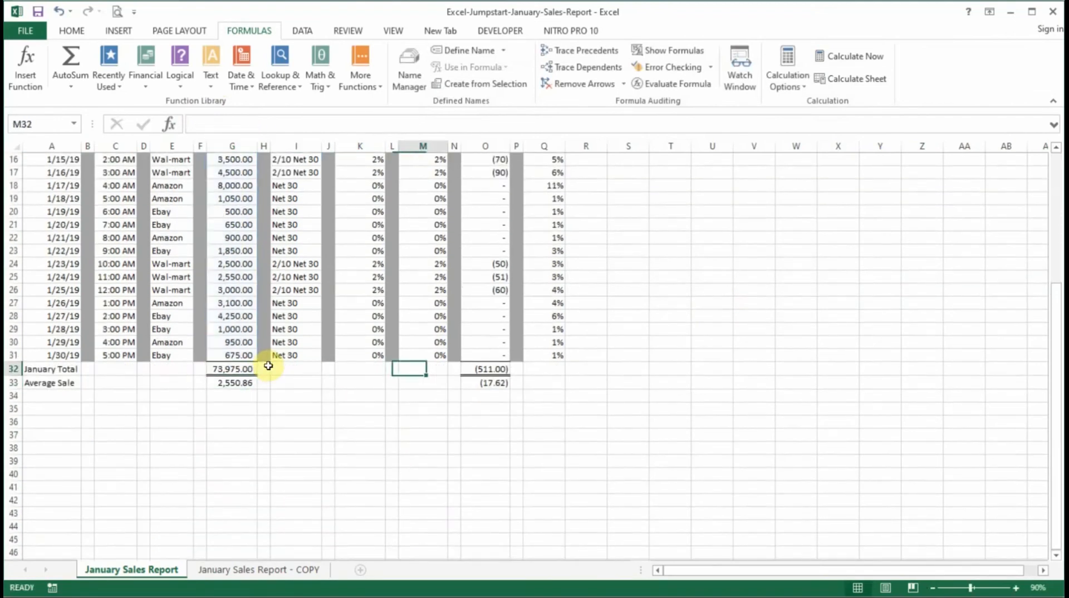
click(483, 367)
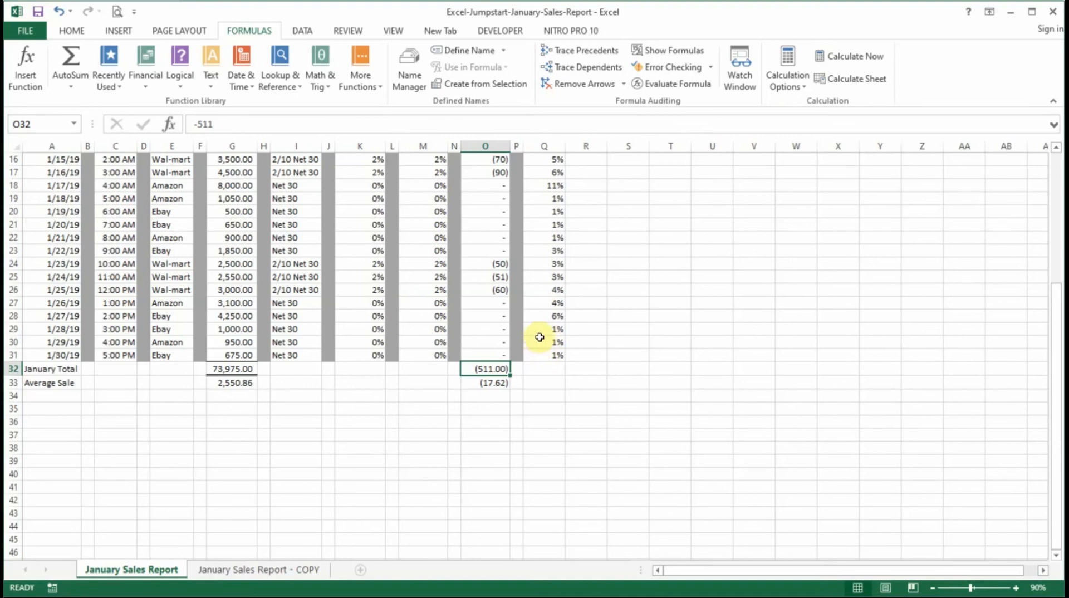
text(=)
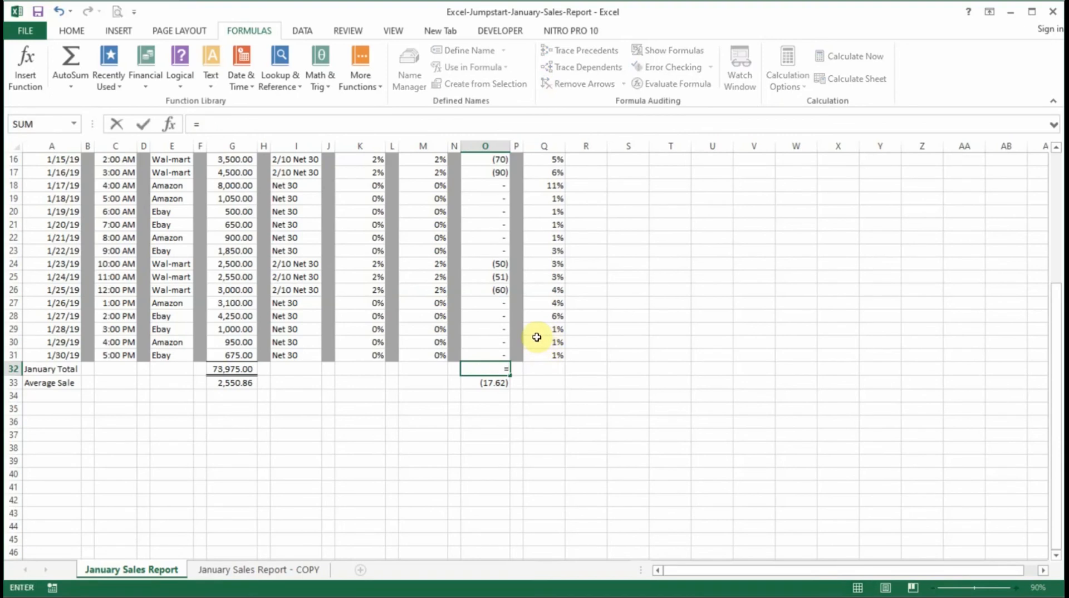
text(sum)
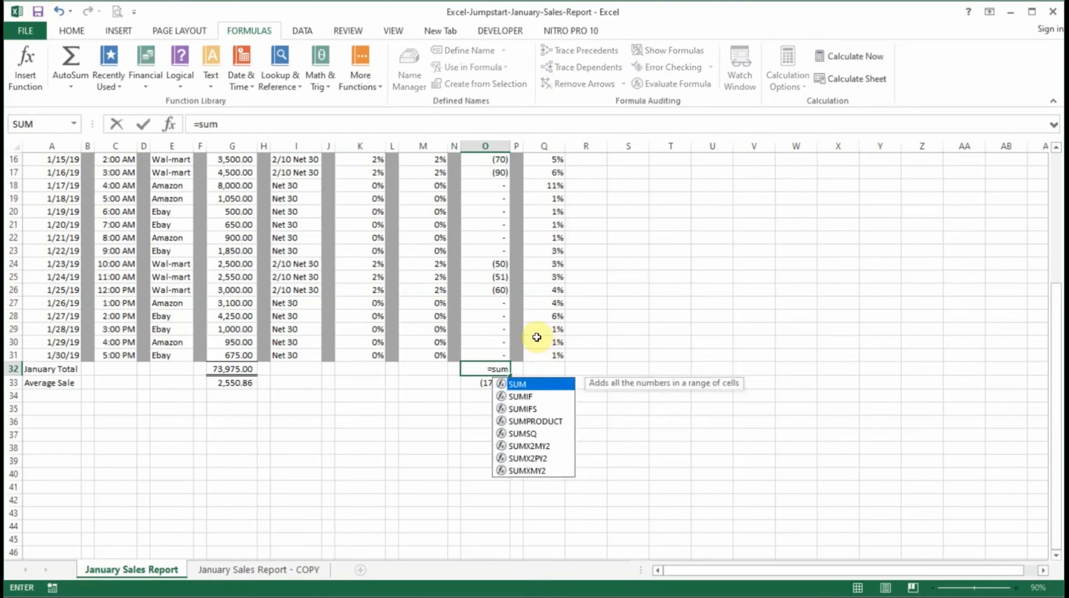
text(()
click(499, 354)
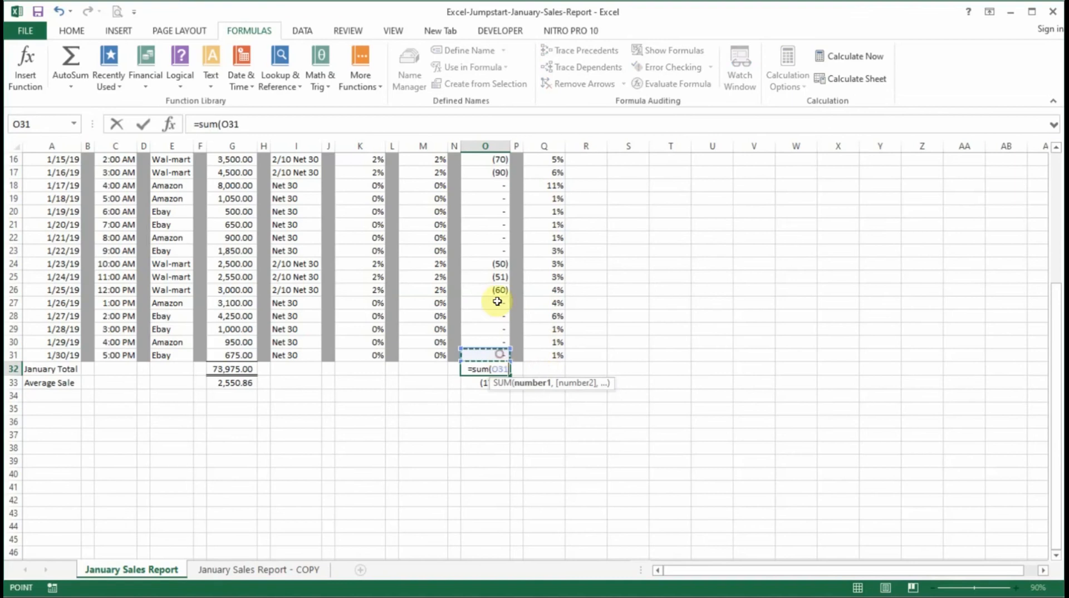
drag(499, 354, 485, 222)
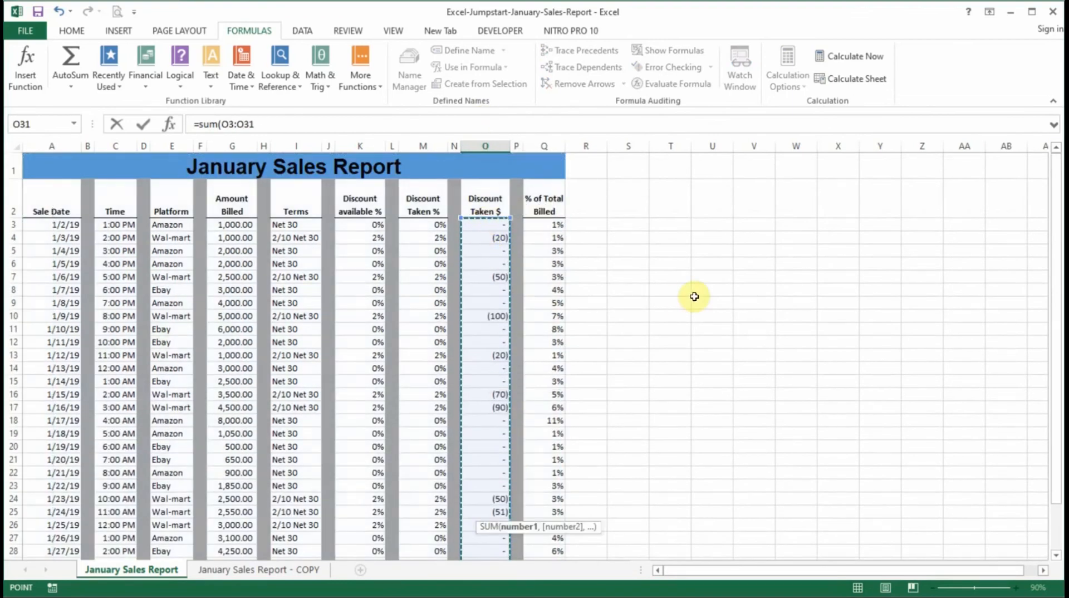
text())
key(Return)
key(Return)
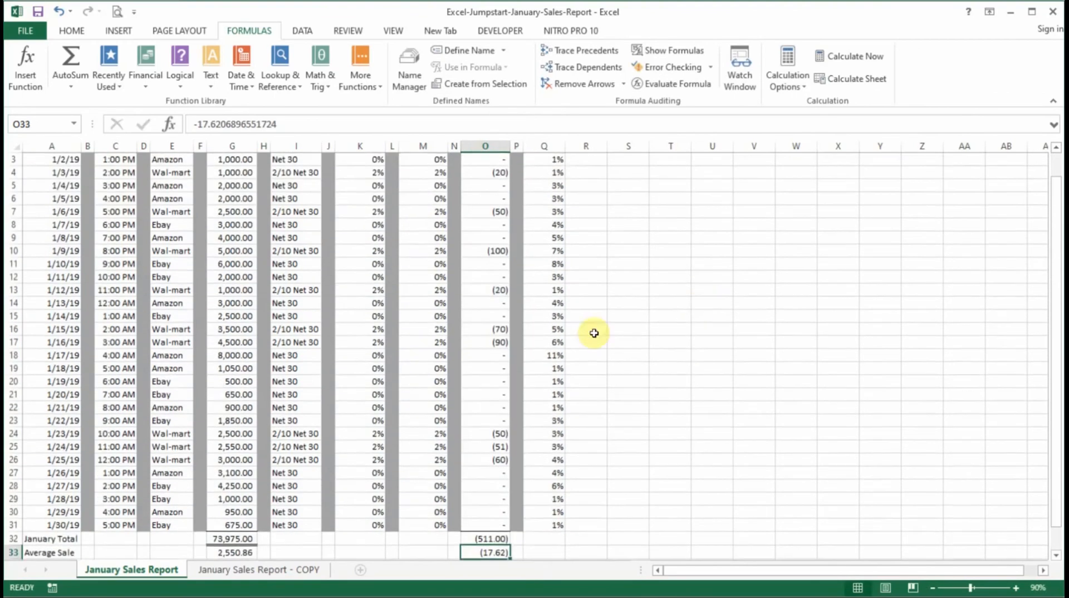
Compare the January Total formulas in O32 and G32
click(504, 539)
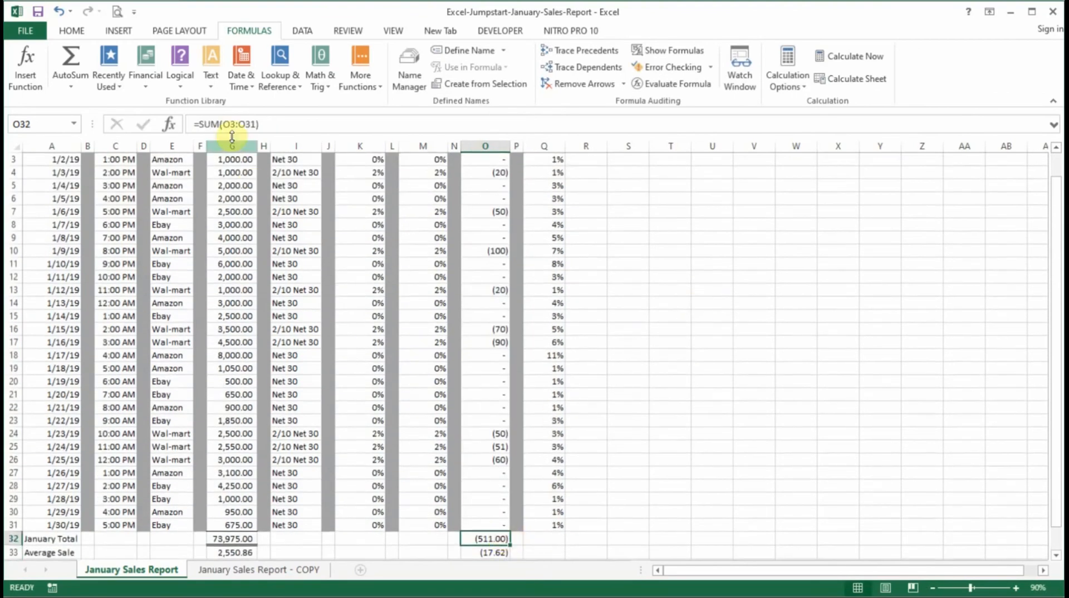
click(234, 539)
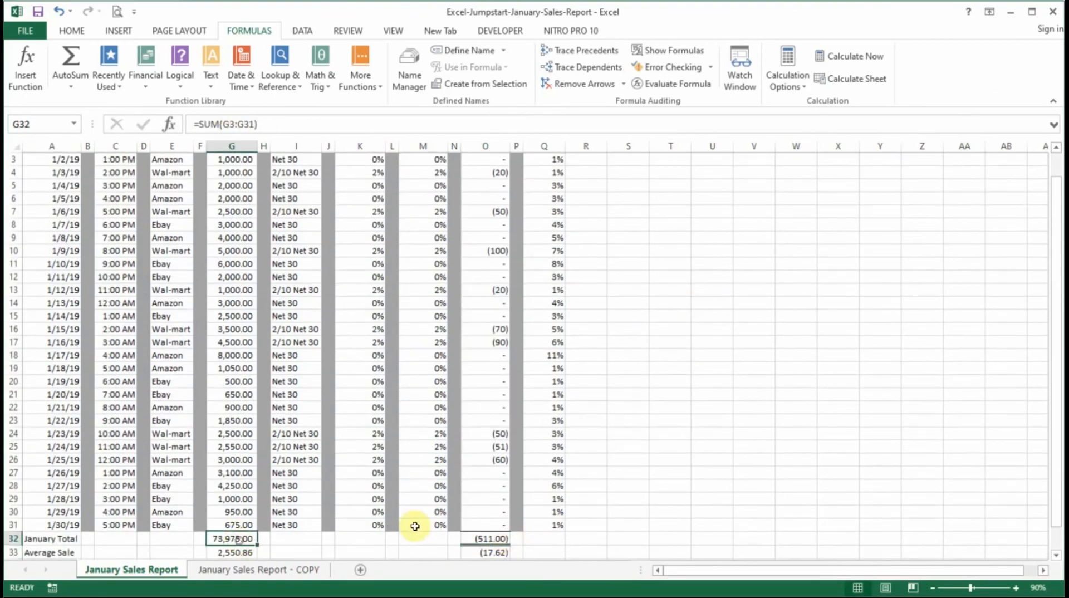
click(478, 537)
Replace the hard-coded Average Sale of Amount Billed in G33 with the formula =AVERAGE(G3:G31)
scroll(515, 488, down, 1)
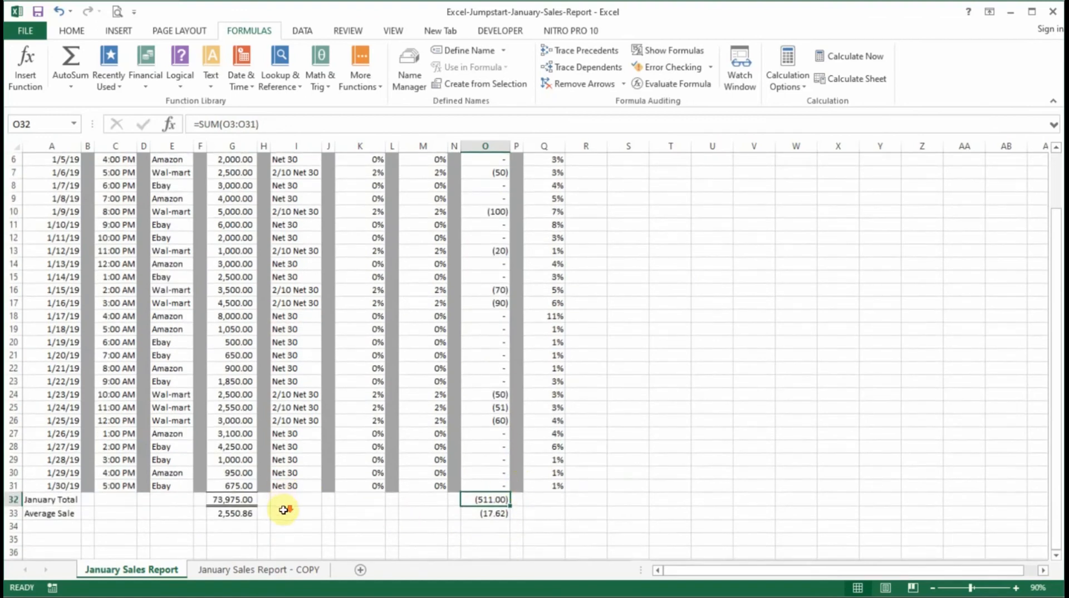
scroll(284, 509, down, 1)
click(238, 475)
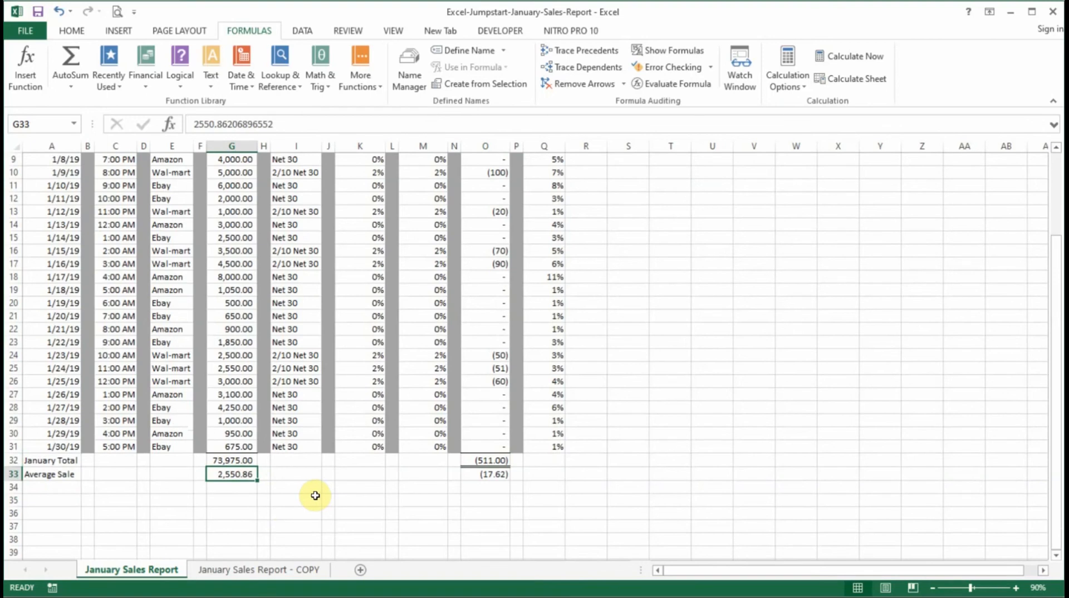
text(=)
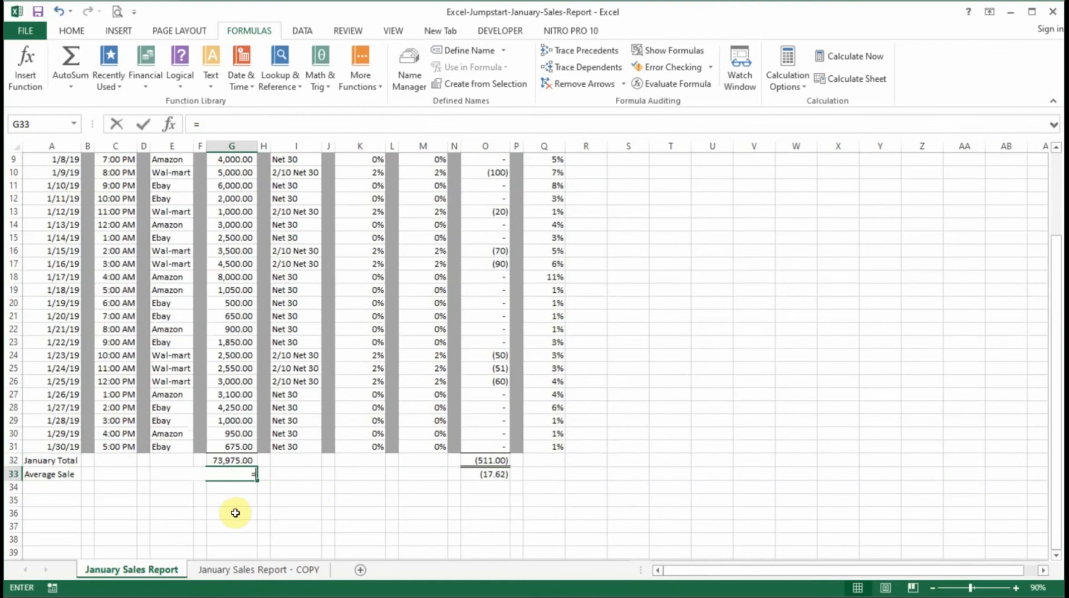
text(average)
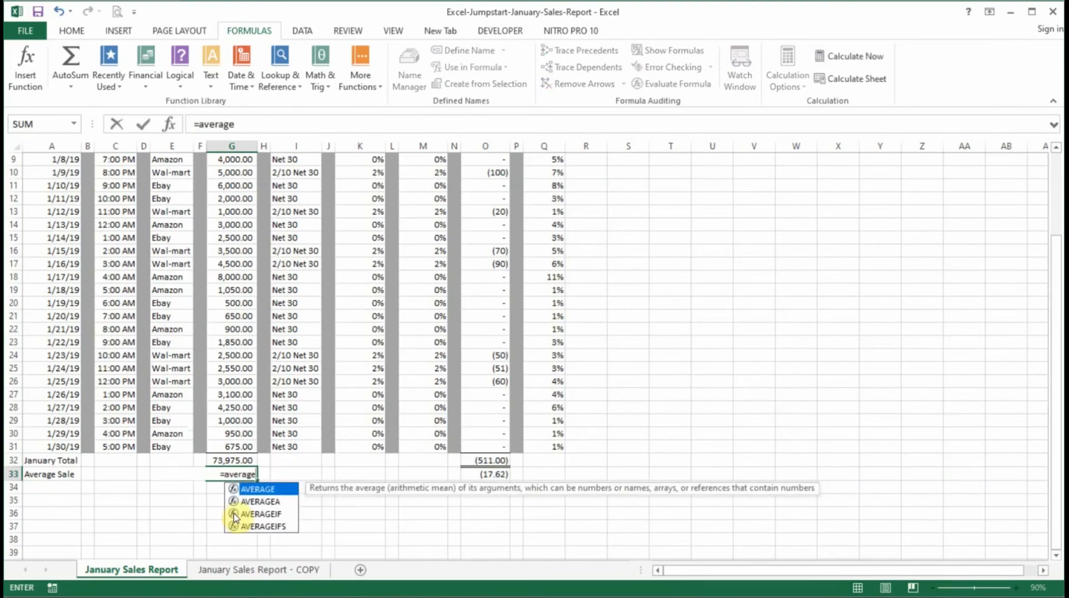
text(()
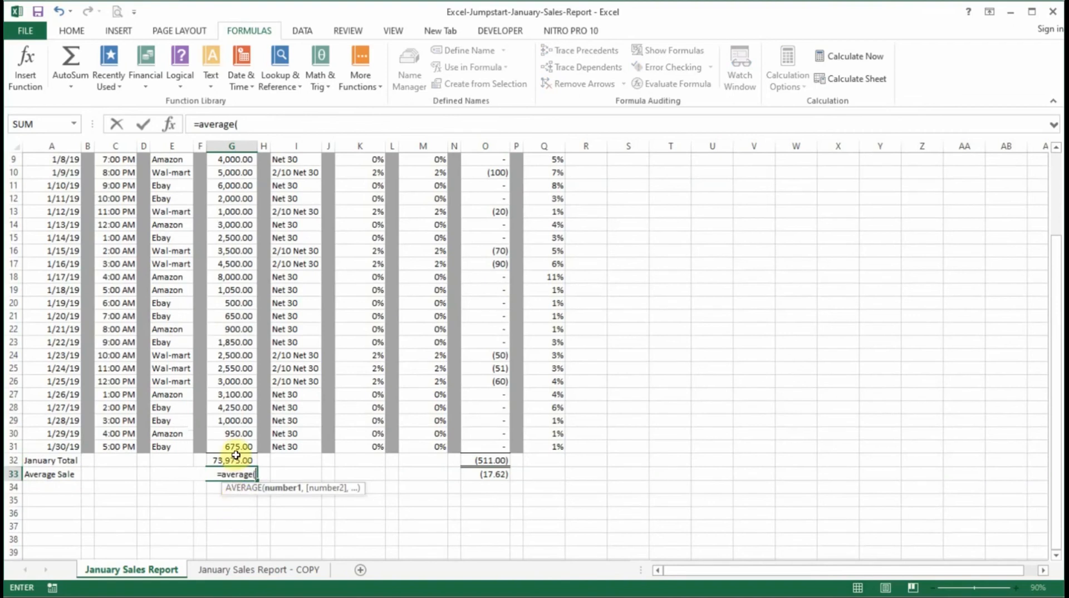
drag(232, 446, 237, 224)
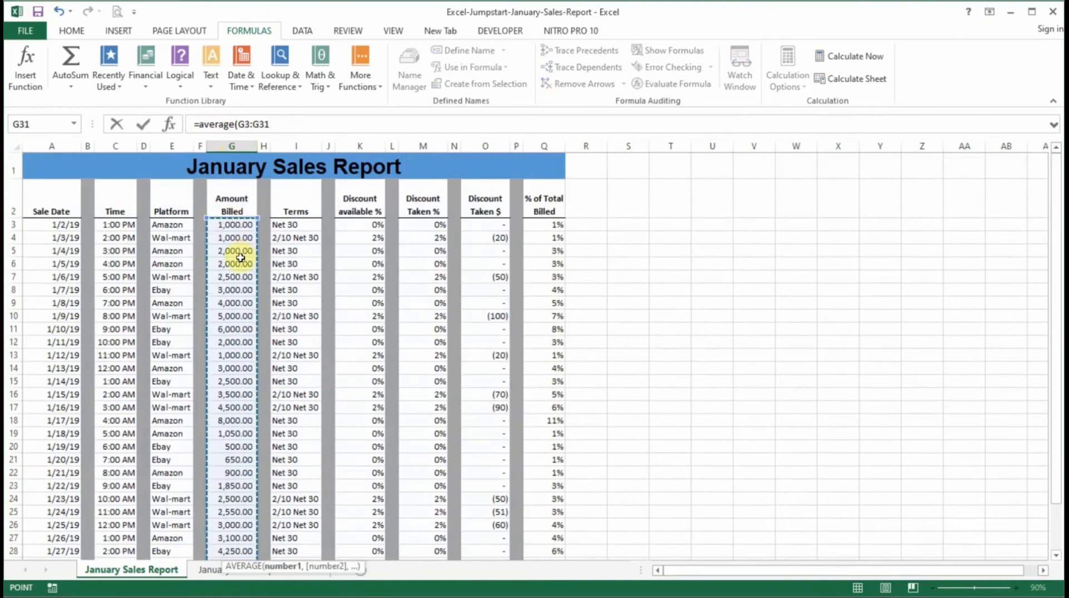
text())
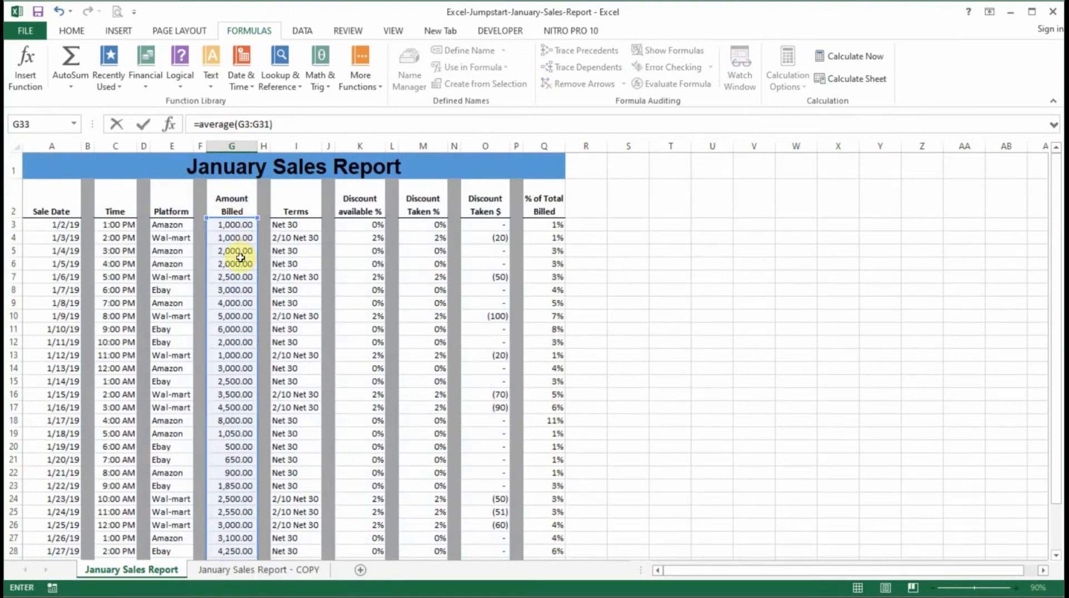
key(Return)
click(242, 539)
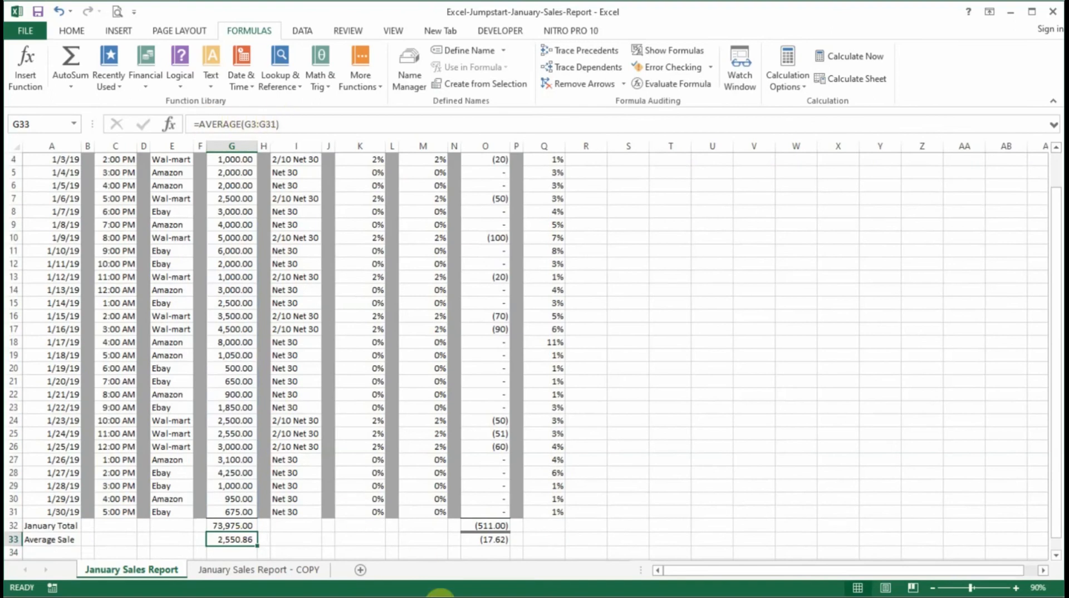
Replace the hard-coded Average Sale value for Discount Taken $ in O33 with the formula =AVERAGE(O3:O31)
click(487, 538)
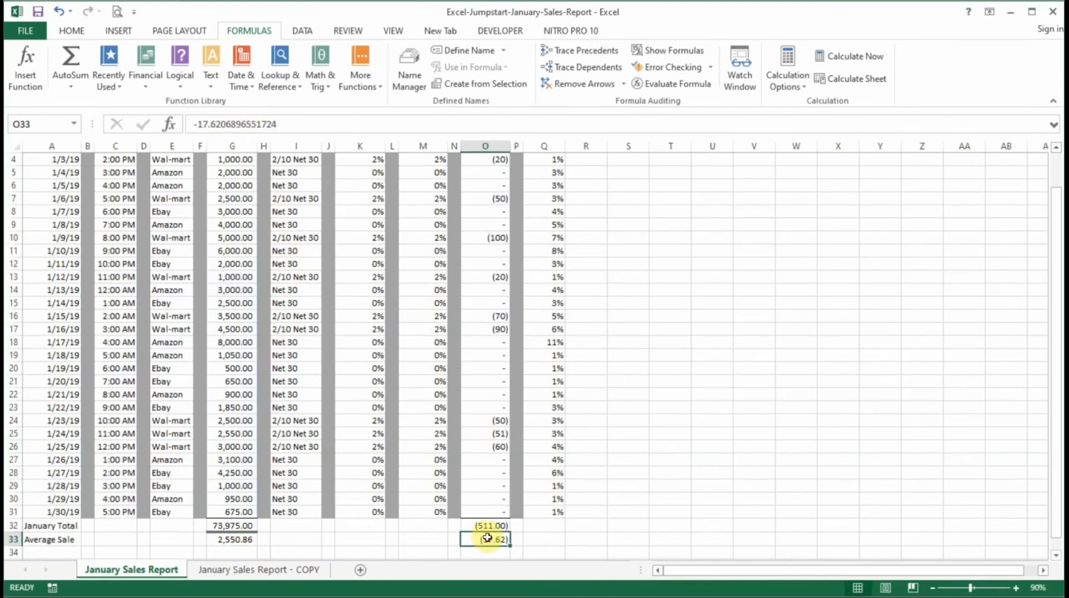
right_click(488, 539)
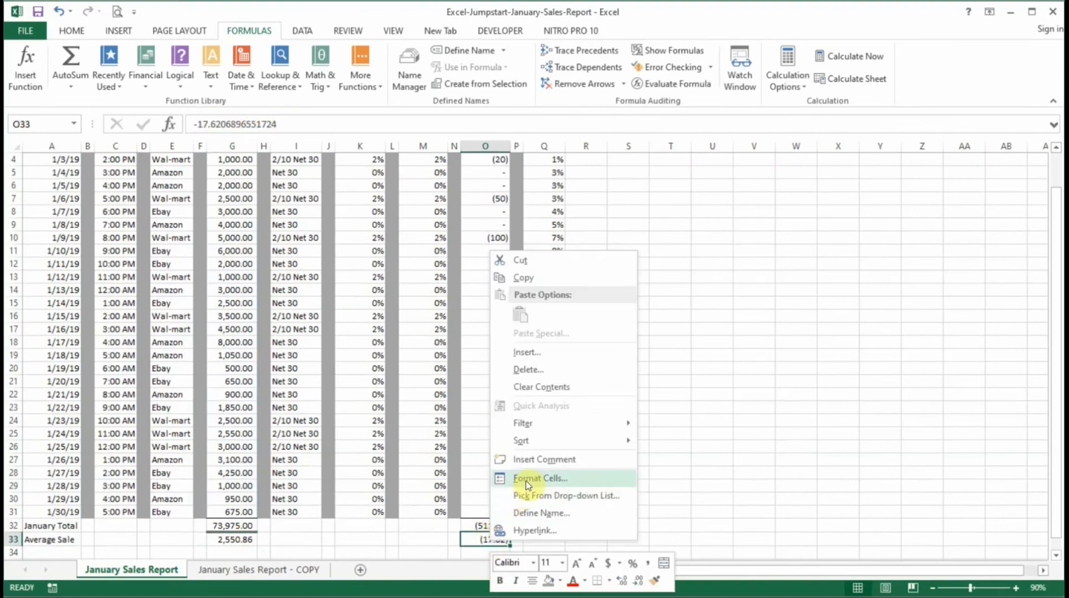
click(468, 538)
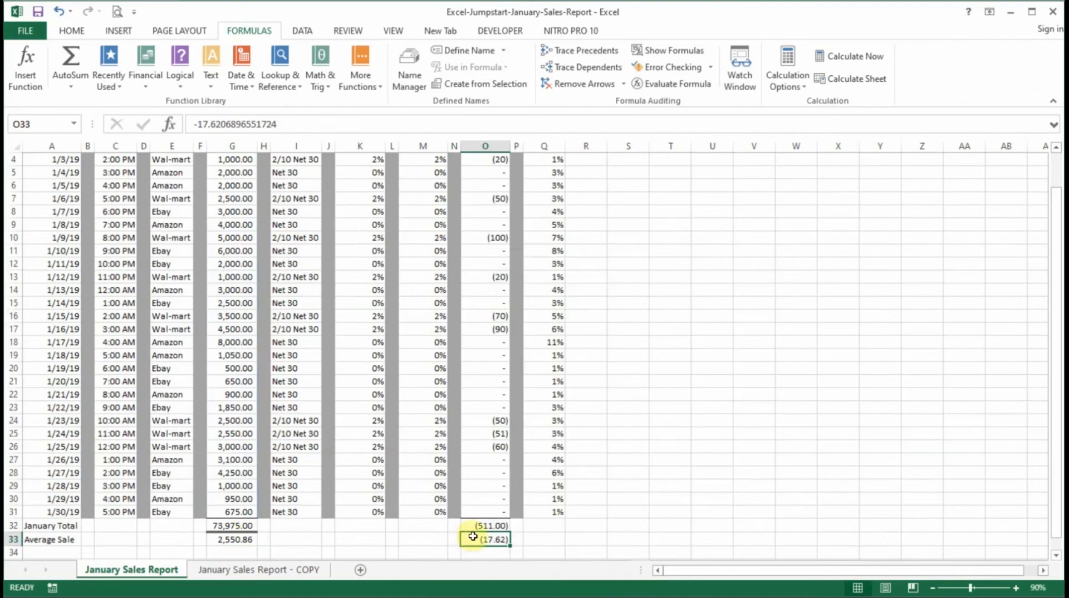
text(=aver)
scroll(473, 522, up, 1)
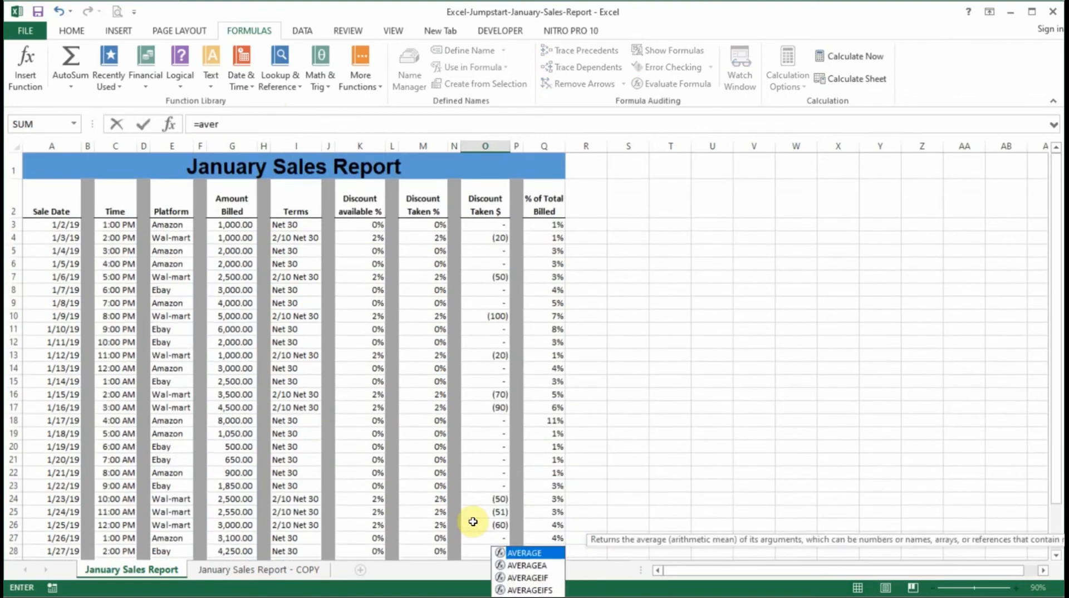
text(age)
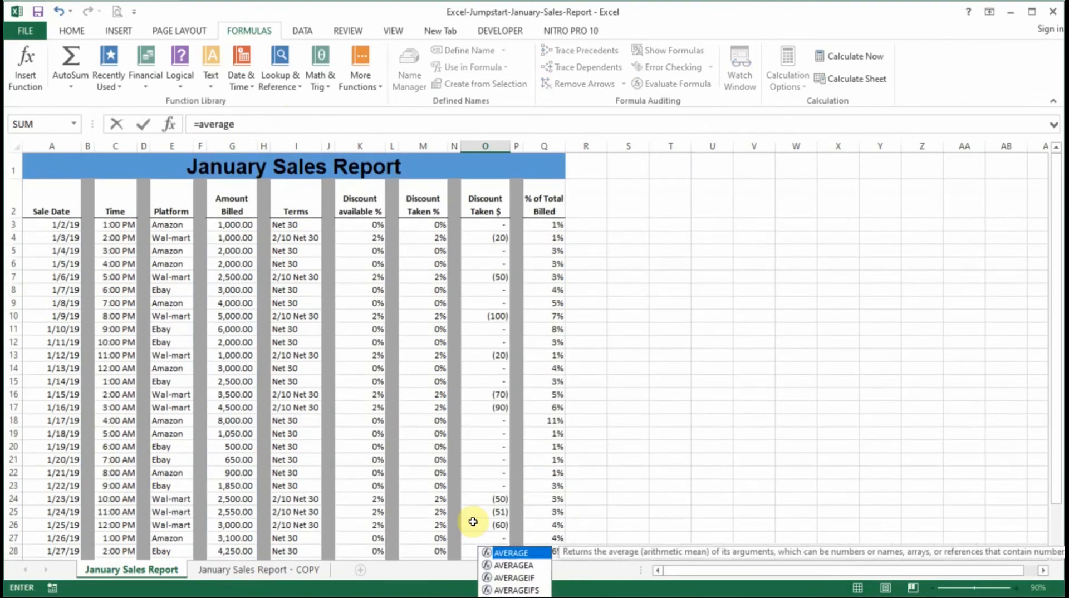
text(()
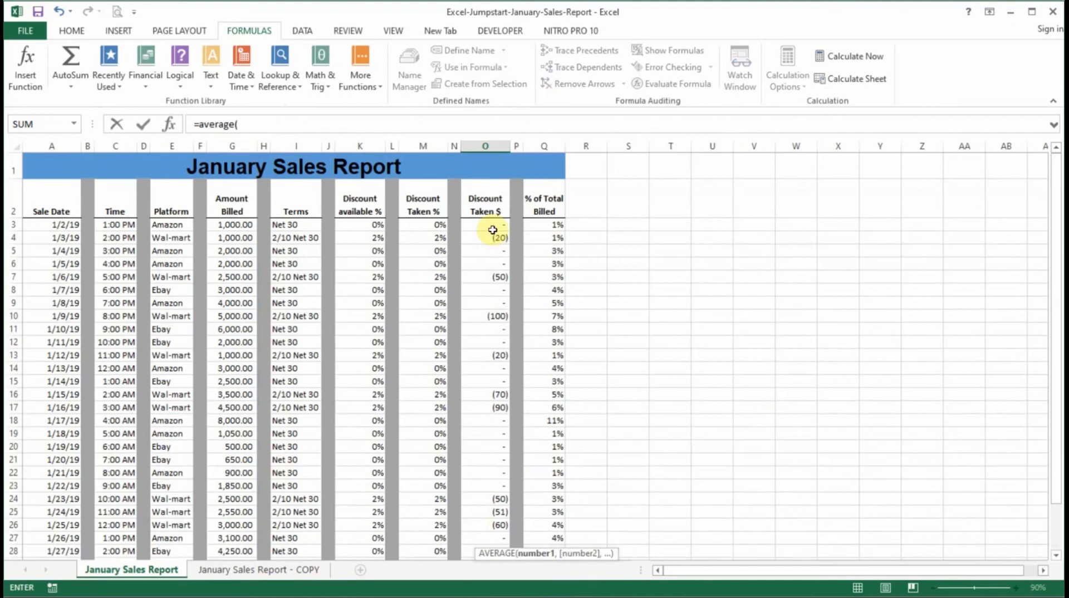
drag(492, 226, 489, 518)
text())
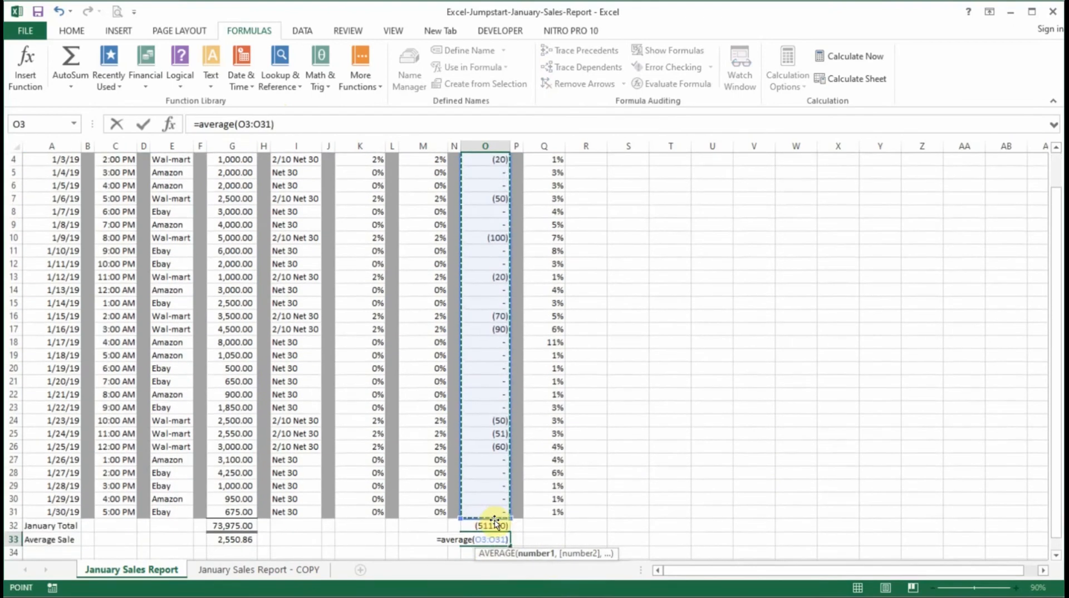
key(Return)
click(493, 539)
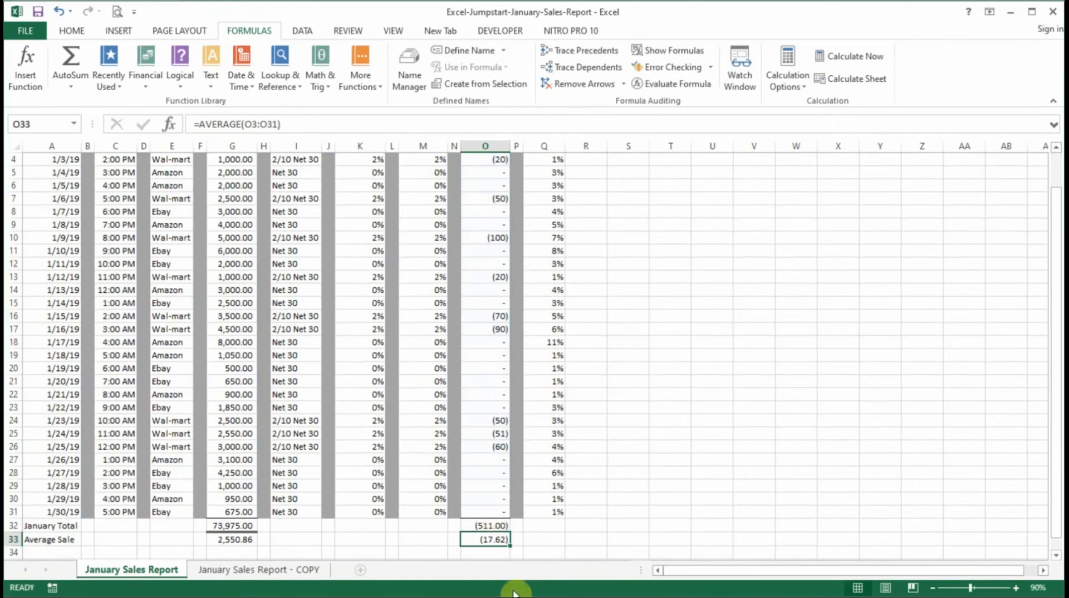
Add the row label "# of Transactions" in A34, below Average Sale
scroll(493, 473, down, 2)
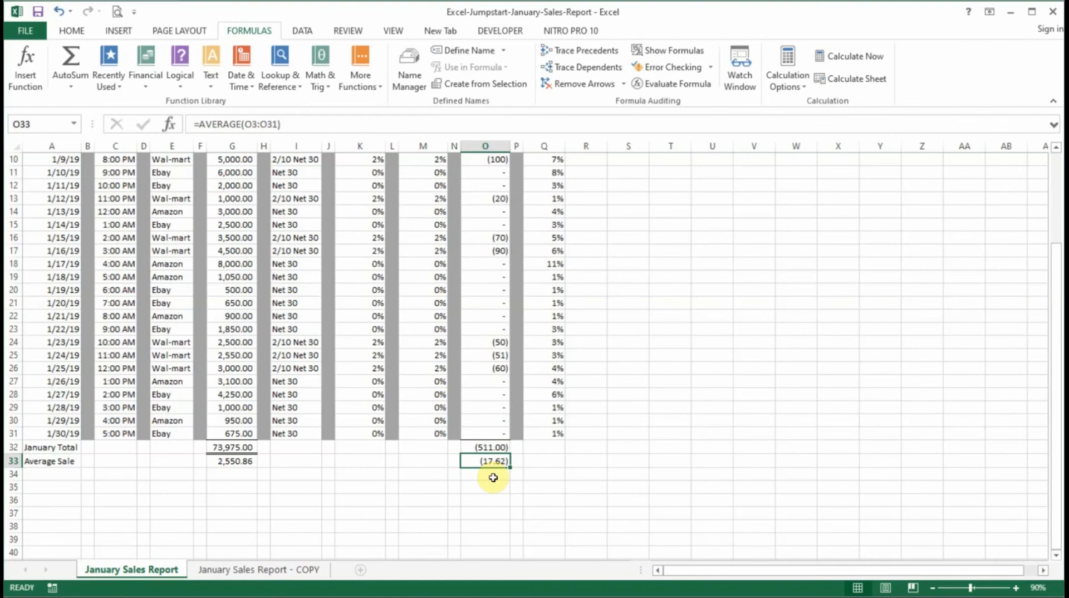
scroll(227, 438, up, 3)
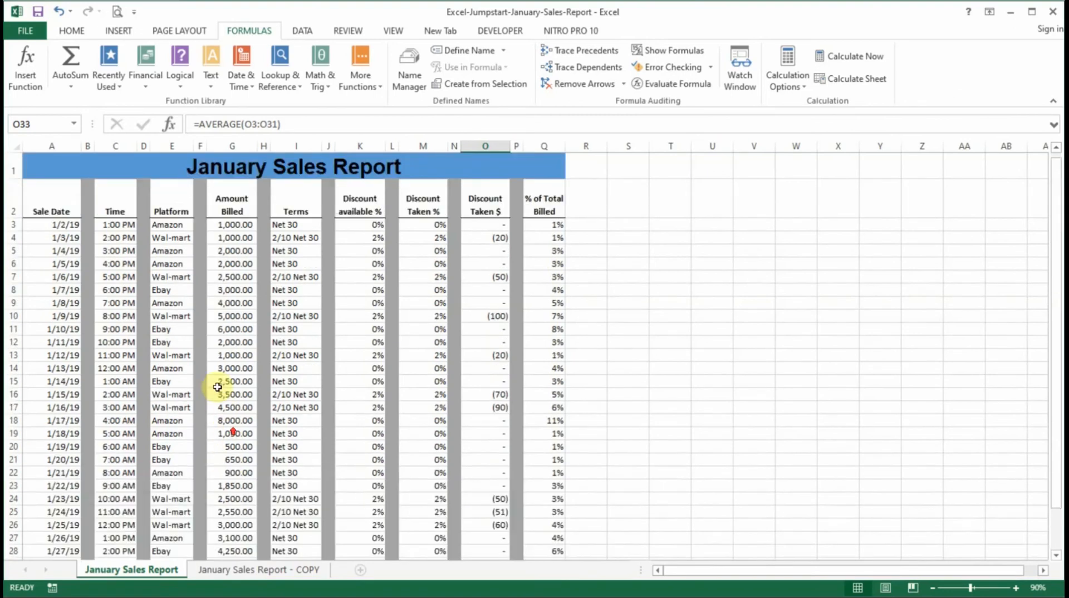
scroll(217, 290, down, 3)
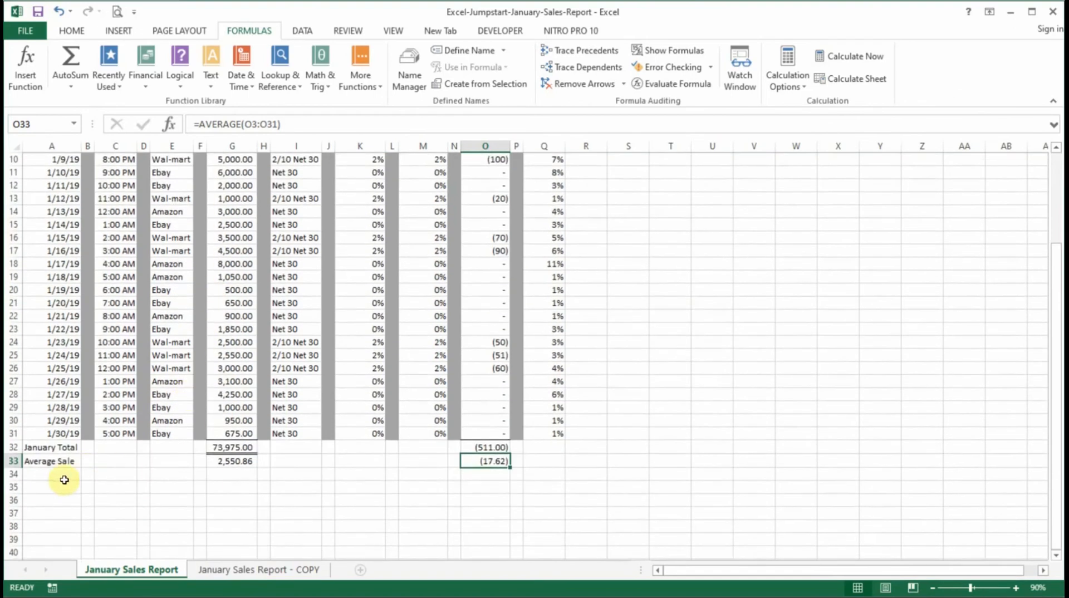
click(61, 476)
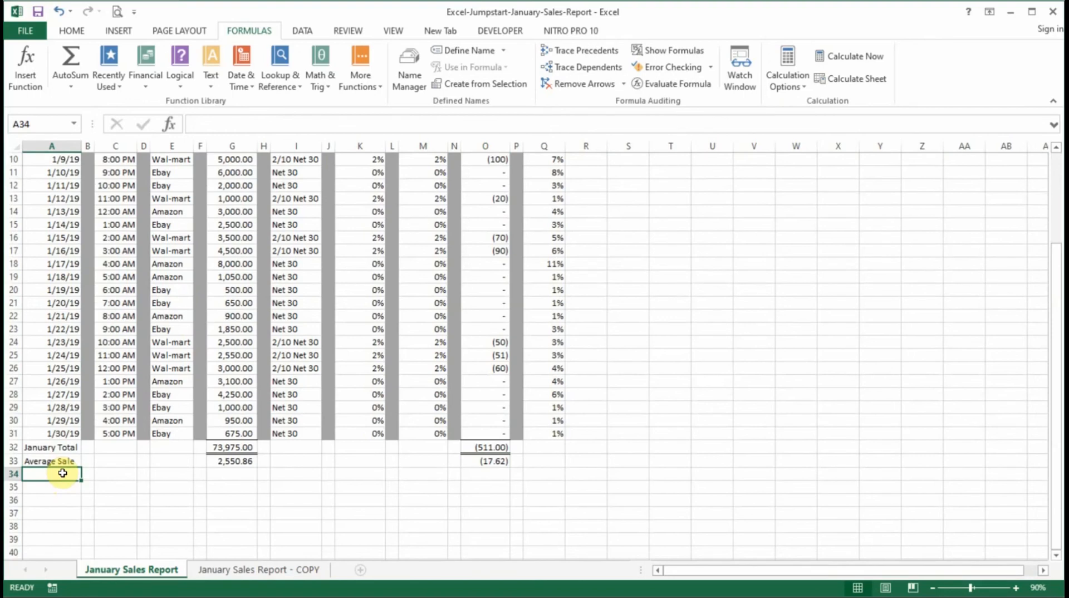
text(=)
text( o)
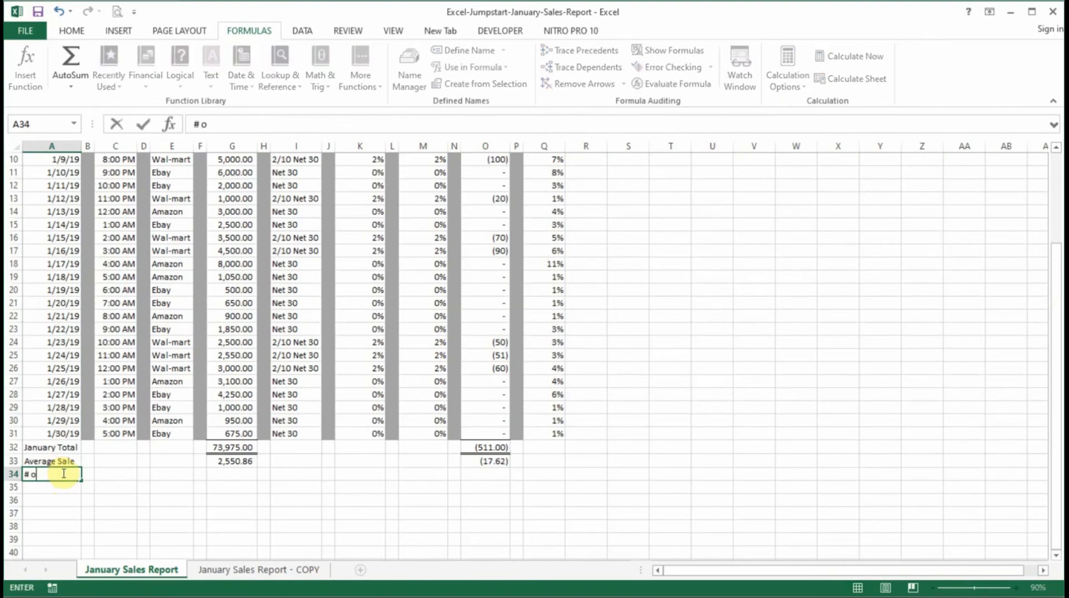
text(f tra)
text(Transactions)
Count the January transactions in G34 with the formula =COUNT(G3:G31)
key(Right)
key(Right)
key(Right)
key(Right)
key(Right)
key(Right)
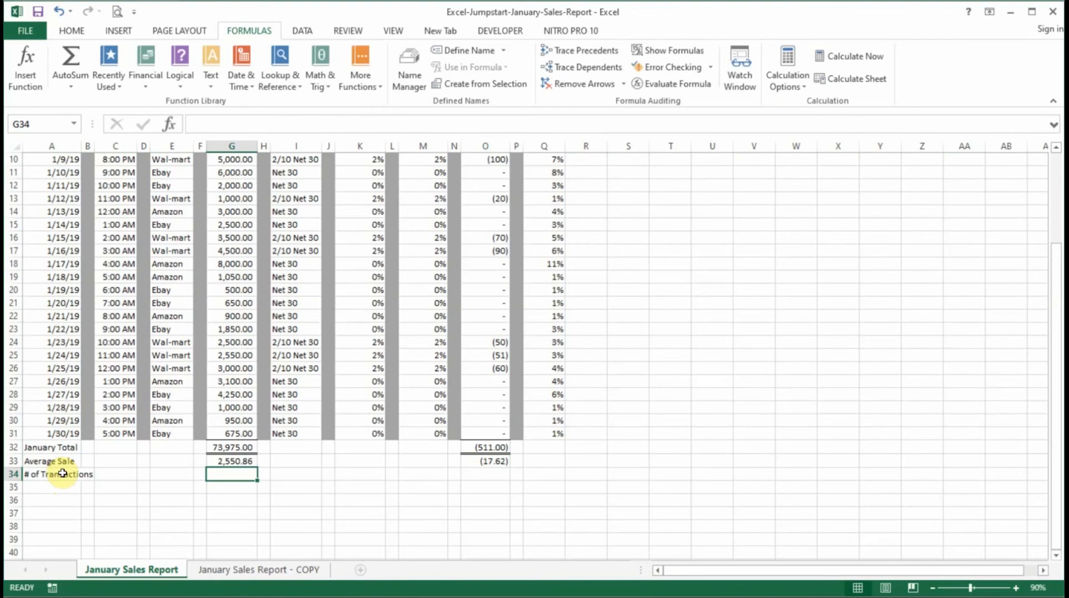
text(=cou)
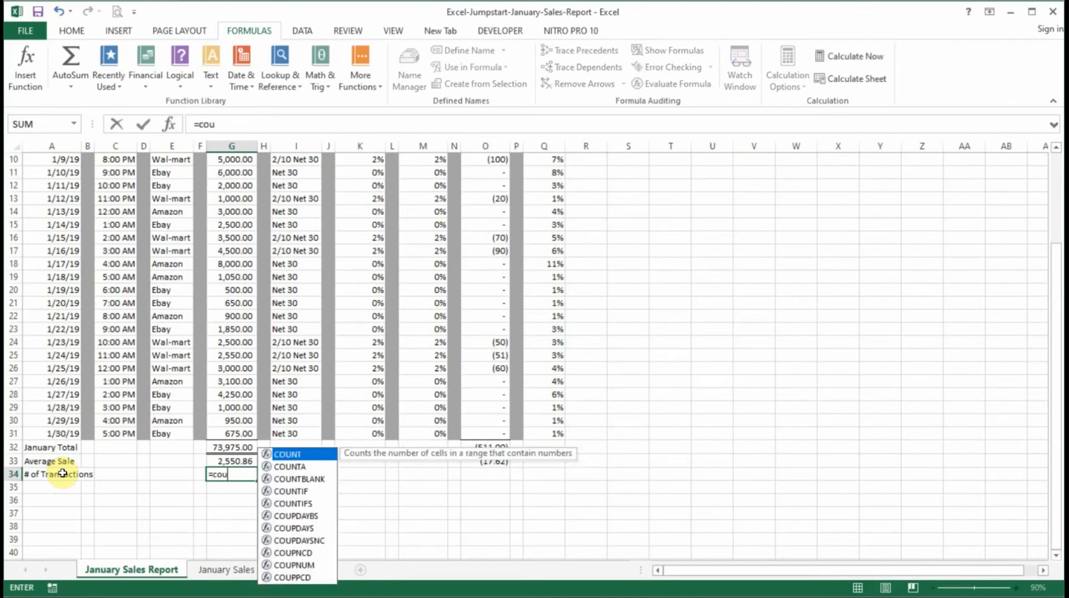
text(nt()
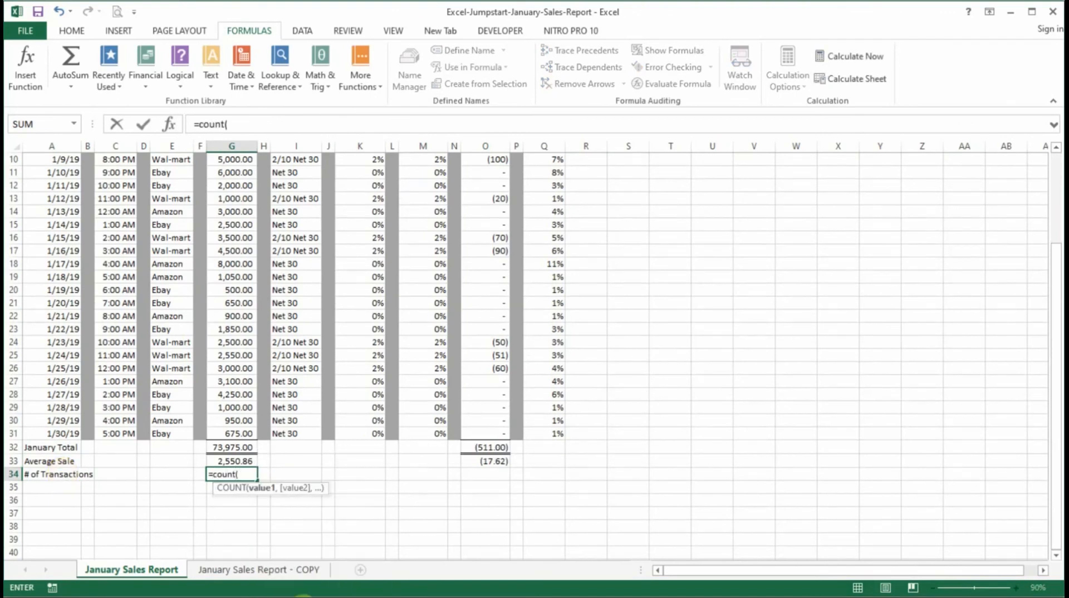
drag(250, 434, 236, 224)
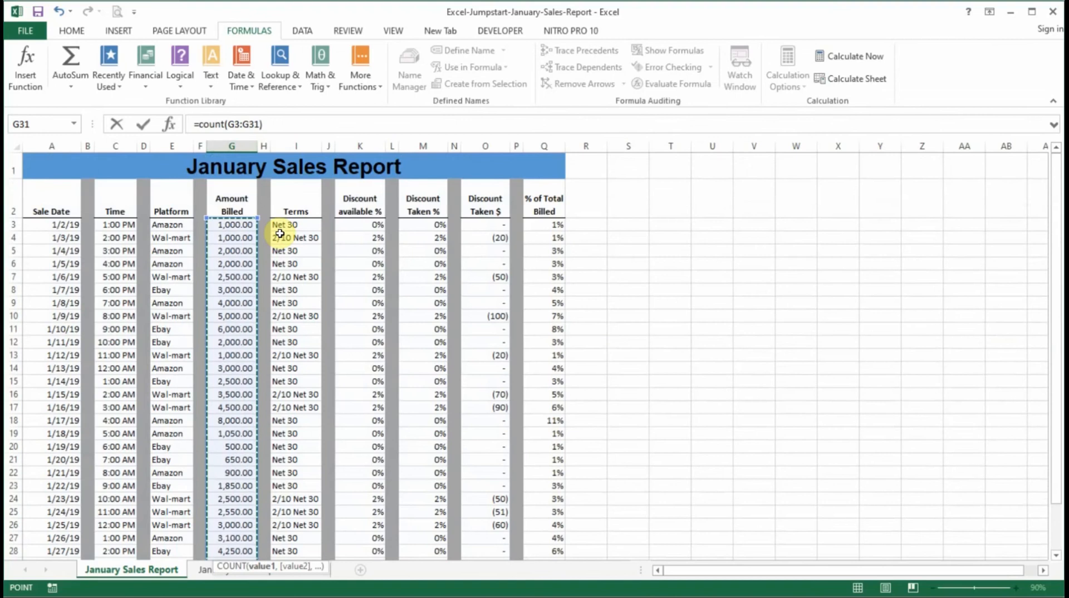
key(Return)
scroll(281, 234, down, 2)
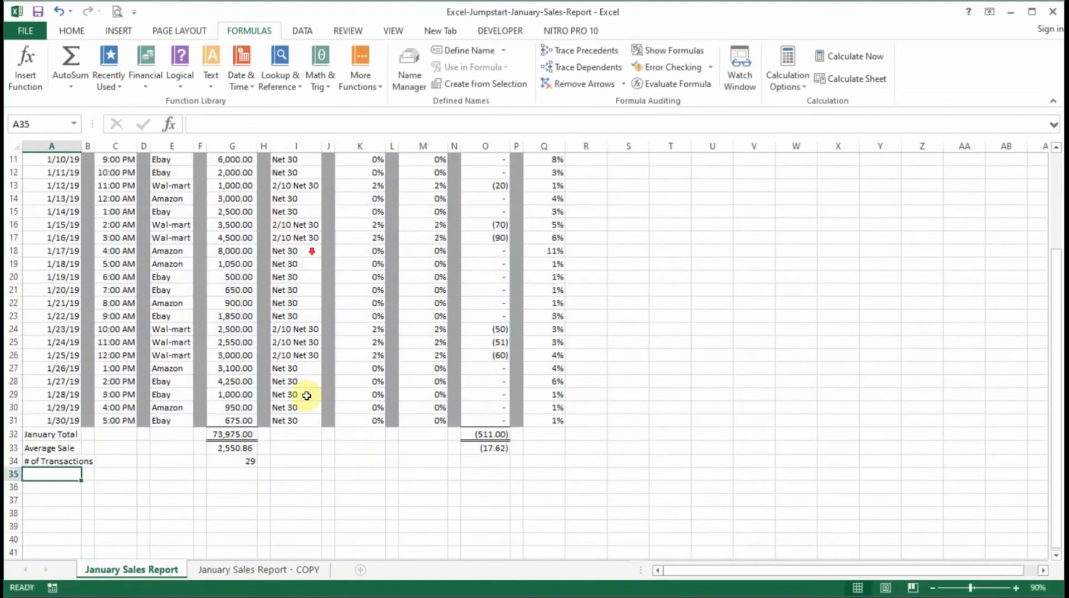
click(248, 458)
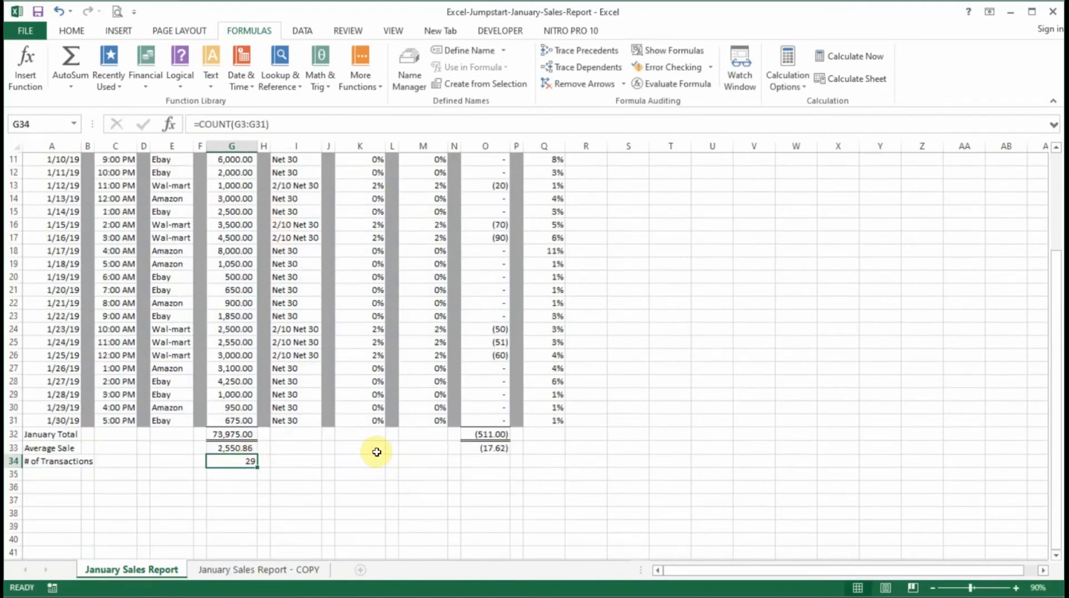
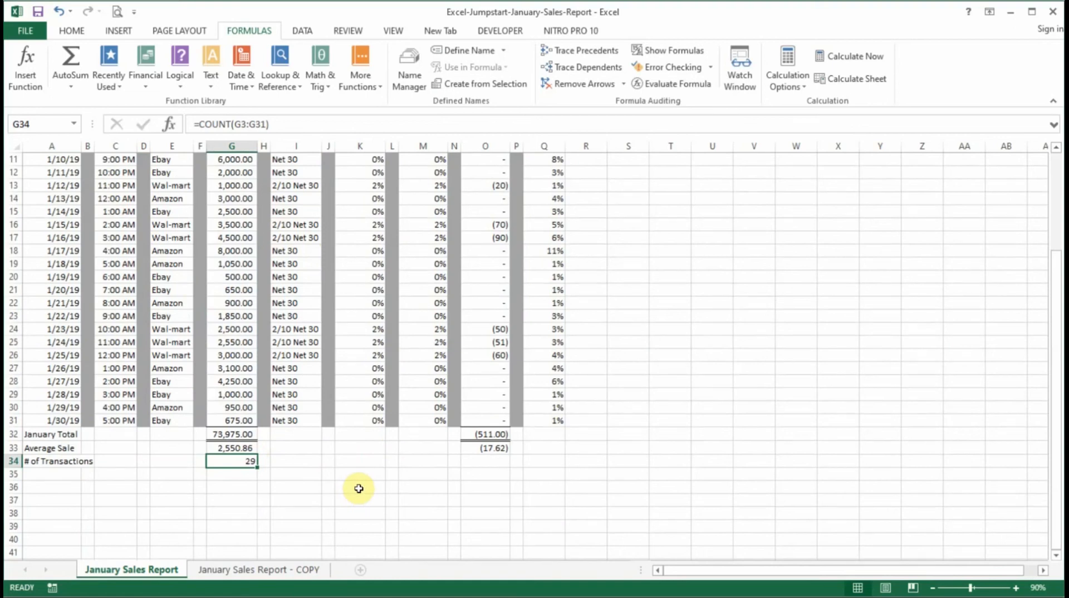
click(205, 125)
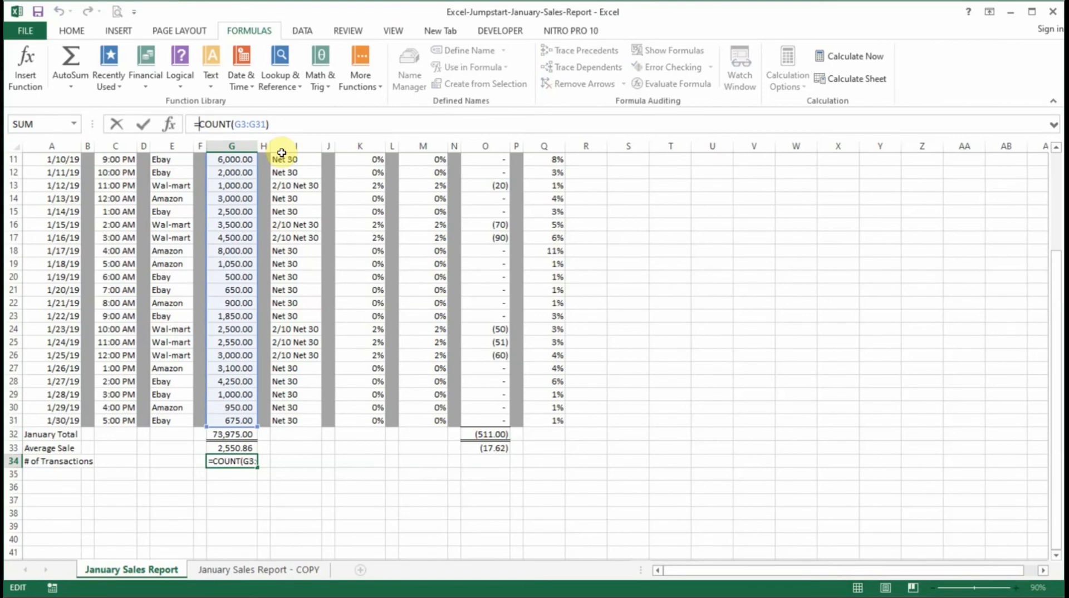
key(Return)
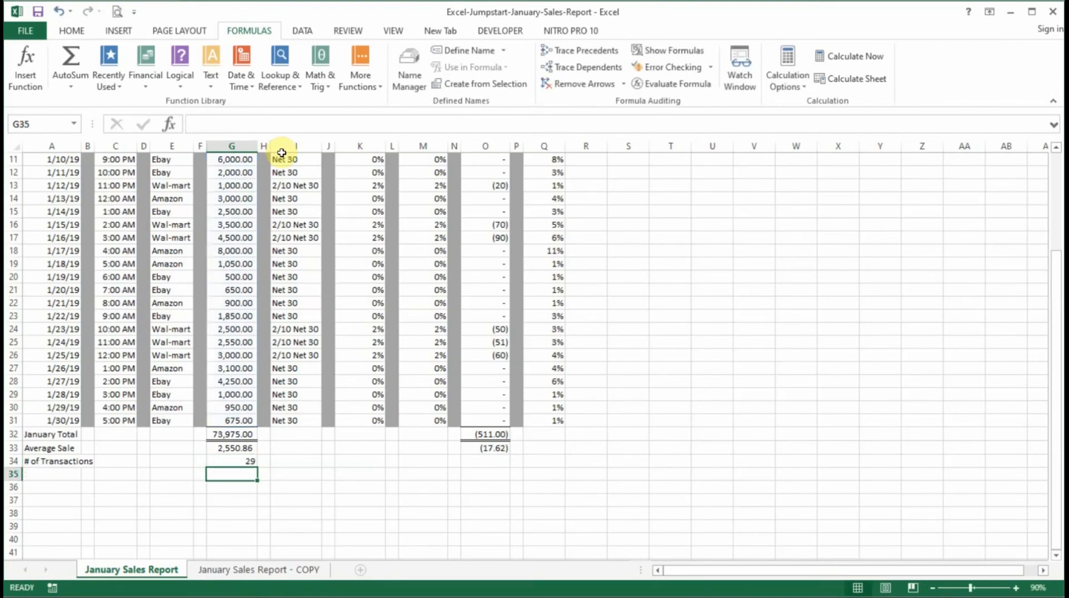
Round the Amount Billed average in G33 to whole dollars with the formula =ROUND(AVERAGE(G3:G31),0)
click(254, 451)
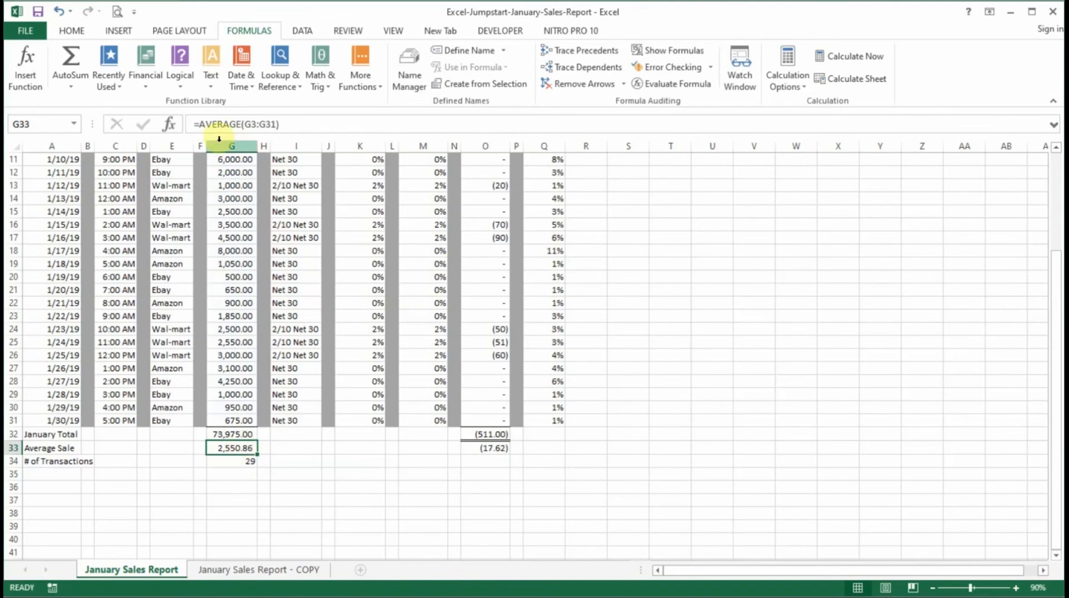
click(202, 124)
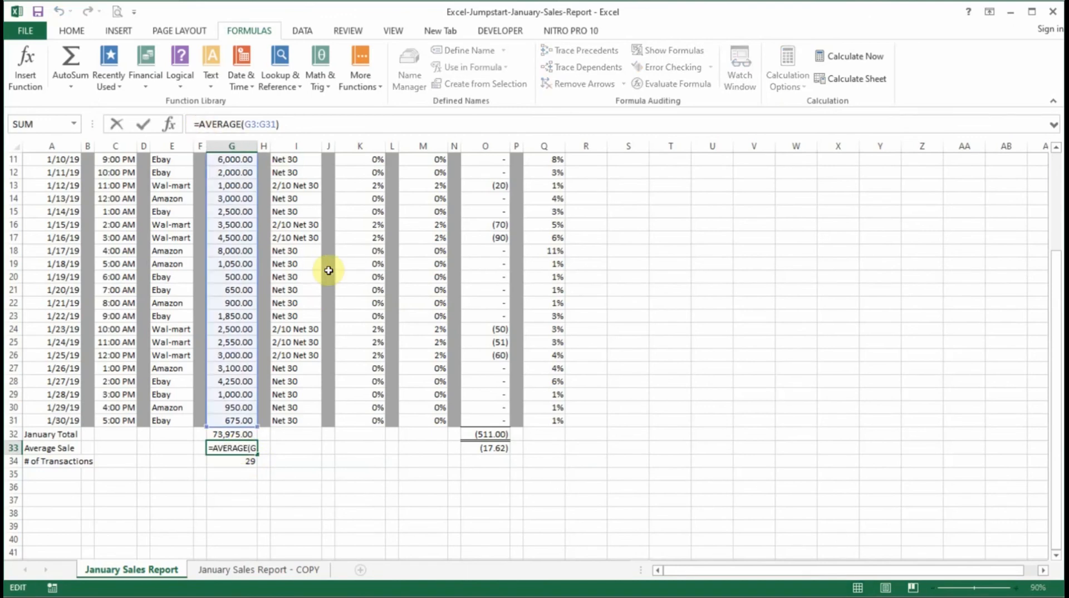
text(r)
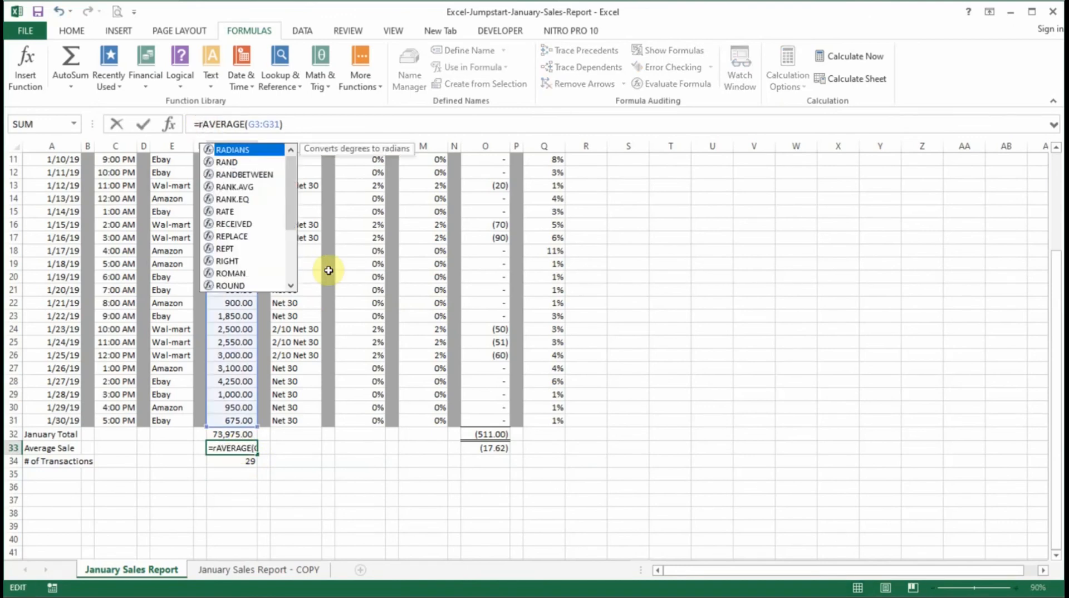
text(ound()
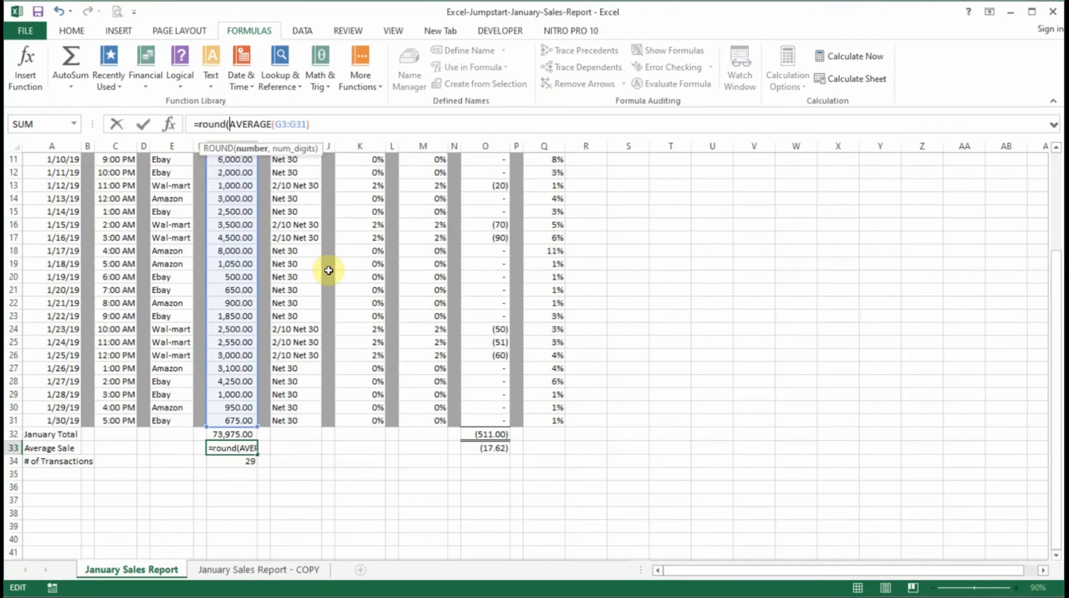
click(252, 155)
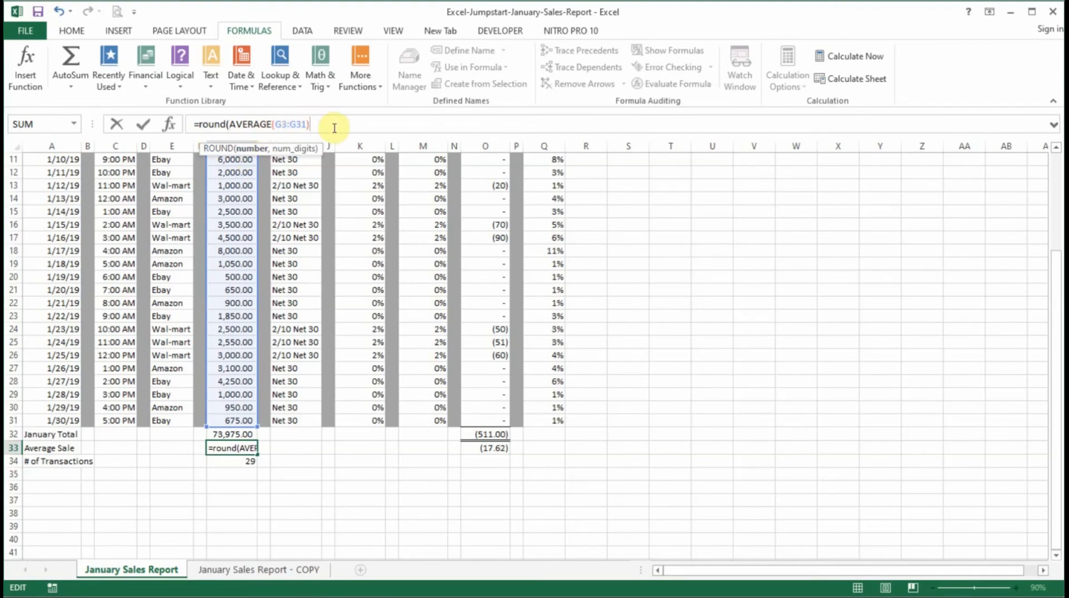
text(,)
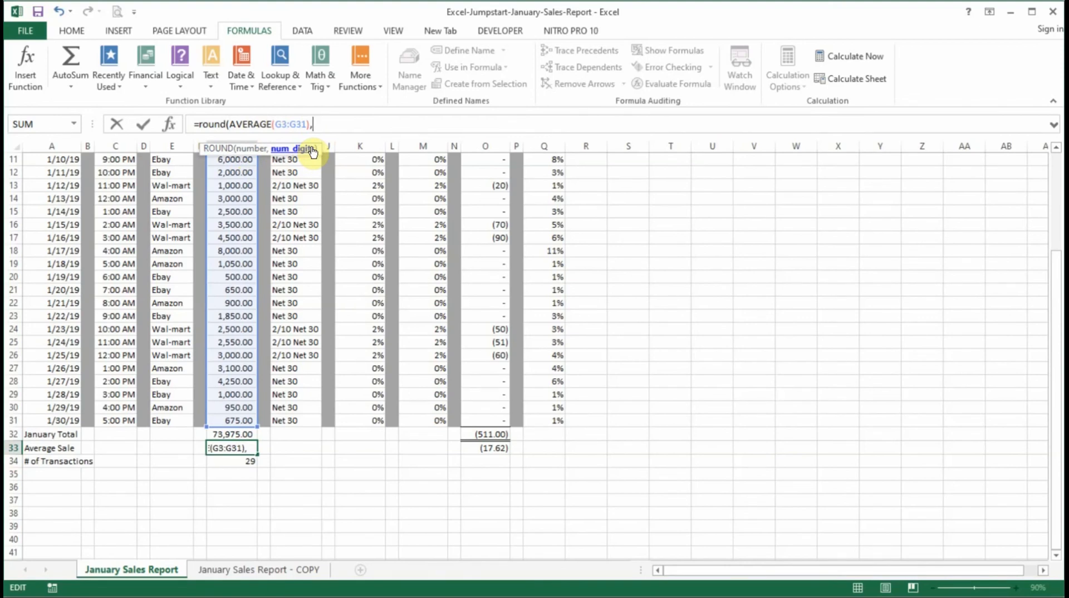
text(0)
key(Return)
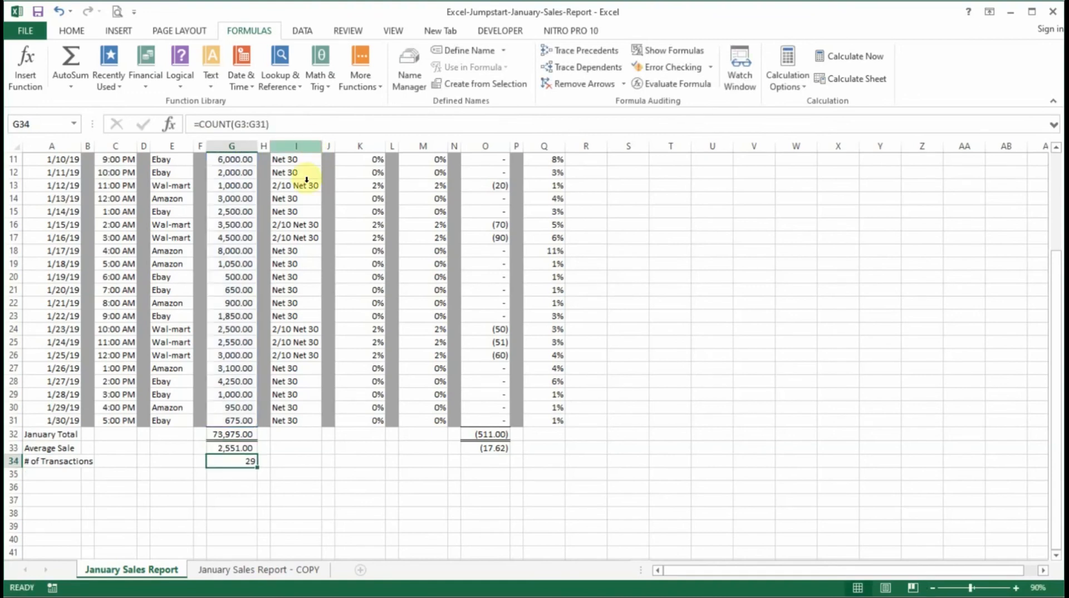
Change the rounding of the average sale in G33 to the nearest thousand with =ROUND(AVERAGE(G3:G31),-3)
click(236, 448)
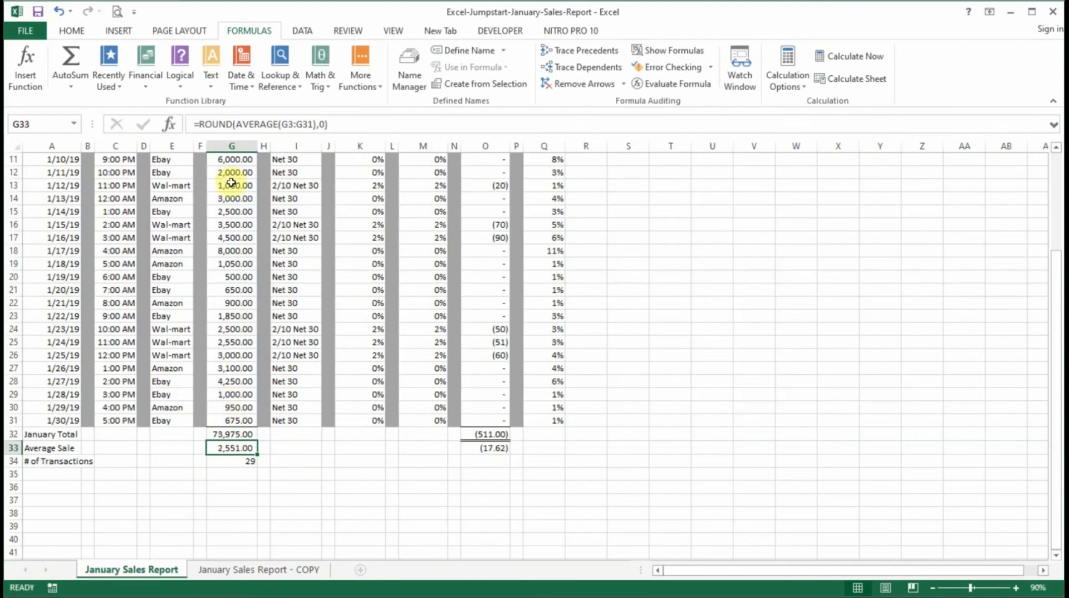
click(325, 124)
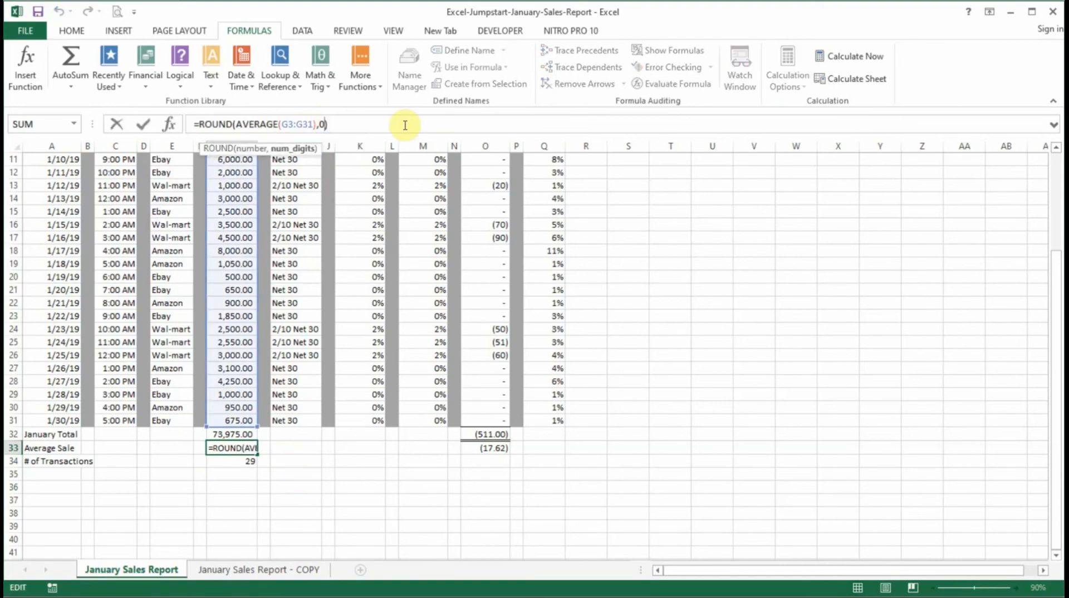
key(BackSpace)
text(-3)
key(Return)
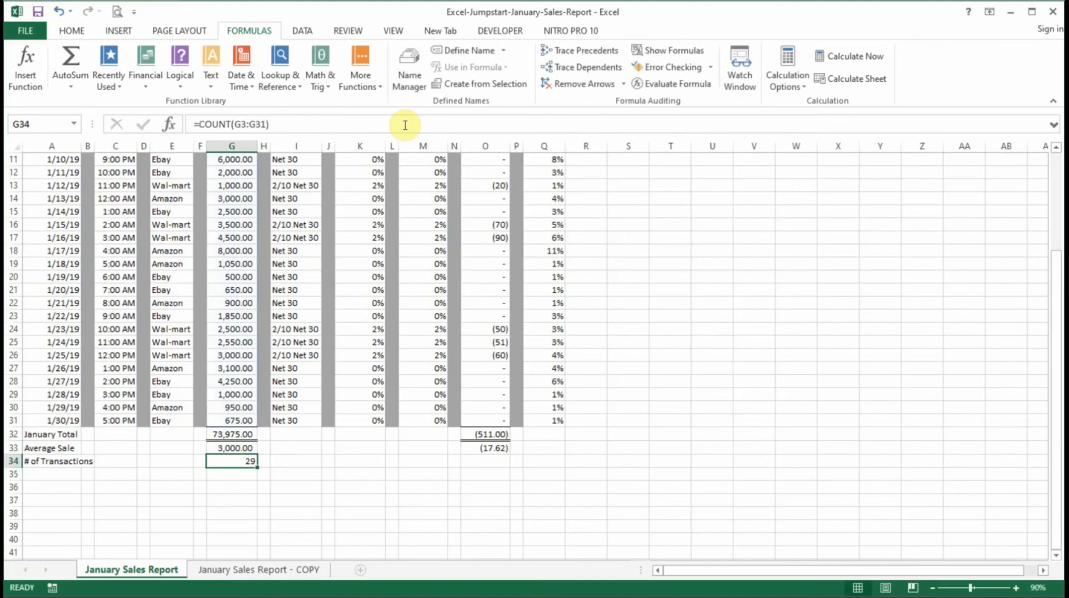
click(243, 446)
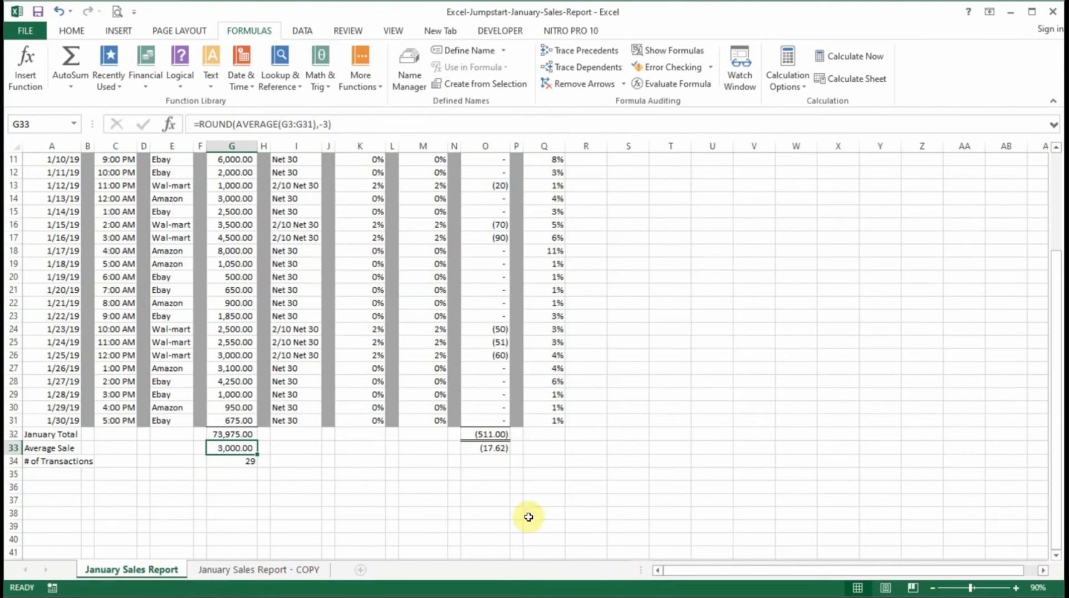
click(535, 488)
Search the Terms entries in I3:I31 for the first occurrence of "2/10 Net 30" using Find and Replace
scroll(475, 446, up, 3)
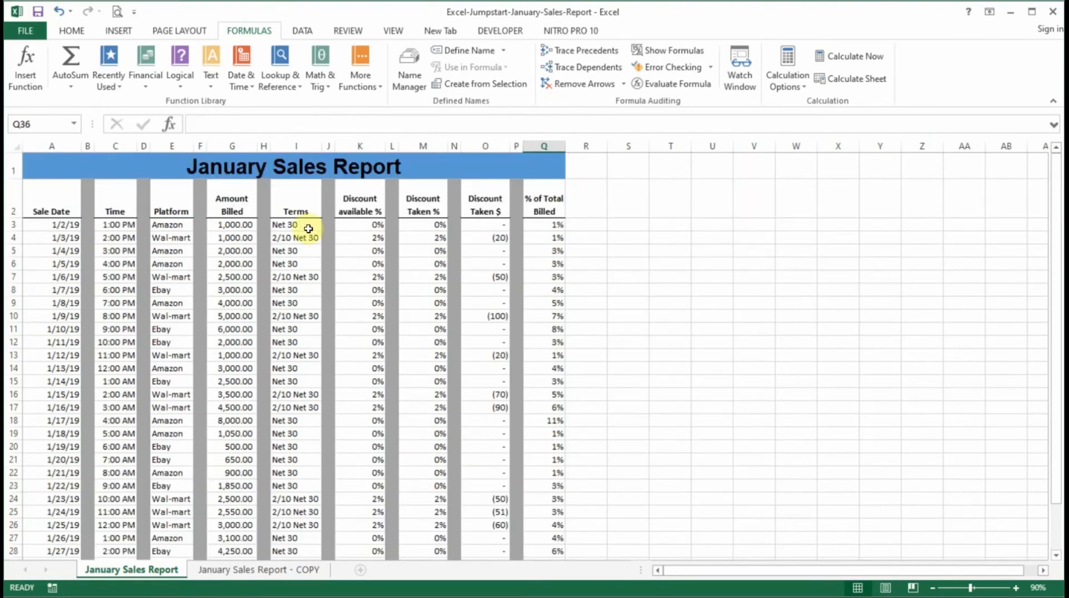
click(307, 225)
drag(306, 225, 303, 509)
scroll(304, 511, up, 1)
scroll(303, 510, up, 1)
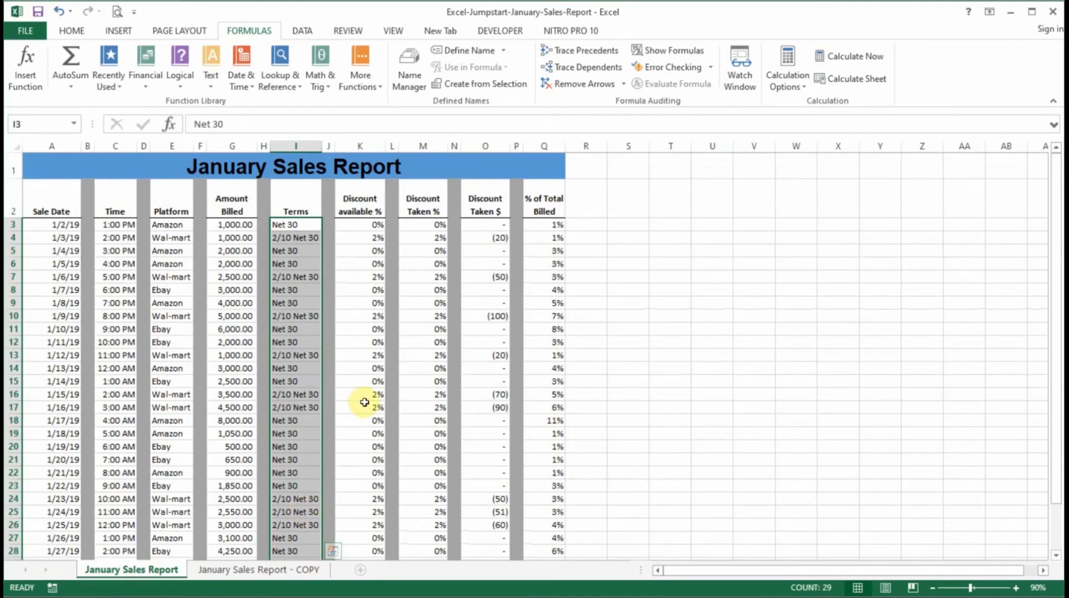
click(72, 32)
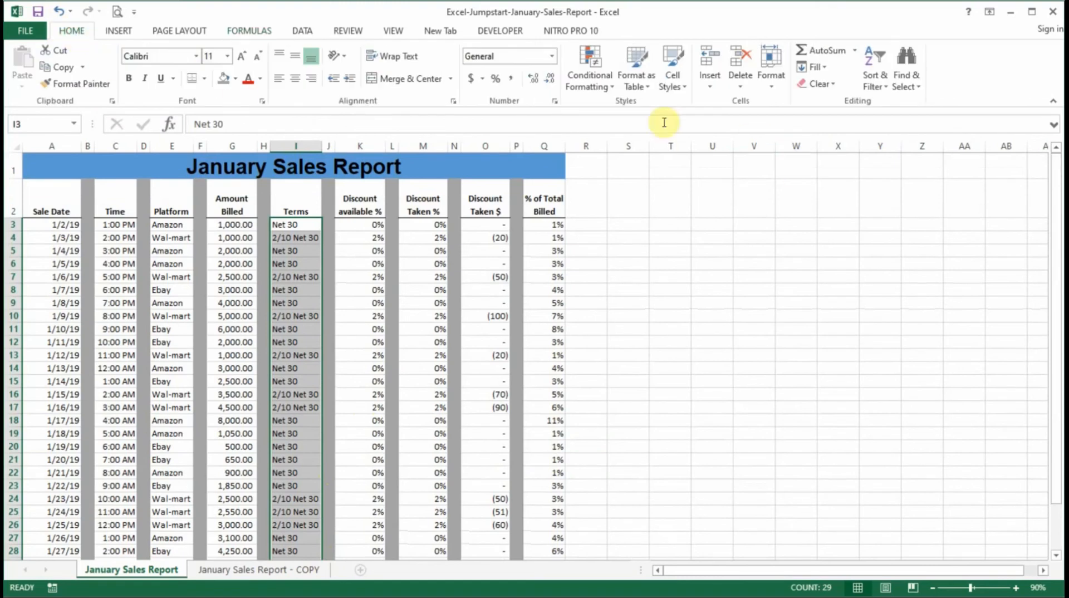
click(913, 90)
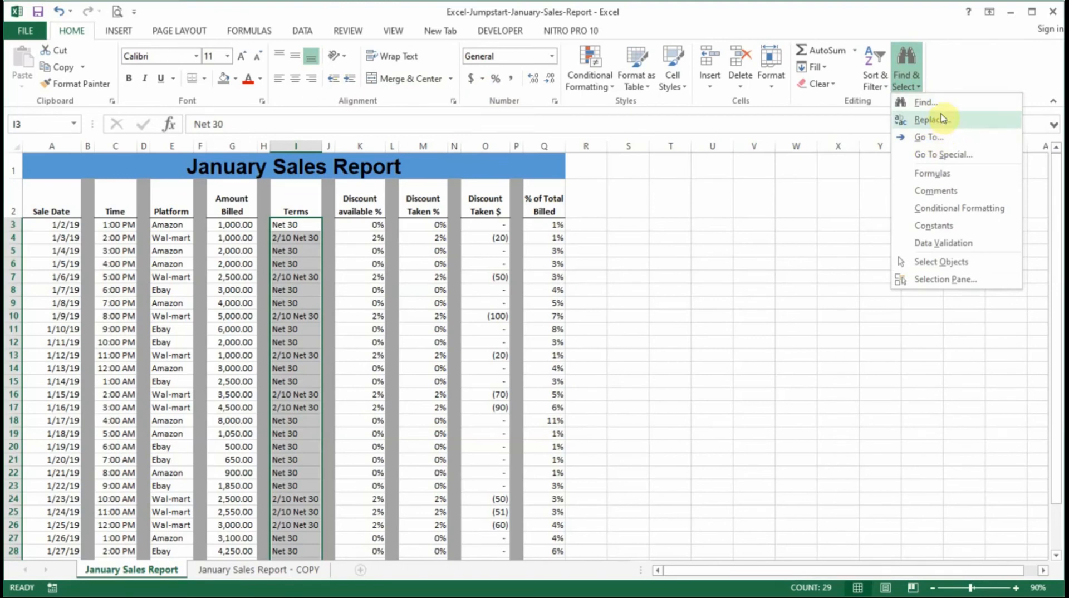
click(940, 121)
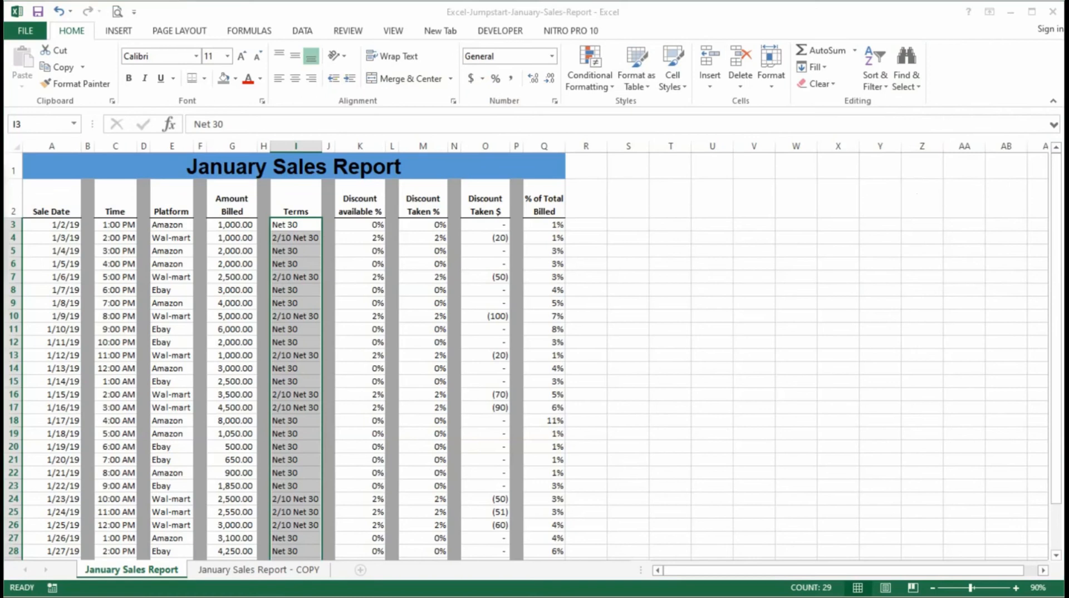
drag(260, 198, 831, 198)
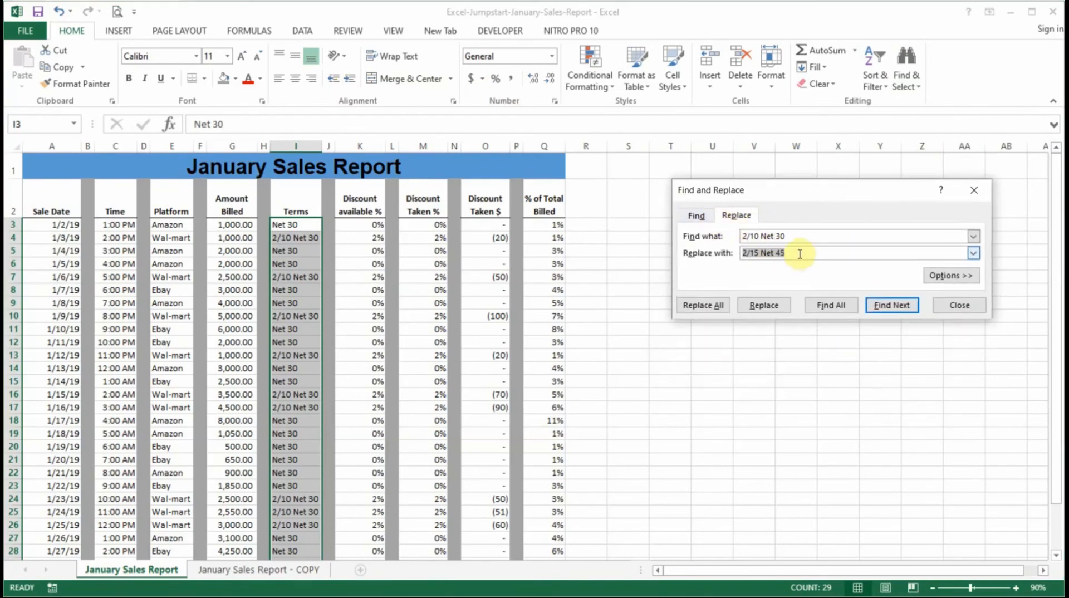
click(696, 216)
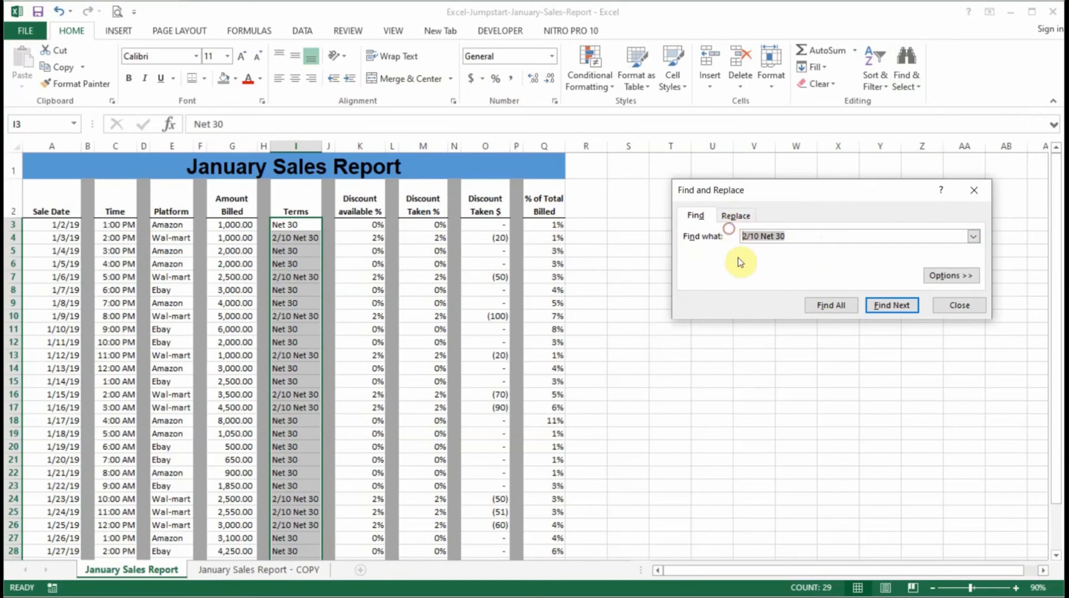
key(BackSpace)
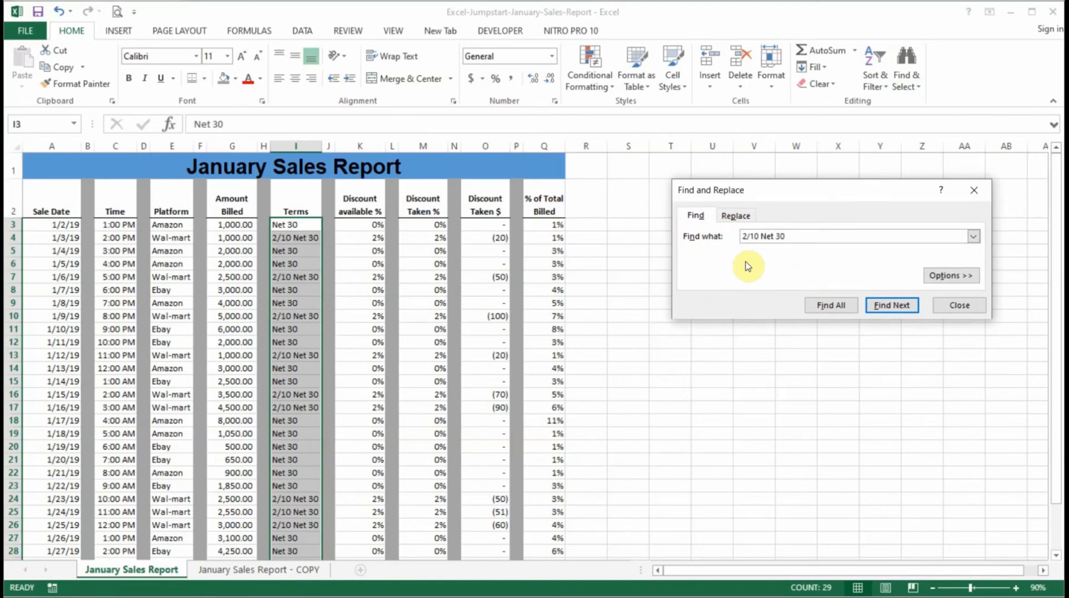
click(890, 309)
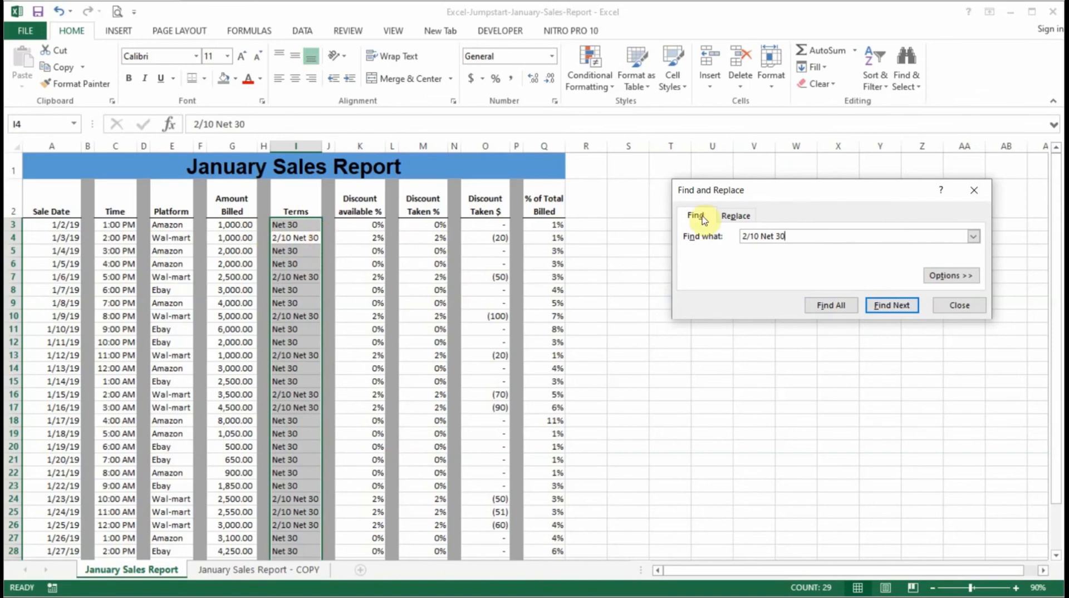
Replace only the found "2/10 Net 30" entry in I4 with "2/15 Net 45"
click(729, 217)
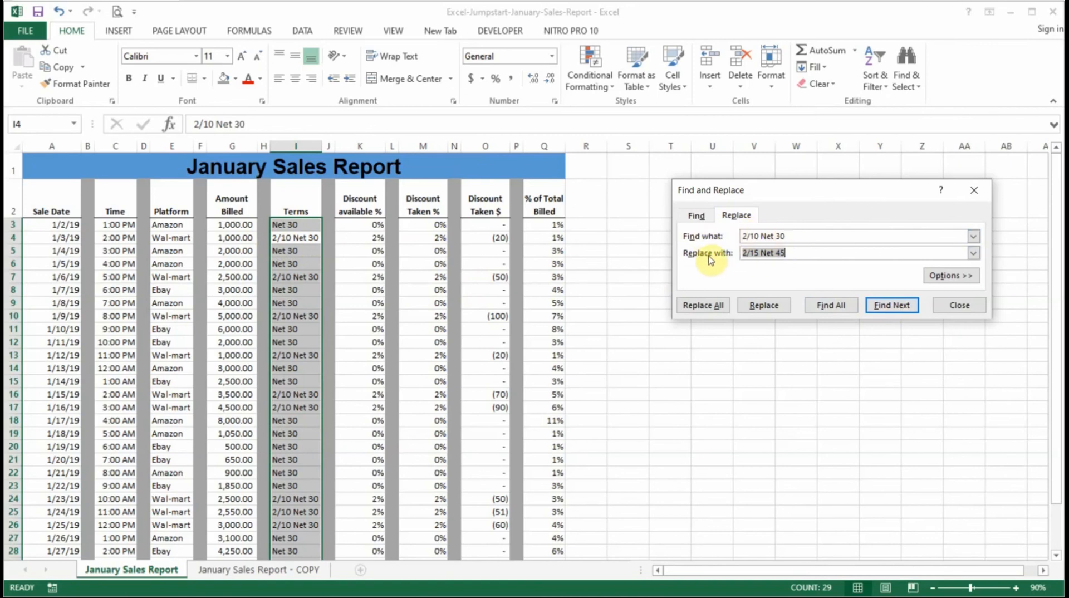
click(790, 253)
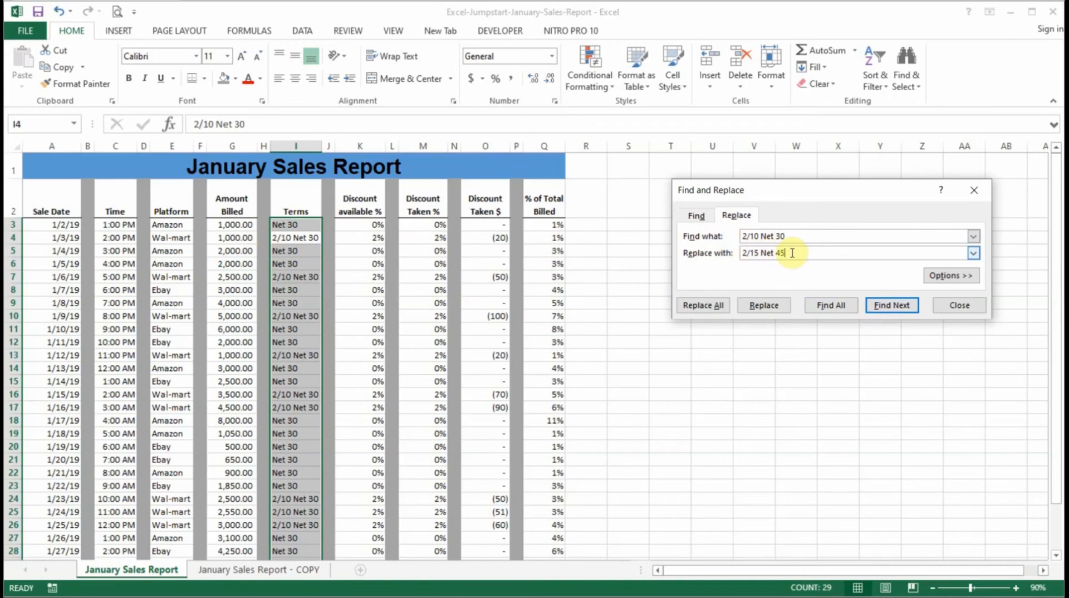
click(769, 310)
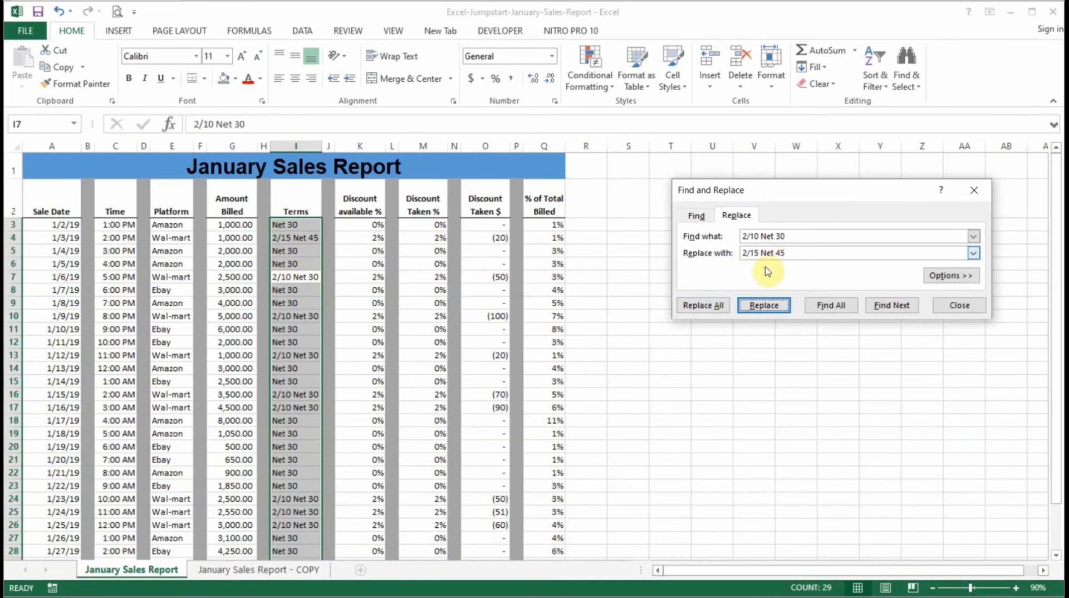
Replace all remaining "2/10 Net 30" entries in the Terms column with "2/15 Net 45" and close Find and Replace
scroll(304, 239, down, 2)
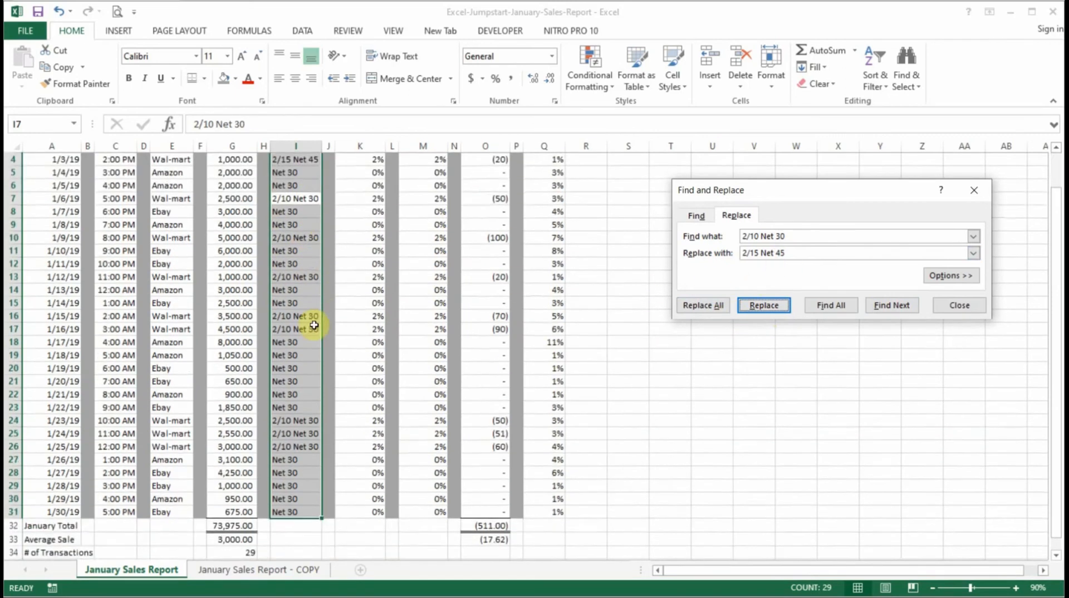
scroll(322, 464, up, 2)
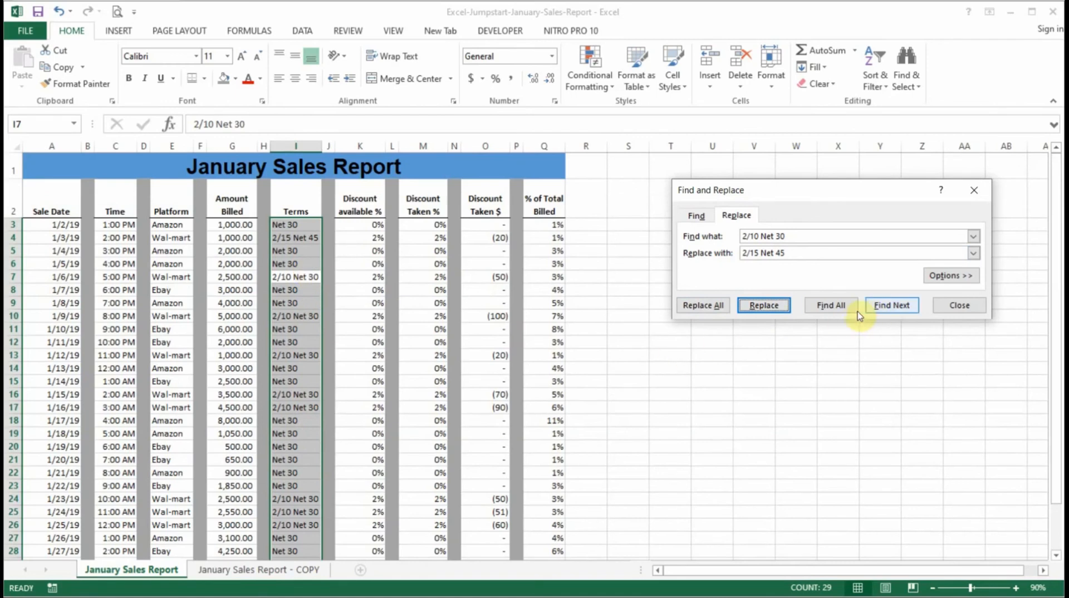
click(717, 306)
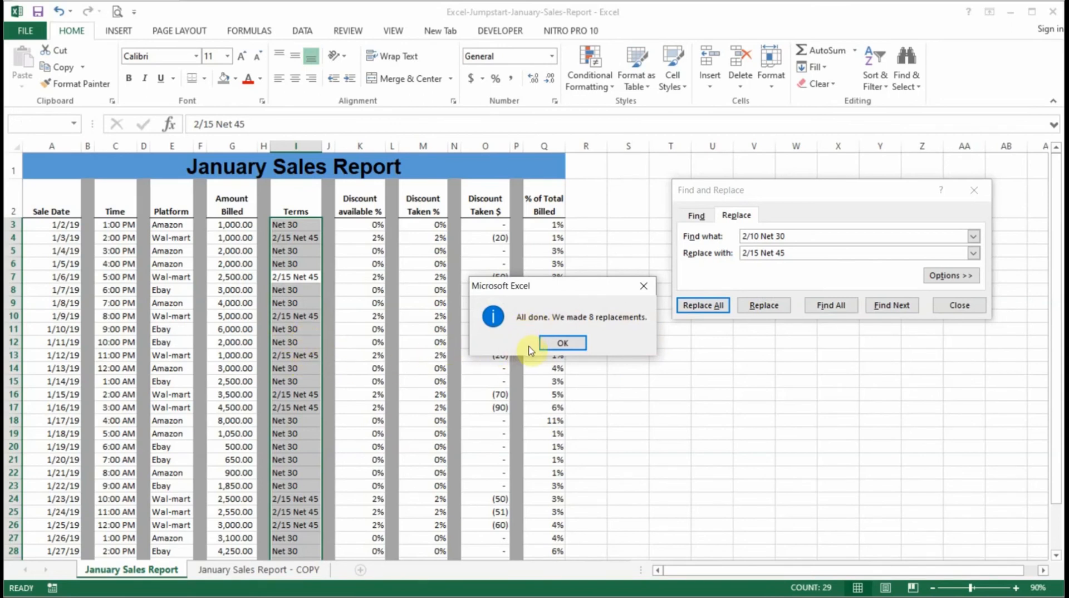
click(562, 343)
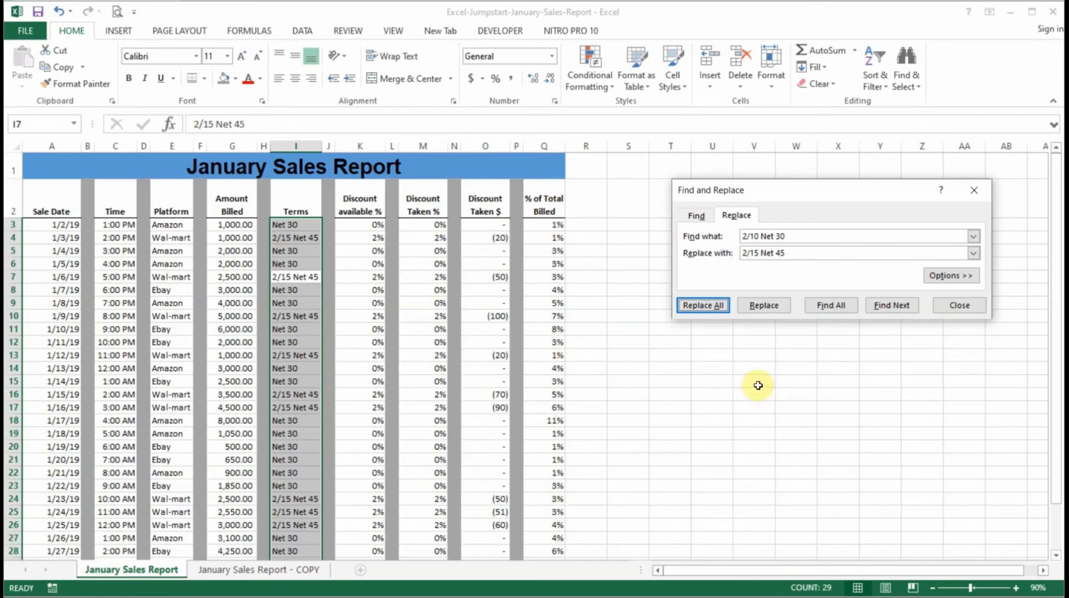
click(960, 305)
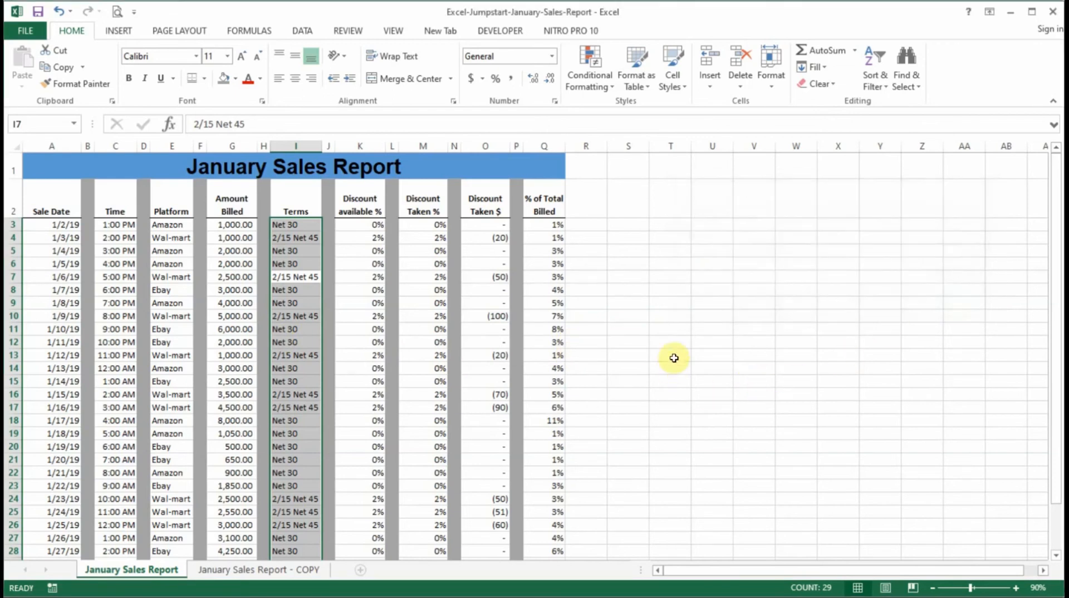
Select the transaction rows A3:Q31 and set a custom sort by Column E (Platform), on values from A to Z
scroll(630, 344, down, 1)
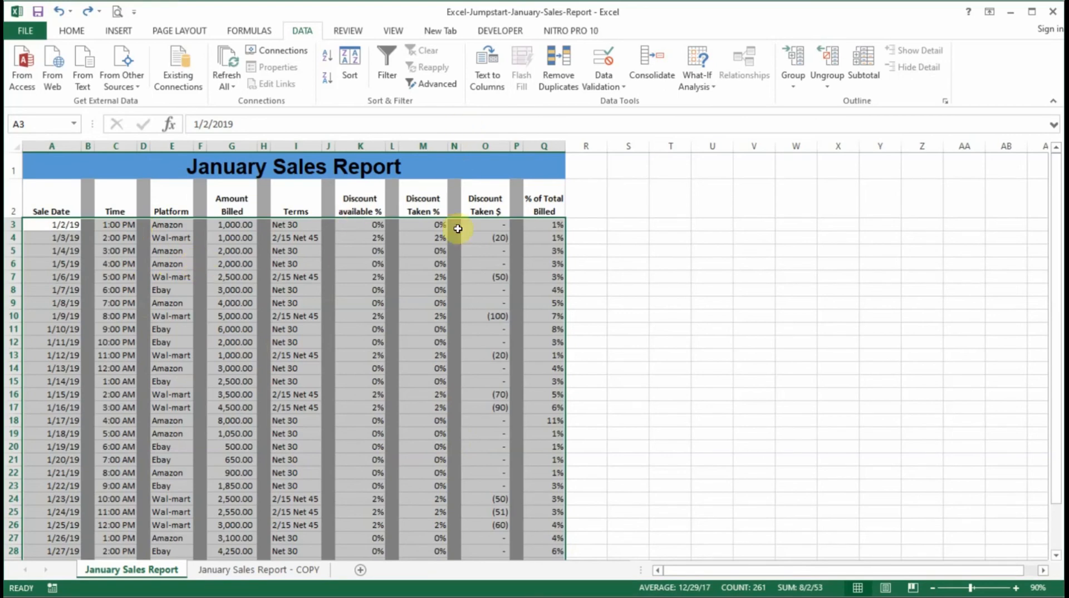
scroll(161, 245, down, 4)
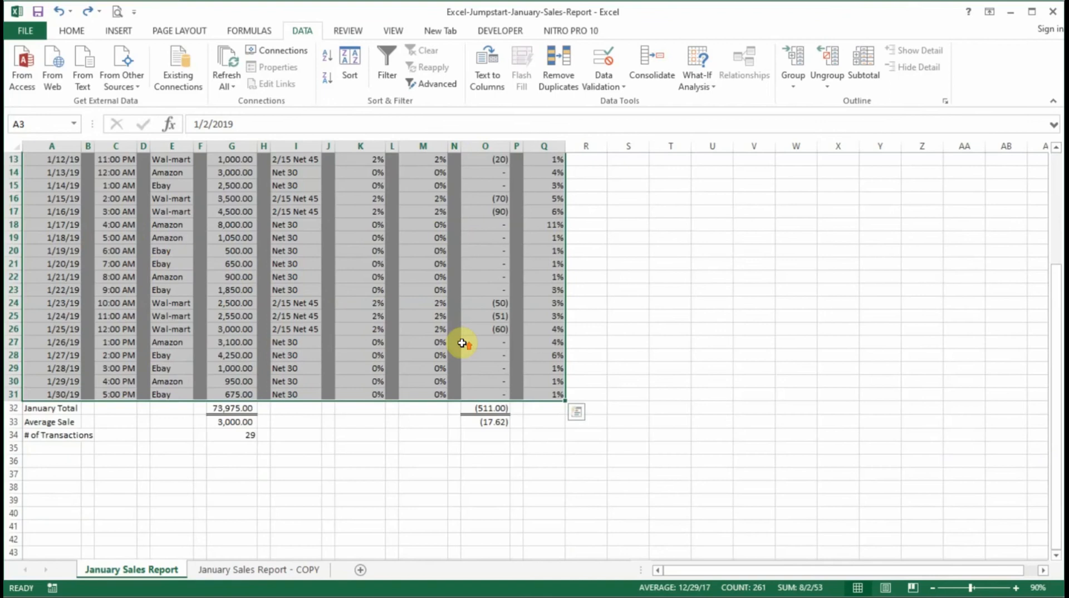
scroll(410, 306, up, 4)
scroll(369, 346, down, 3)
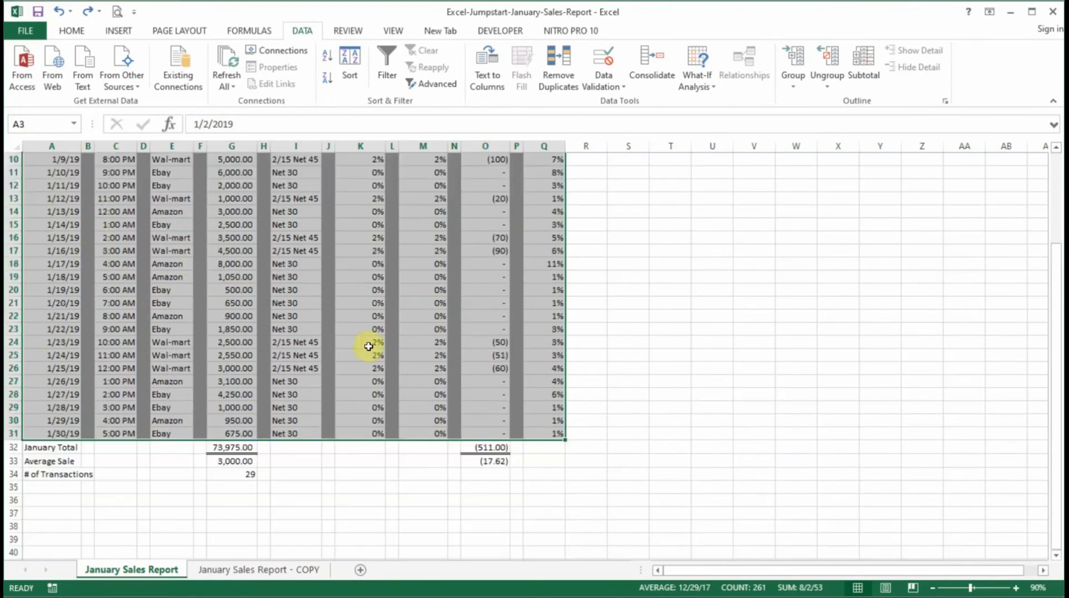
scroll(498, 397, up, 3)
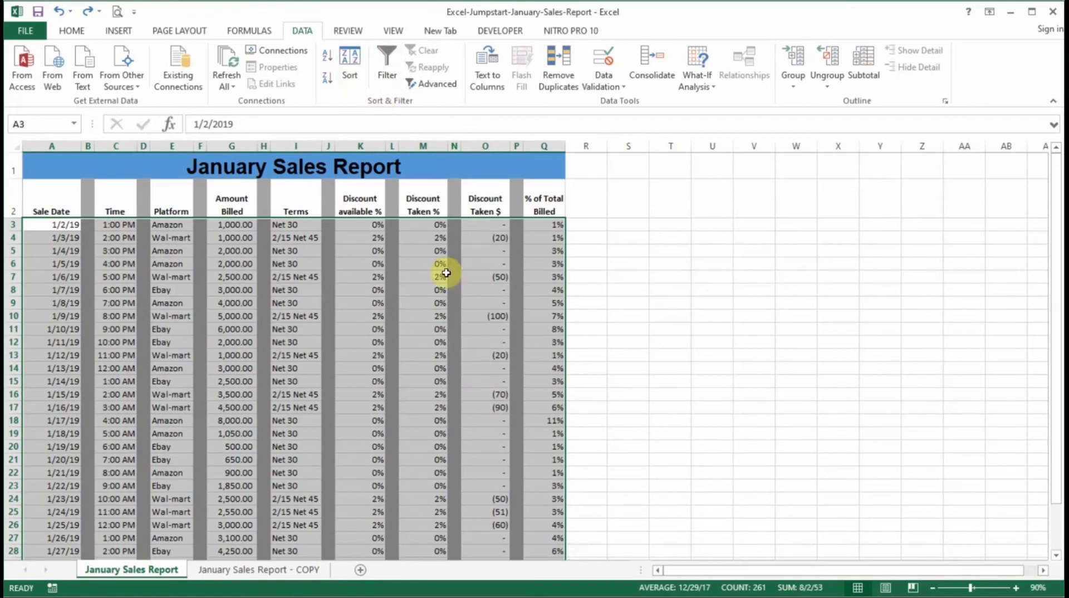
click(355, 81)
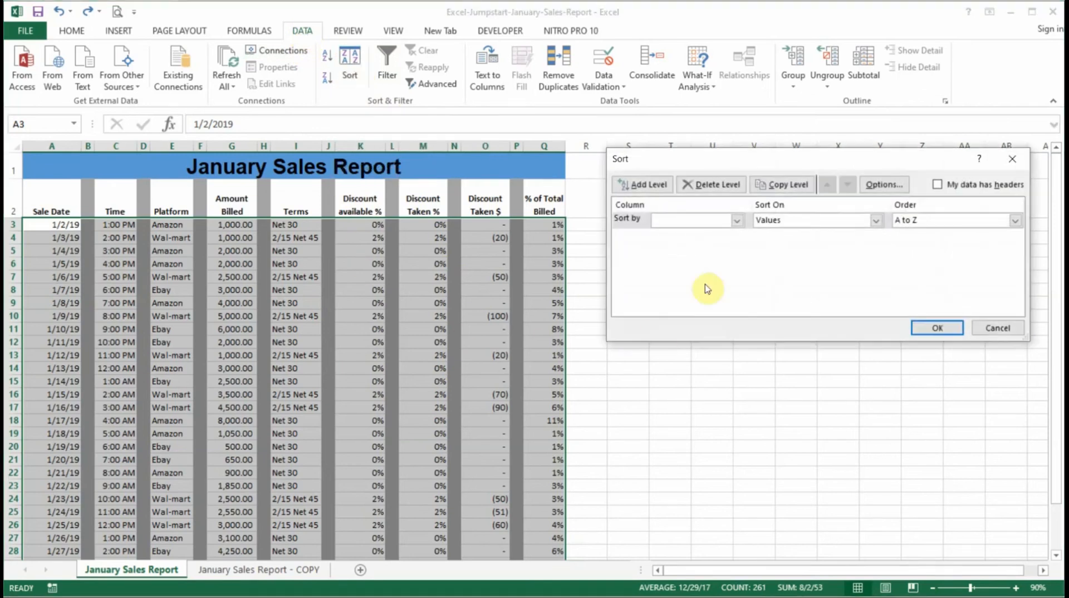
click(737, 221)
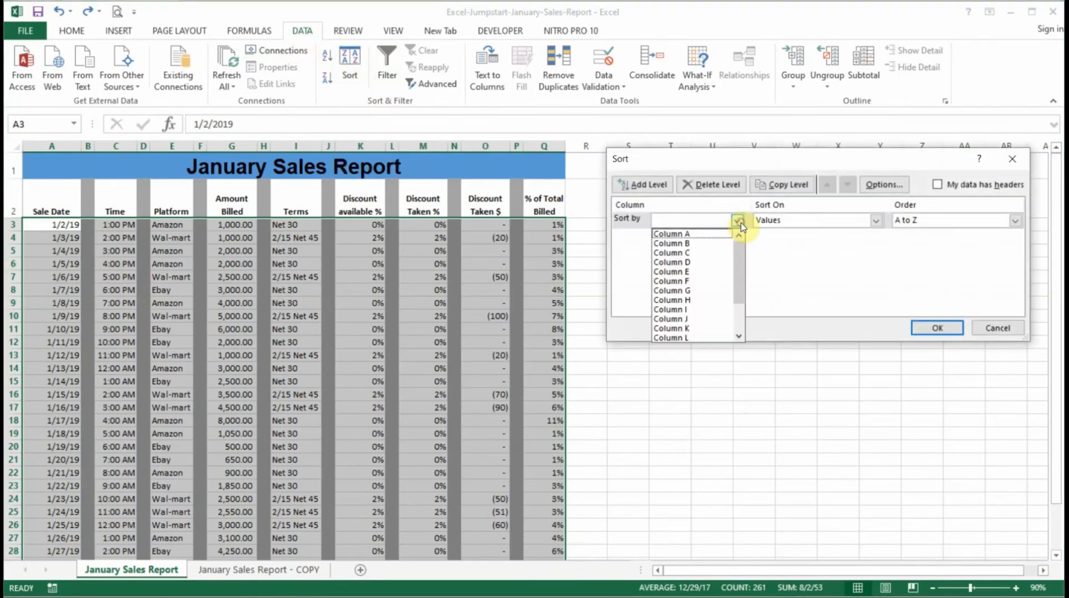
click(693, 272)
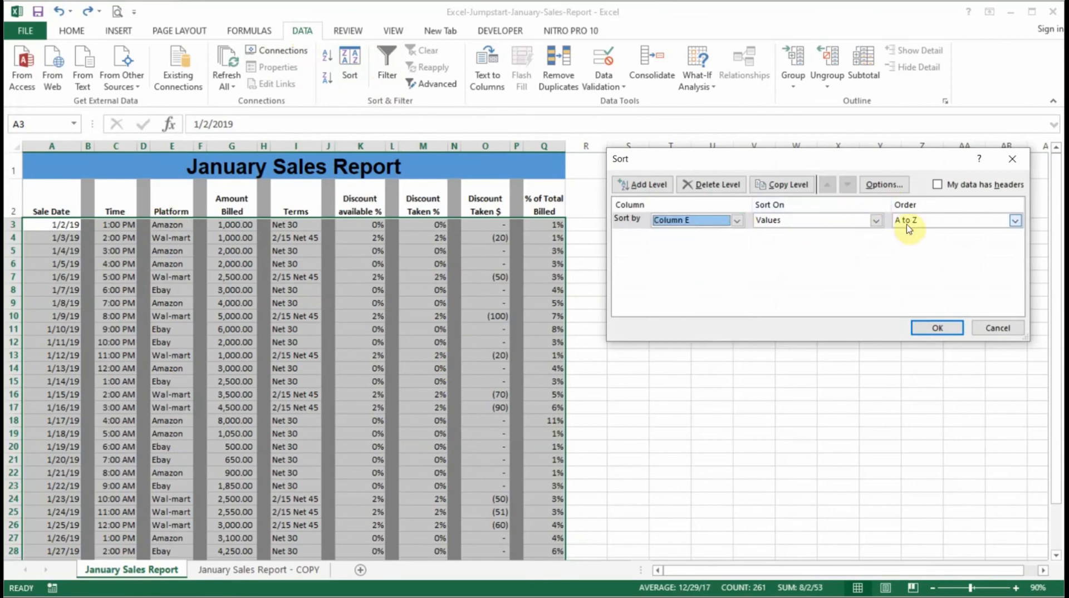
Add a second sort level on Column G (Amount Billed) from largest to smallest and apply the sort
click(644, 186)
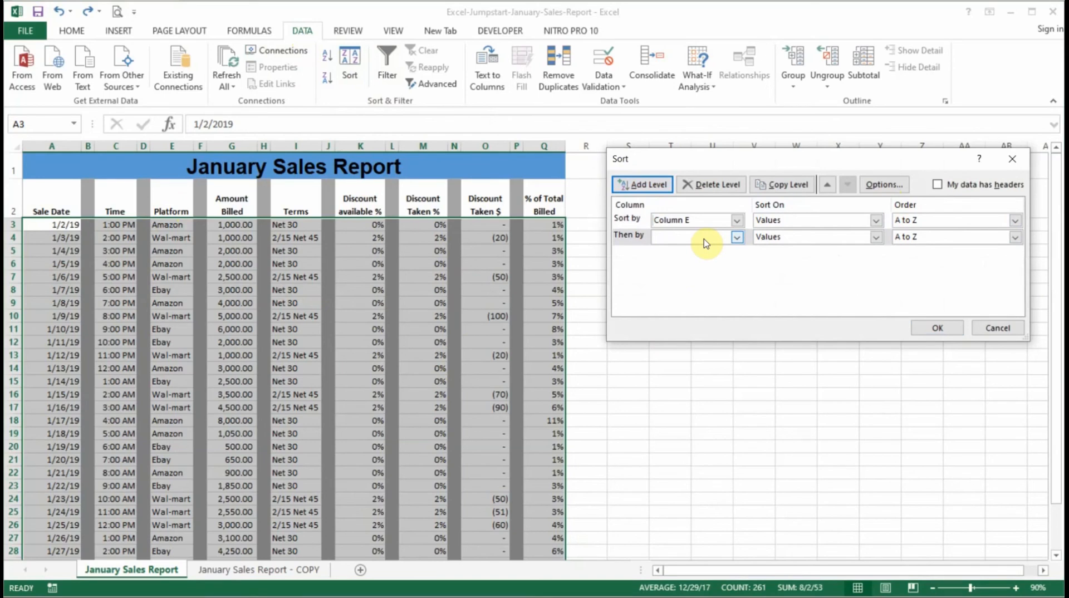
click(737, 239)
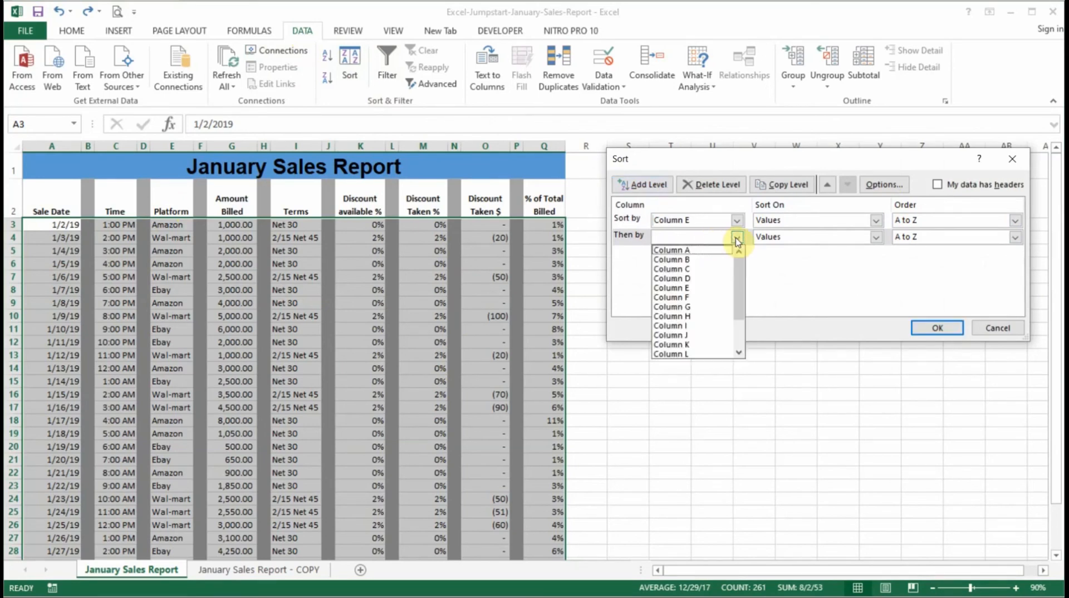
click(688, 307)
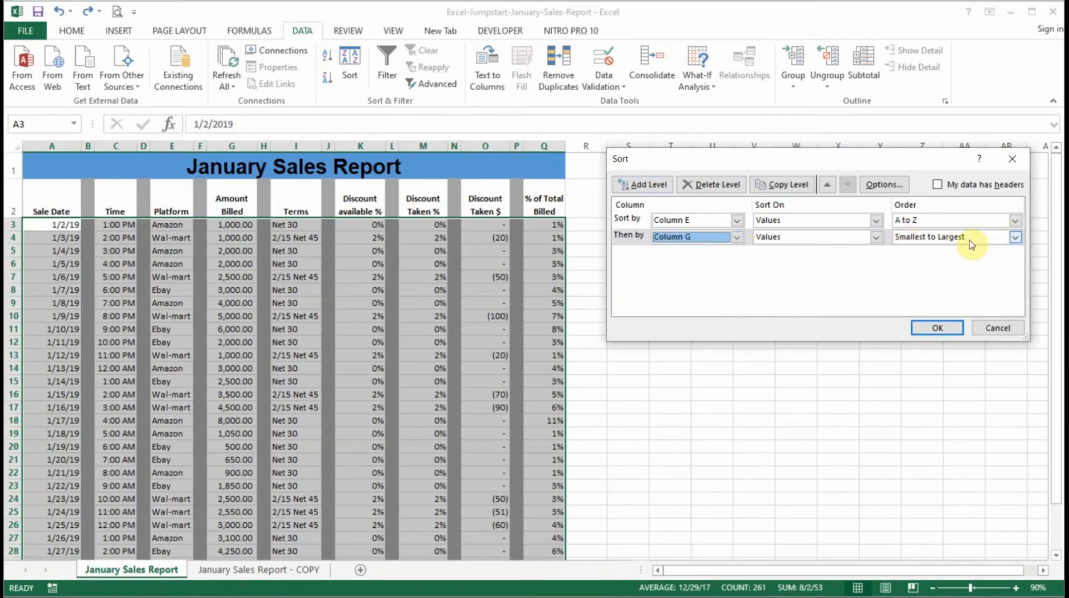
click(1015, 238)
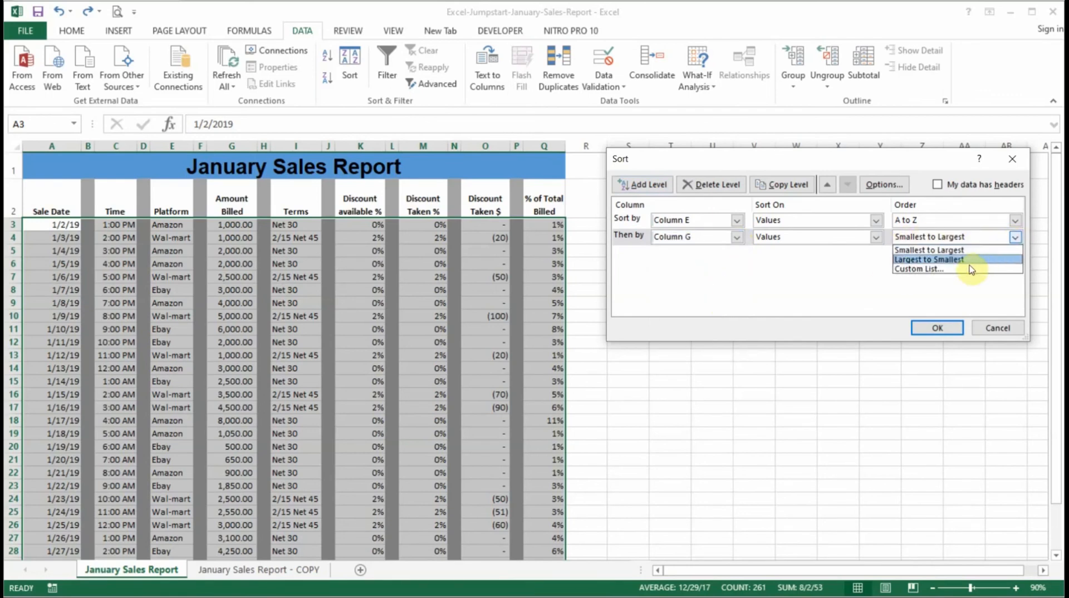
click(972, 261)
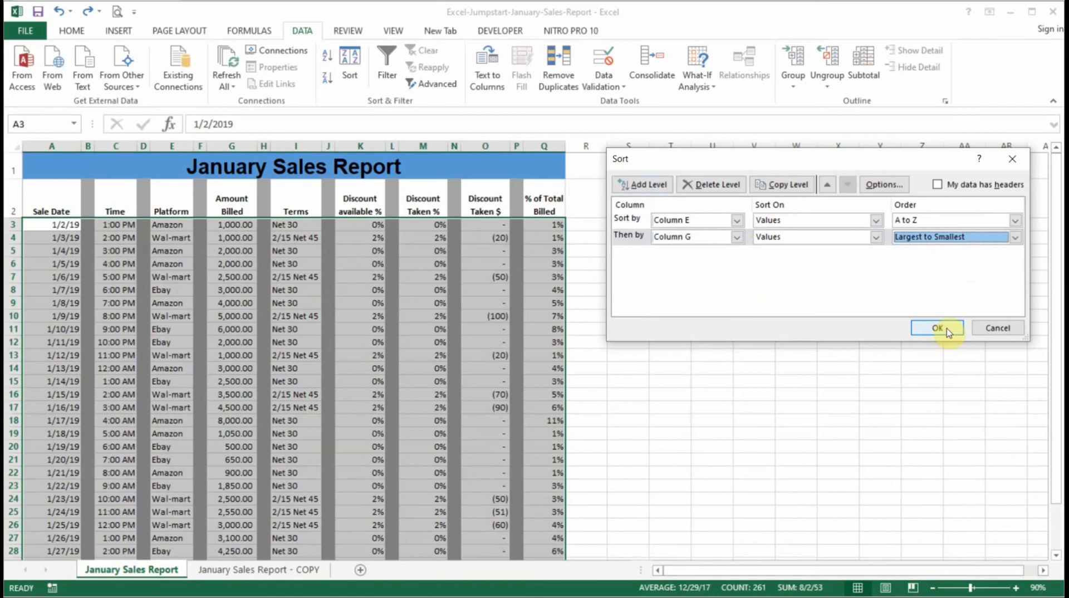
click(938, 328)
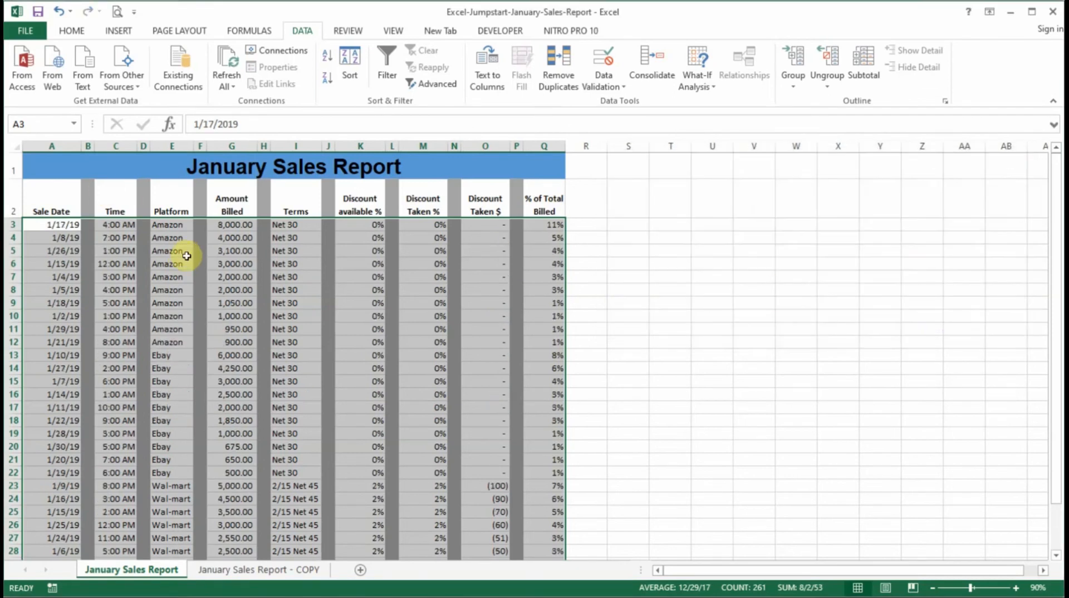
Review the order of platforms and billed amounts in the sorted transactions and the totals beneath them
scroll(213, 286, down, 2)
scroll(213, 285, up, 2)
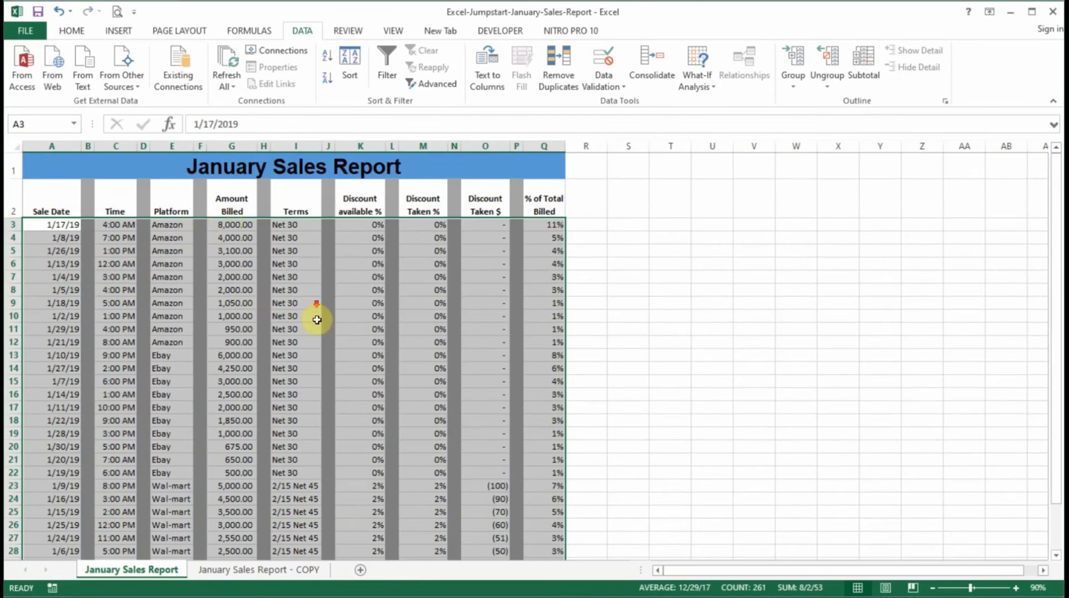
scroll(319, 330, down, 2)
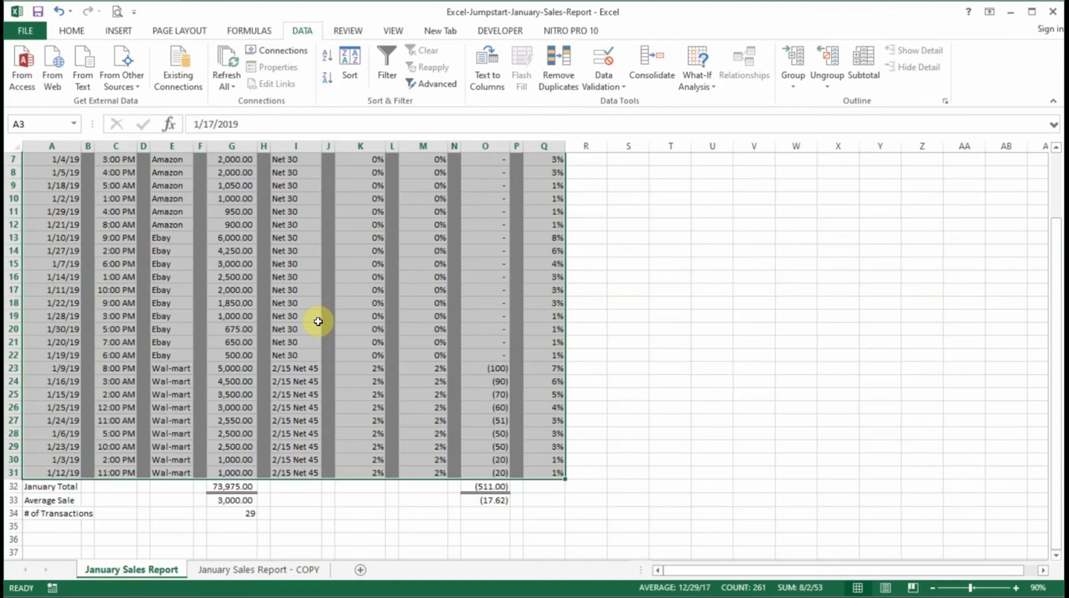
scroll(336, 346, up, 2)
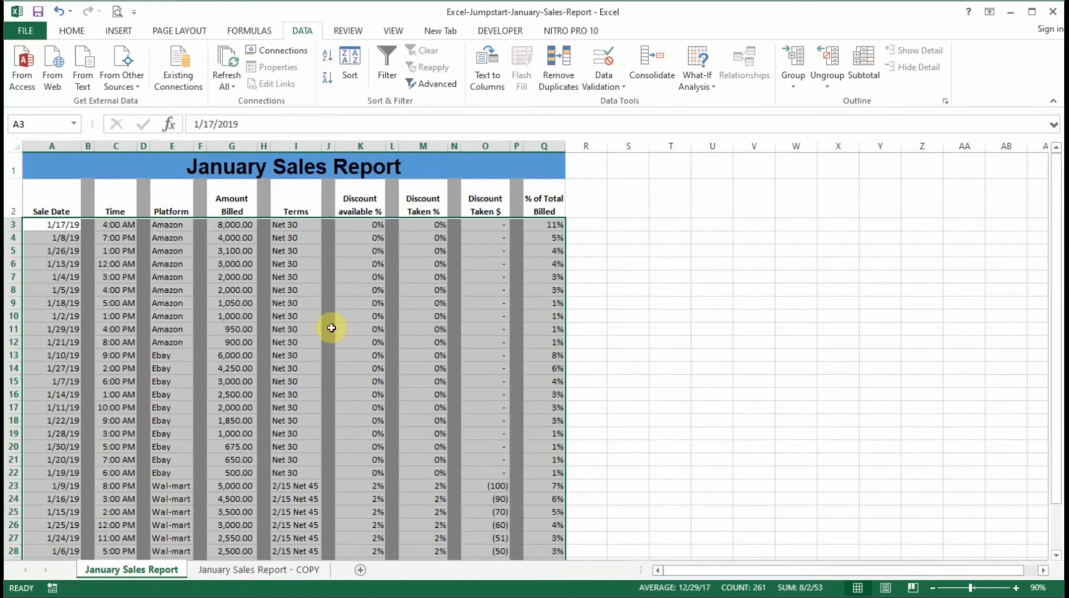
scroll(334, 340, down, 4)
scroll(462, 357, up, 4)
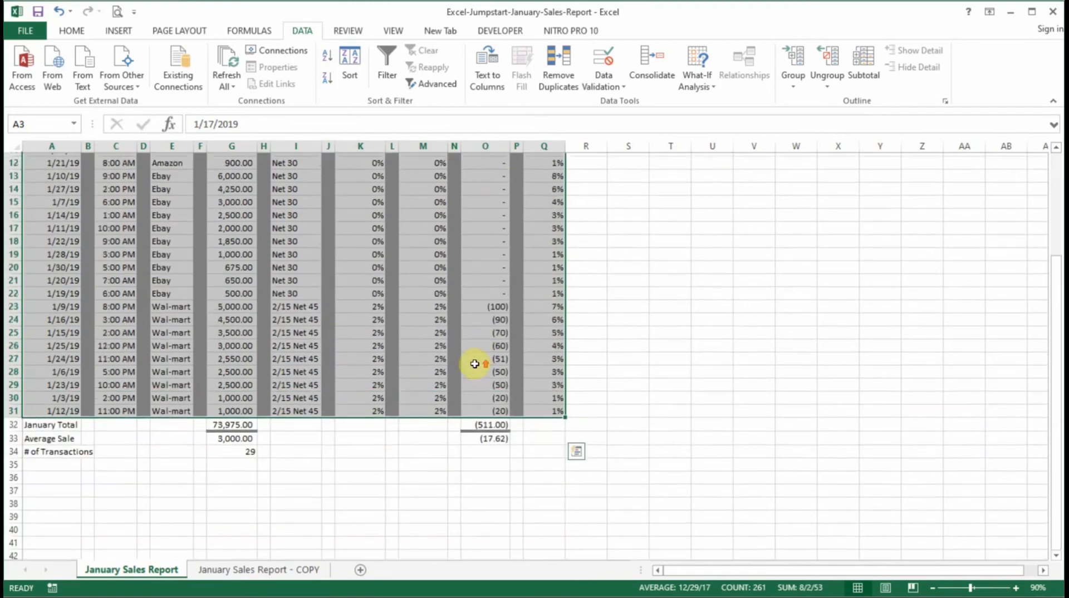
click(713, 329)
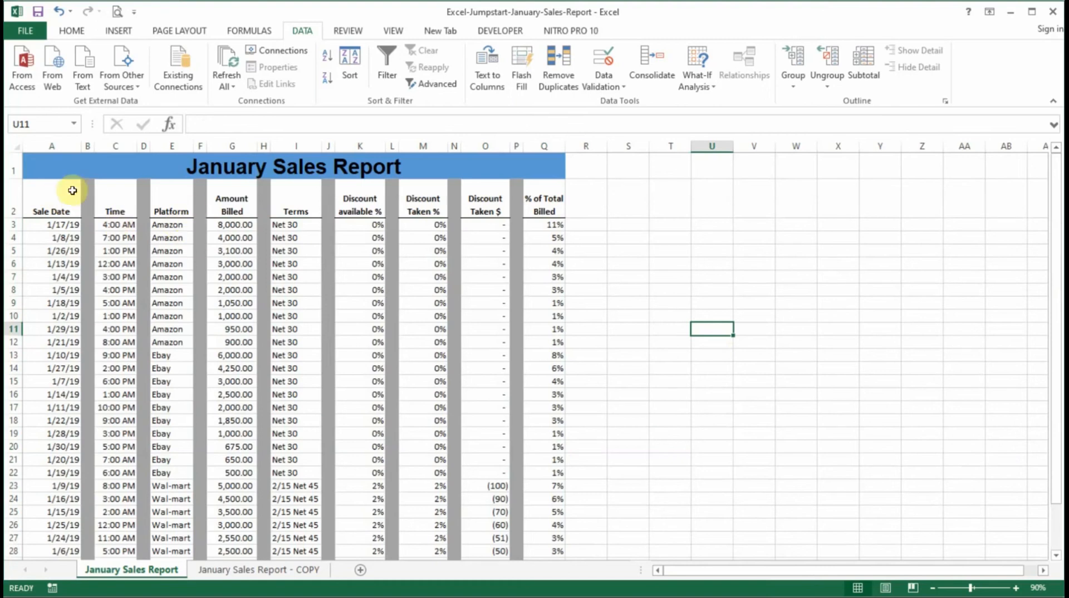
Select the sales table A2:Q31 including its headers and turn on filtering for it
drag(57, 201, 532, 225)
drag(528, 310, 531, 509)
scroll(474, 447, up, 1)
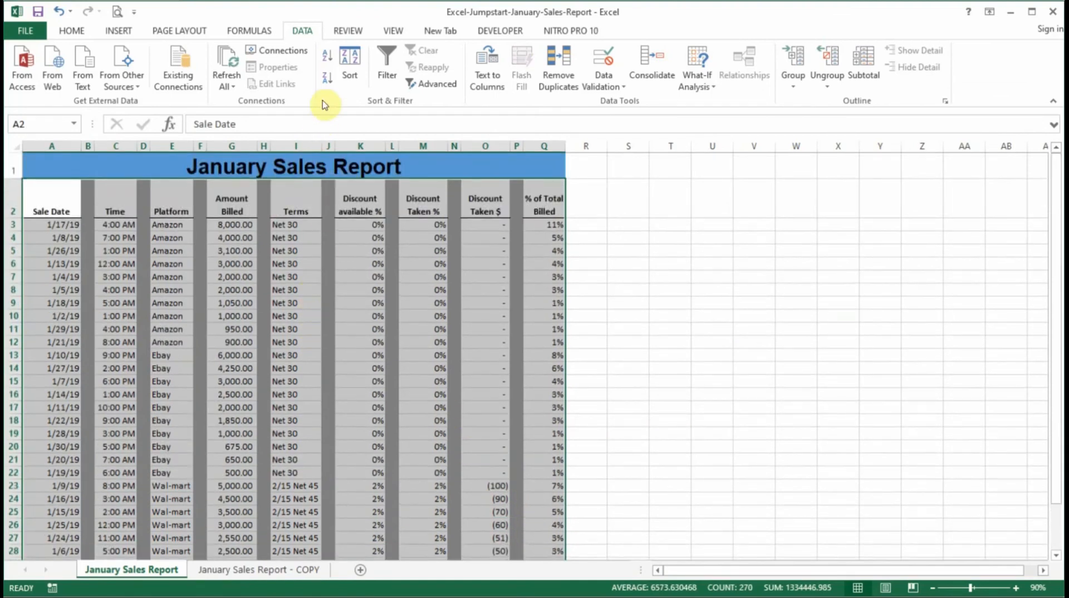
click(386, 68)
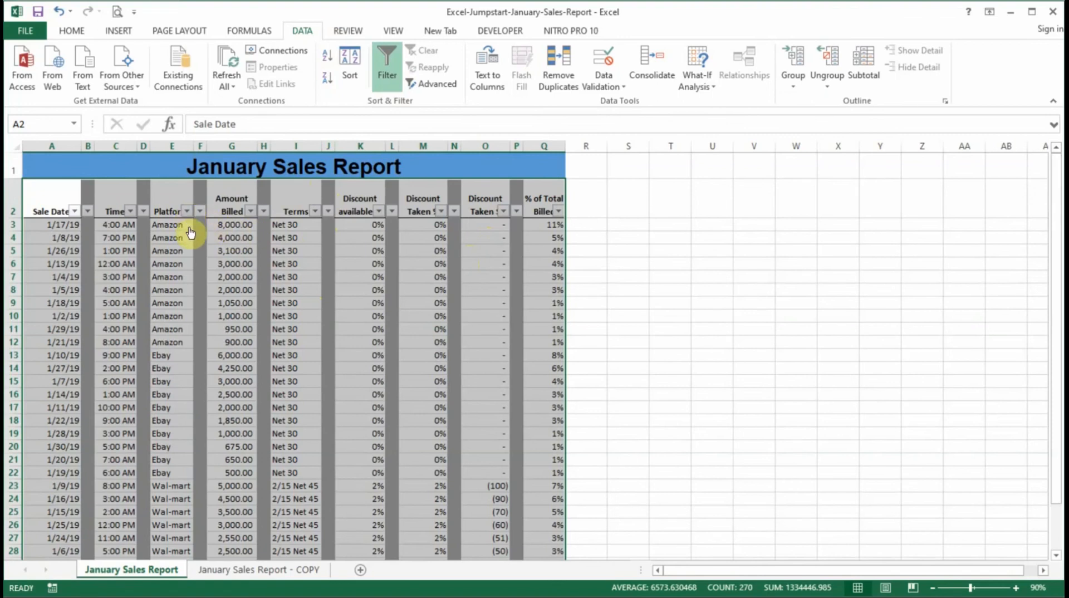
Filter the Platform column to show only the Wal-mart transactions
click(179, 250)
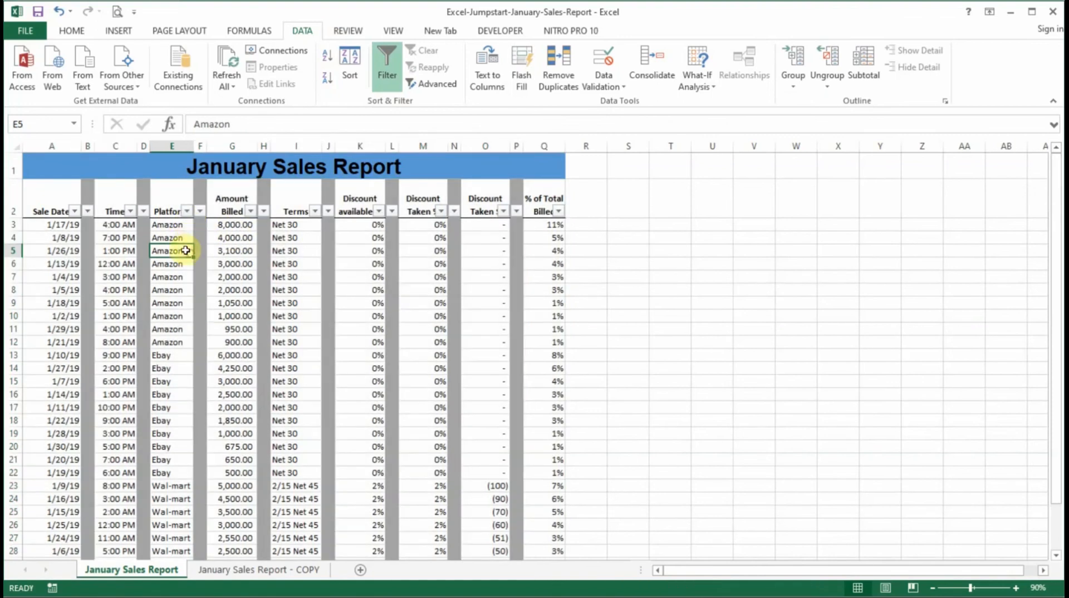
click(188, 212)
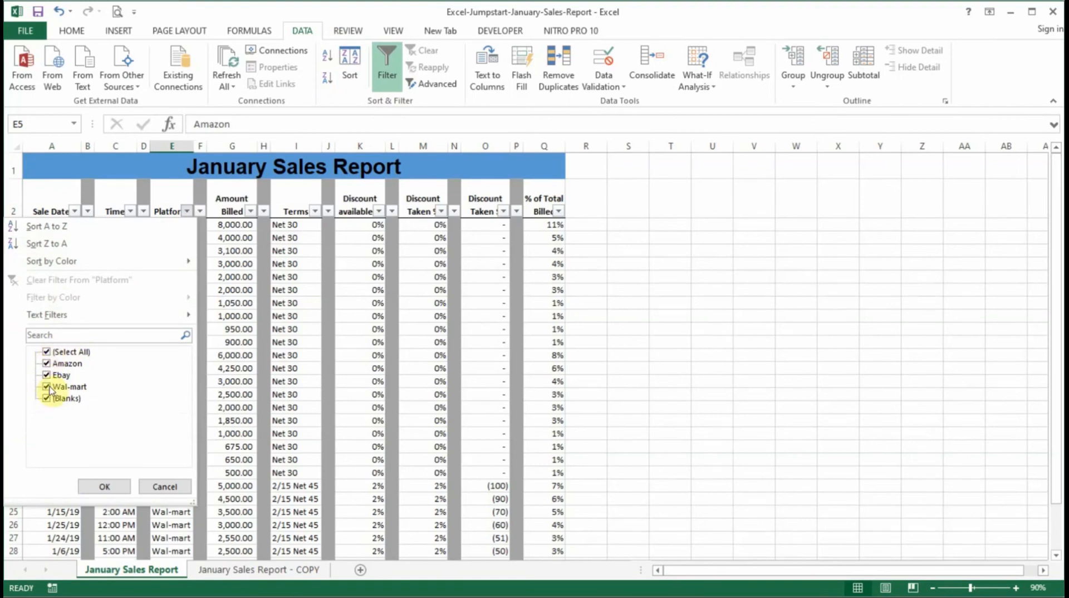
click(46, 353)
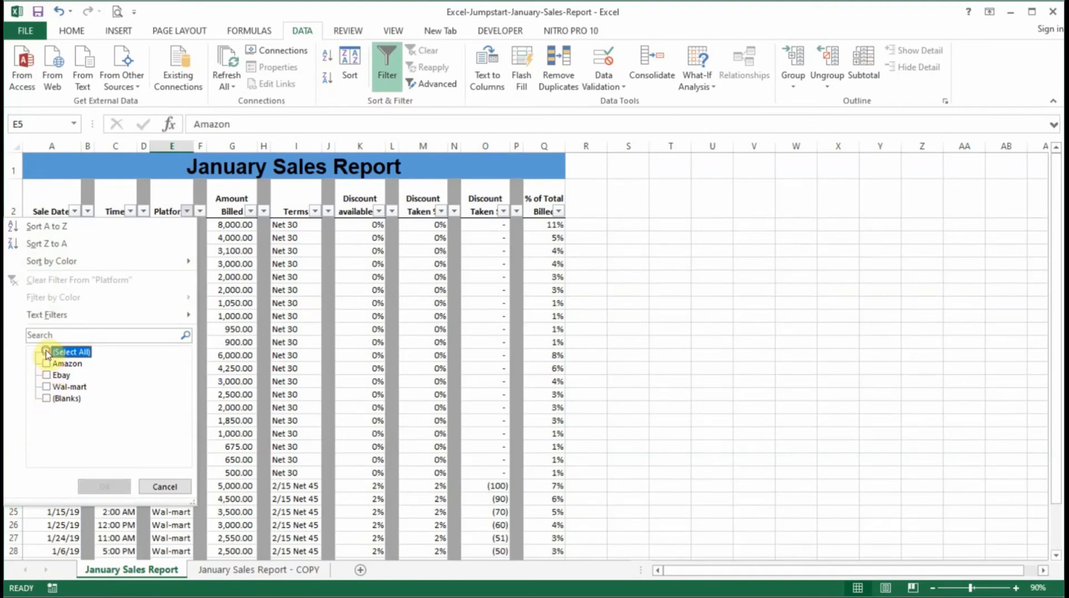
click(47, 387)
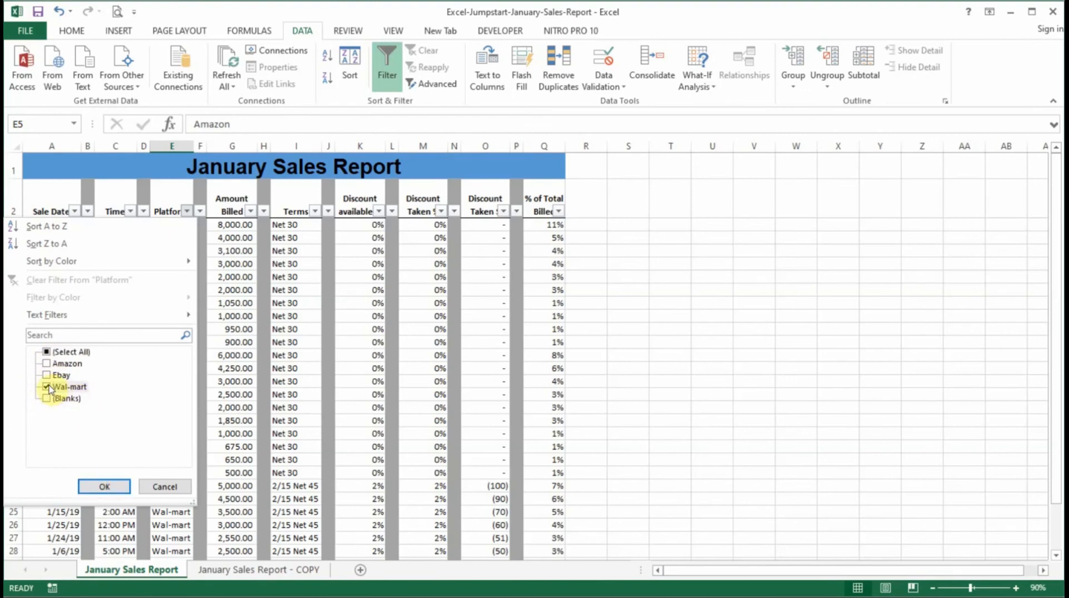
click(115, 491)
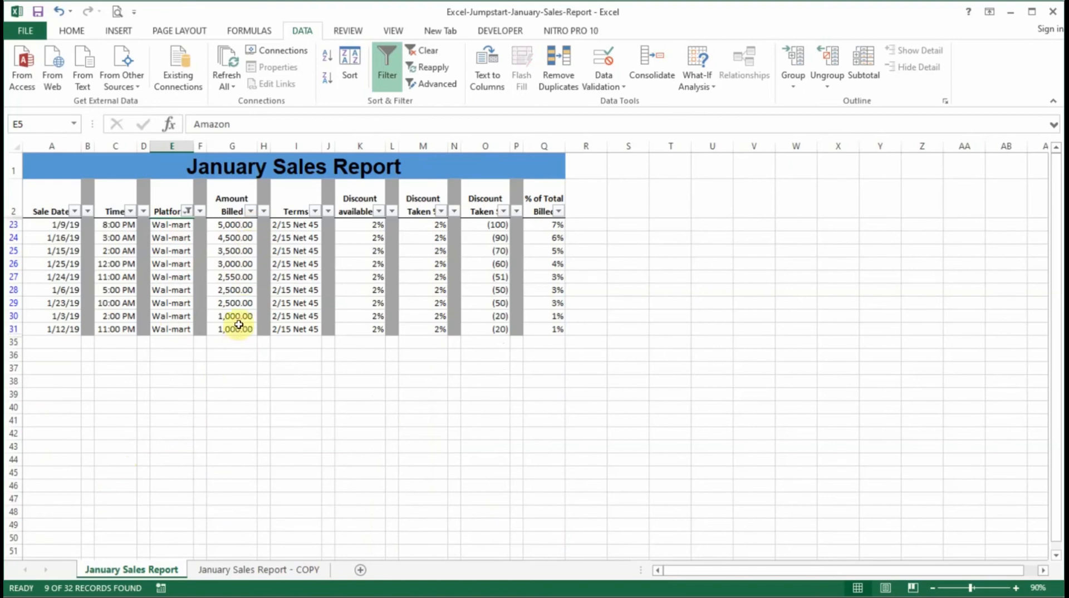
Show all platforms in the Platform column again and turn off filtering for the table
click(189, 211)
click(337, 394)
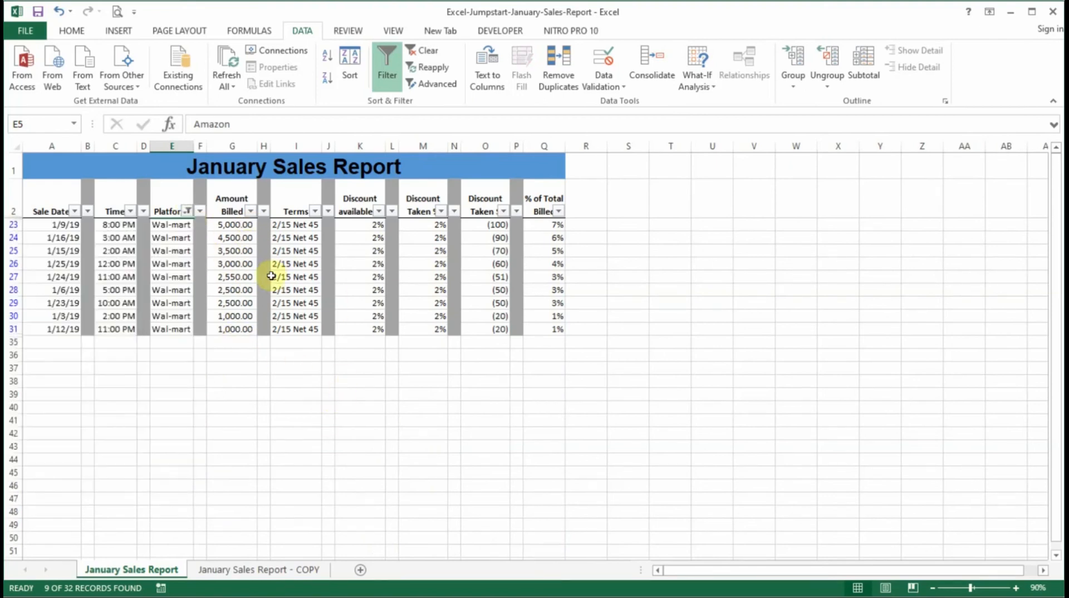
click(188, 211)
click(60, 352)
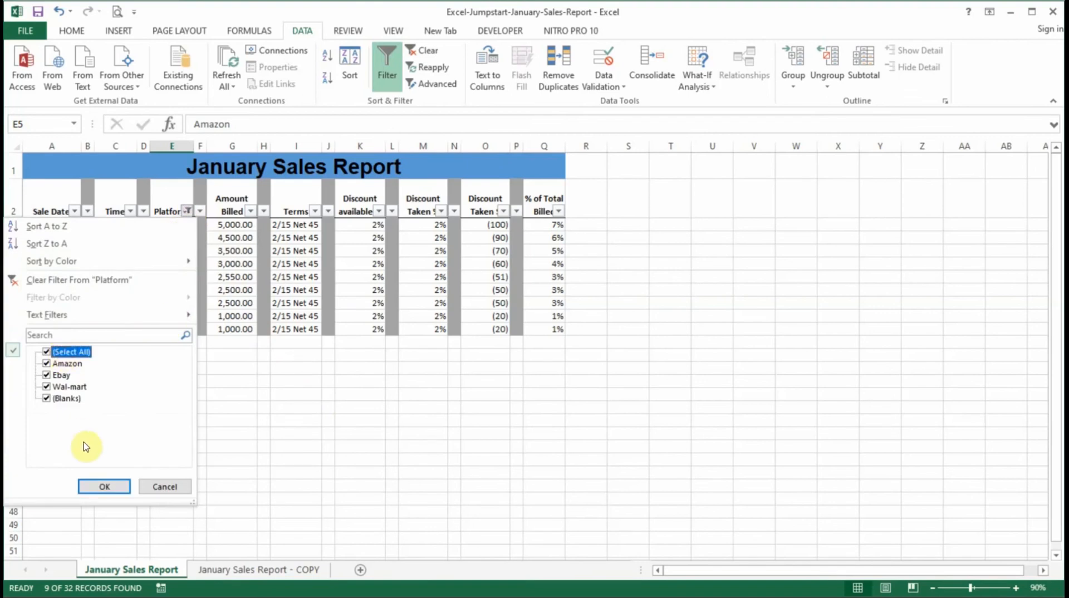
click(103, 487)
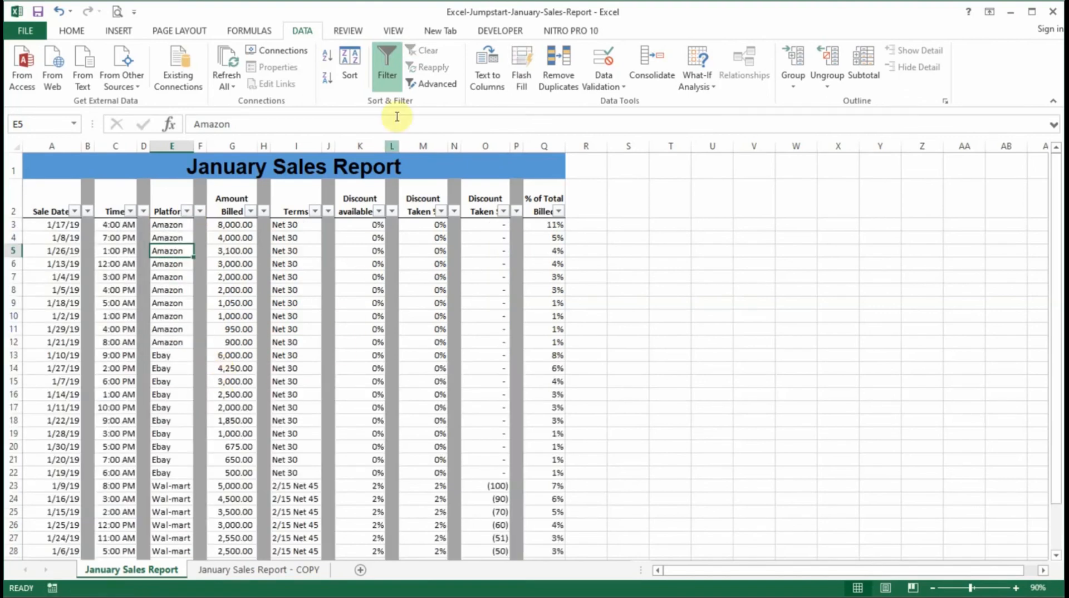
click(390, 68)
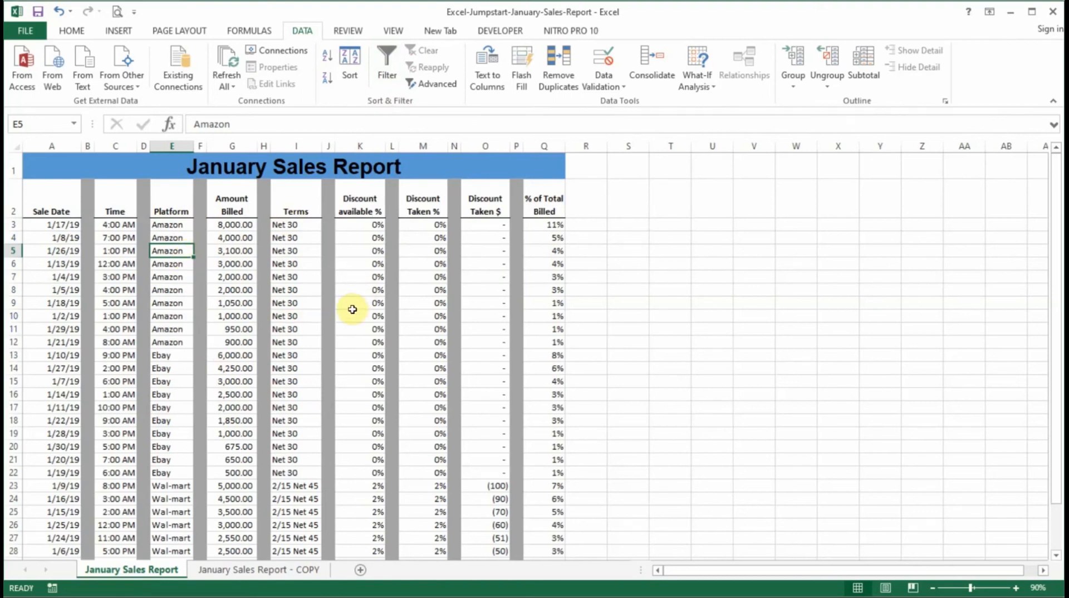
click(392, 330)
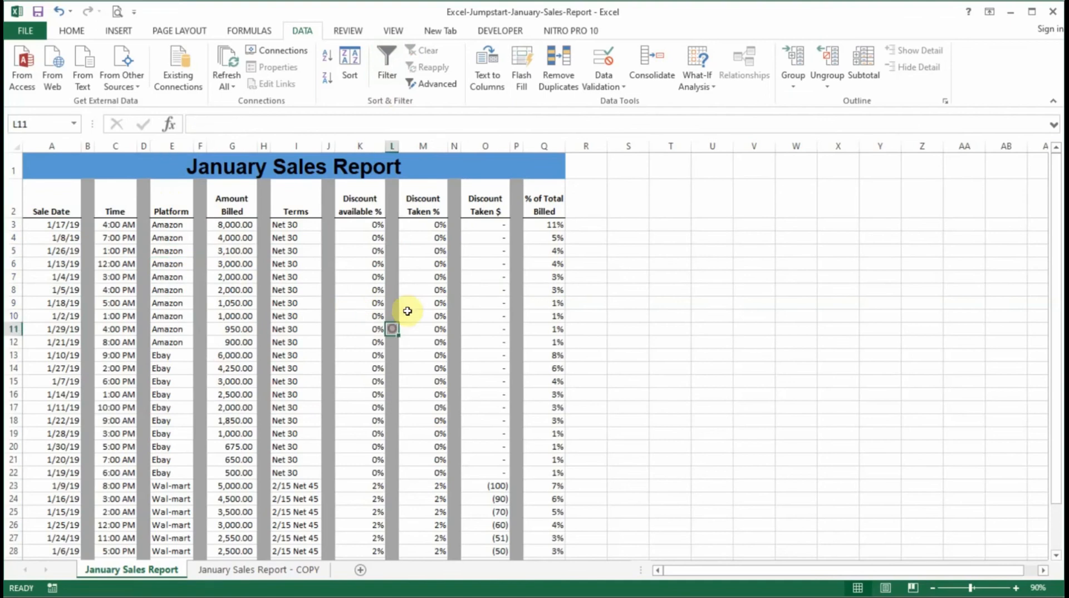
scroll(440, 351, down, 2)
scroll(444, 354, up, 2)
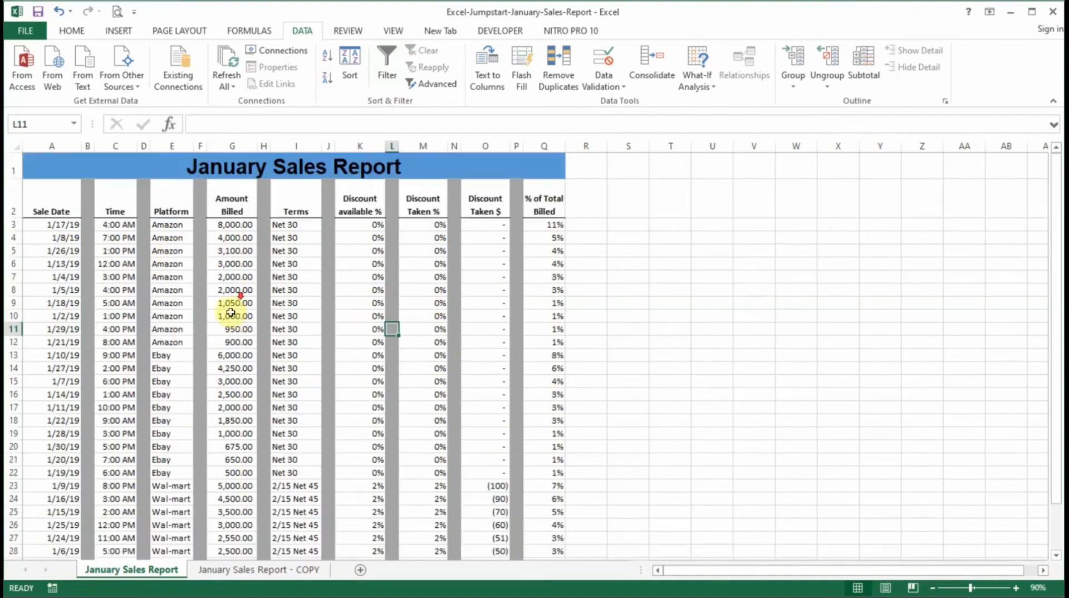
scroll(230, 313, down, 3)
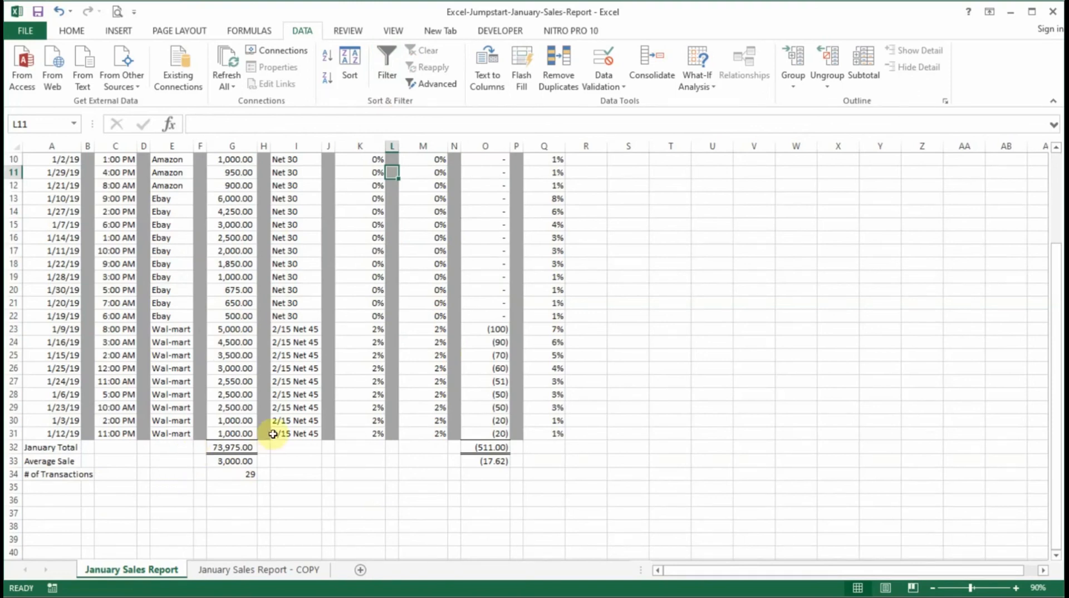
scroll(278, 432, up, 3)
scroll(267, 431, down, 5)
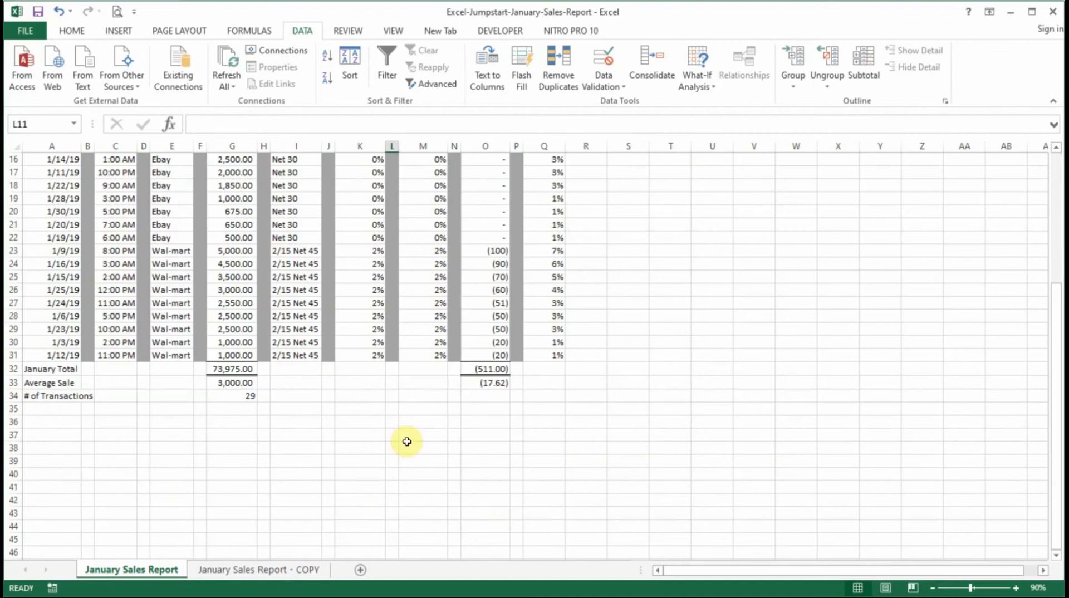
scroll(412, 442, up, 5)
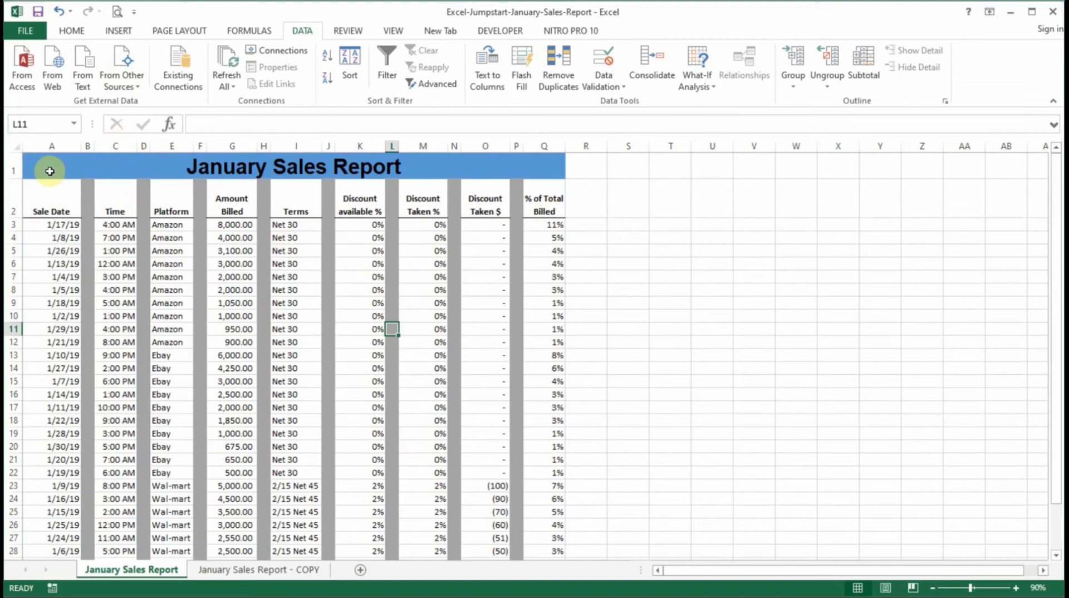
Set the print area to the whole report, A1:Q34, from the title through the transaction count row
drag(55, 165, 116, 537)
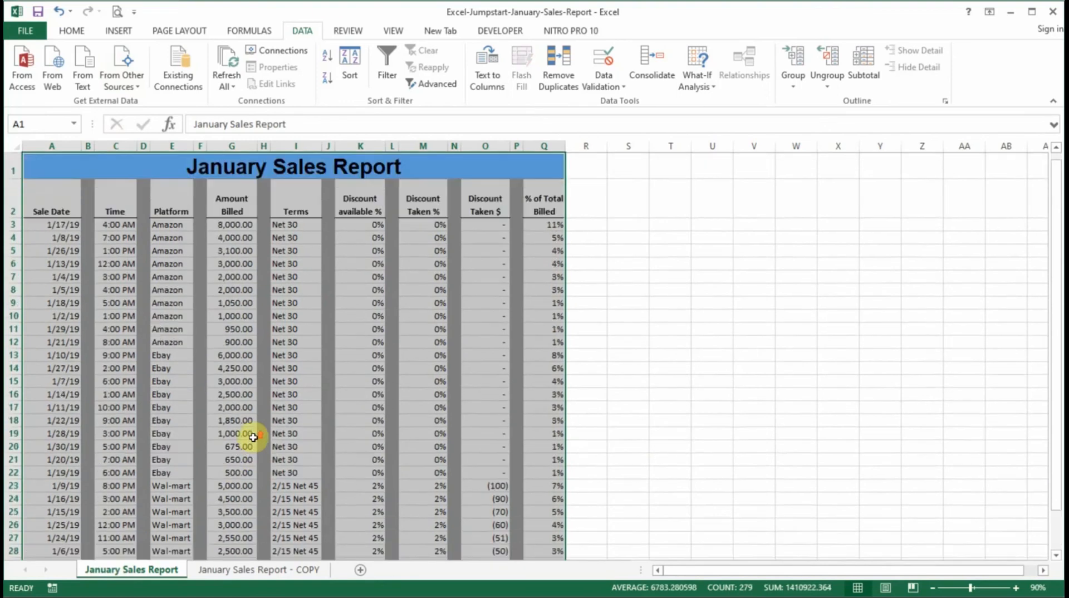
scroll(253, 438, up, 2)
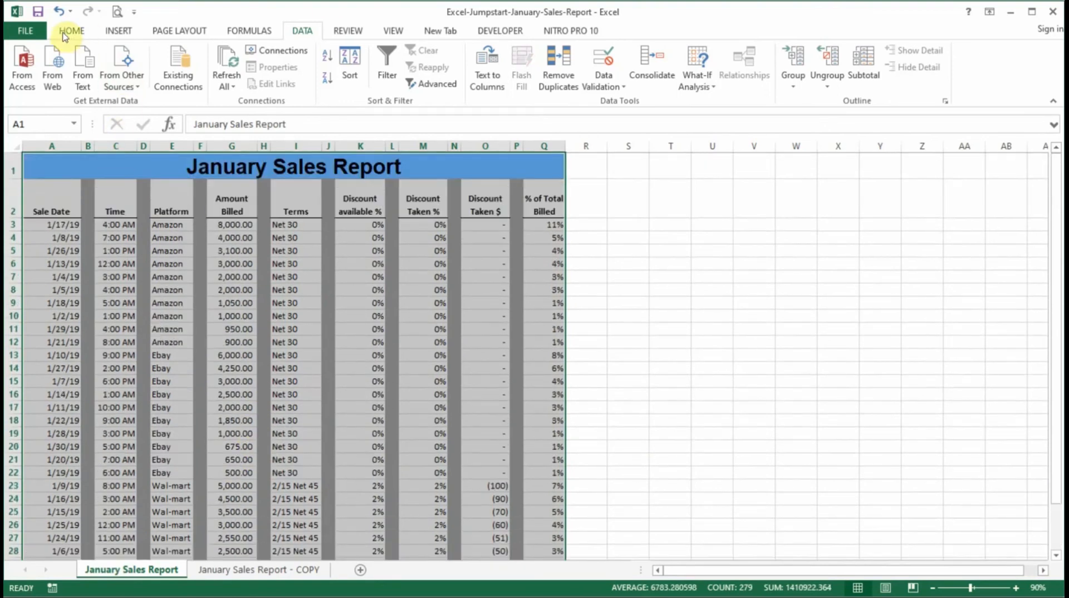
click(179, 32)
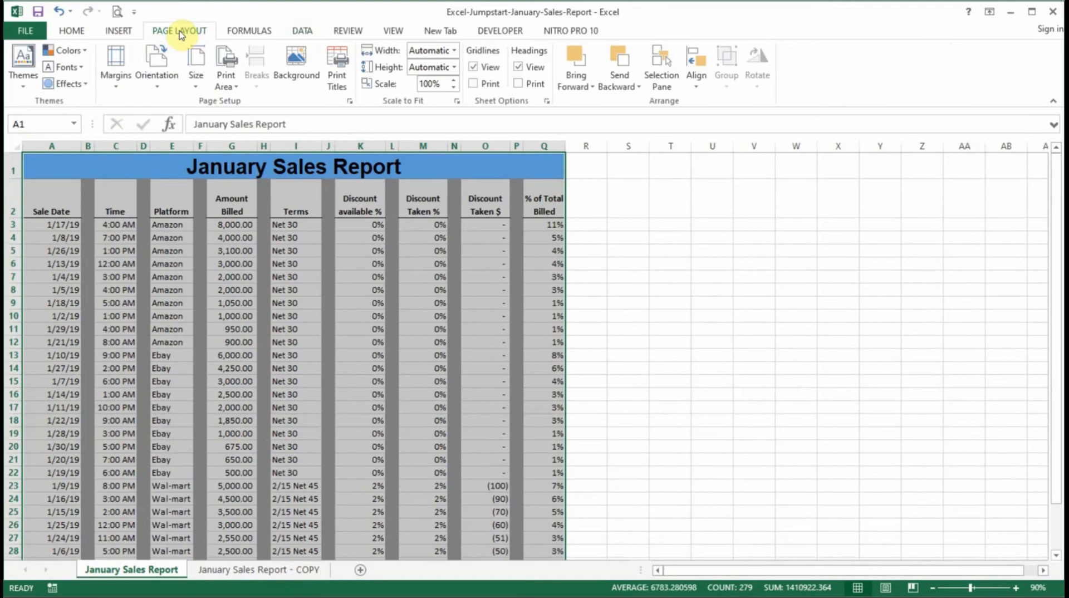
click(236, 89)
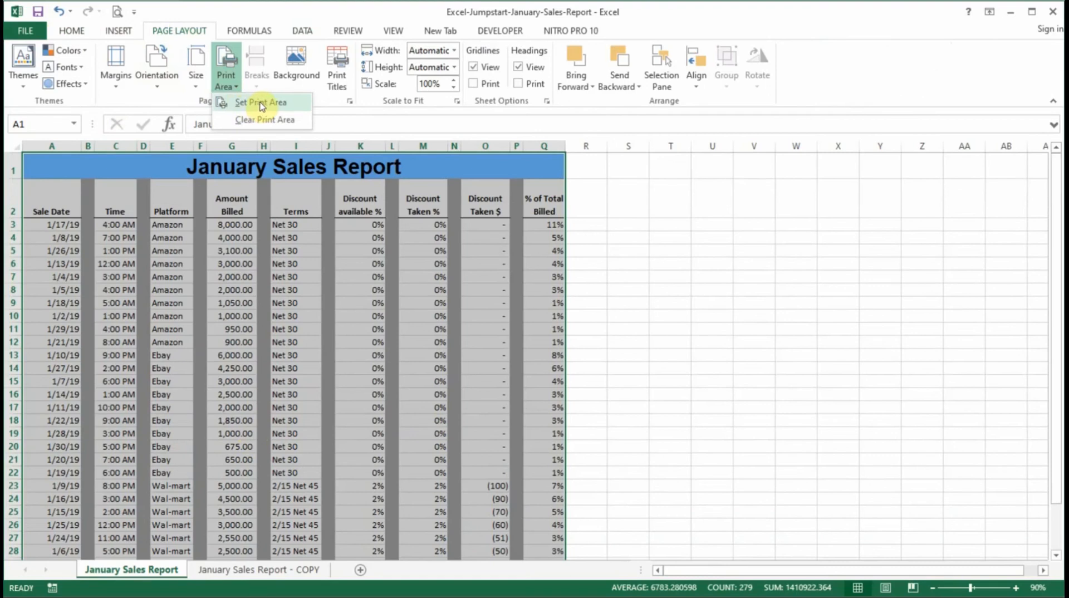
click(261, 104)
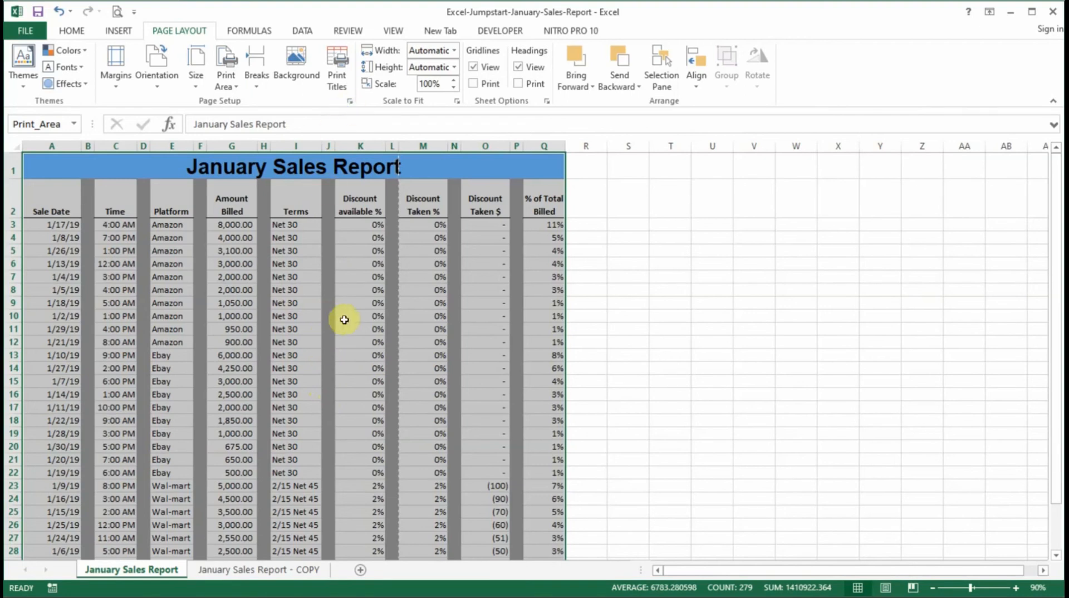
Scale the printout to fit 1 page wide by 1 page tall and open its print preview
click(351, 104)
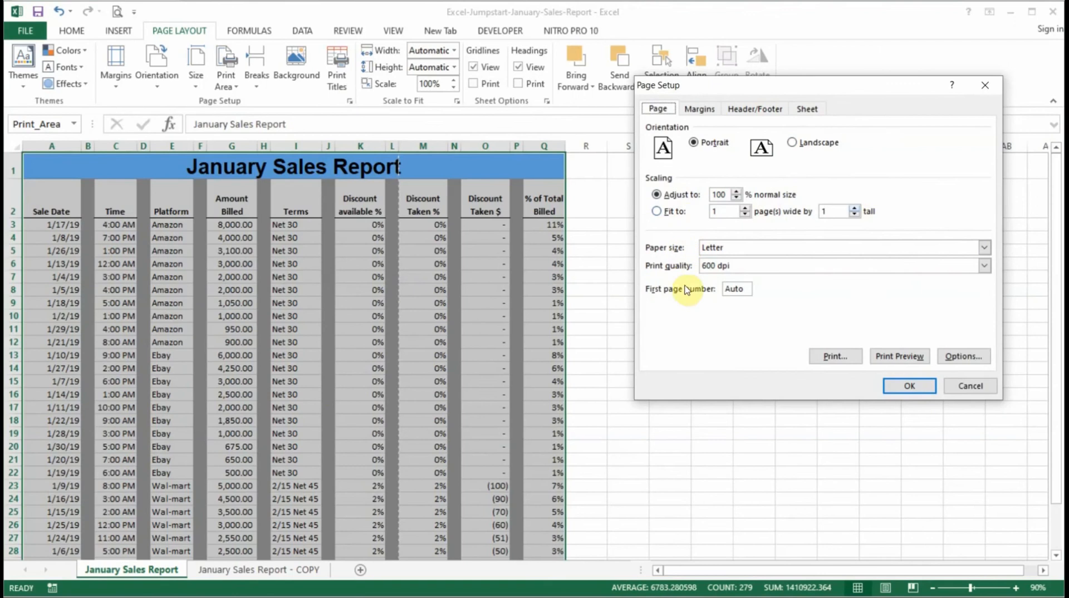
click(656, 211)
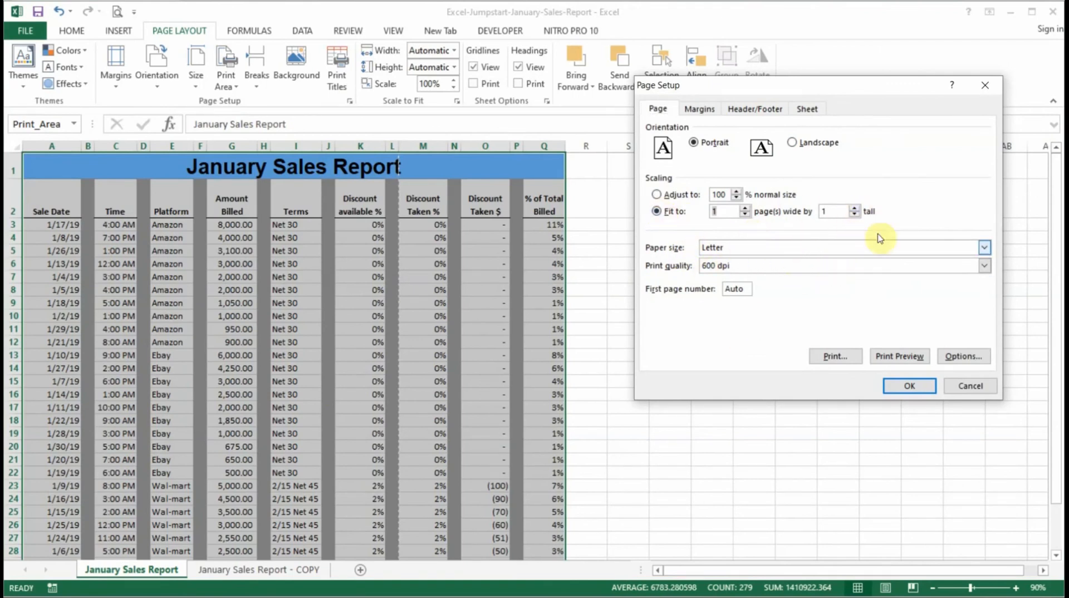
click(855, 207)
click(855, 208)
click(855, 207)
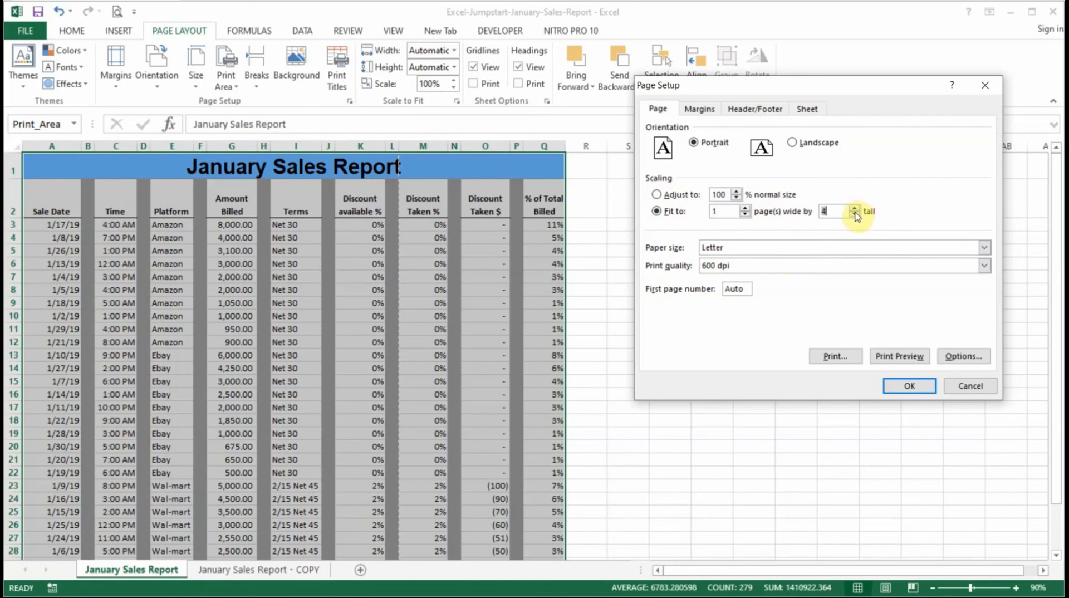
click(854, 216)
click(854, 216)
click(854, 216)
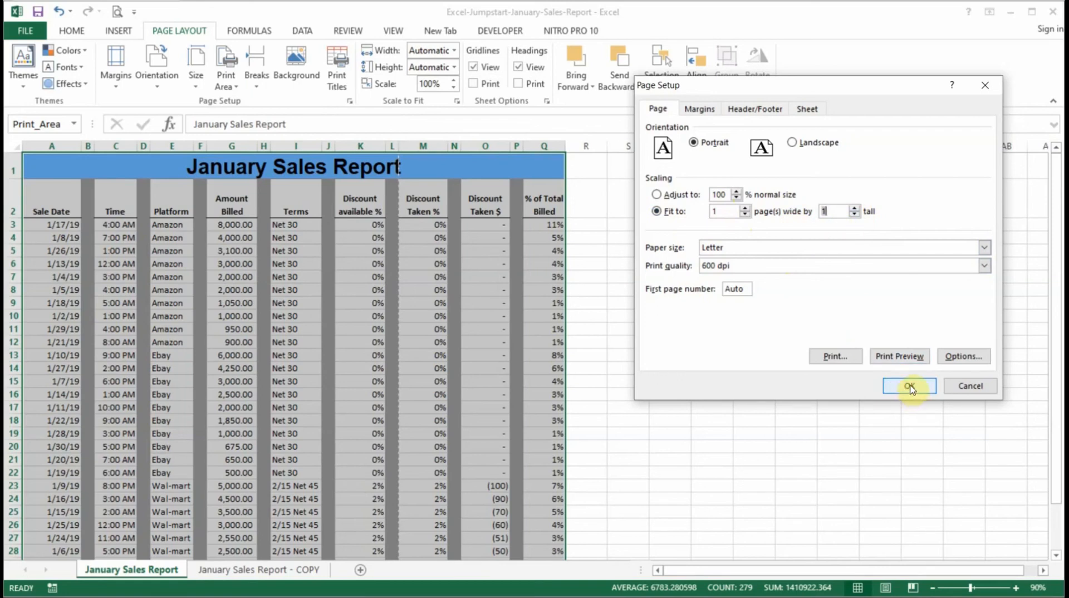
click(886, 357)
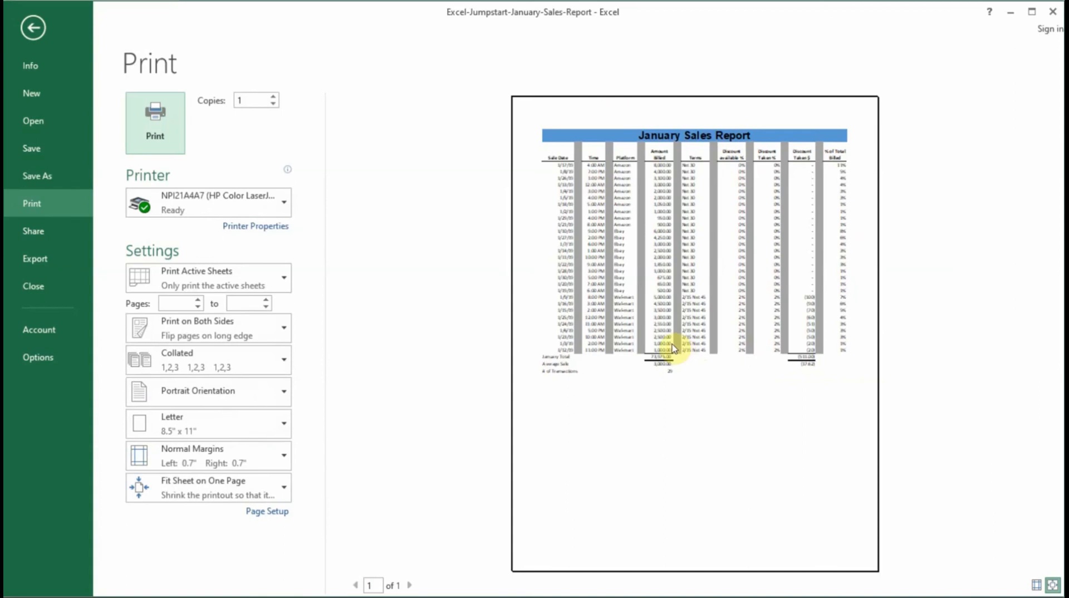
Print one copy of the report on the HP Color LaserJet MFP M281fdw printer
click(284, 207)
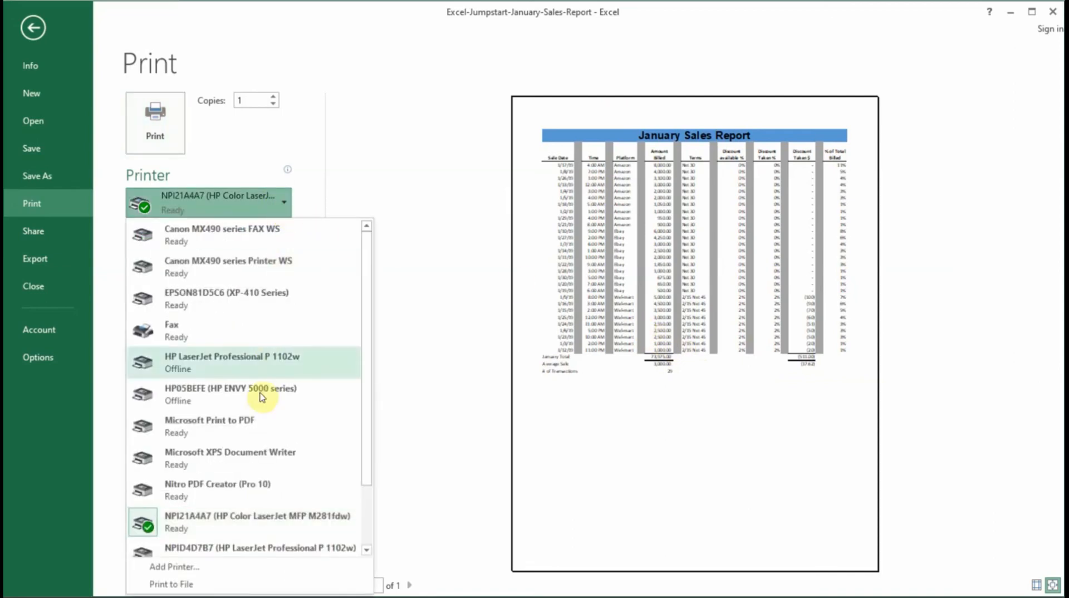
click(266, 526)
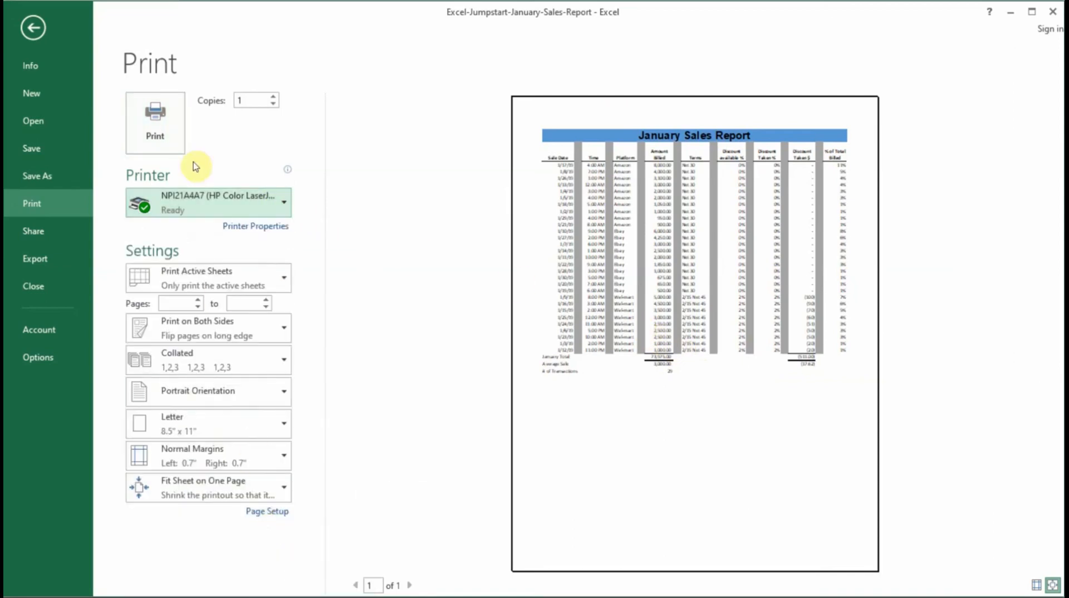
click(165, 129)
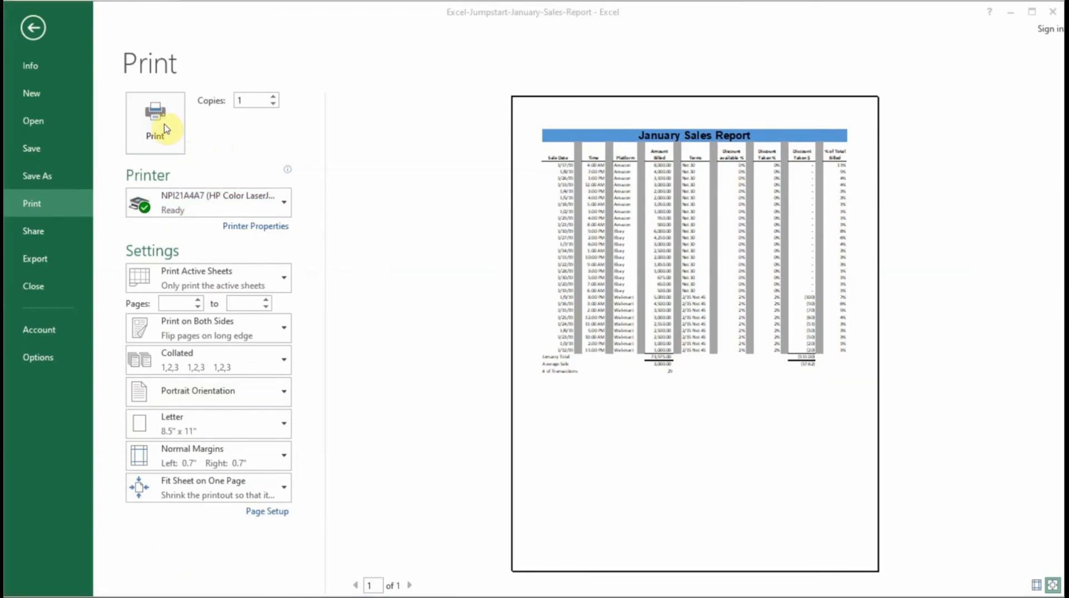